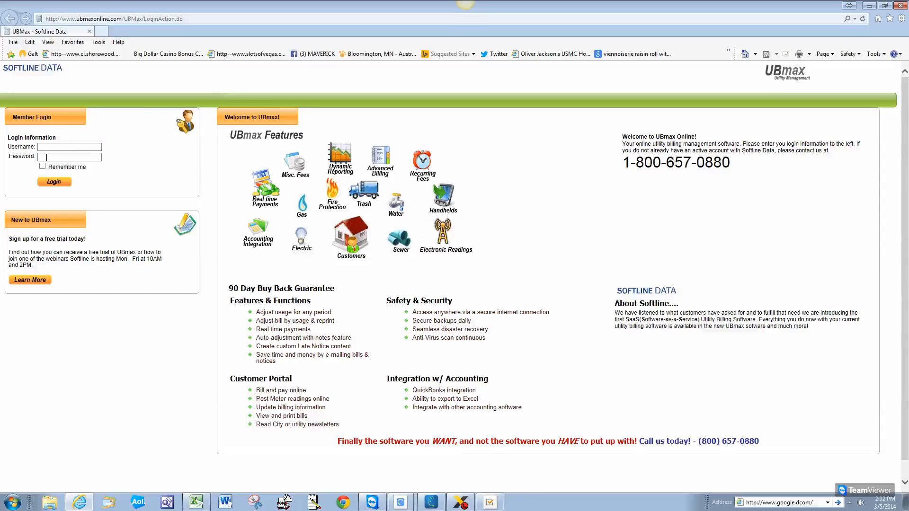
Fill the member login with the saved username and stored password, then go full-screen
{"action": "left_click", "coordinate": [48, 146]}
{"action": "left_click", "coordinate": [65, 147]}
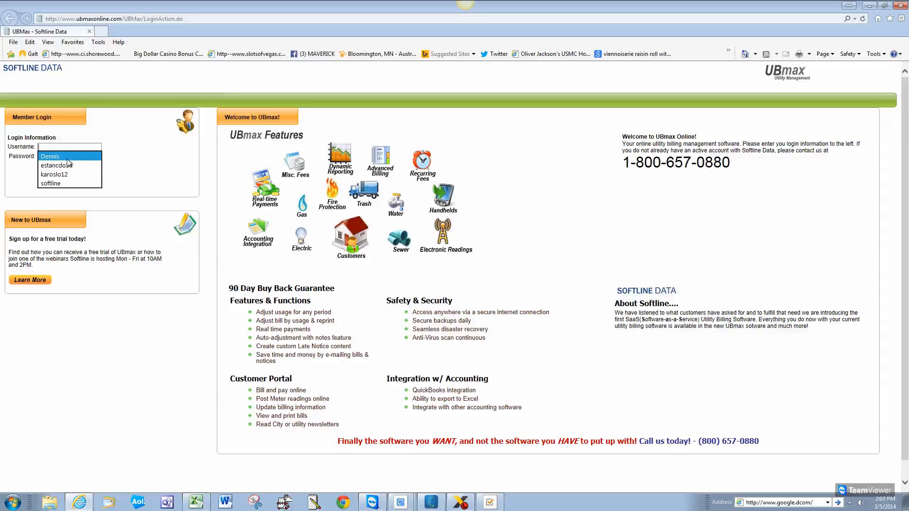
{"action": "left_click", "coordinate": [67, 160]}
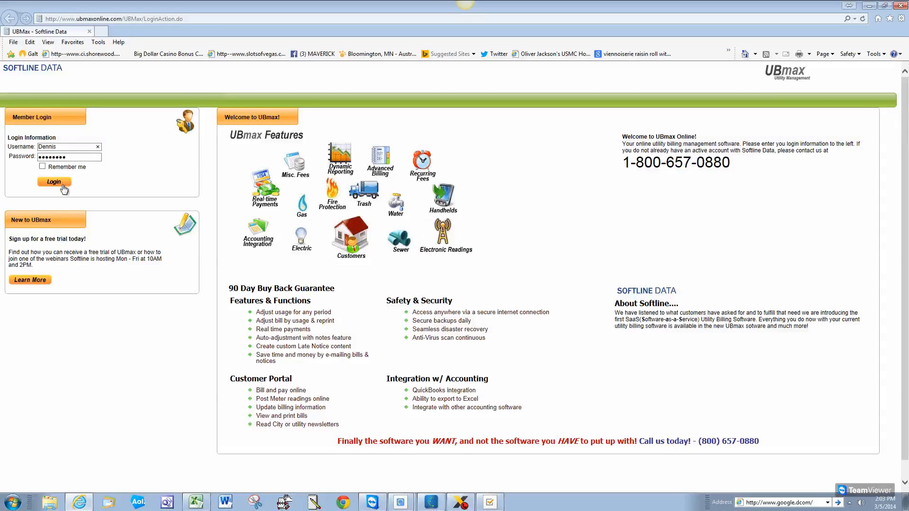
{"action": "key", "text": "F11"}
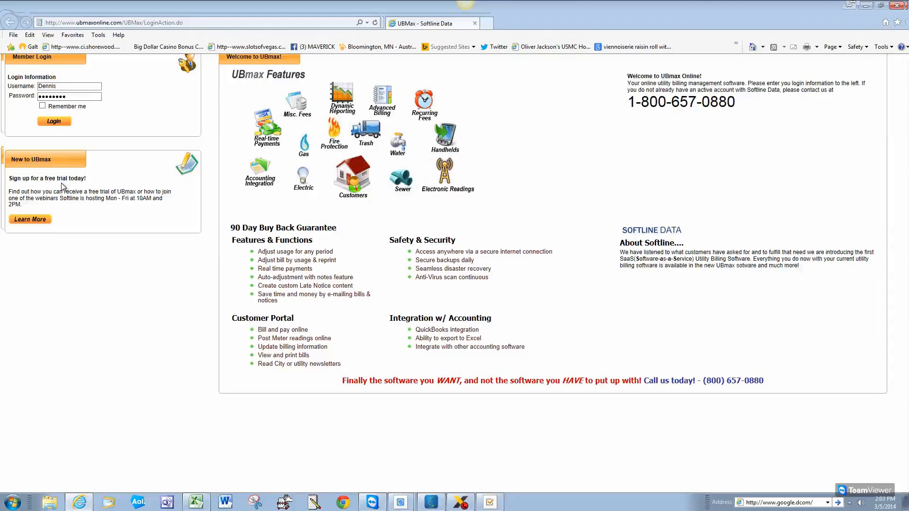
Log in to reach the My Dash Board home page
{"action": "left_click", "coordinate": [54, 122]}
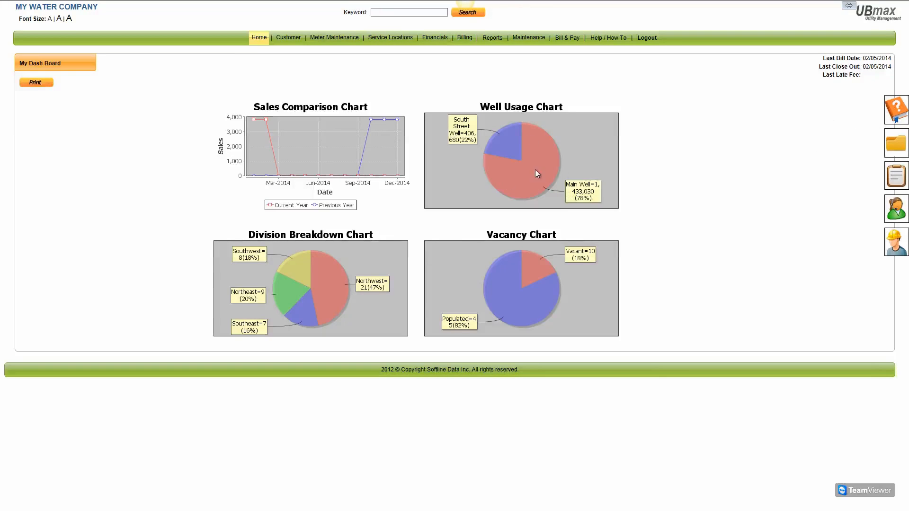
Glance at the dashboard help, then open Generate Bill(s) with its eight-step billing help
{"action": "left_click", "coordinate": [895, 112]}
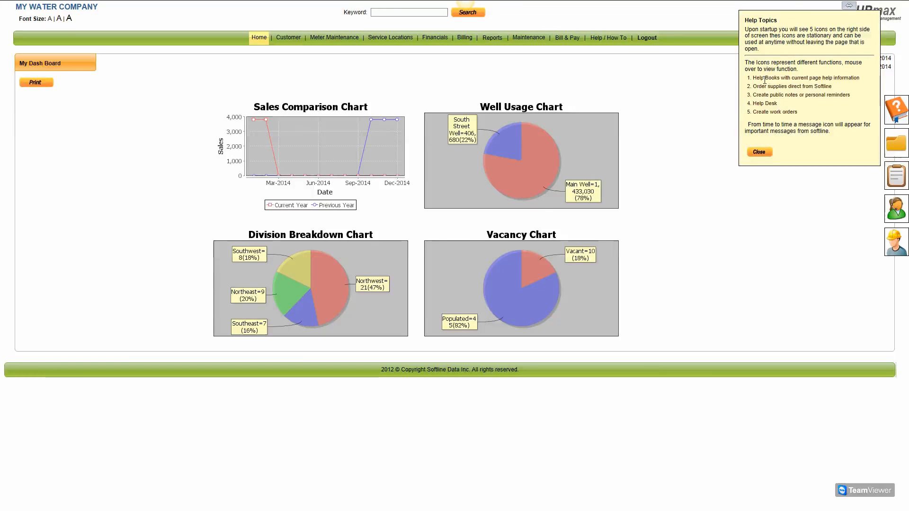
{"action": "left_click", "coordinate": [763, 155]}
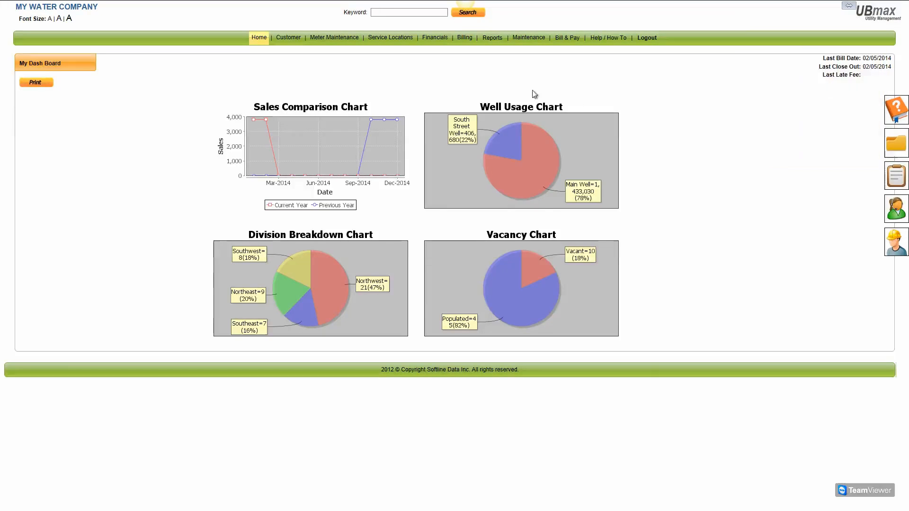
{"action": "left_click", "coordinate": [464, 37]}
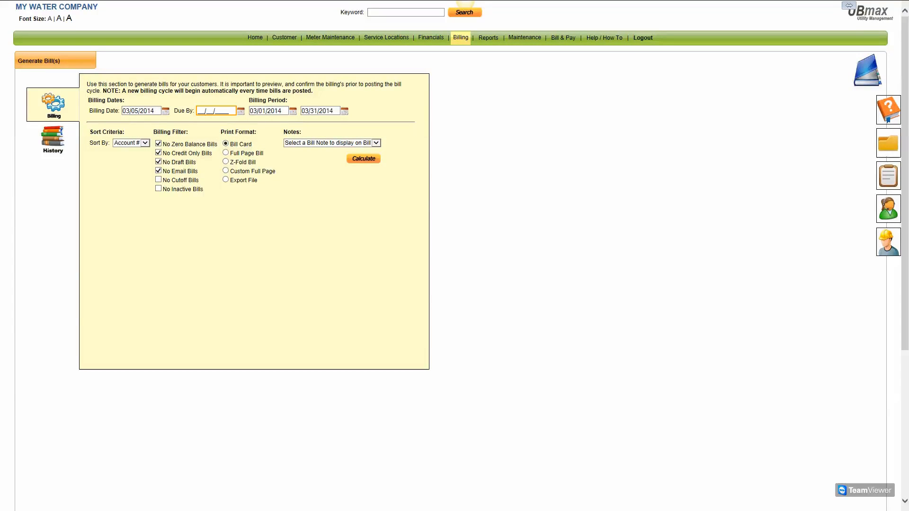
{"action": "left_click", "coordinate": [889, 110]}
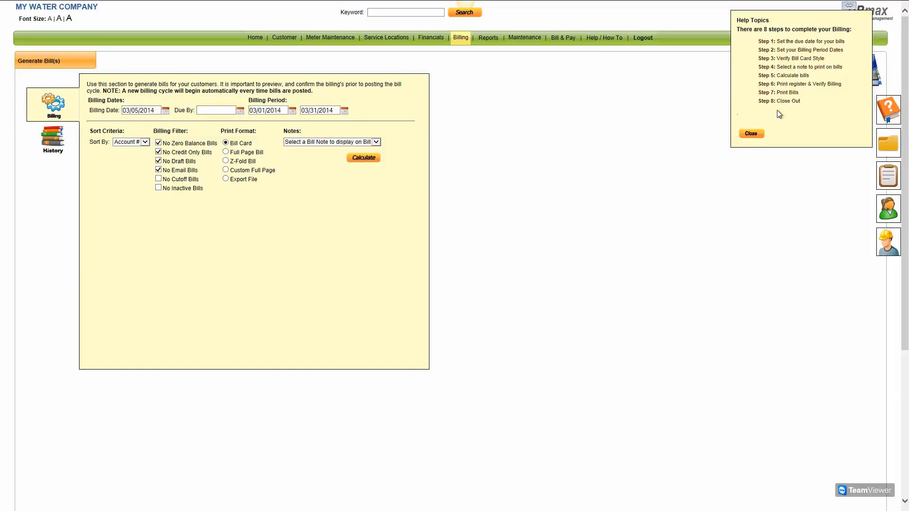
View the Add Tenant / Landlord page and its help, then return to My Dash Board
{"action": "left_click", "coordinate": [751, 133]}
{"action": "mouse_move", "coordinate": [280, 37]}
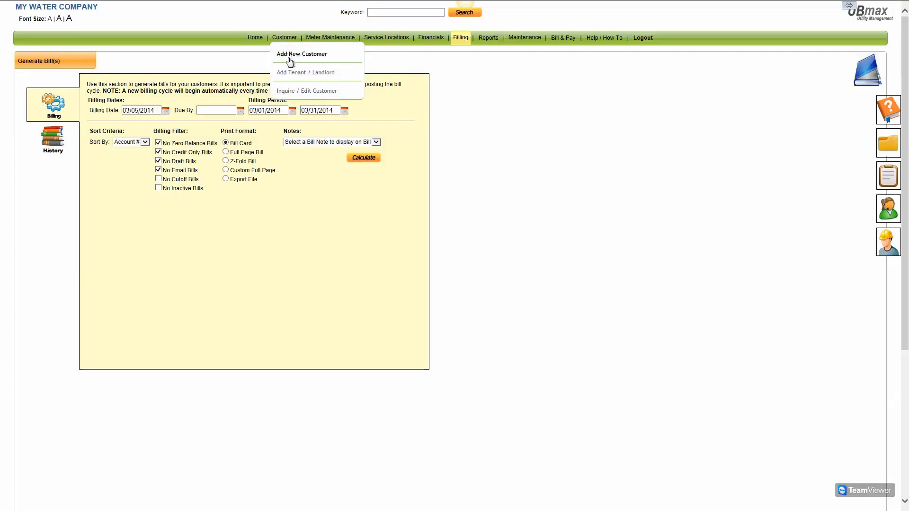
{"action": "left_click", "coordinate": [295, 73]}
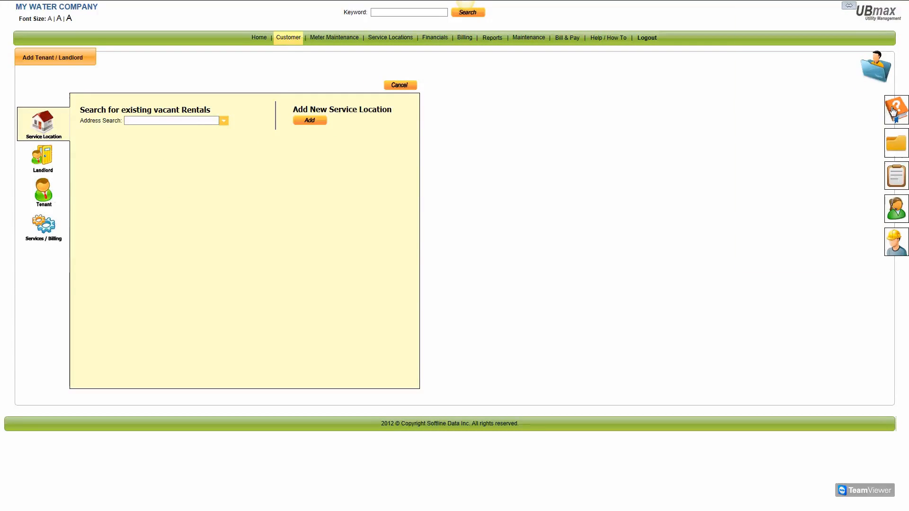
{"action": "left_click", "coordinate": [893, 111]}
{"action": "left_click_drag", "start_coordinate": [869, 58], "coordinate": [869, 82]}
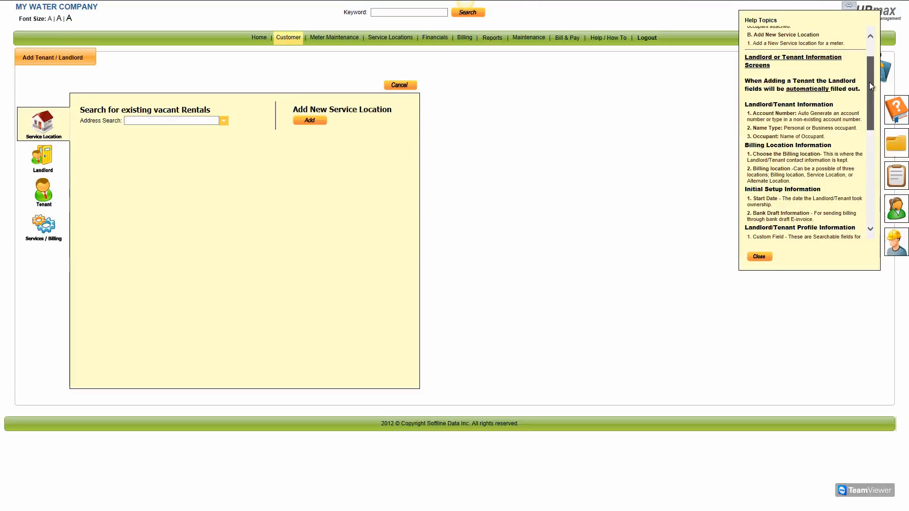
{"action": "left_click", "coordinate": [759, 258]}
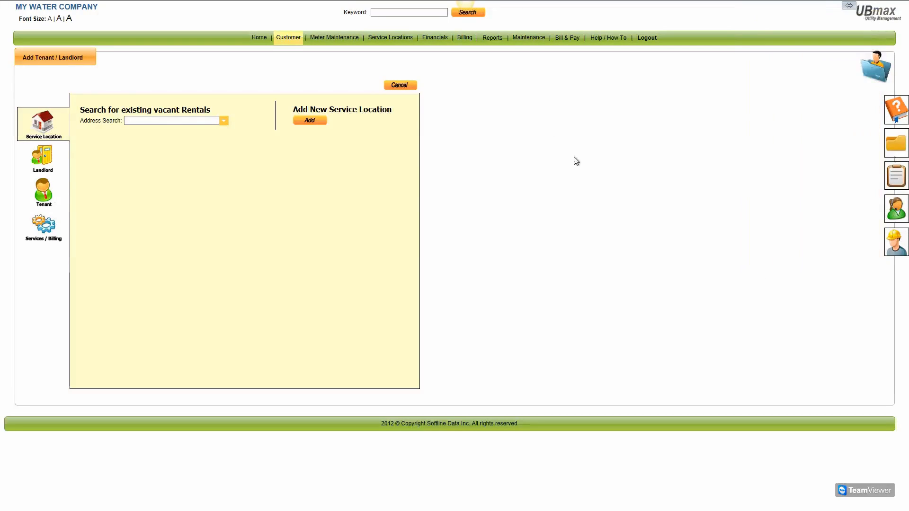
{"action": "left_click", "coordinate": [258, 41]}
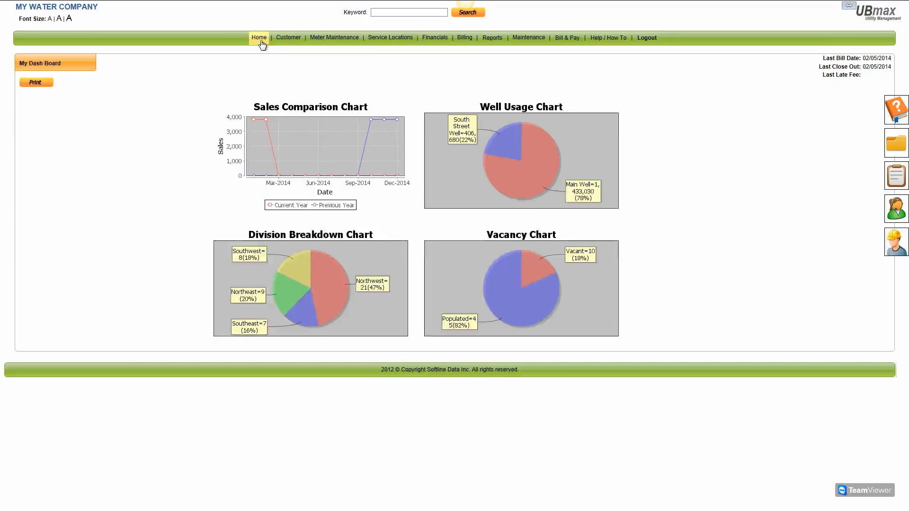
{"action": "left_click", "coordinate": [898, 142]}
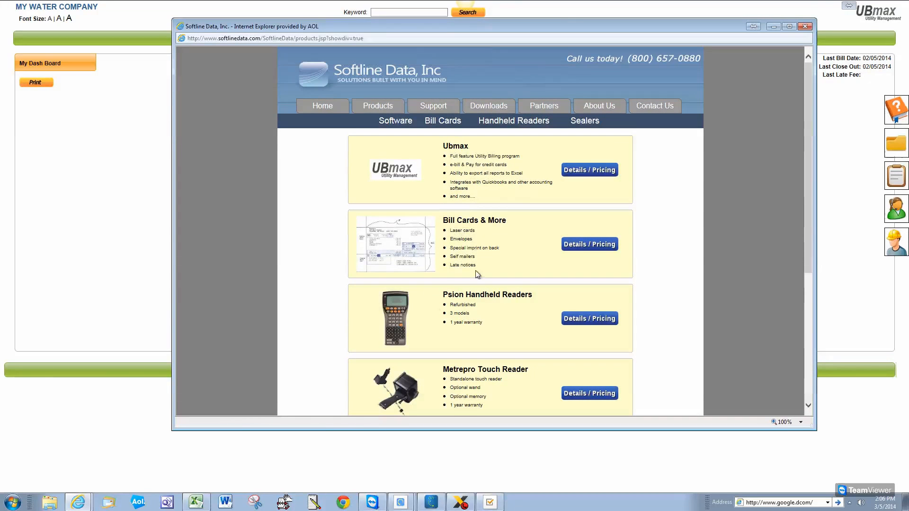
{"action": "left_click", "coordinate": [588, 248]}
{"action": "left_click", "coordinate": [289, 93]}
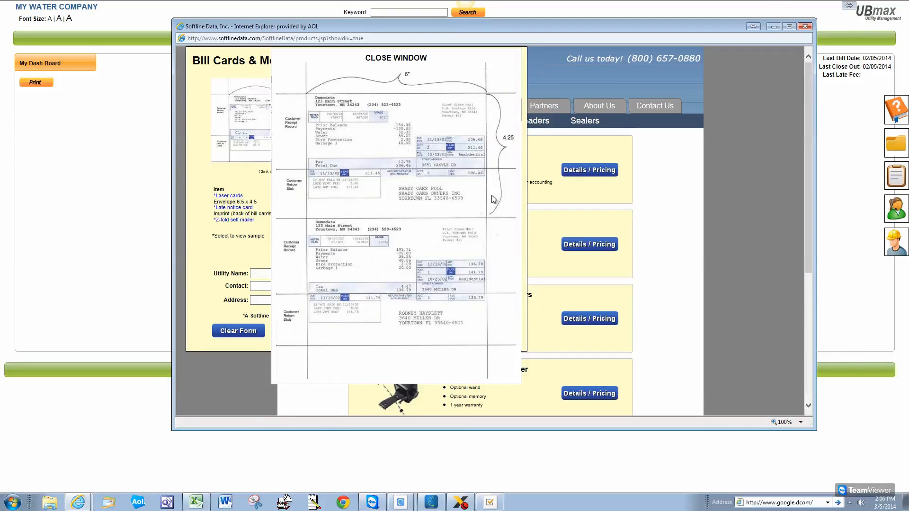
{"action": "left_click", "coordinate": [392, 59]}
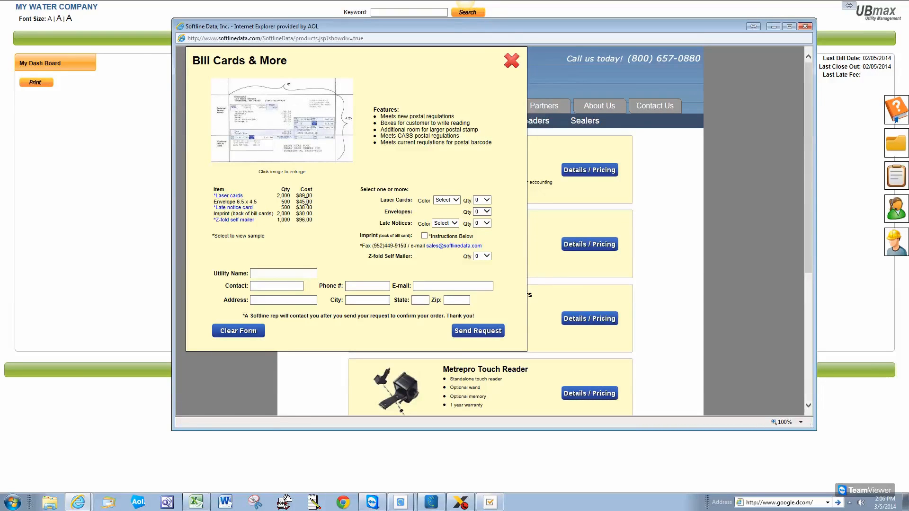
{"action": "left_click", "coordinate": [452, 201]}
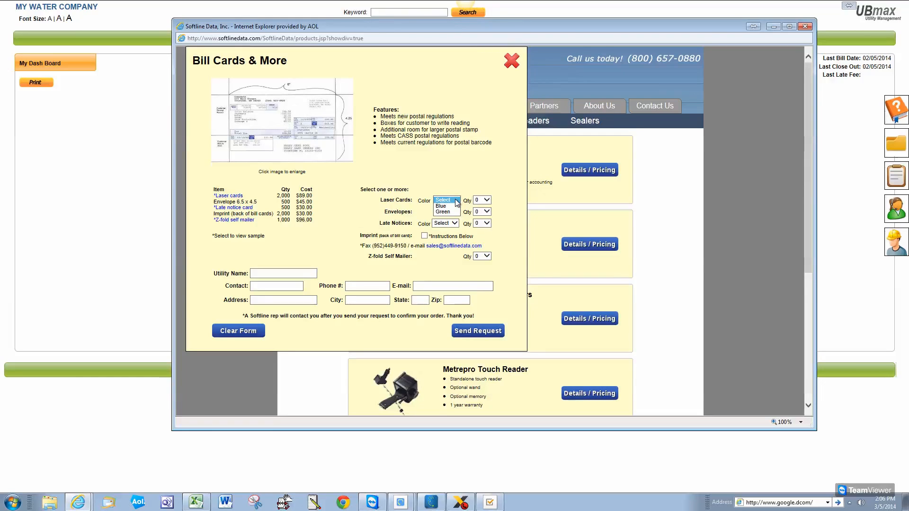
{"action": "left_click", "coordinate": [486, 200]}
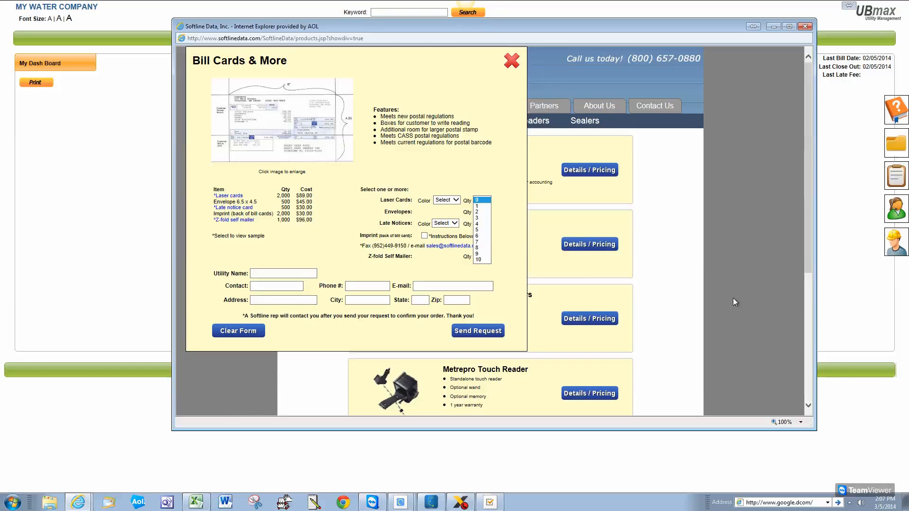
{"action": "left_click", "coordinate": [805, 27]}
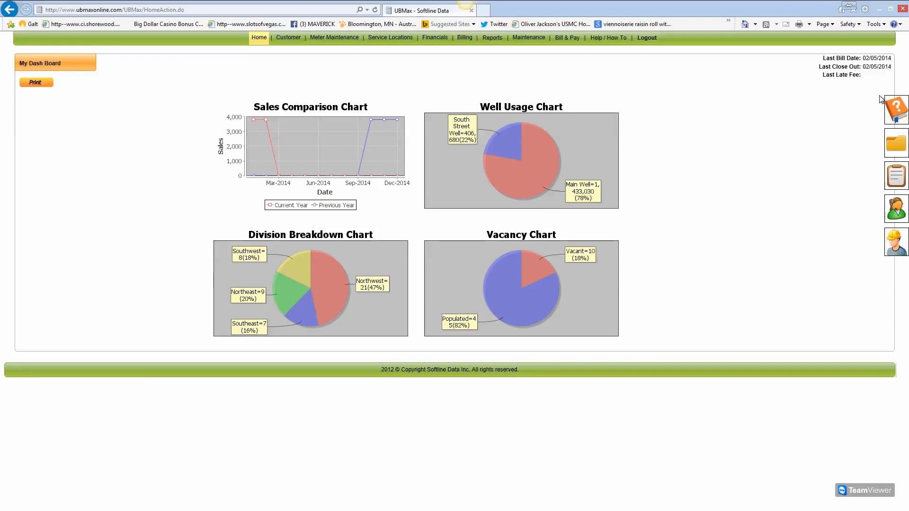
{"action": "left_click", "coordinate": [493, 42]}
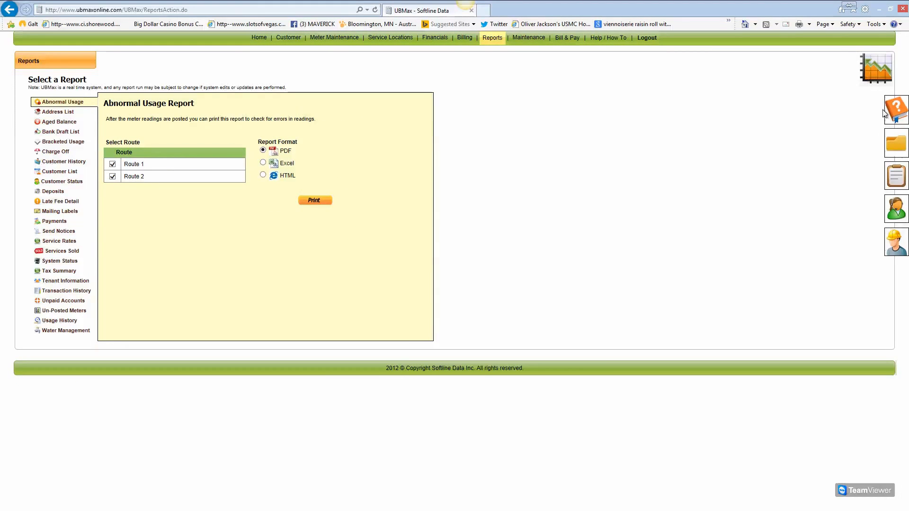
{"action": "left_click", "coordinate": [259, 38]}
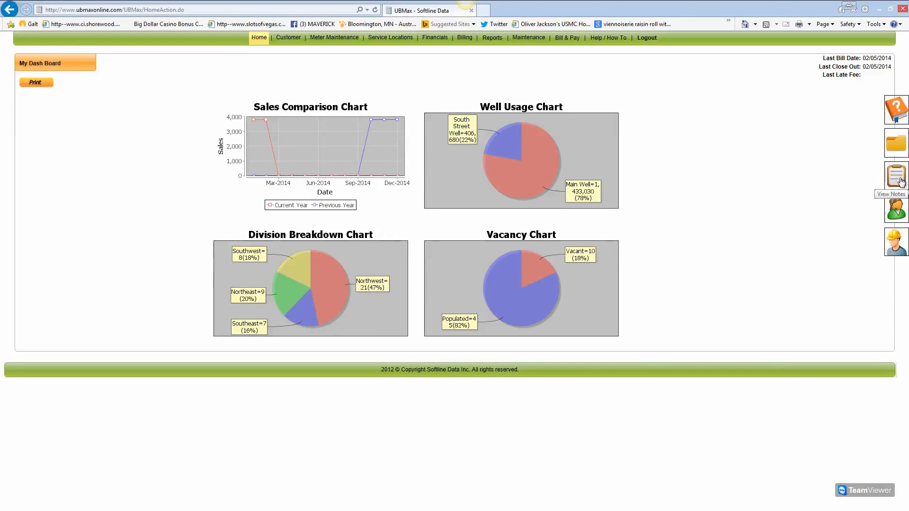
Save a public note: 'Council wants to review rates in April'
{"action": "left_click", "coordinate": [901, 181]}
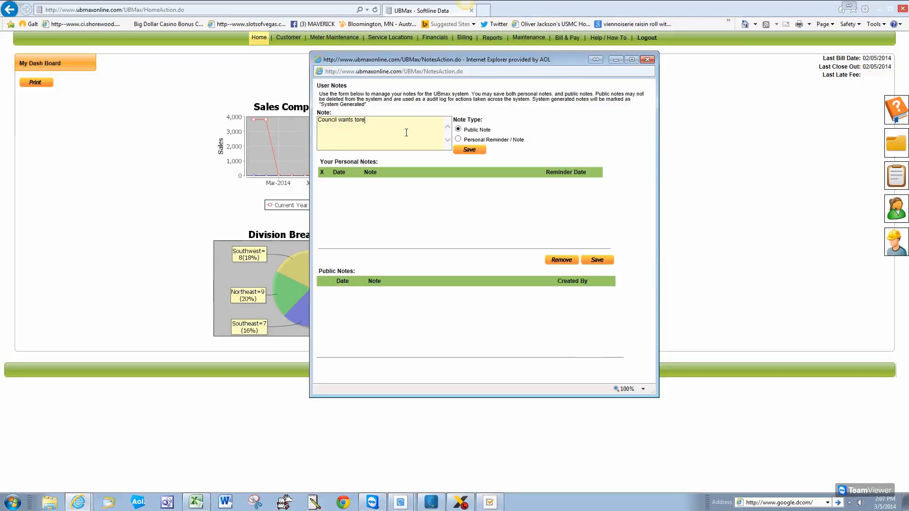
{"action": "key", "text": "BackSpace"}
{"action": "type", "text": "review ratews"}
{"action": "left_click", "coordinate": [473, 152]}
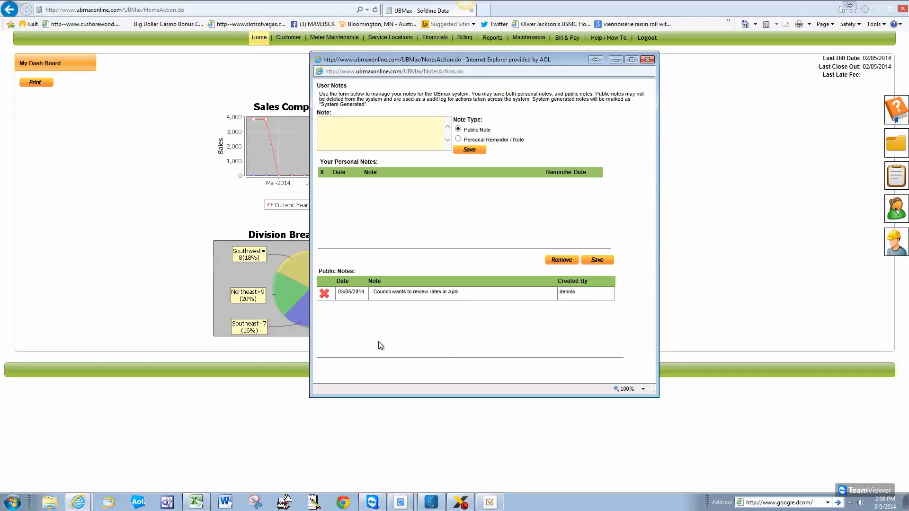
Add a personal reminder about calling a colleague on rates before the meeting, due 04/14/2014
{"action": "left_click", "coordinate": [458, 139]}
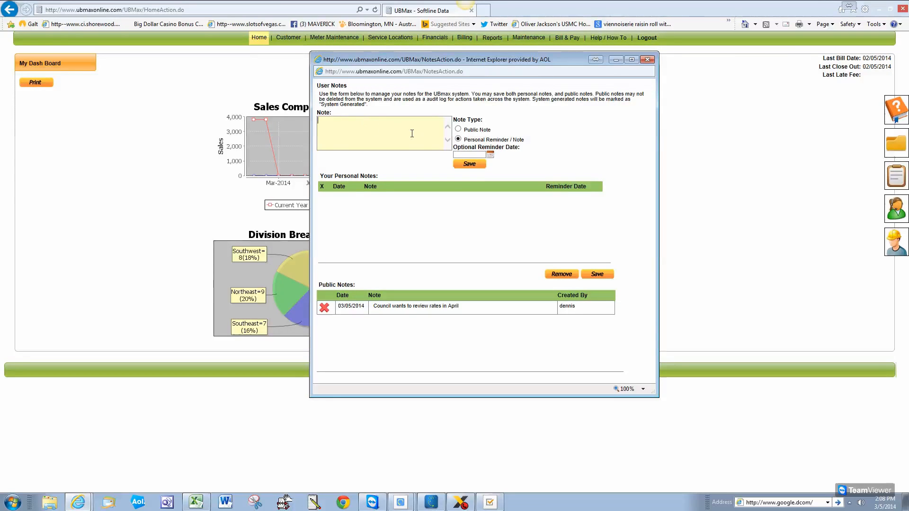
{"action": "type", "text": "Call Denni"}
{"action": "key", "text": "BackSpace"}
{"action": "key", "text": "BackSpace"}
{"action": "key", "text": "BackSpace"}
{"action": "type", "text": "about rates before meeting"}
{"action": "left_click", "coordinate": [490, 153]}
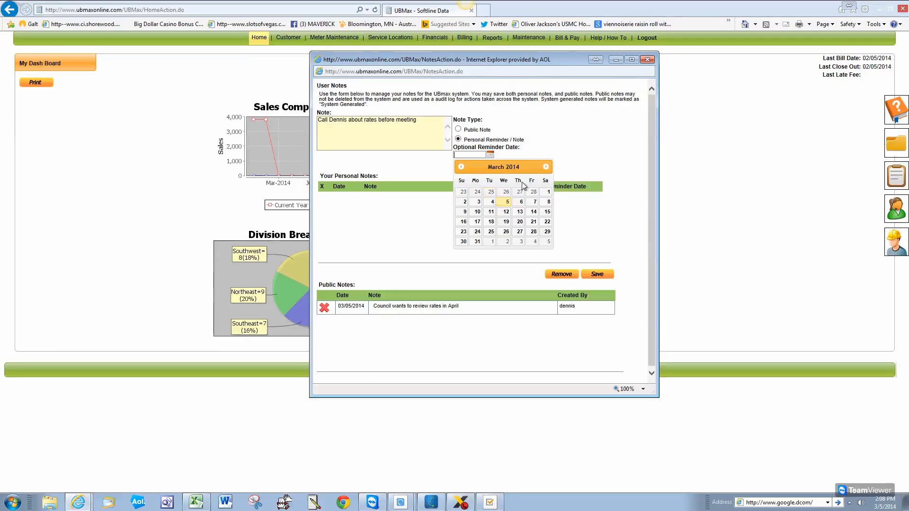
{"action": "left_click", "coordinate": [546, 166]}
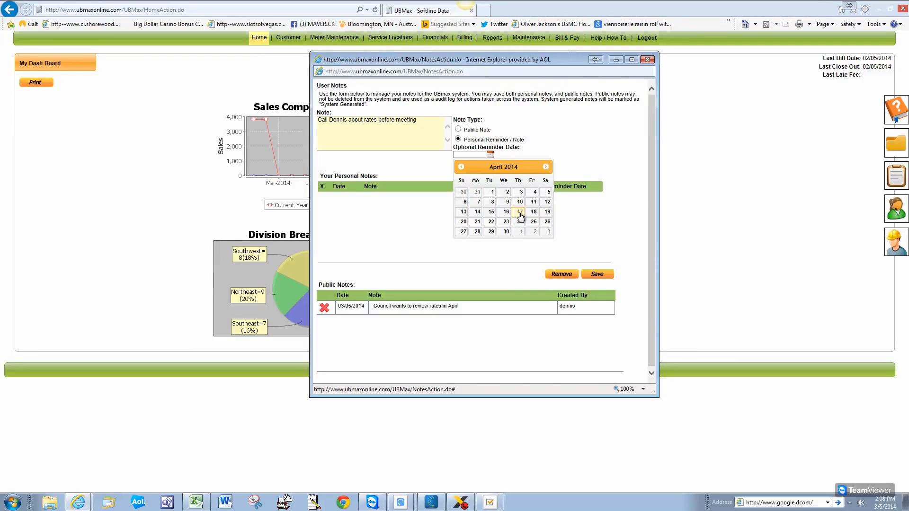
{"action": "left_click", "coordinate": [477, 212]}
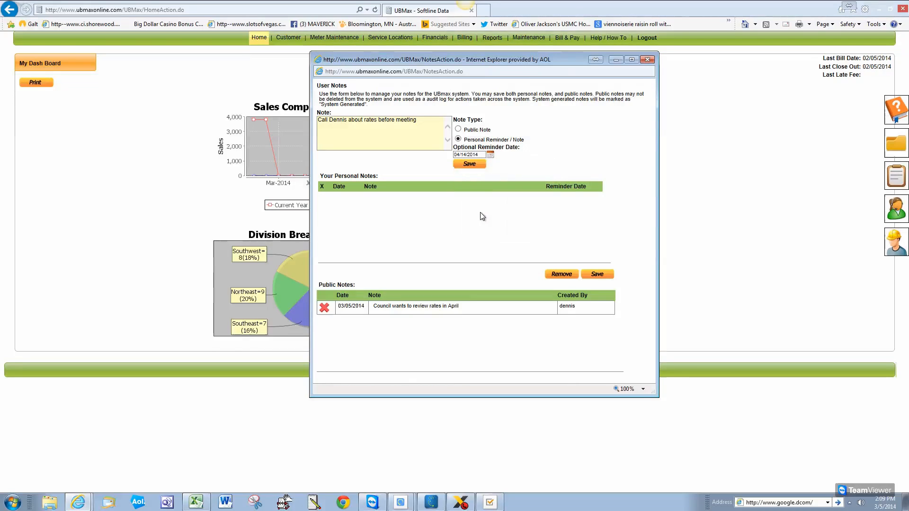
{"action": "left_click", "coordinate": [469, 166]}
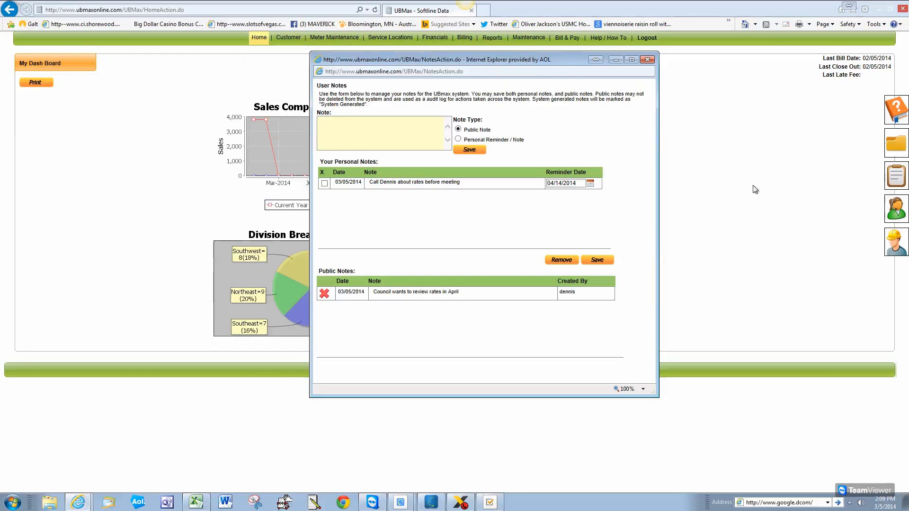
Tick the X checkbox beside the personal reminder note
{"action": "left_click", "coordinate": [325, 184]}
Remove the personal reminder, delete the April rates public note, and close User Notes
{"action": "left_click", "coordinate": [562, 260]}
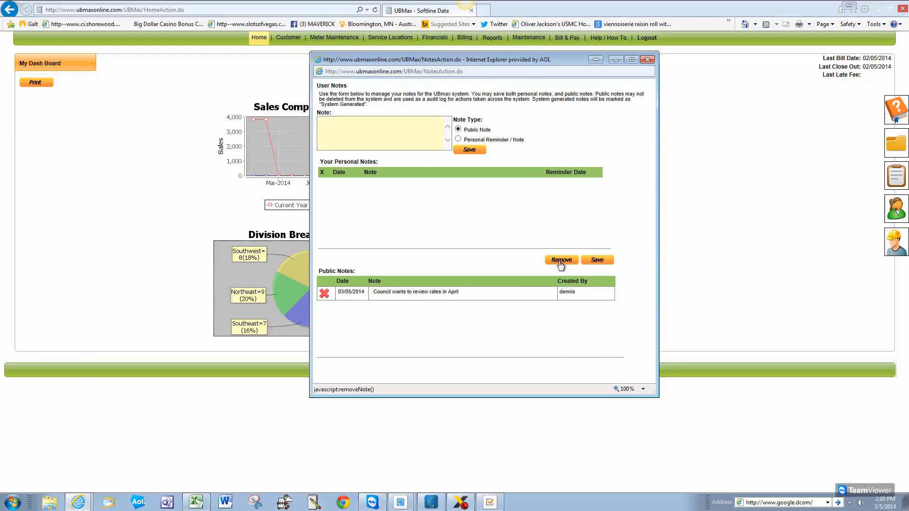
{"action": "left_click", "coordinate": [325, 294]}
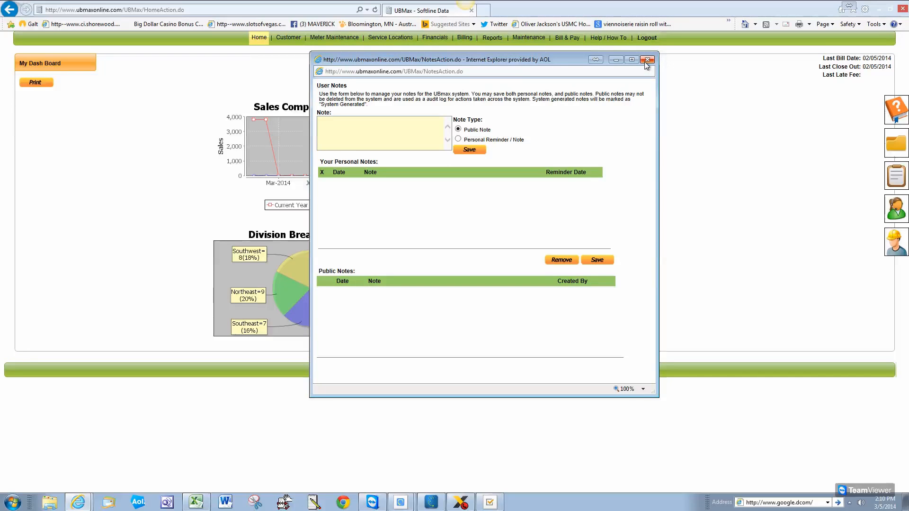
{"action": "left_click", "coordinate": [646, 61]}
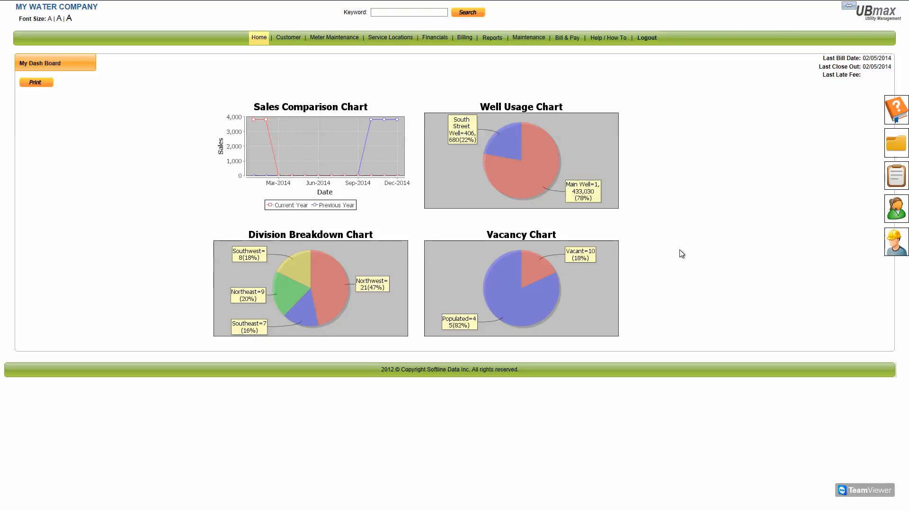
{"action": "left_click", "coordinate": [896, 209]}
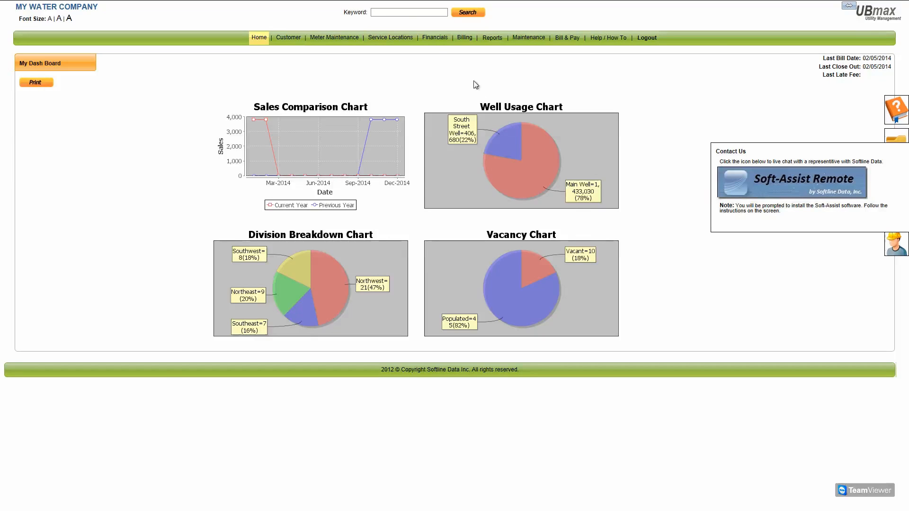
{"action": "left_click", "coordinate": [434, 42]}
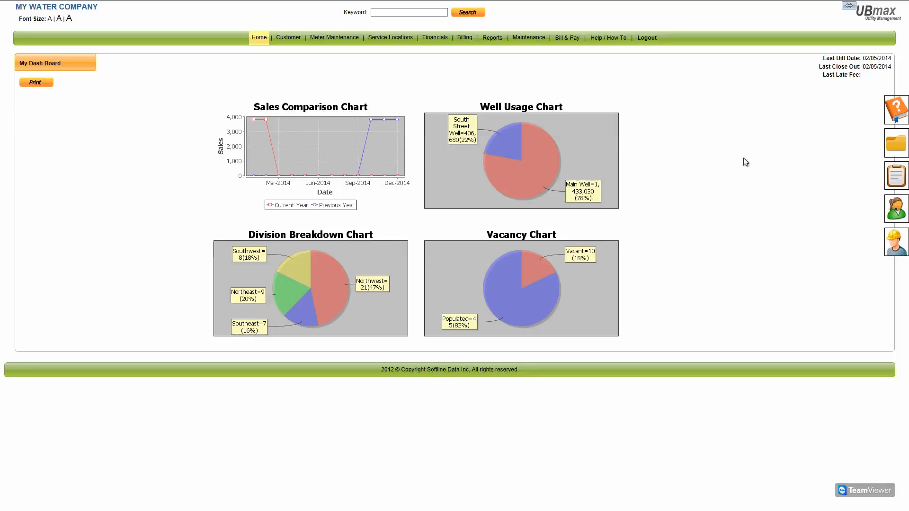
Open Work Order Management and try looking up the customer by surname
{"action": "left_click", "coordinate": [904, 253]}
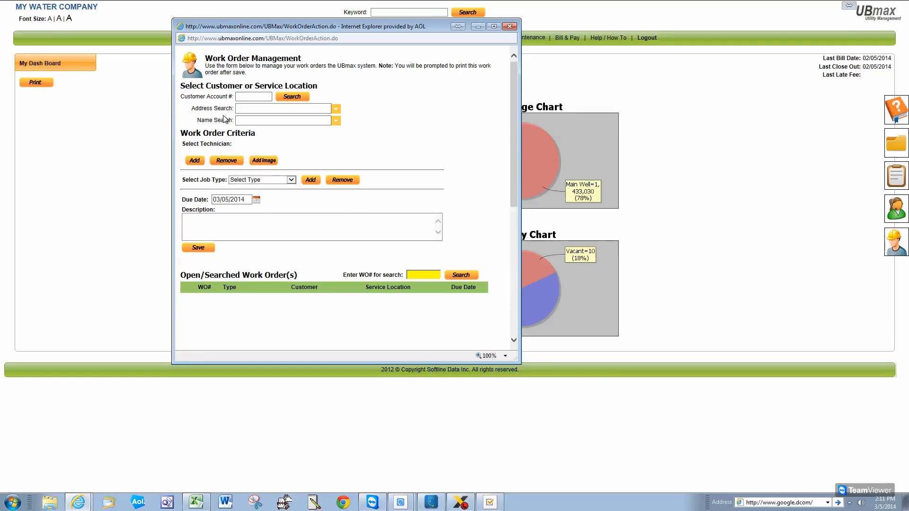
{"action": "left_click", "coordinate": [256, 121]}
{"action": "type", "text": "jess"}
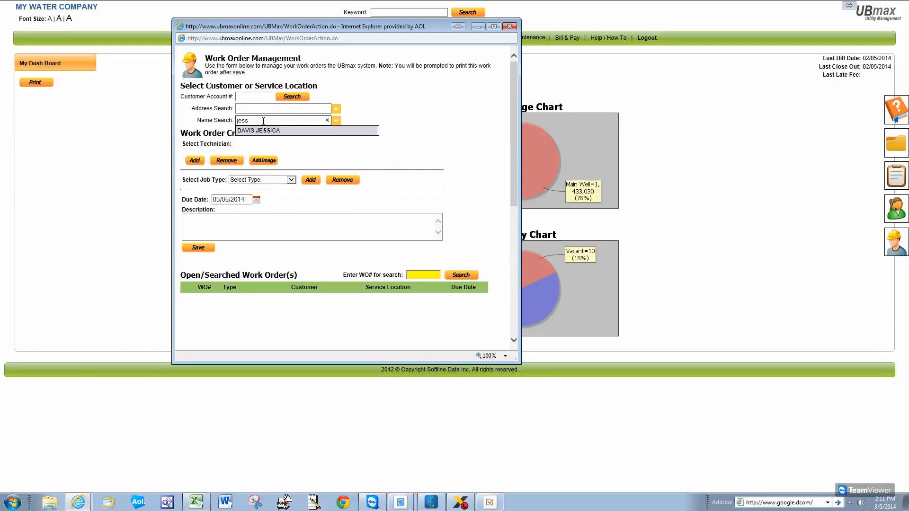
{"action": "key", "text": "BackSpace"}
{"action": "key", "text": "BackSpace"}
{"action": "key", "text": "BackSpace"}
{"action": "type", "text": "davio"}
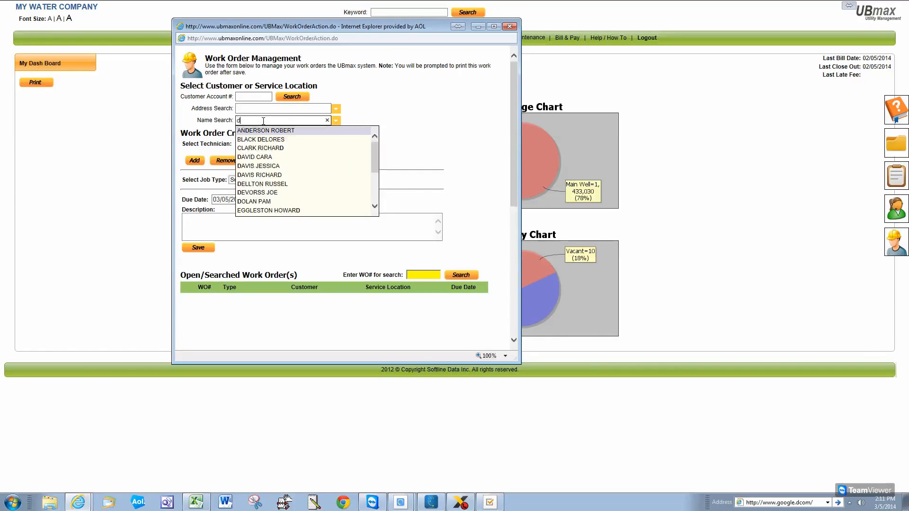
{"action": "key", "text": "BackSpace"}
{"action": "key", "text": "BackSpace"}
{"action": "type", "text": "s"}
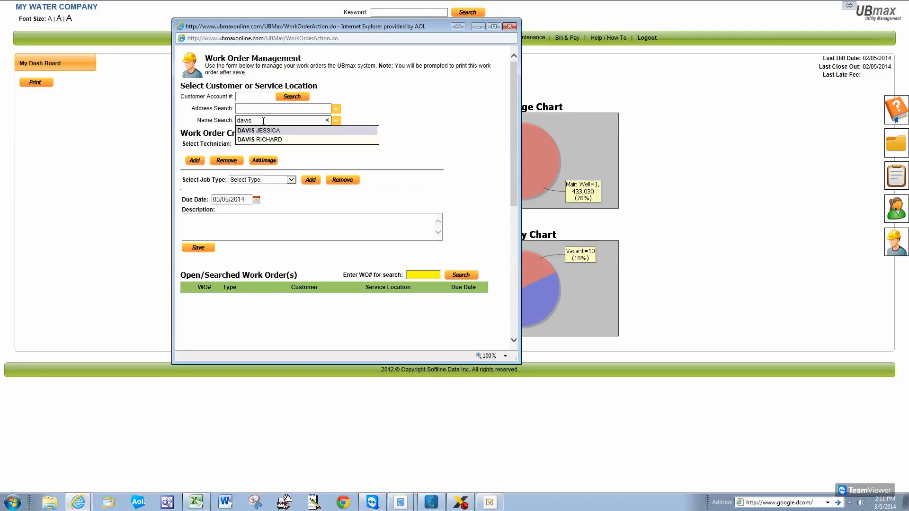
{"action": "key", "text": "BackSpace"}
{"action": "key", "text": "BackSpace"}
{"action": "key", "text": "BackSpace"}
{"action": "key", "text": "BackSpace"}
{"action": "key", "text": "BackSpace"}
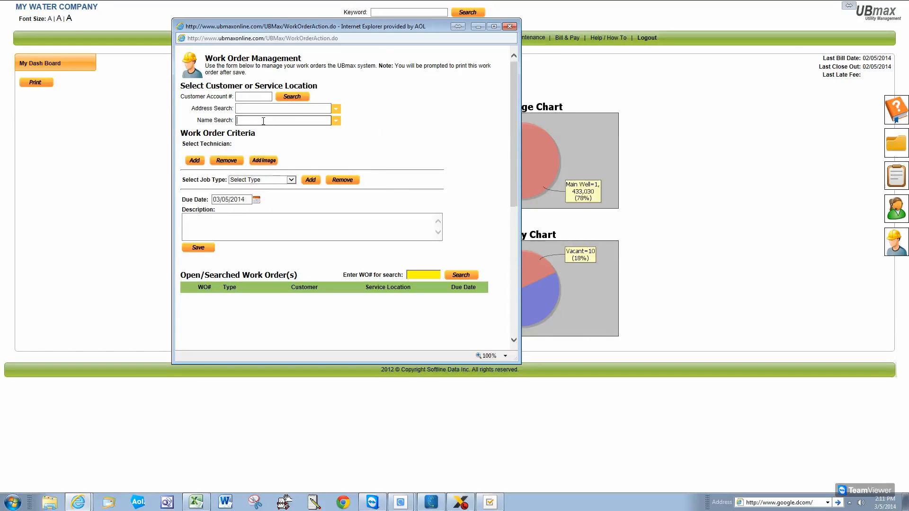
Search service address 3651 and choose the suggestion matching the right customer
{"action": "left_click", "coordinate": [252, 109]}
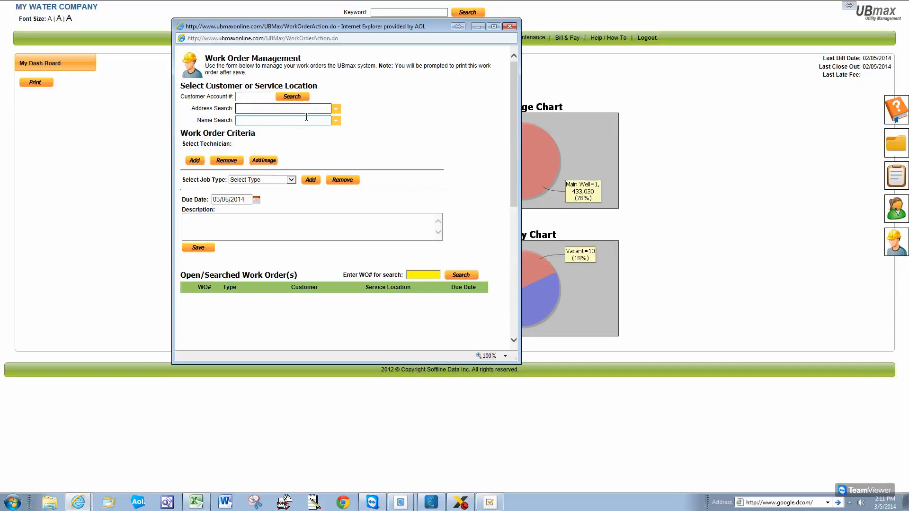
{"action": "type", "text": "36651"}
{"action": "key", "text": "BackSpace"}
{"action": "type", "text": "1"}
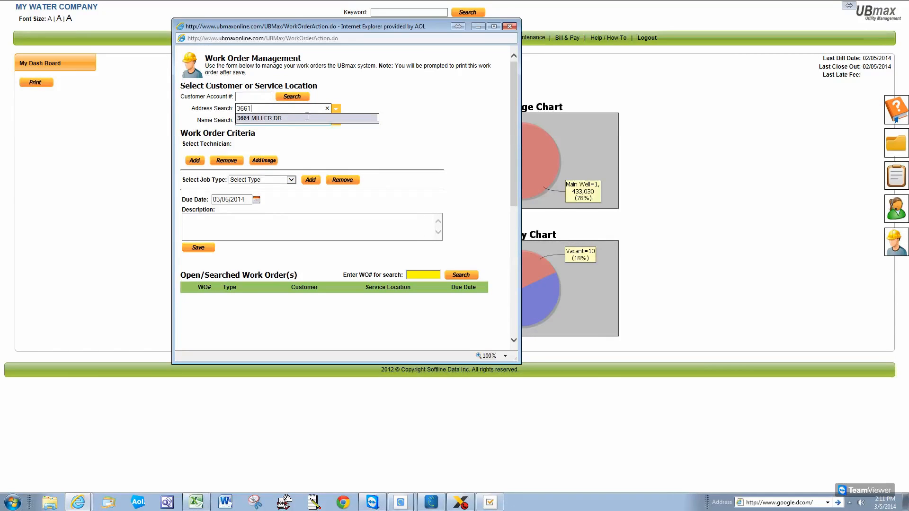
{"action": "left_click", "coordinate": [282, 119]}
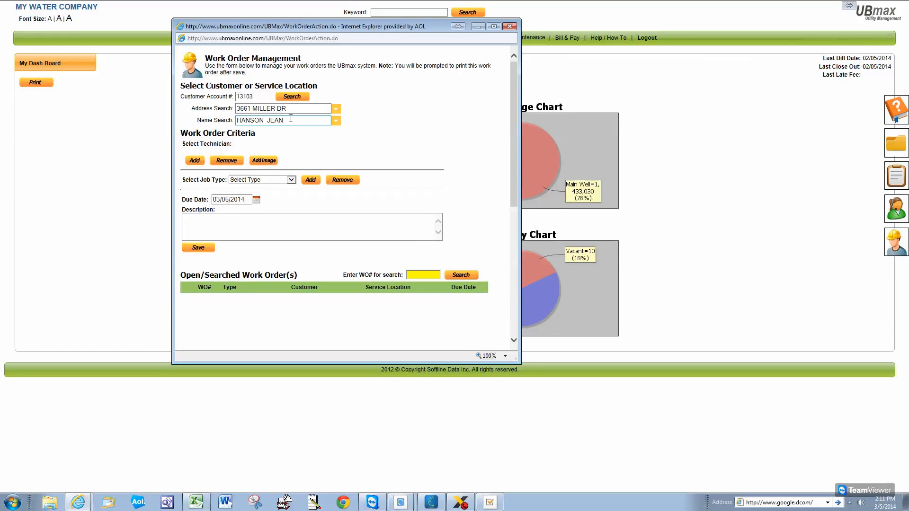
{"action": "left_click_drag", "start_coordinate": [286, 108], "coordinate": [237, 109]}
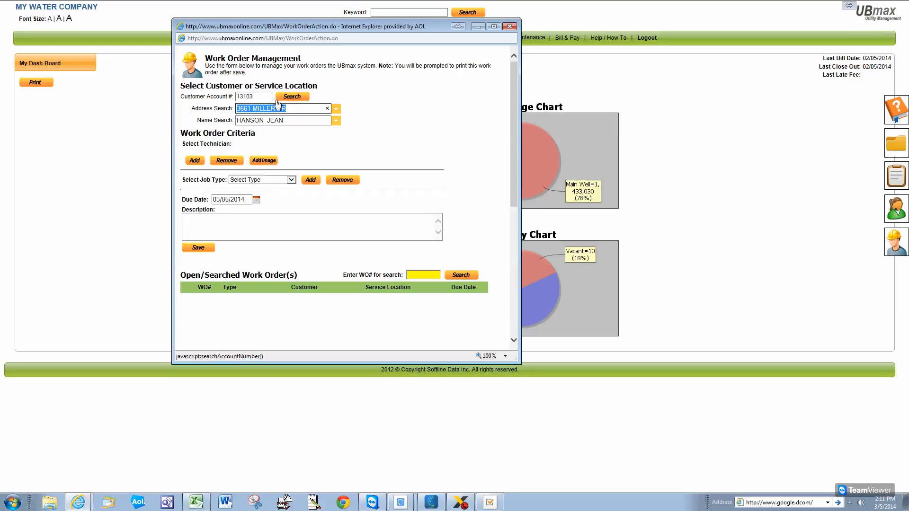
{"action": "type", "text": "3651"}
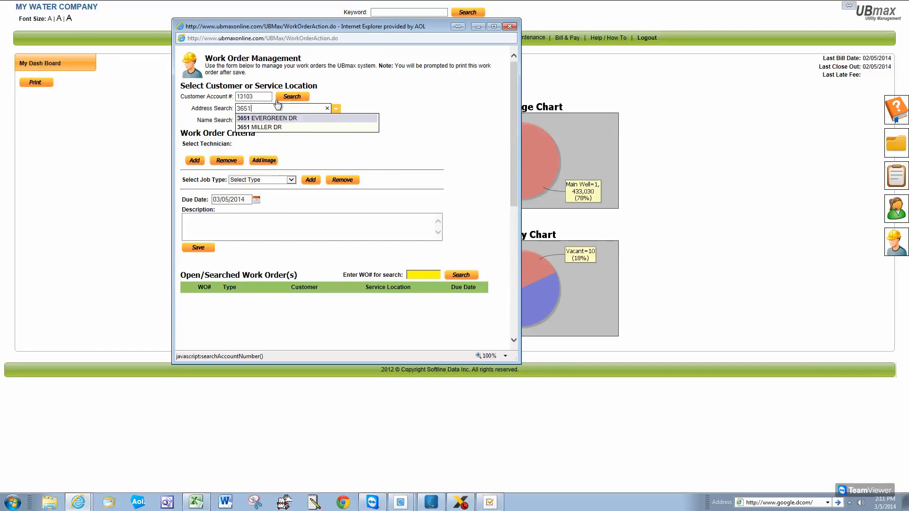
{"action": "left_click", "coordinate": [263, 118]}
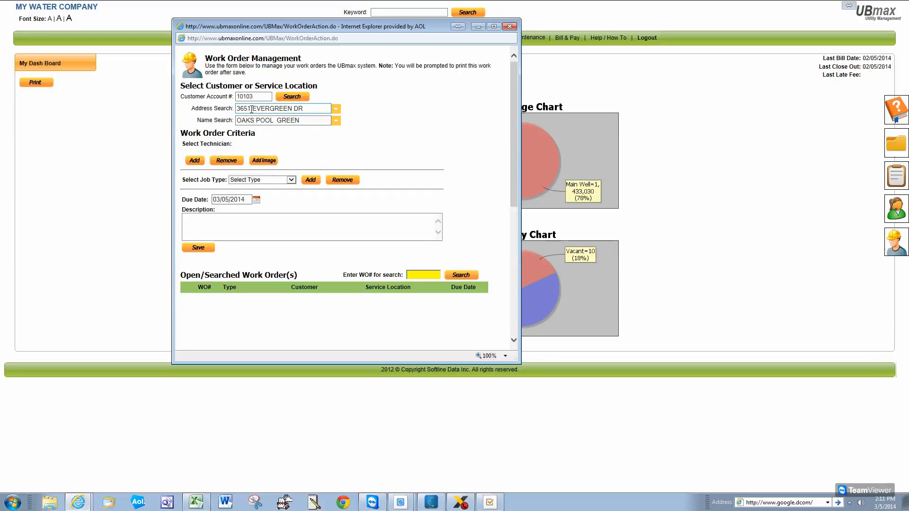
{"action": "left_click", "coordinate": [307, 107]}
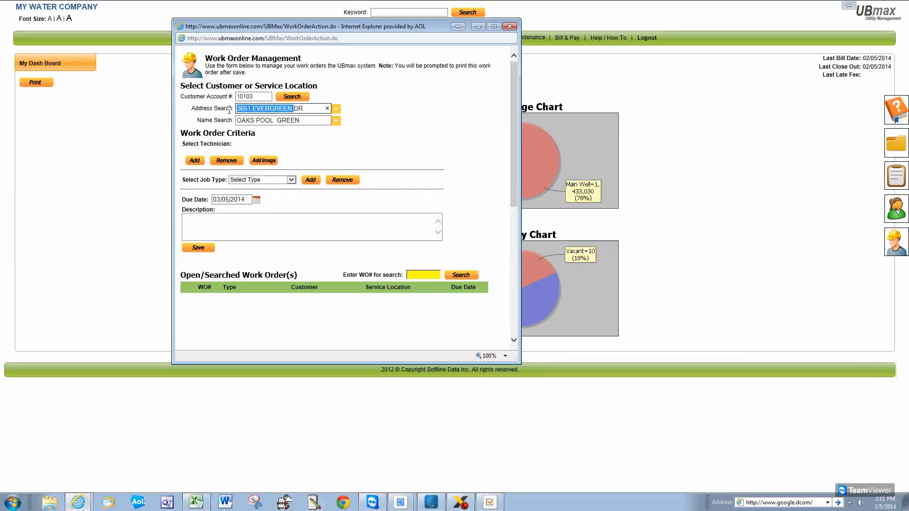
{"action": "type", "text": "36"}
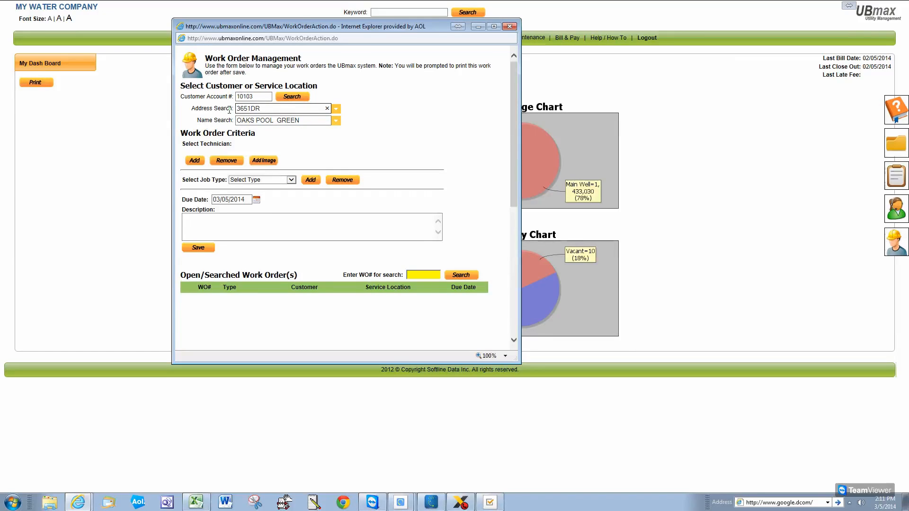
{"action": "type", "text": "51"}
{"action": "key", "text": "Delete"}
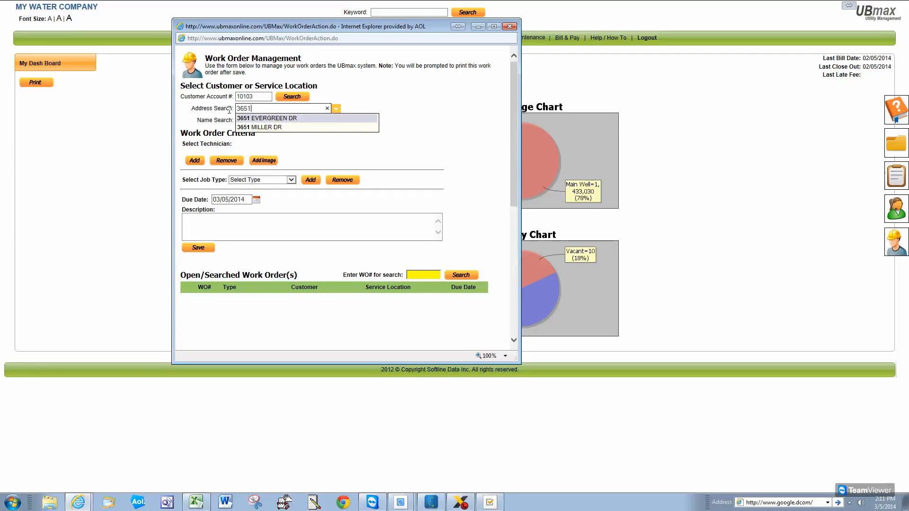
{"action": "left_click", "coordinate": [259, 127]}
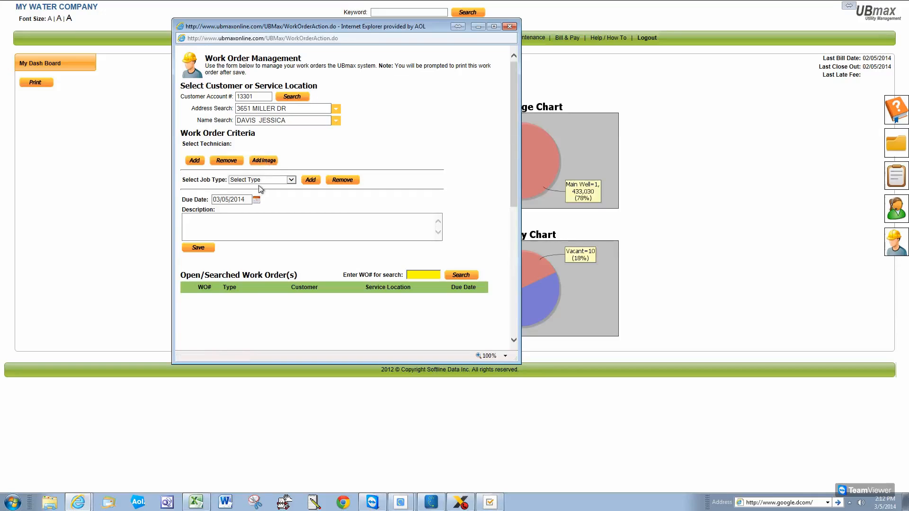
Add a new technician by name to the work order and confirm the save
{"action": "left_click", "coordinate": [196, 161]}
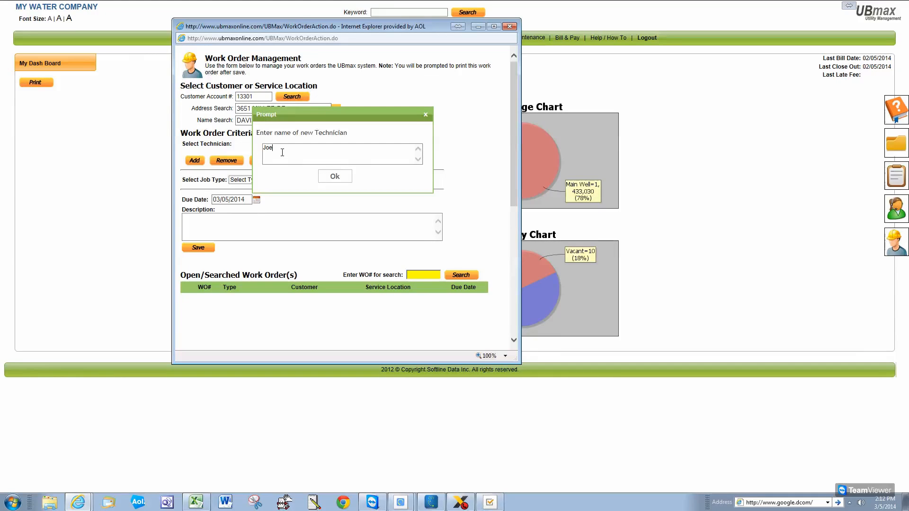
{"action": "left_click", "coordinate": [335, 177]}
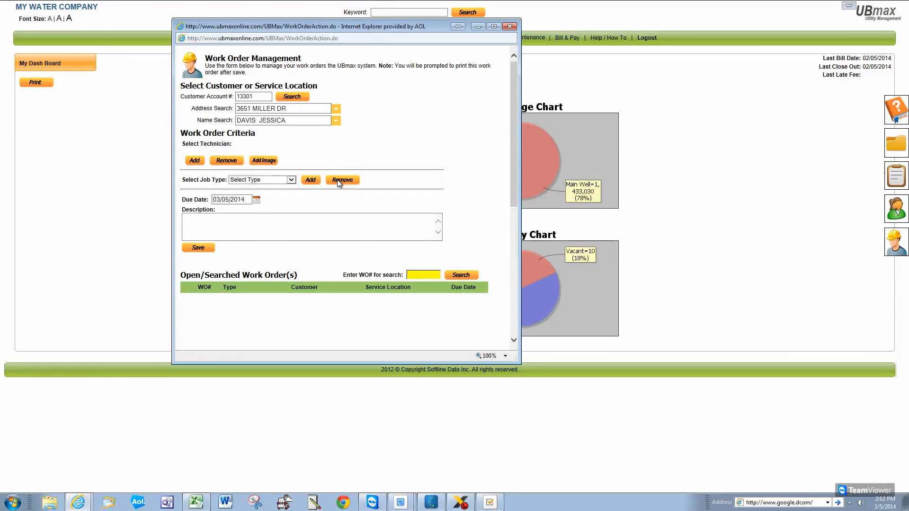
{"action": "left_click", "coordinate": [420, 157]}
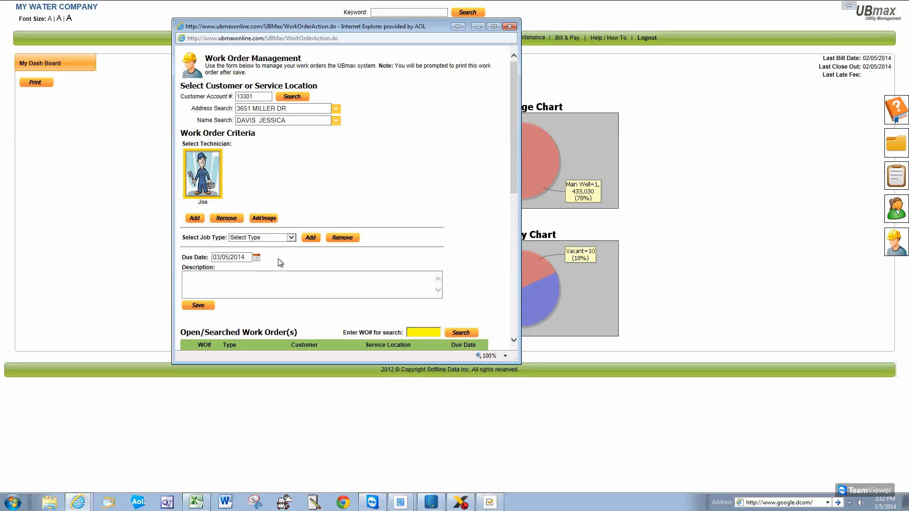
Set the work order's job type to Line Leak, due 03/06/2014
{"action": "left_click", "coordinate": [291, 238]}
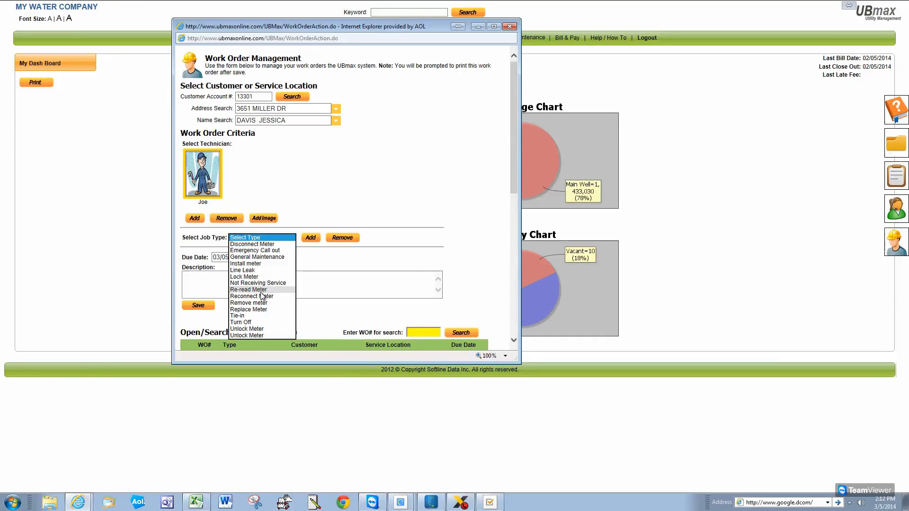
{"action": "left_click", "coordinate": [259, 271]}
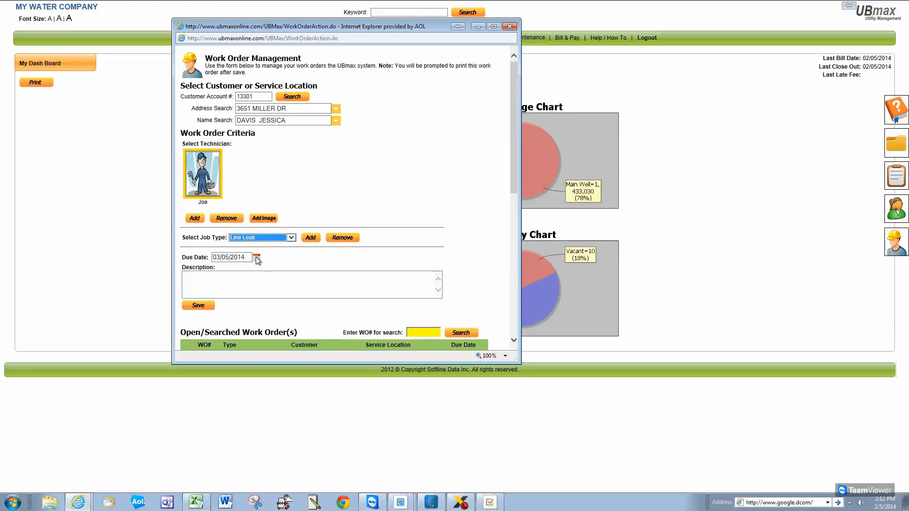
{"action": "left_click", "coordinate": [256, 259]}
{"action": "left_click", "coordinate": [286, 201]}
Describe the leak around the meter and warn about the dog in the yard
{"action": "type", "text": "leas"}
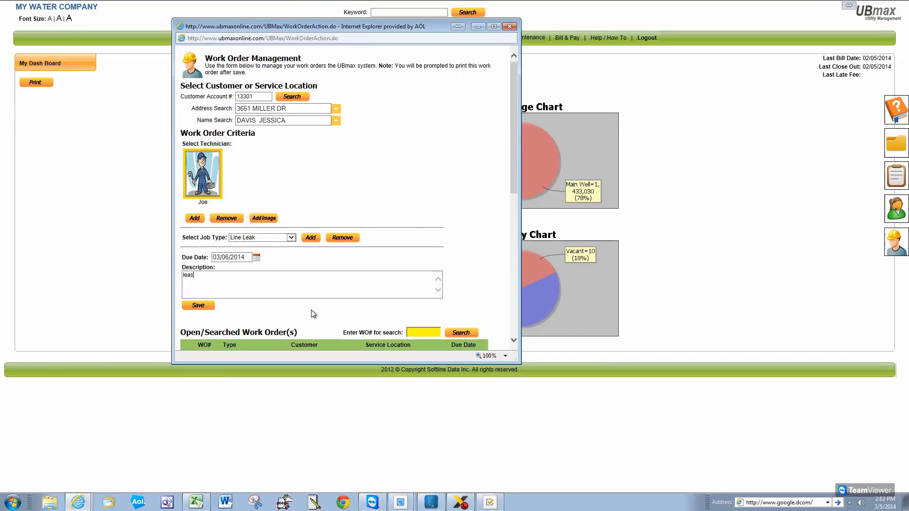
{"action": "key", "text": "BackSpace"}
{"action": "type", "text": "king around meter and watch out"}
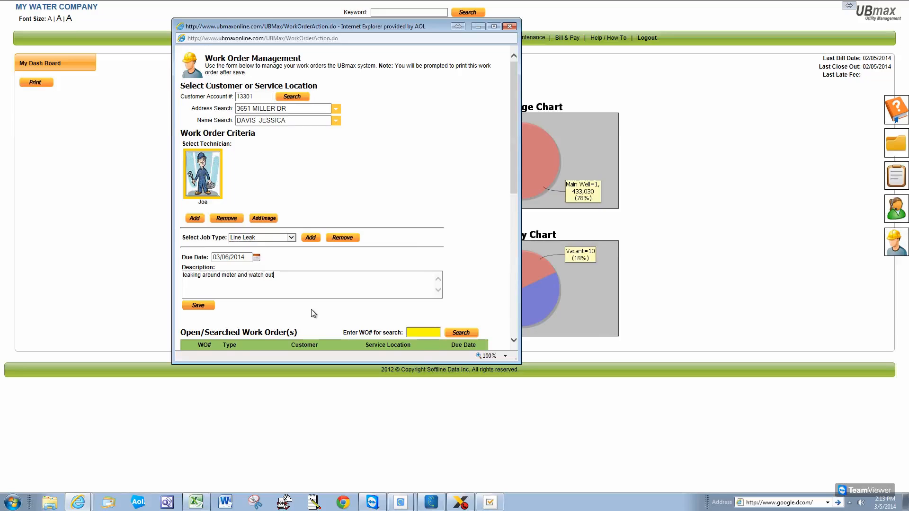
{"action": "type", "text": " for Dog in Yard"}
Save the Line Leak order, print it, and review the Work Order #1 PDF
{"action": "left_click", "coordinate": [208, 310]}
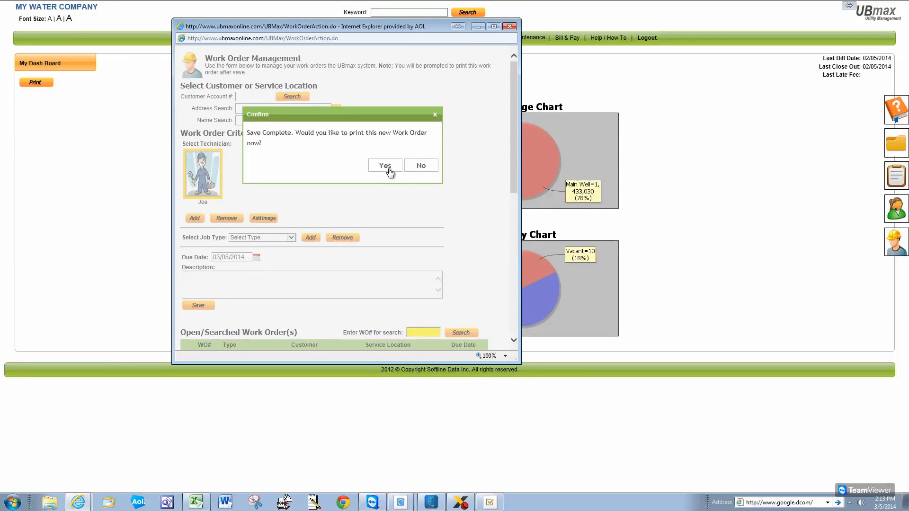
{"action": "left_click", "coordinate": [385, 166]}
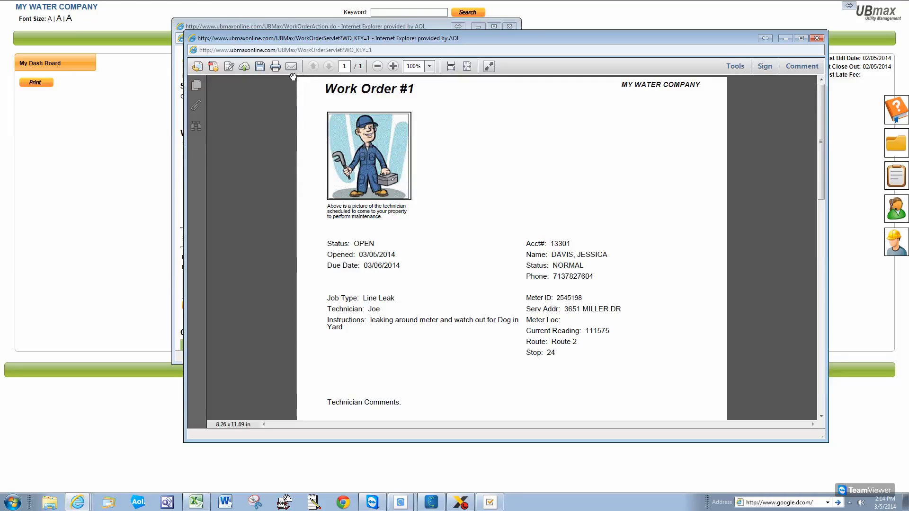
{"action": "left_click_drag", "start_coordinate": [822, 152], "coordinate": [826, 222]}
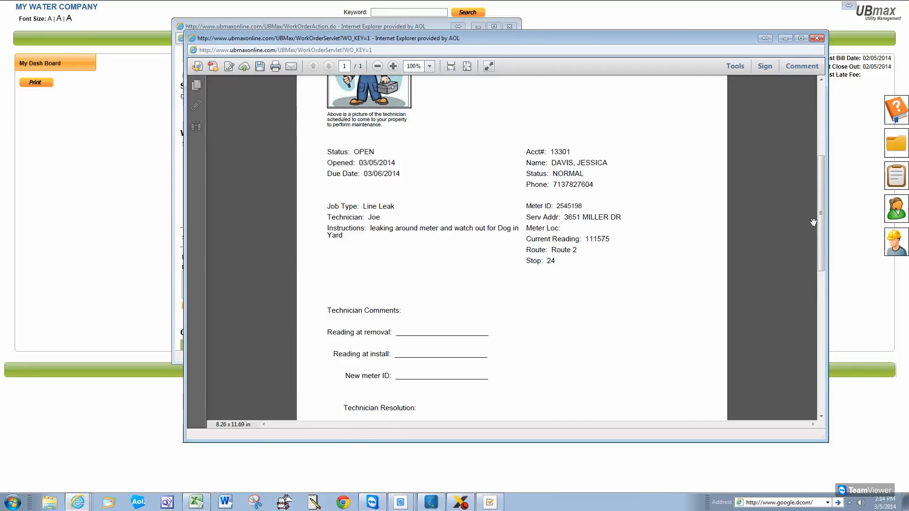
{"action": "left_click_drag", "start_coordinate": [822, 240], "coordinate": [809, 124]}
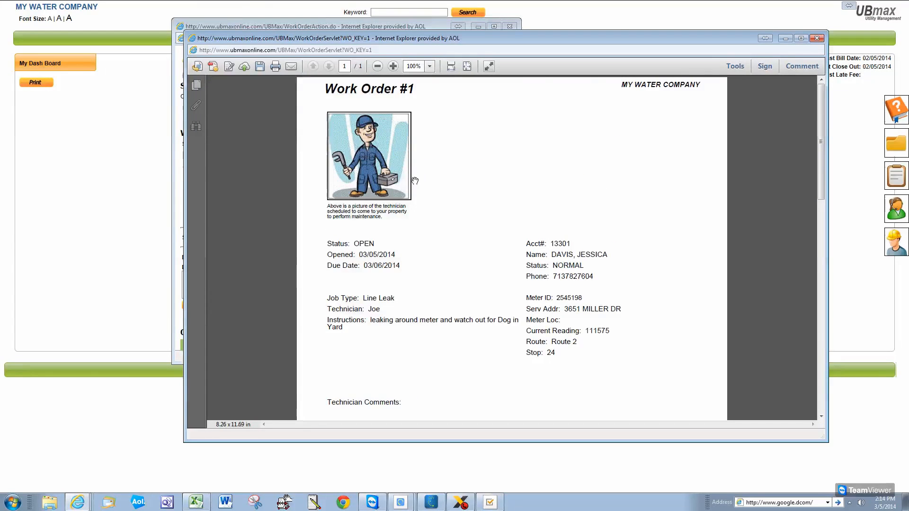
Close the Work Order #1 printout and select the Line Leak order from the list
{"action": "left_click", "coordinate": [817, 40]}
{"action": "left_click_drag", "start_coordinate": [420, 29], "coordinate": [600, 35]}
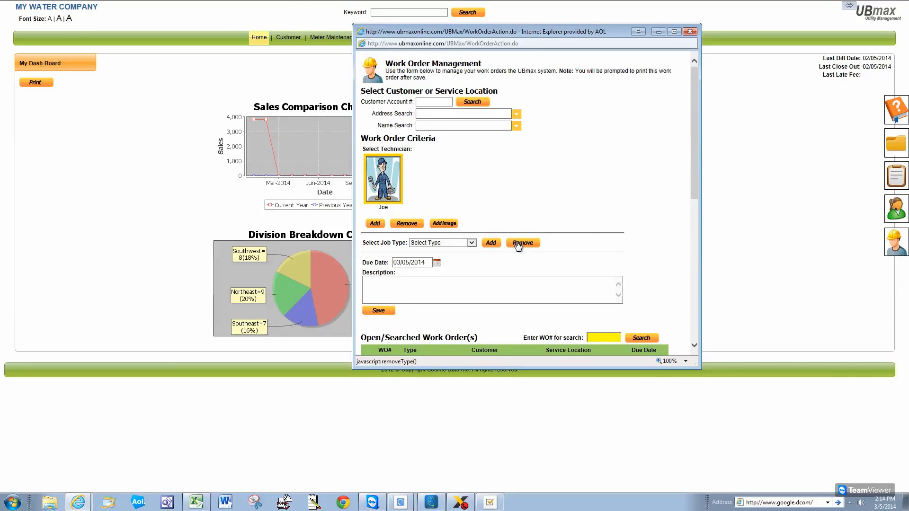
{"action": "left_click_drag", "start_coordinate": [694, 118], "coordinate": [698, 184]}
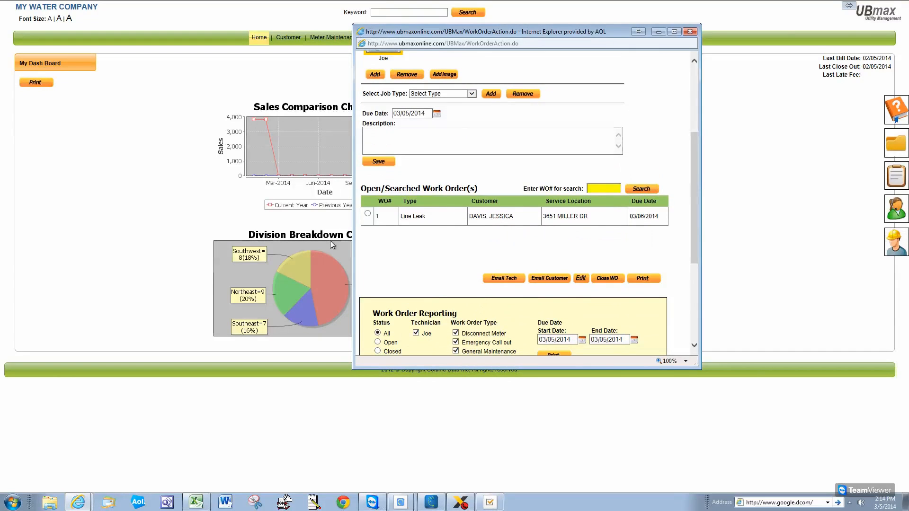
{"action": "left_click", "coordinate": [368, 214]}
Write the resolution: replaced meter #2324949, Final Read 1234545, Start Read 0, repaired line
{"action": "left_click", "coordinate": [615, 279]}
{"action": "scroll", "coordinate": [698, 202], "scroll_direction": "up", "scroll_amount": 3}
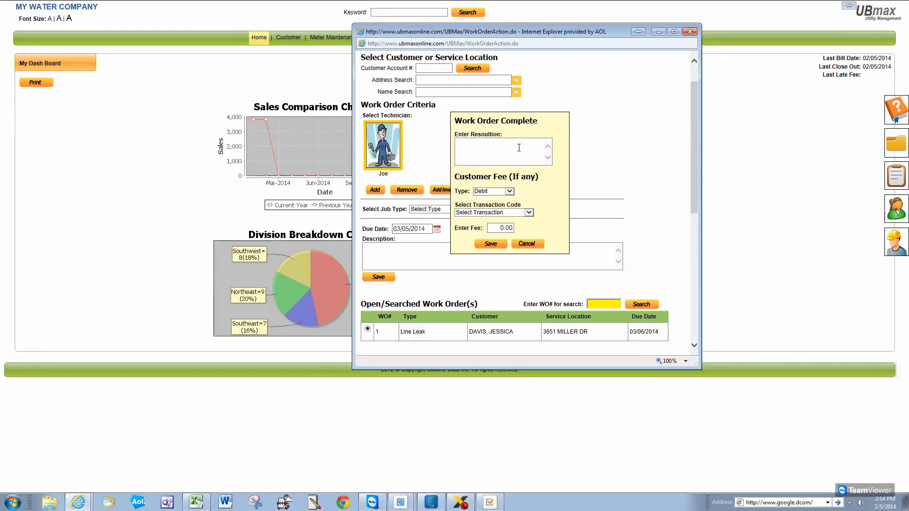
{"action": "type", "text": "replace m"}
{"action": "type", "text": "d me"}
{"action": "type", "text": "ter #2324949"}
{"action": "key", "text": "Return"}
{"action": "type", "text": "Final Read 1234545"}
{"action": "key", "text": "Return"}
{"action": "type", "text": "Start Read "}
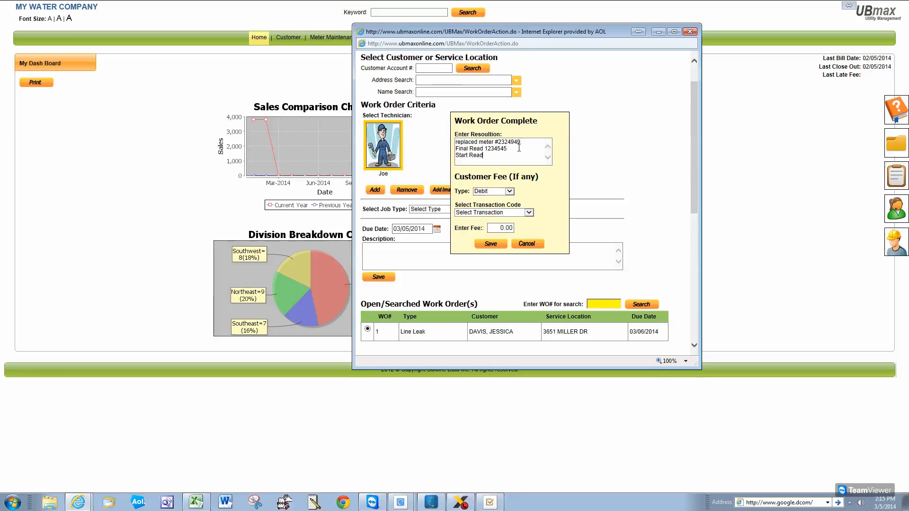
{"action": "type", "text": "0"}
{"action": "key", "text": "Return"}
{"action": "type", "text": "Repaired line"}
Charge a 20.00 Reconnect Fee and save the completed work order
{"action": "left_click", "coordinate": [529, 213]}
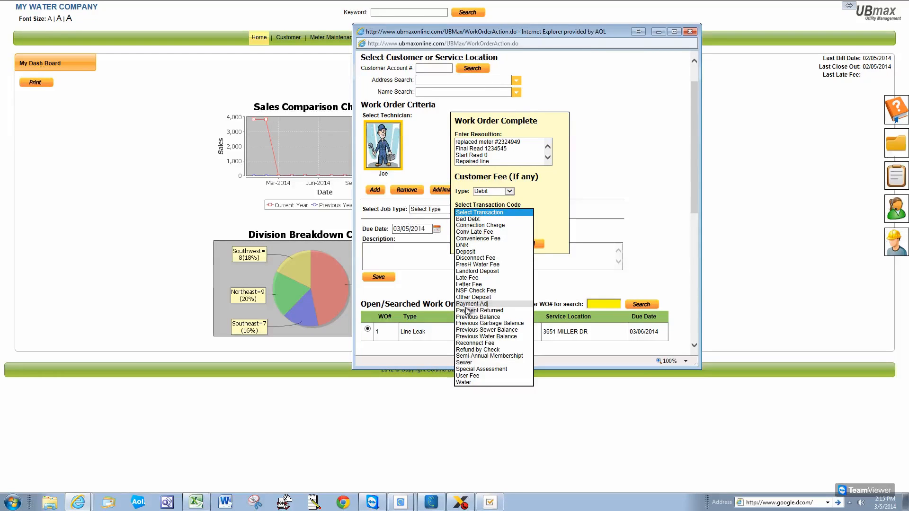
{"action": "left_click", "coordinate": [496, 346]}
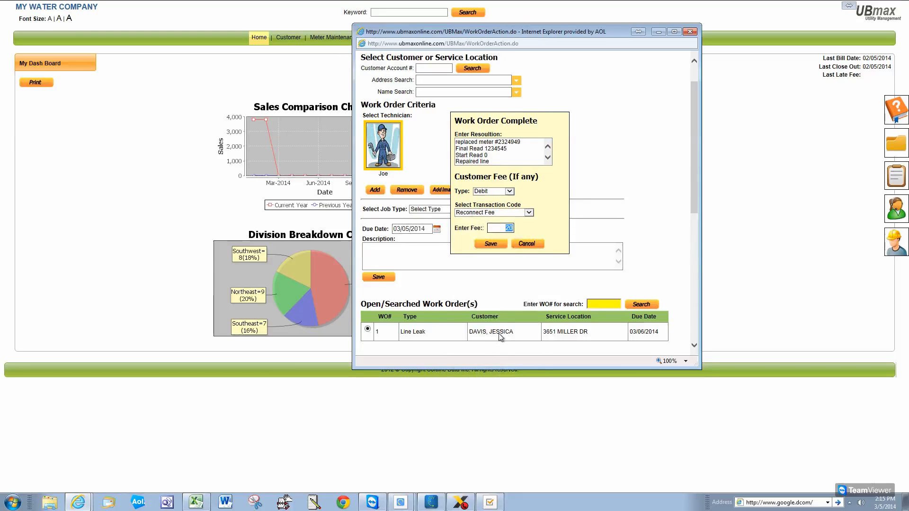
{"action": "left_click_drag", "start_coordinate": [541, 222], "coordinate": [477, 235]}
{"action": "left_click", "coordinate": [522, 231]}
{"action": "left_click", "coordinate": [489, 246]}
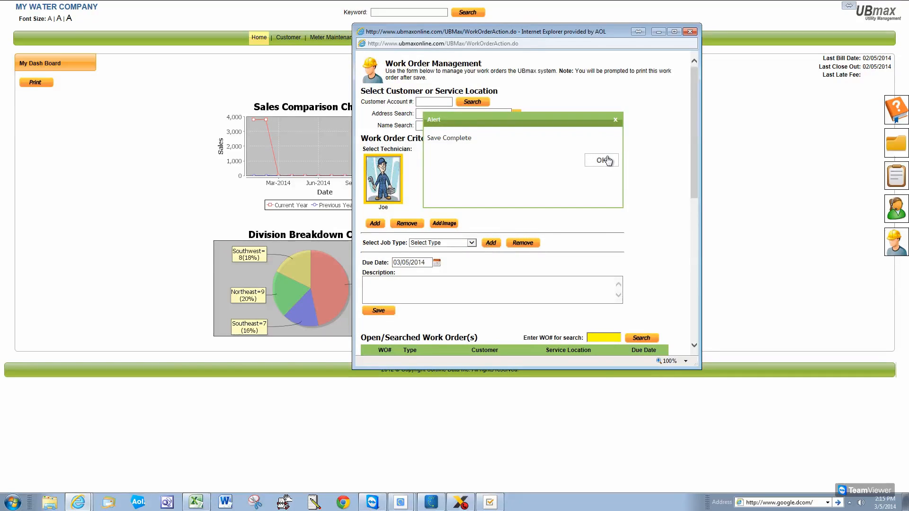
{"action": "left_click", "coordinate": [603, 162]}
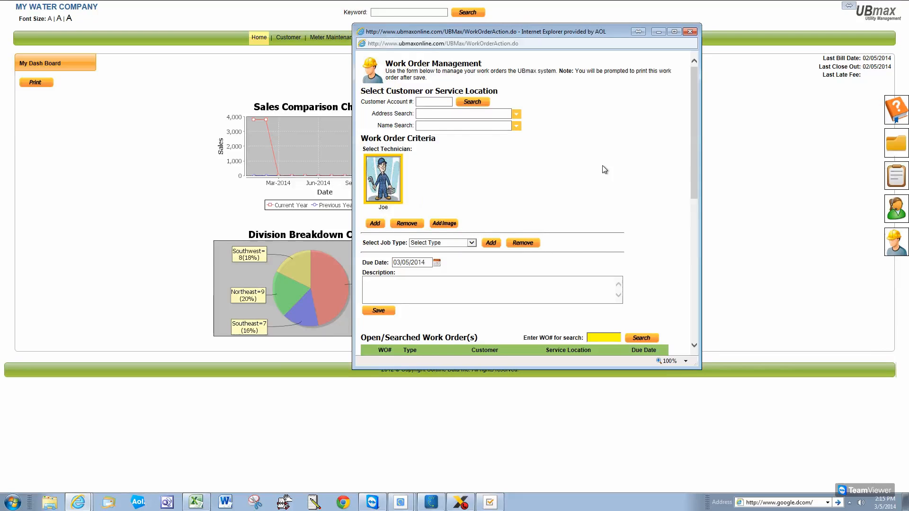
Print the Work Order List report and confirm order #1's Status reads CLOSED
{"action": "left_click_drag", "start_coordinate": [694, 131], "coordinate": [701, 247]}
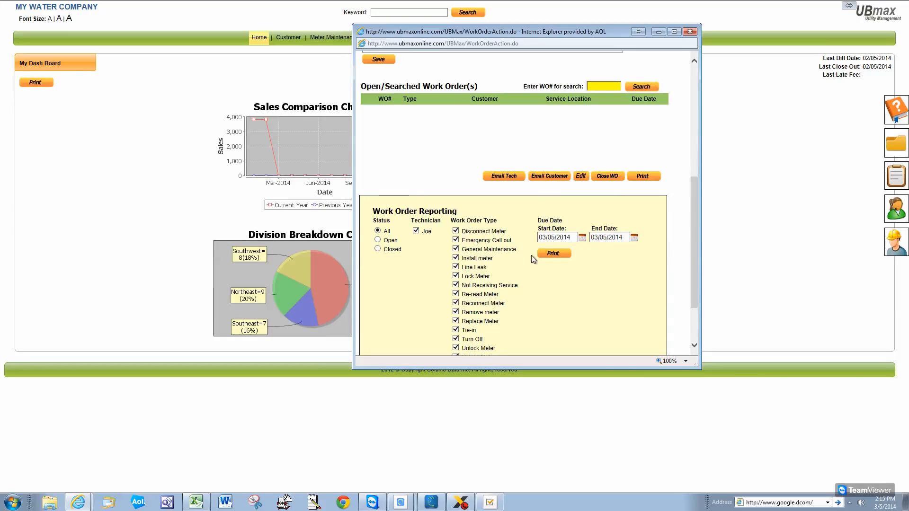
{"action": "left_click", "coordinate": [557, 257]}
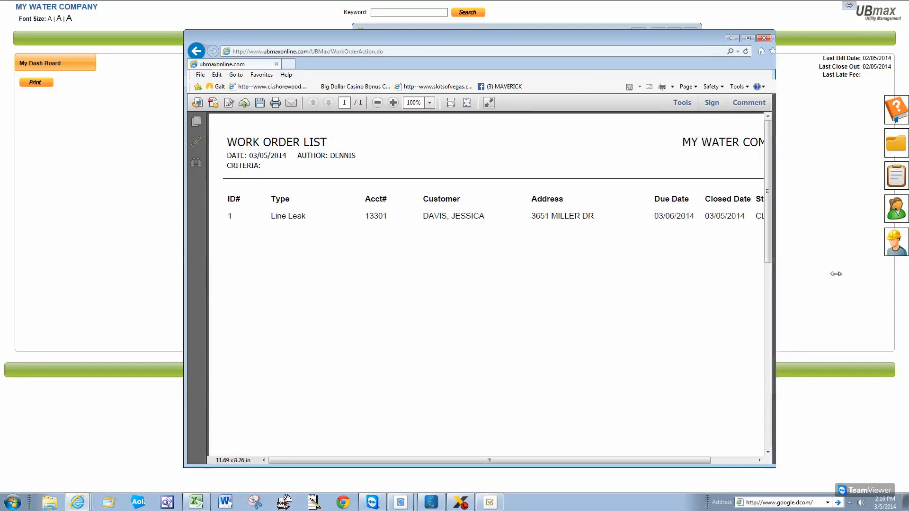
{"action": "left_click_drag", "start_coordinate": [777, 282], "coordinate": [879, 282]}
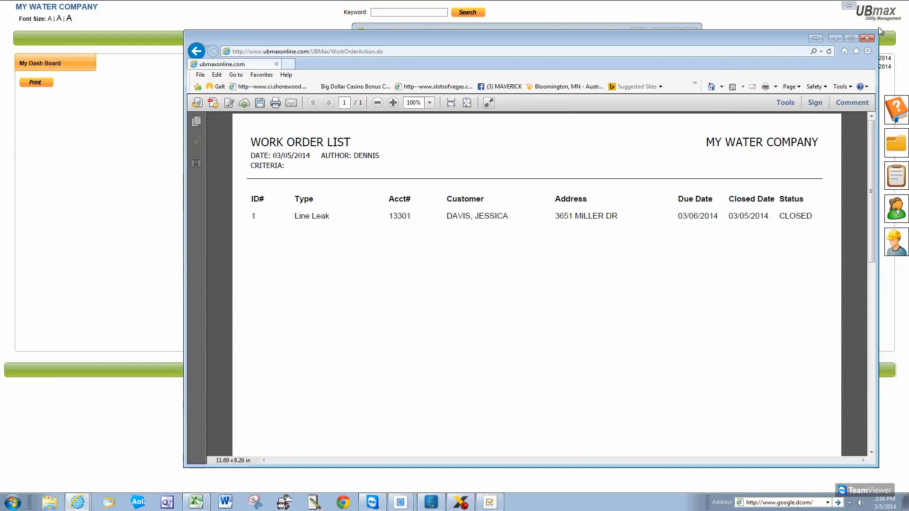
{"action": "left_click", "coordinate": [867, 38]}
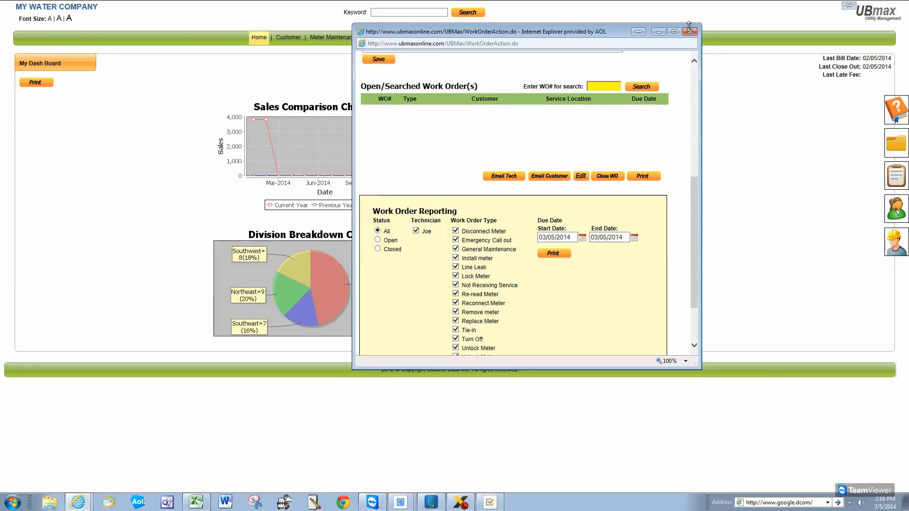
{"action": "left_click_drag", "start_coordinate": [694, 209], "coordinate": [694, 99]}
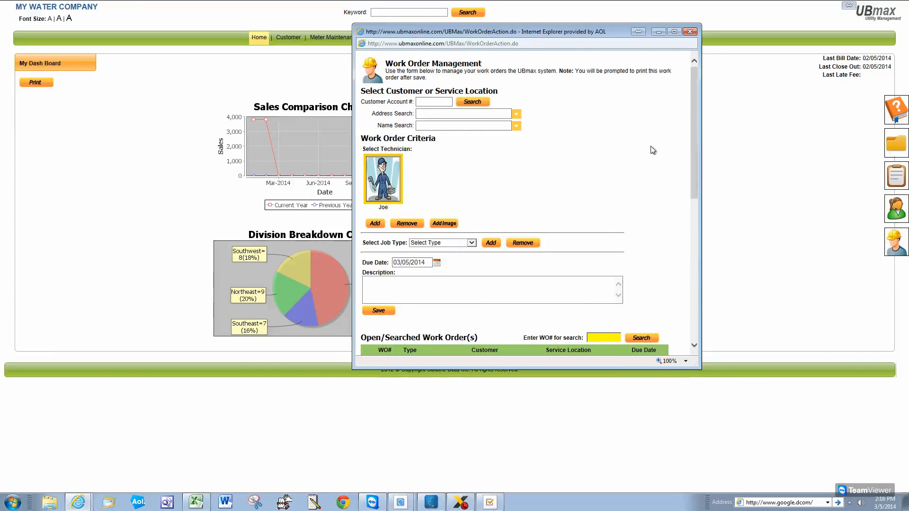
Close the Work Order window and go to Customer > Inquire / Edit Customer
{"action": "left_click", "coordinate": [691, 32]}
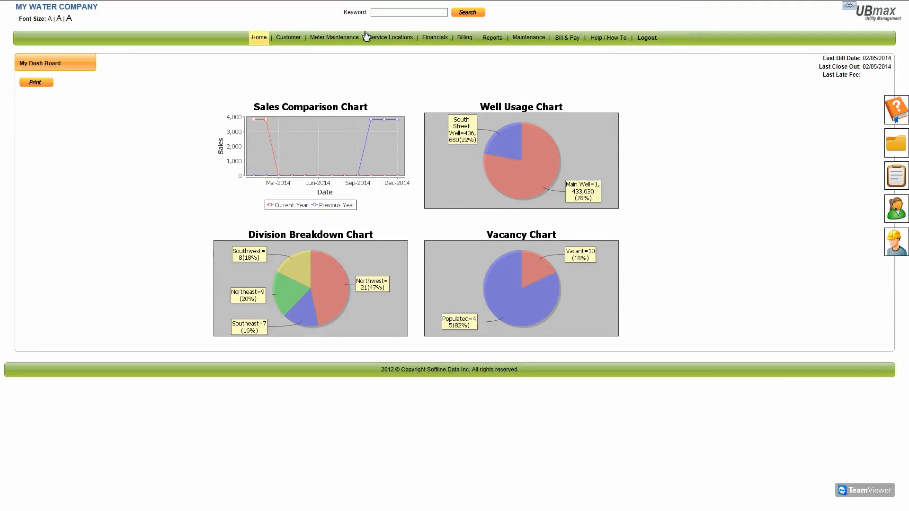
{"action": "mouse_move", "coordinate": [283, 42]}
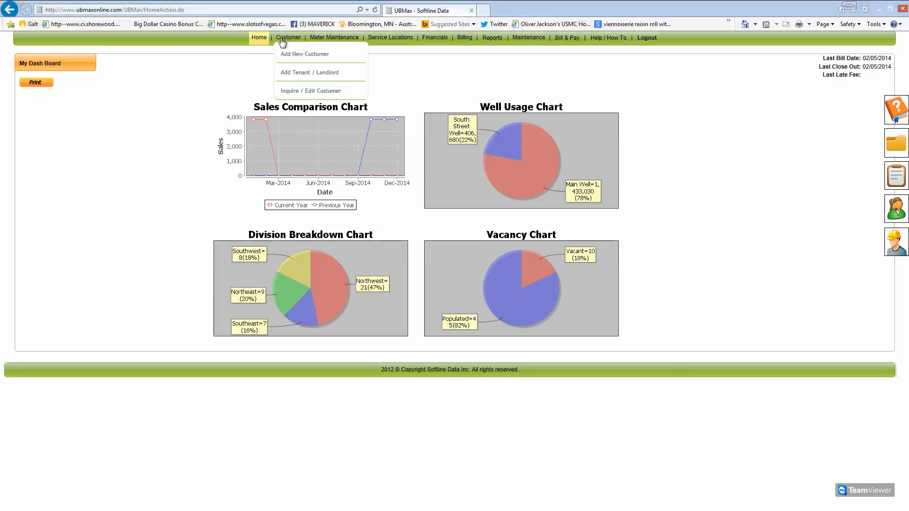
{"action": "mouse_move", "coordinate": [330, 42]}
{"action": "left_click", "coordinate": [328, 92]}
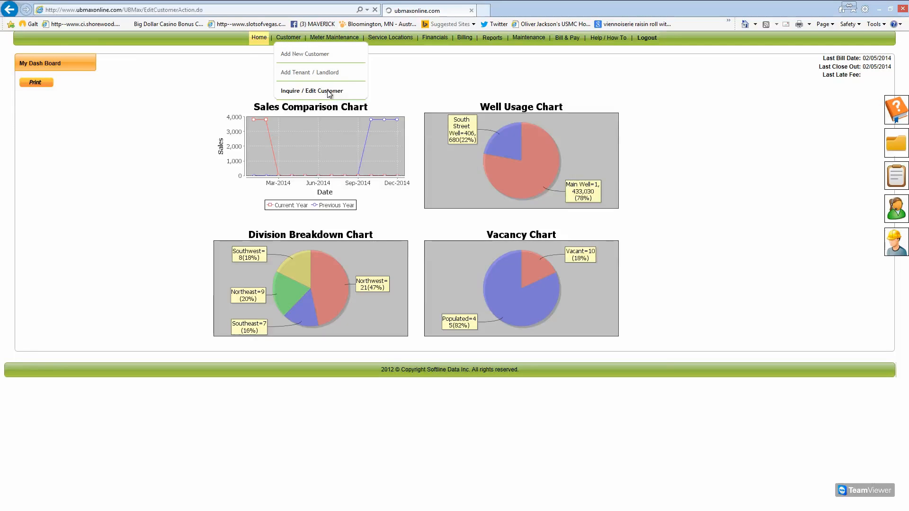
Look up the customer by name and load their account
{"action": "left_click", "coordinate": [114, 114]}
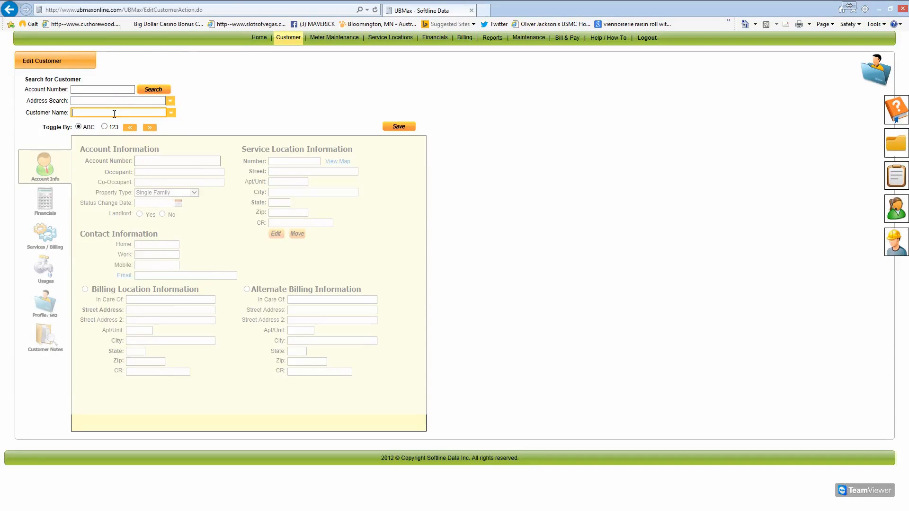
{"action": "type", "text": "jess"}
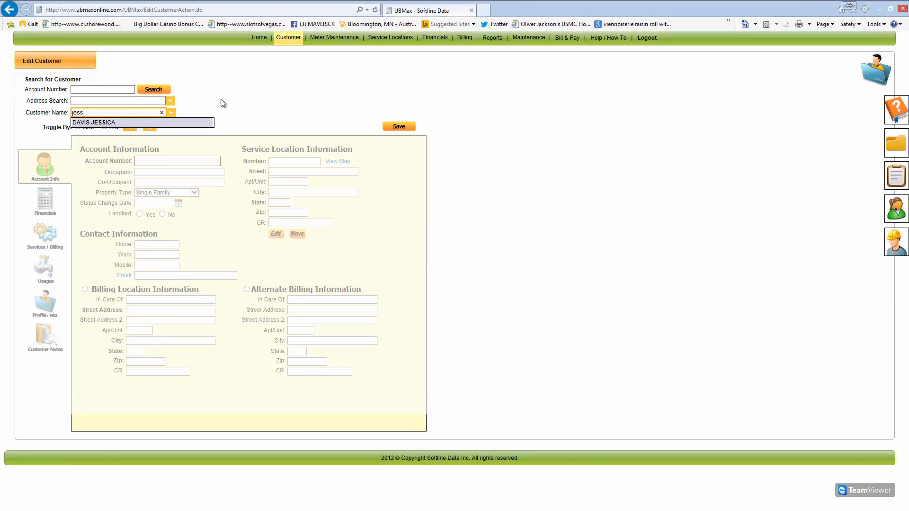
{"action": "left_click", "coordinate": [115, 124]}
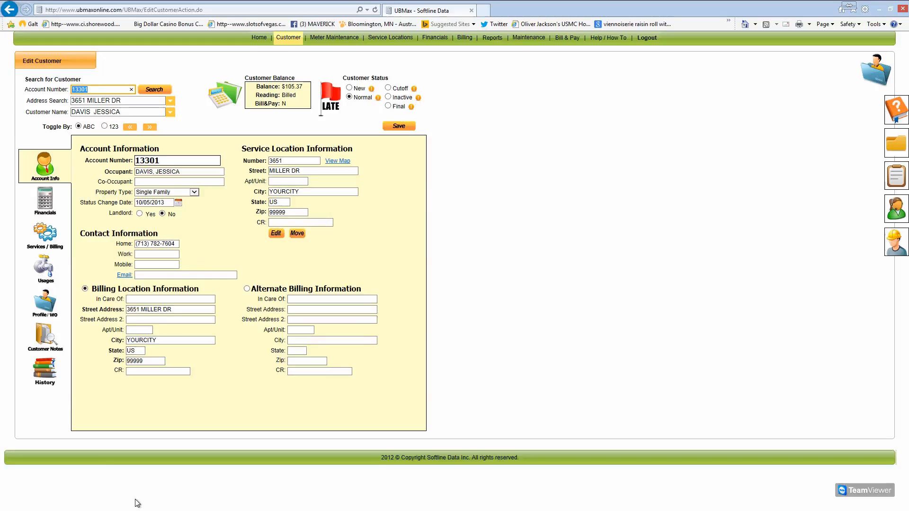
Enter the customer's e-mail address under Account Info and start a new message to it
{"action": "left_click", "coordinate": [45, 306]}
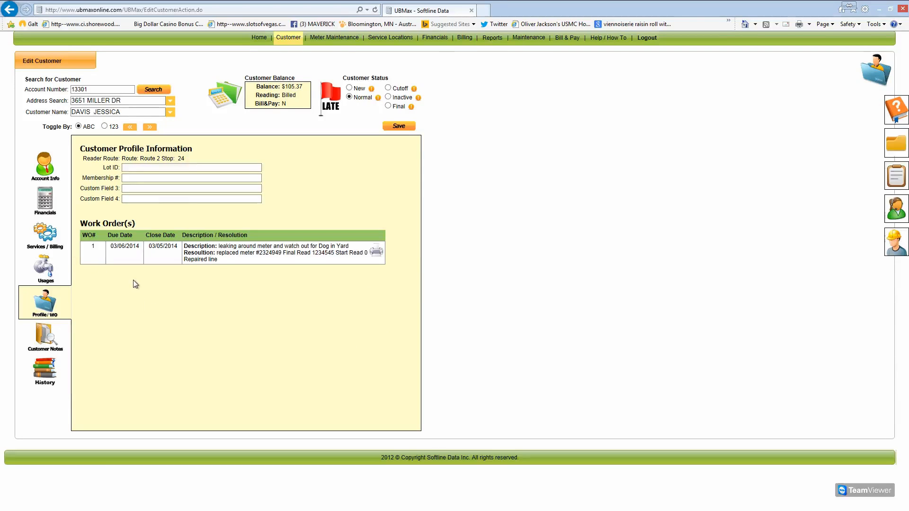
{"action": "left_click", "coordinate": [45, 169]}
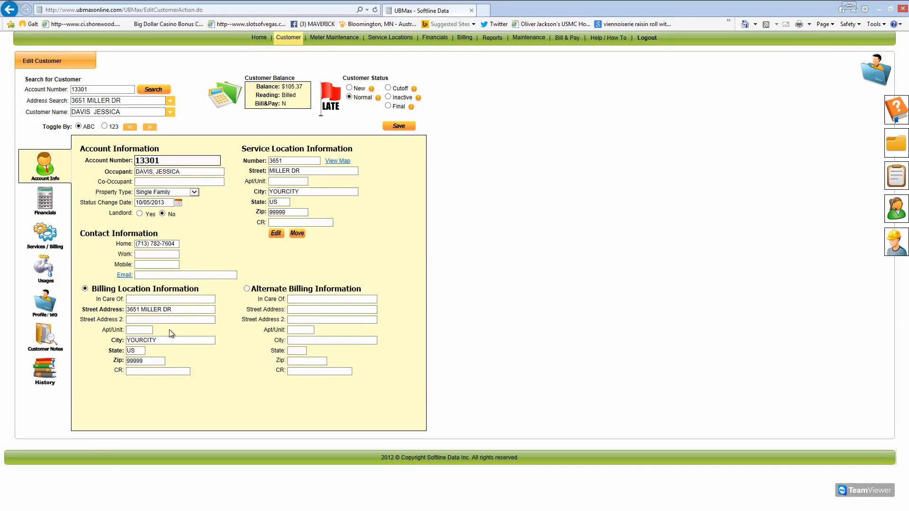
{"action": "left_click", "coordinate": [156, 275]}
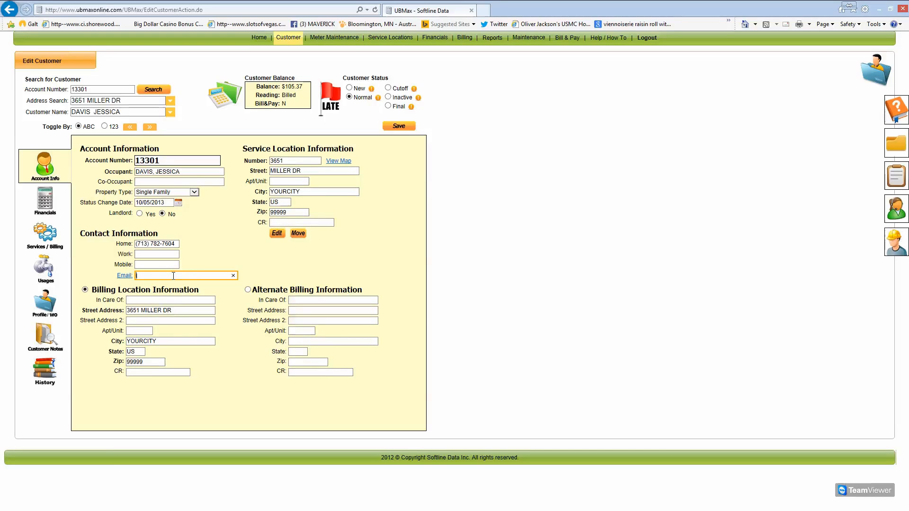
{"action": "left_click", "coordinate": [215, 387]}
{"action": "left_click", "coordinate": [124, 275]}
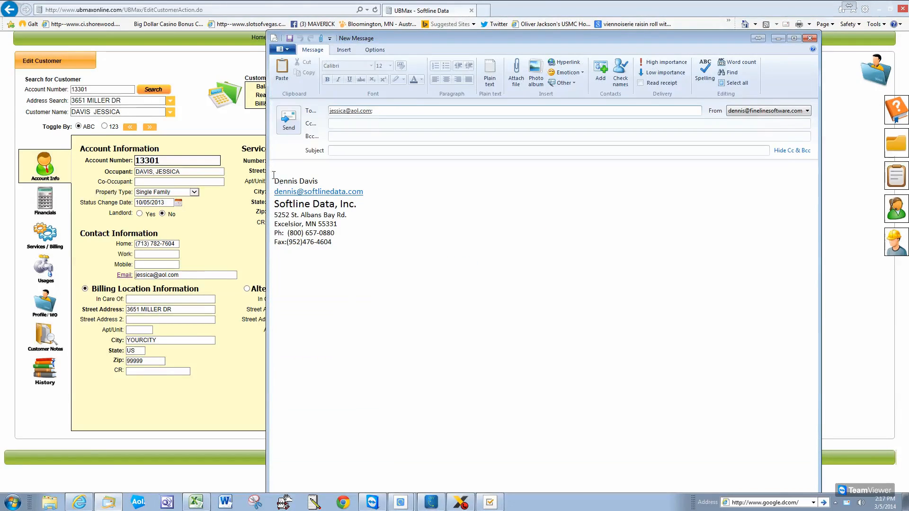
Discard the unsent message to the customer, returning to the Edit Customer page
{"action": "left_click", "coordinate": [315, 168]}
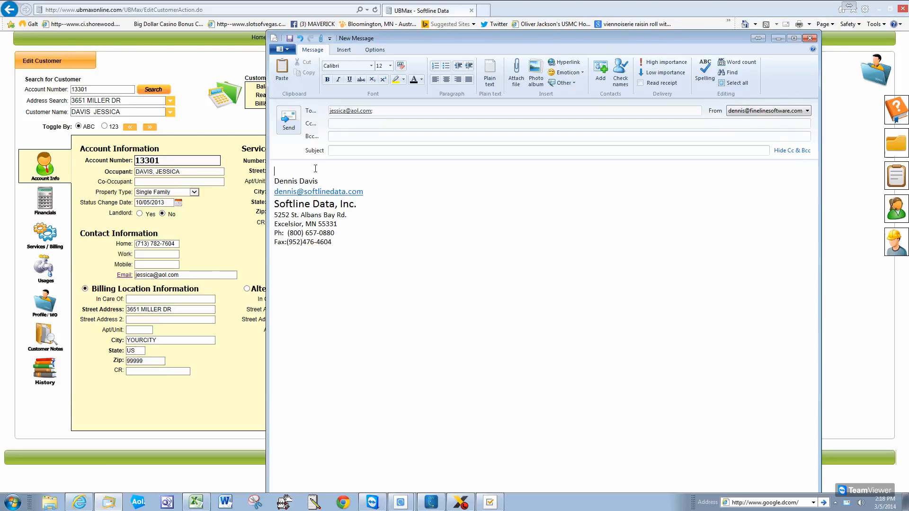
{"action": "left_click", "coordinate": [337, 150]}
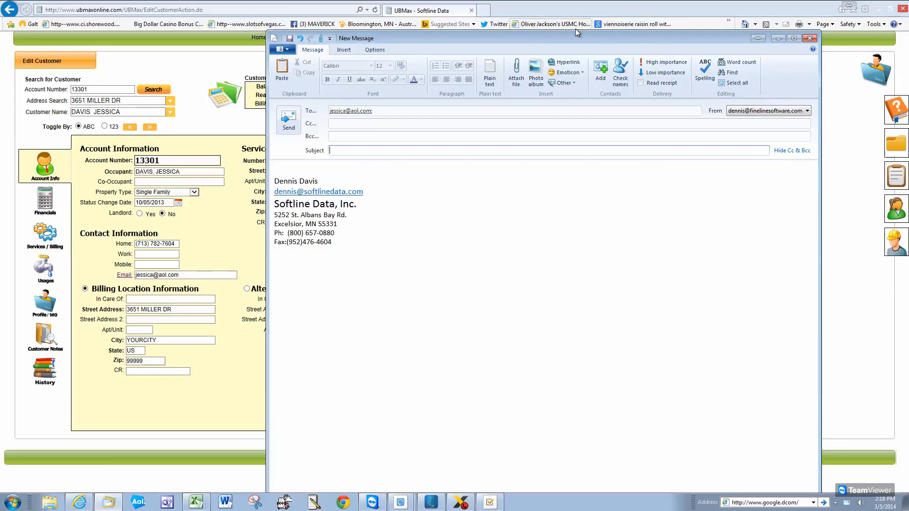
{"action": "left_click", "coordinate": [810, 38]}
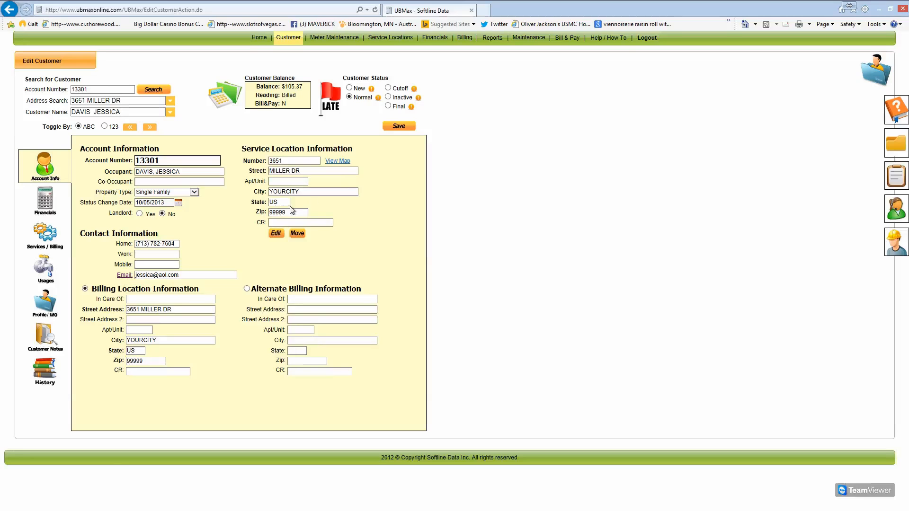
{"action": "left_click", "coordinate": [346, 163]}
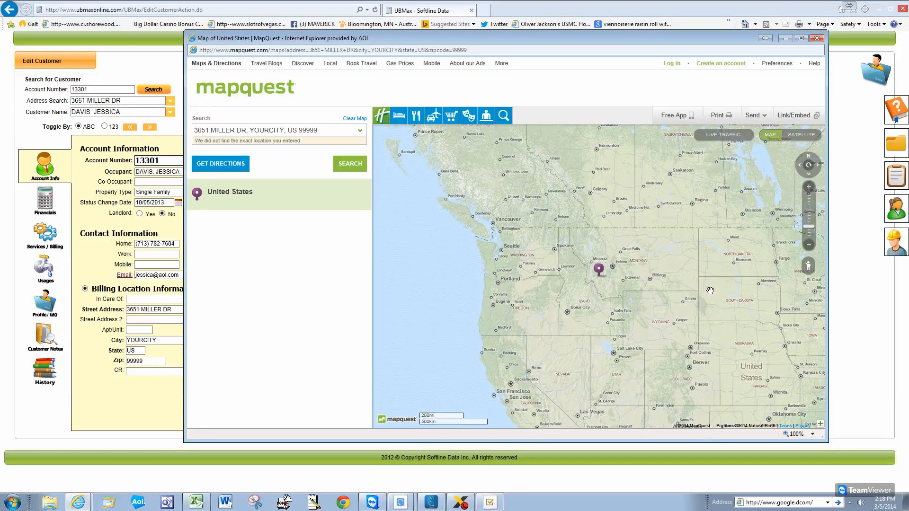
{"action": "scroll", "coordinate": [635, 258], "scroll_direction": "up", "scroll_amount": 2}
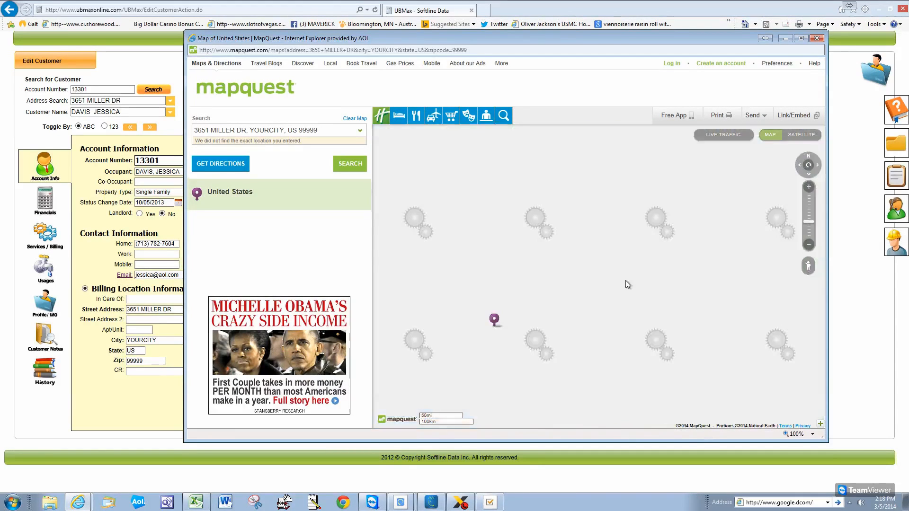
{"action": "scroll", "coordinate": [578, 236], "scroll_direction": "up", "scroll_amount": 2}
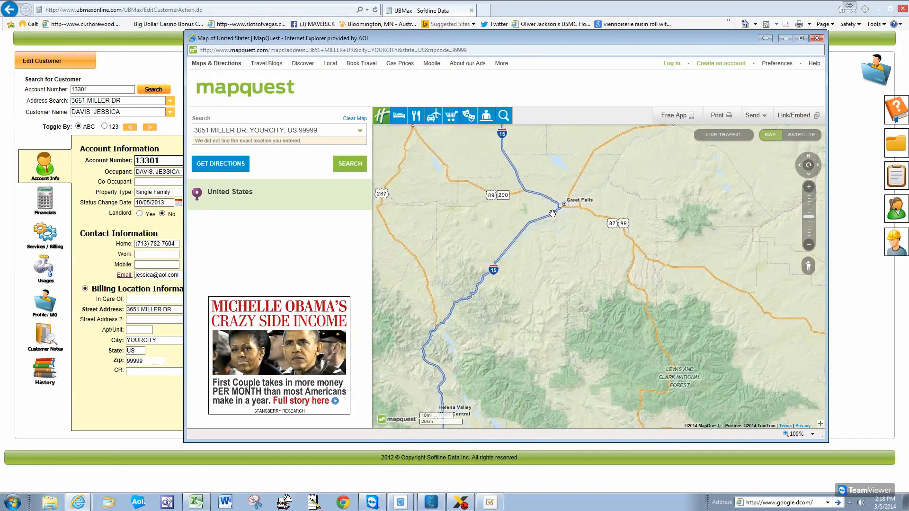
{"action": "scroll", "coordinate": [569, 215], "scroll_direction": "up", "scroll_amount": 2}
{"action": "left_click_drag", "start_coordinate": [569, 215], "coordinate": [592, 243]}
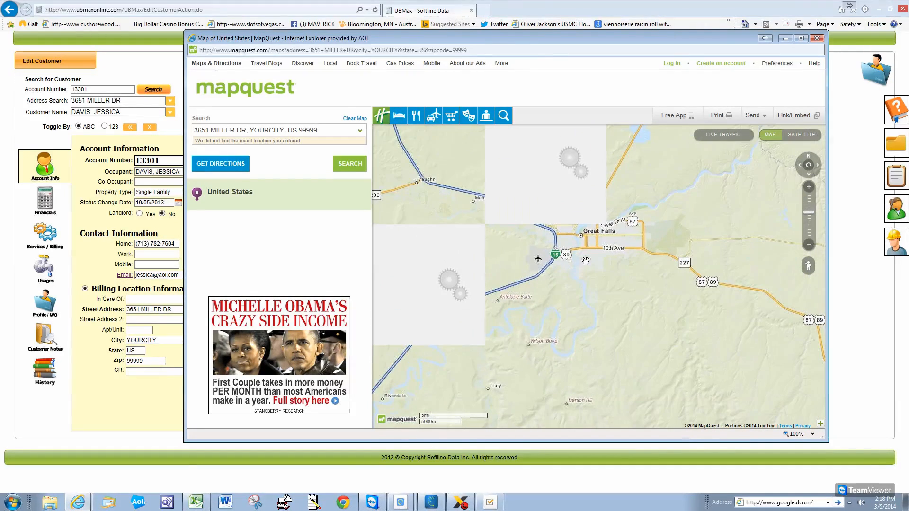
{"action": "scroll", "coordinate": [592, 255], "scroll_direction": "up", "scroll_amount": 2}
{"action": "left_click_drag", "start_coordinate": [581, 210], "coordinate": [523, 317]}
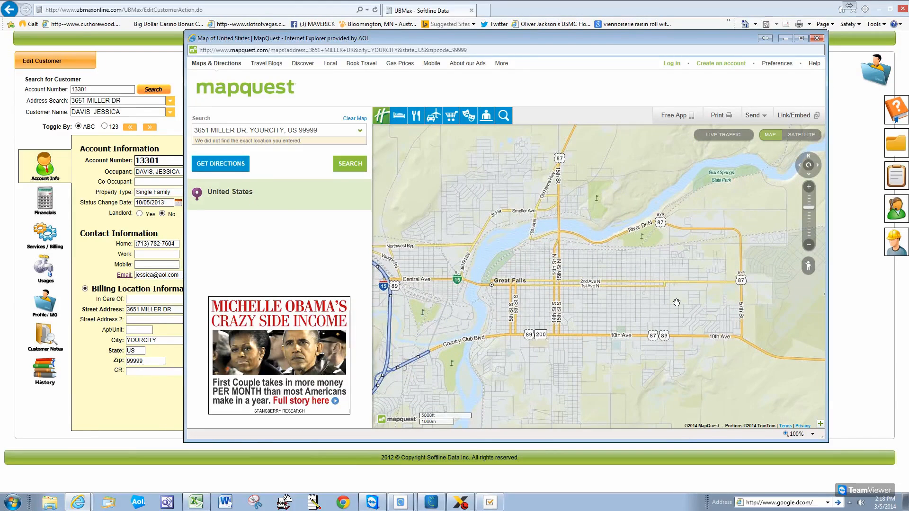
{"action": "scroll", "coordinate": [565, 323], "scroll_direction": "up", "scroll_amount": 2}
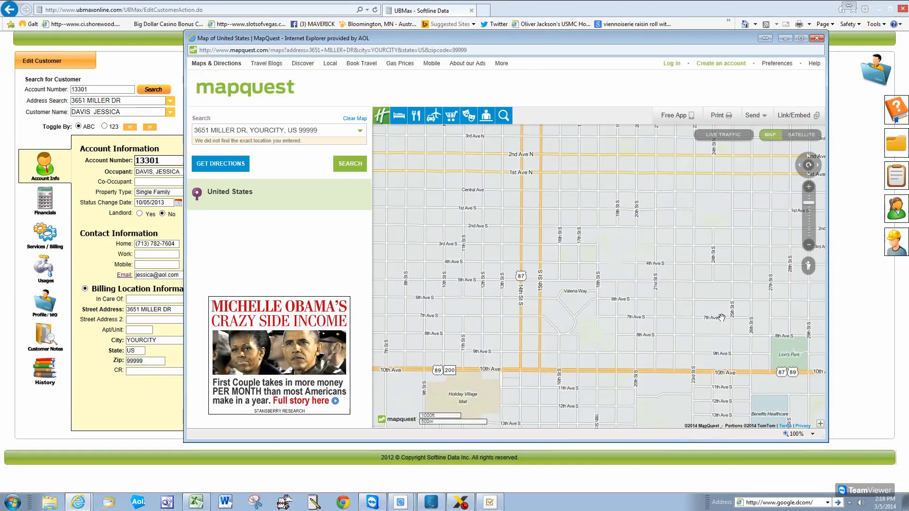
{"action": "left_click", "coordinate": [810, 136]}
{"action": "scroll", "coordinate": [542, 260], "scroll_direction": "up", "scroll_amount": 2}
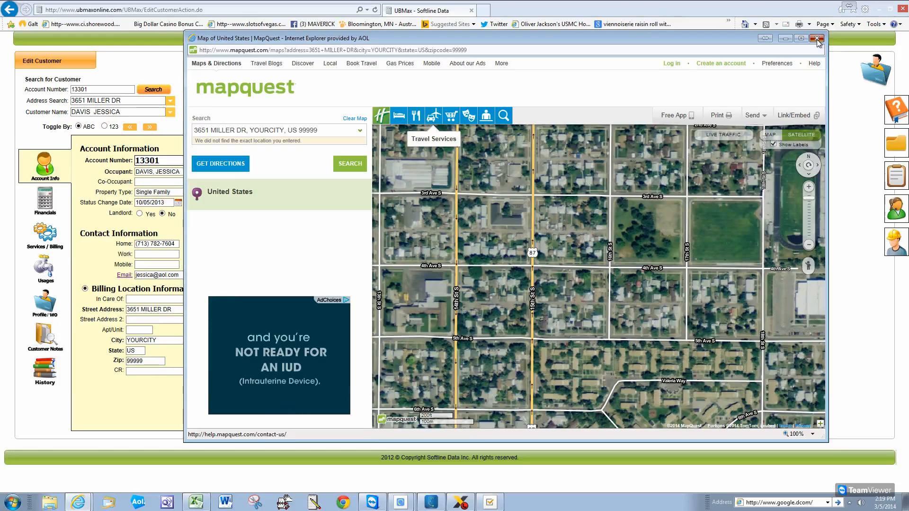
{"action": "left_click", "coordinate": [818, 39]}
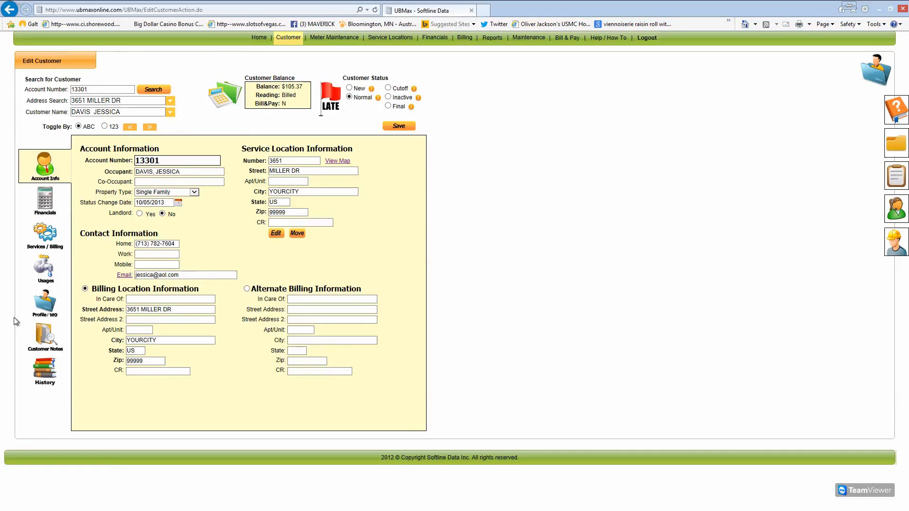
Browse the Services / Billing, Usages, Profile / WO and Customer Notes panels, ending on Financials
{"action": "left_click", "coordinate": [47, 199]}
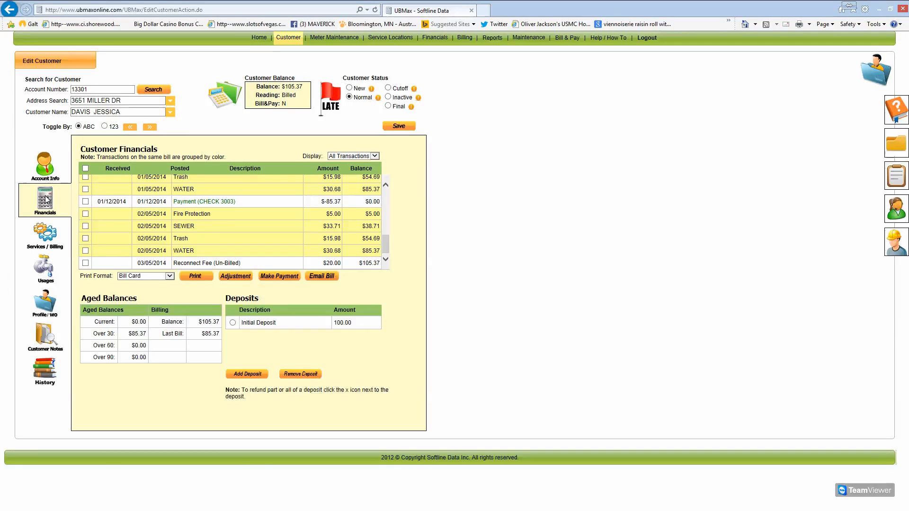
{"action": "left_click", "coordinate": [51, 237]}
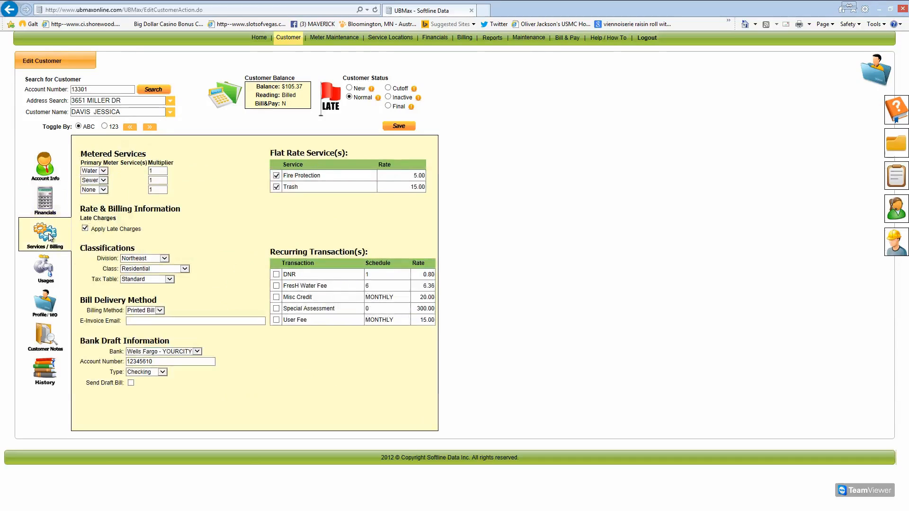
{"action": "left_click", "coordinate": [44, 268]}
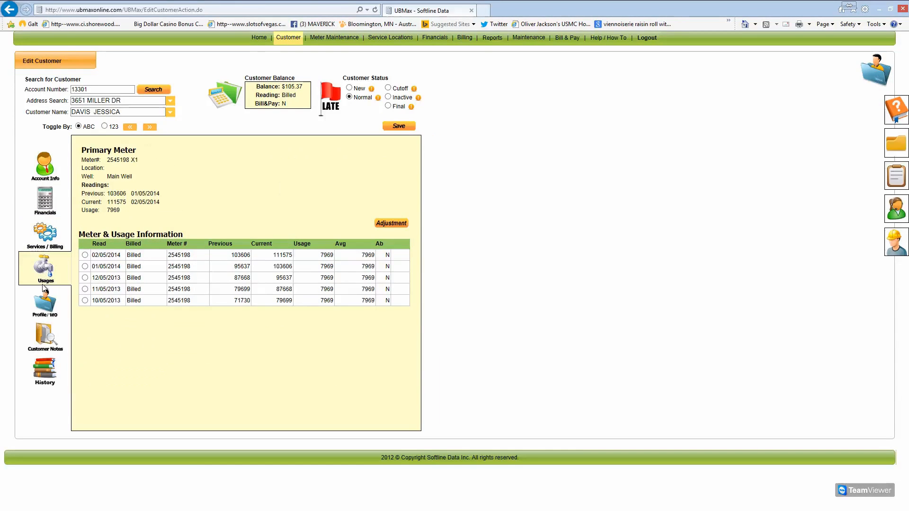
{"action": "left_click", "coordinate": [43, 309]}
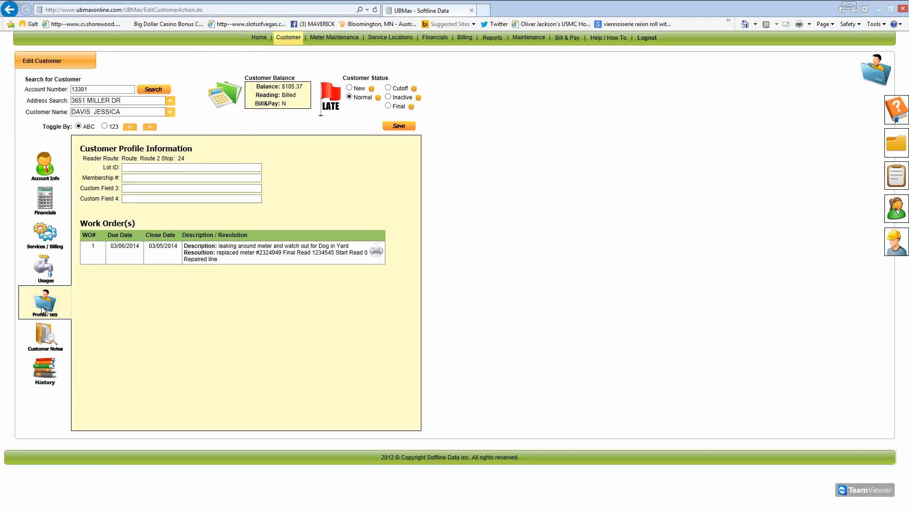
{"action": "left_click", "coordinate": [53, 344]}
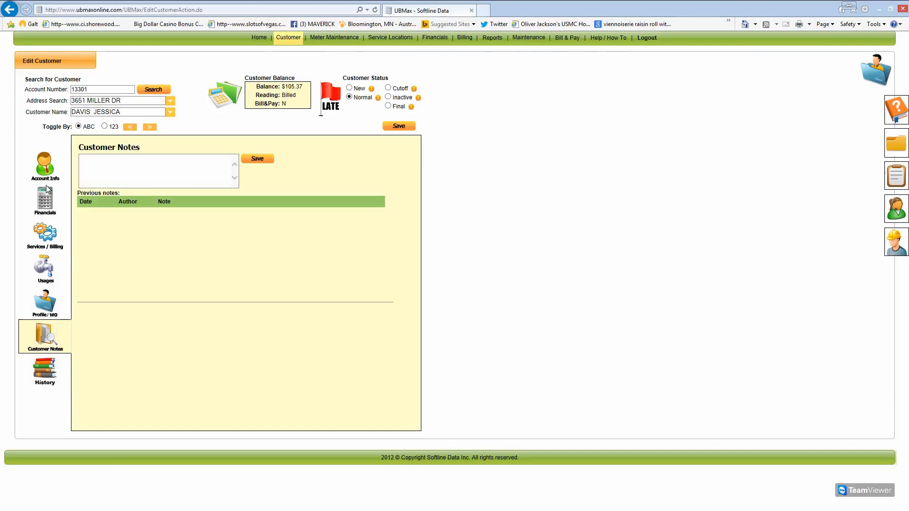
{"action": "left_click", "coordinate": [47, 203]}
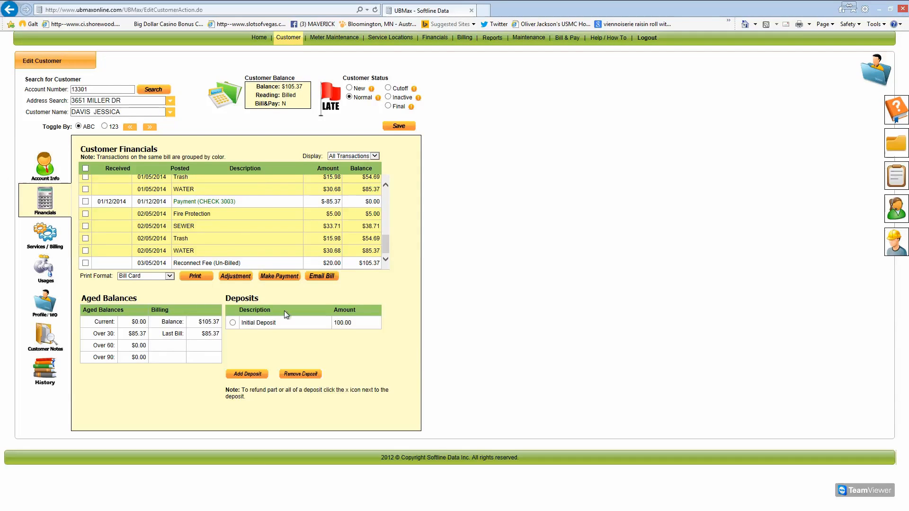
{"action": "left_click_drag", "start_coordinate": [387, 248], "coordinate": [383, 194]}
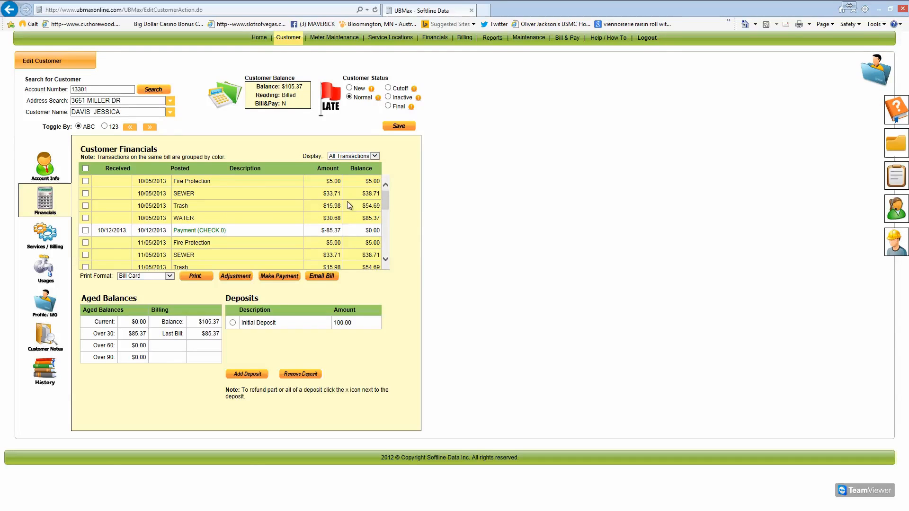
{"action": "left_click_drag", "start_coordinate": [388, 198], "coordinate": [385, 261]}
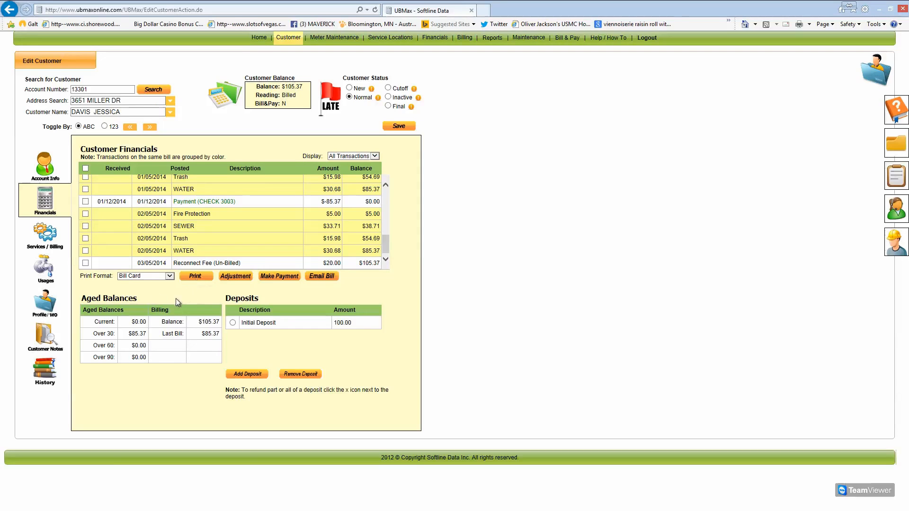
Void the $20.00 Reconnect Fee, recording the customer's complaint as the reason
{"action": "left_click", "coordinate": [86, 263]}
{"action": "left_click", "coordinate": [235, 277]}
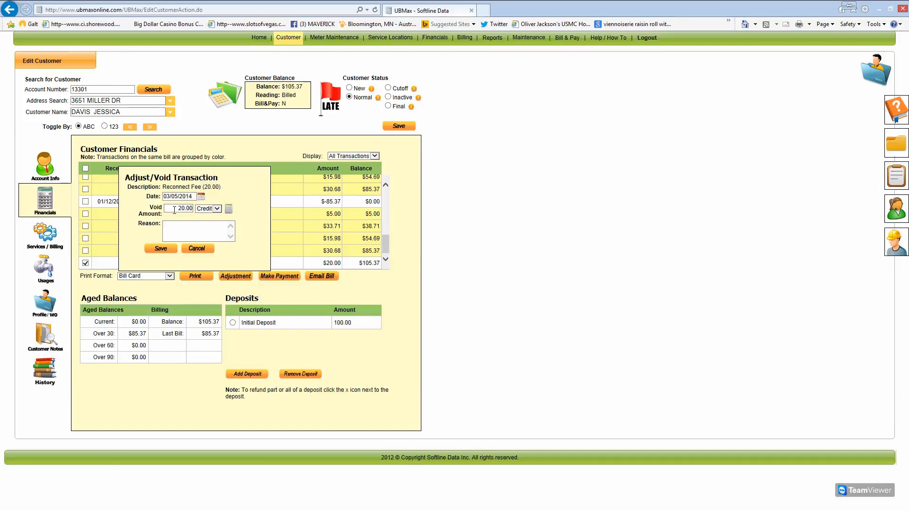
{"action": "left_click", "coordinate": [182, 228]}
{"action": "type", "text": "customer called and compl;ained"}
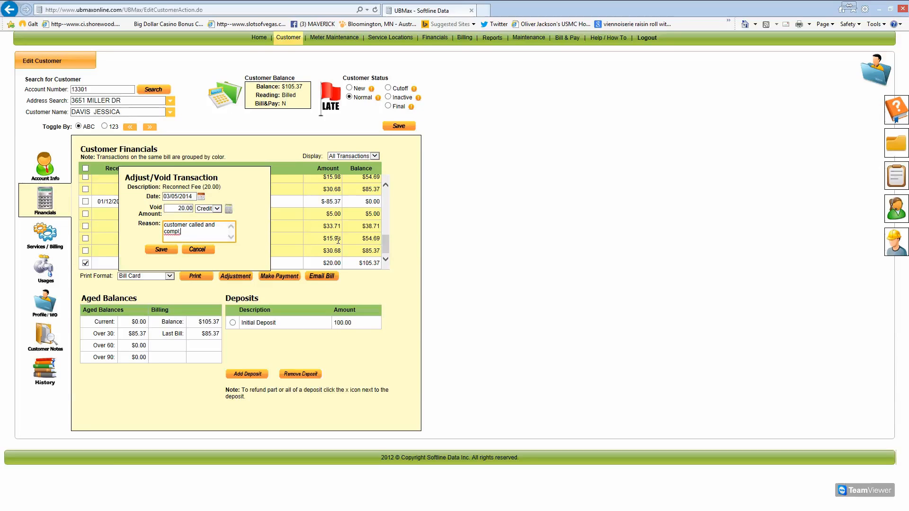
{"action": "key", "text": "BackSpace"}
{"action": "key", "text": "BackSpace"}
{"action": "key", "text": "BackSpace"}
{"action": "key", "text": "BackSpace"}
{"action": "key", "text": "BackSpace"}
{"action": "key", "text": "BackSpace"}
{"action": "type", "text": "ained and removed by Angie"}
{"action": "left_click", "coordinate": [164, 254]}
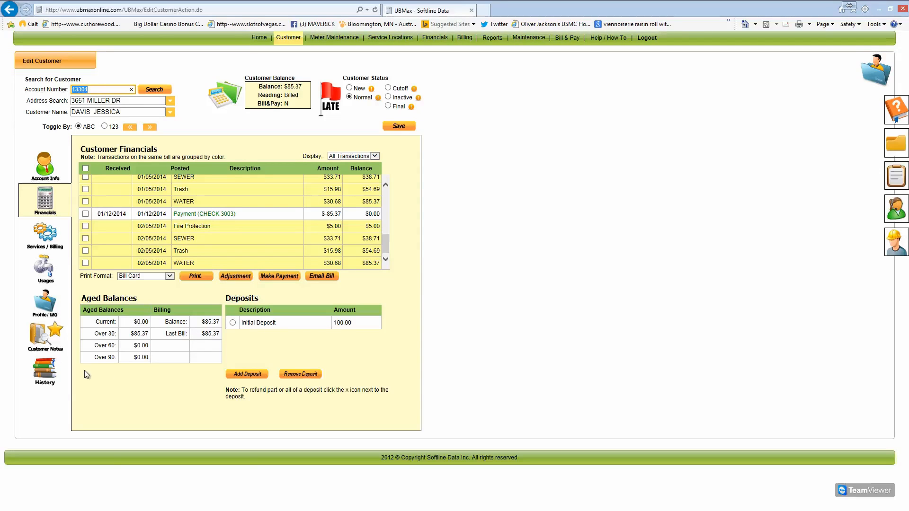
{"action": "left_click", "coordinate": [31, 337]}
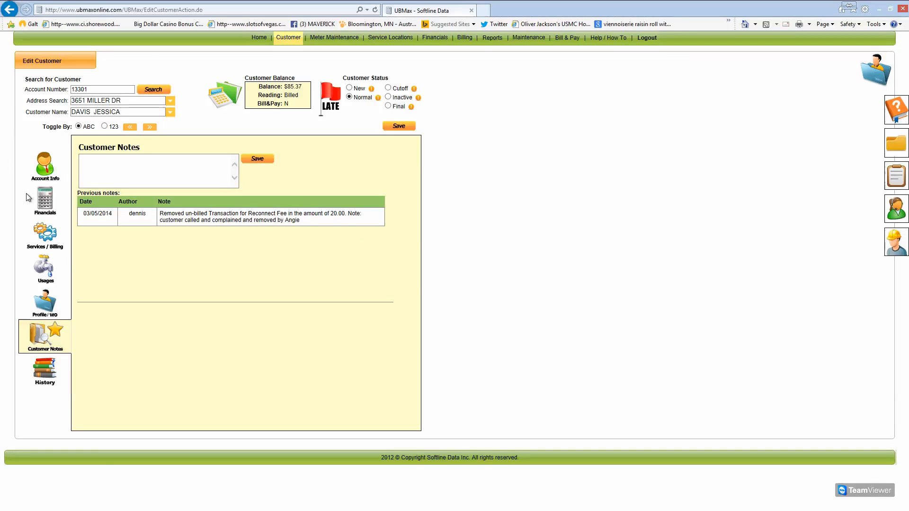
{"action": "left_click", "coordinate": [44, 207]}
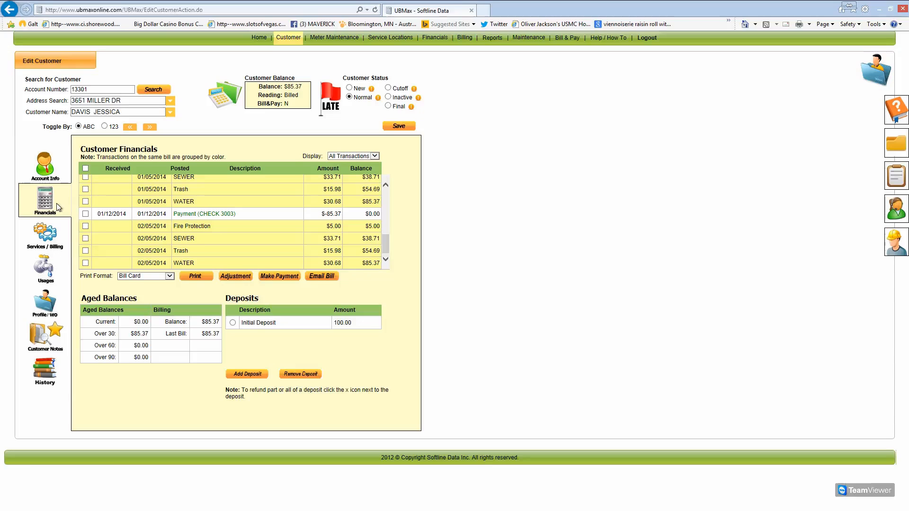
Reprint the 02/05/2014 WATER bill as a bill card, then close the printout
{"action": "left_click", "coordinate": [86, 263]}
{"action": "left_click", "coordinate": [196, 277]}
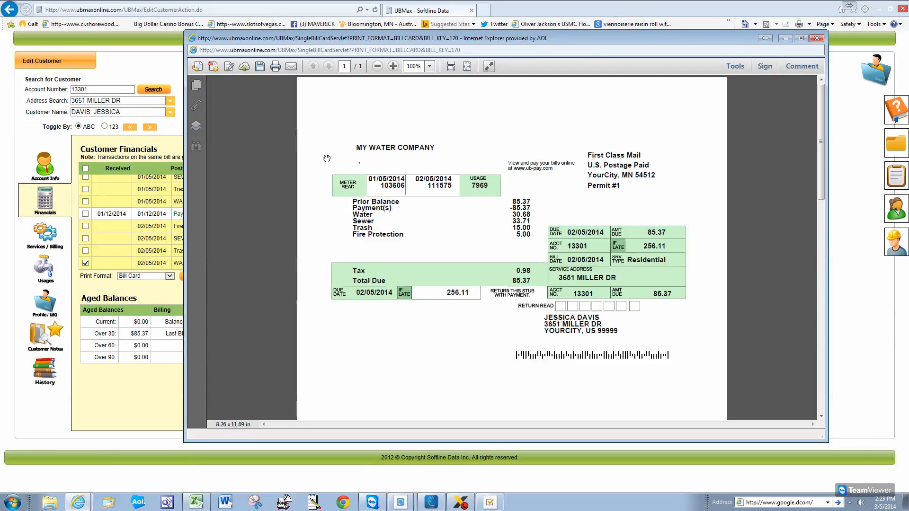
{"action": "left_click", "coordinate": [816, 38]}
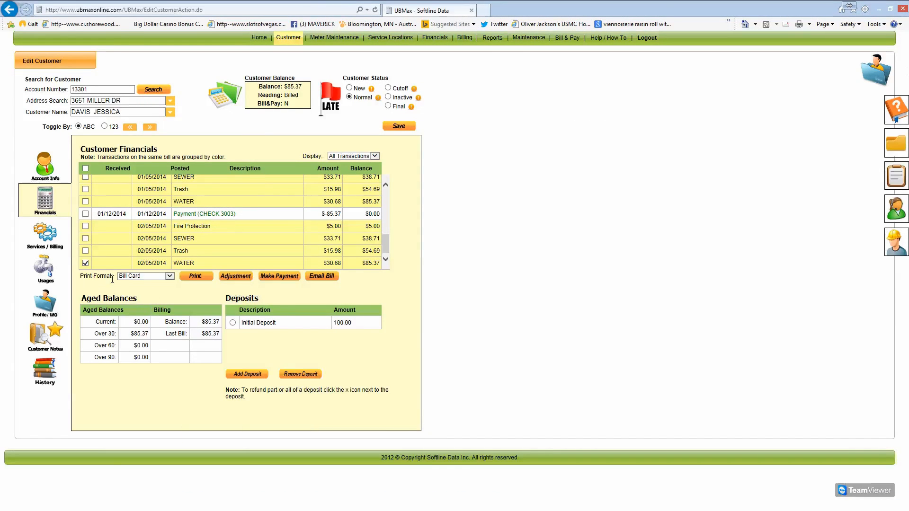
Reprint the 02/05/2014 bill in Full Page (PDF) format, scroll through it, then close it
{"action": "left_click", "coordinate": [169, 277]}
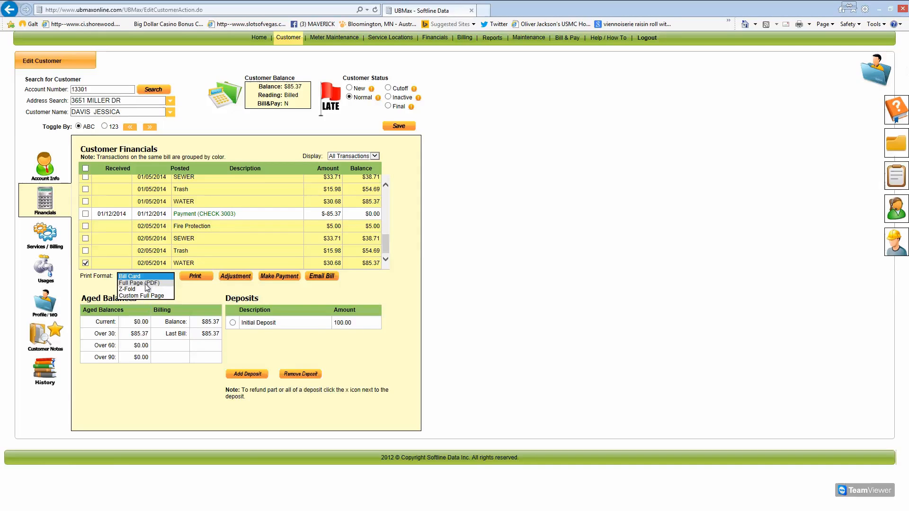
{"action": "left_click", "coordinate": [160, 283]}
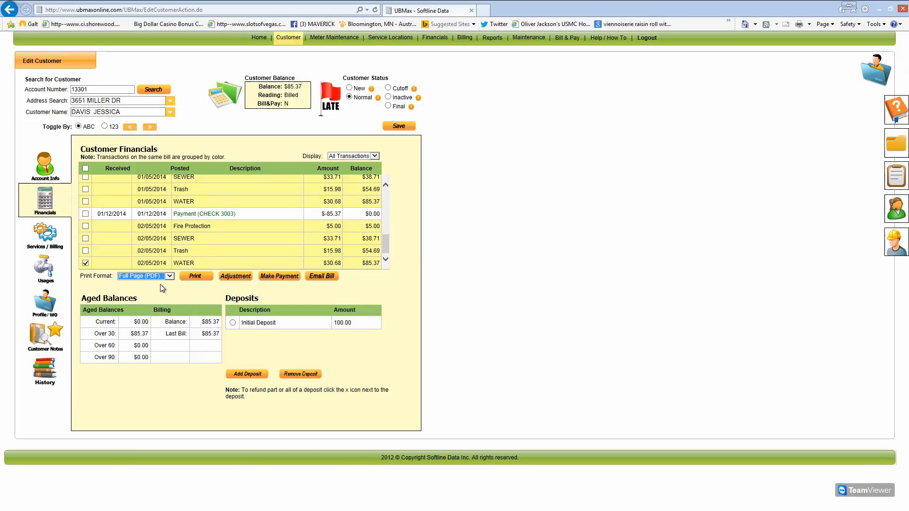
{"action": "left_click", "coordinate": [192, 277]}
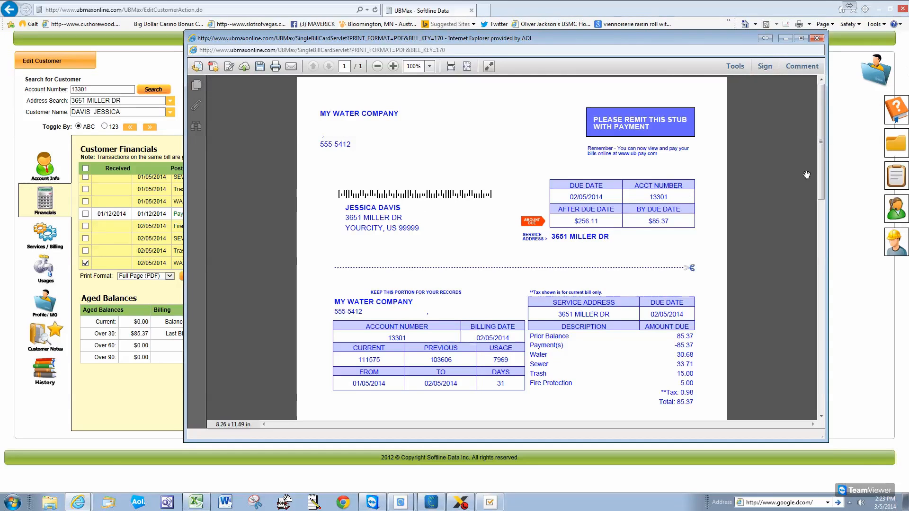
{"action": "left_click_drag", "start_coordinate": [824, 181], "coordinate": [827, 197]}
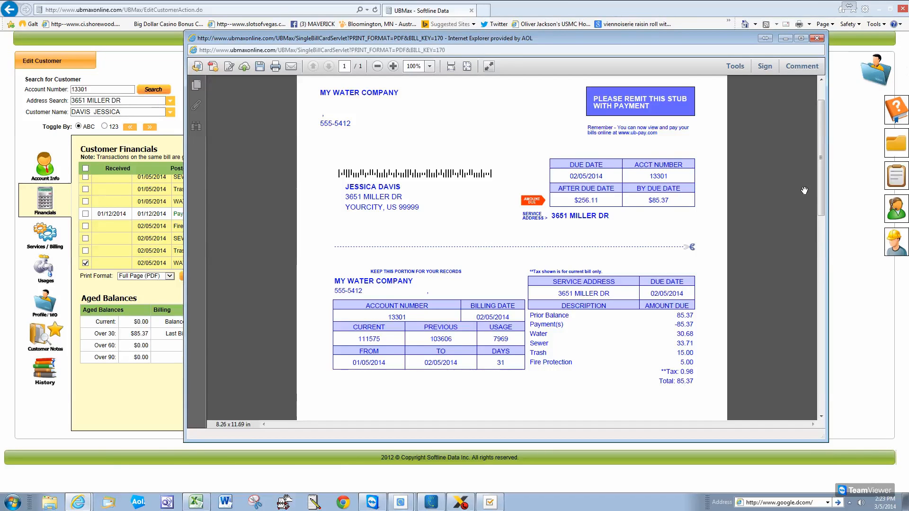
{"action": "left_click_drag", "start_coordinate": [821, 195], "coordinate": [806, 169]}
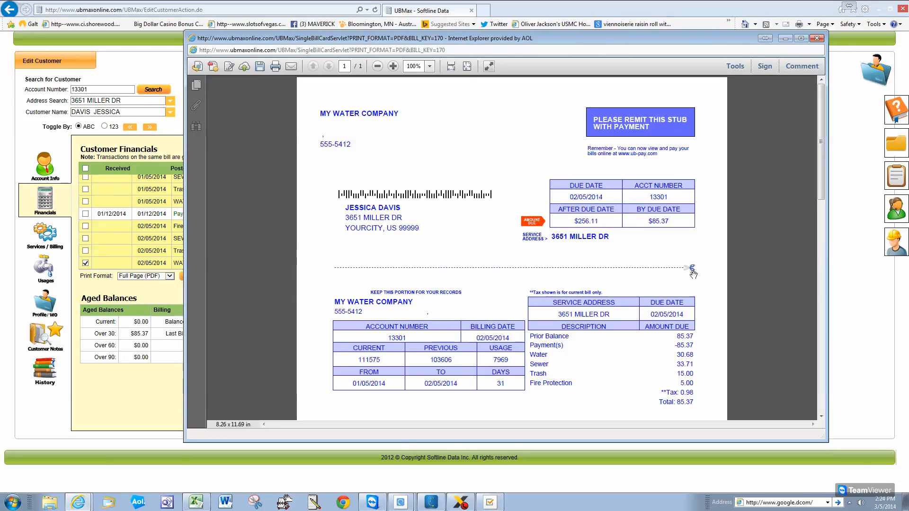
{"action": "left_click", "coordinate": [822, 39]}
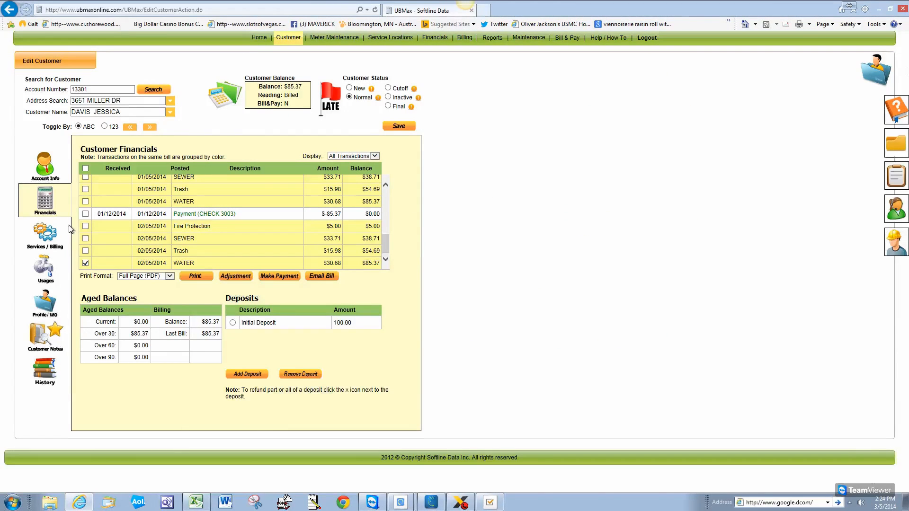
Void the $5.00 Fire Protection charge with reason 'billed in erro', then reprint the 02/05/2014 bill card
{"action": "left_click", "coordinate": [85, 263]}
{"action": "left_click", "coordinate": [85, 227]}
{"action": "left_click", "coordinate": [236, 276]}
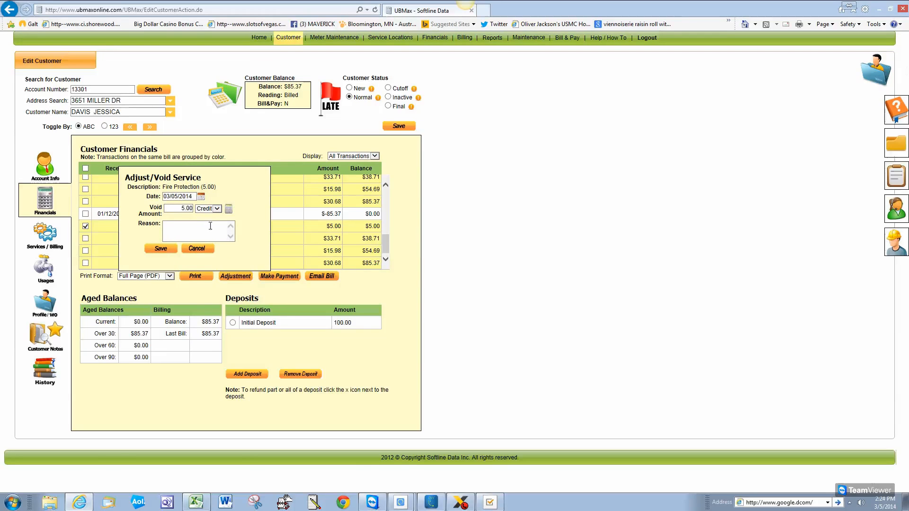
{"action": "left_click", "coordinate": [222, 236]}
{"action": "type", "text": "billed in "}
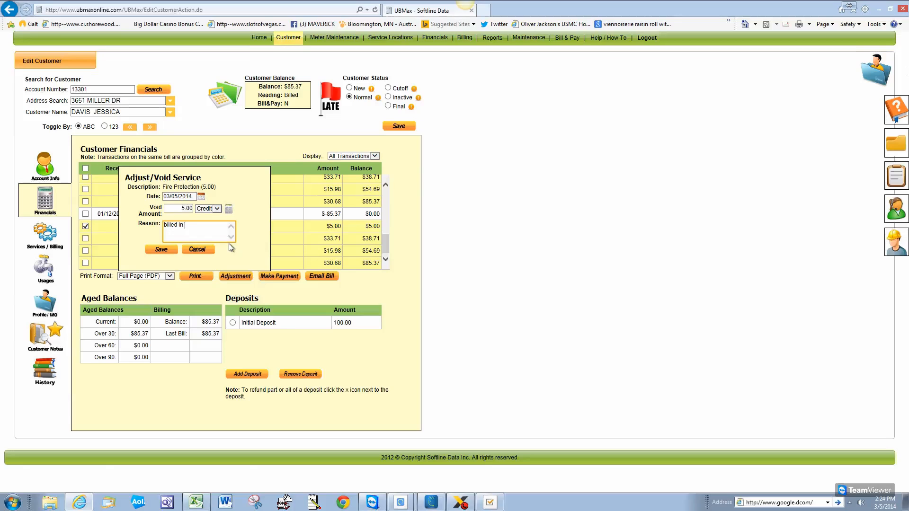
{"action": "type", "text": "error"}
{"action": "left_click", "coordinate": [172, 251]}
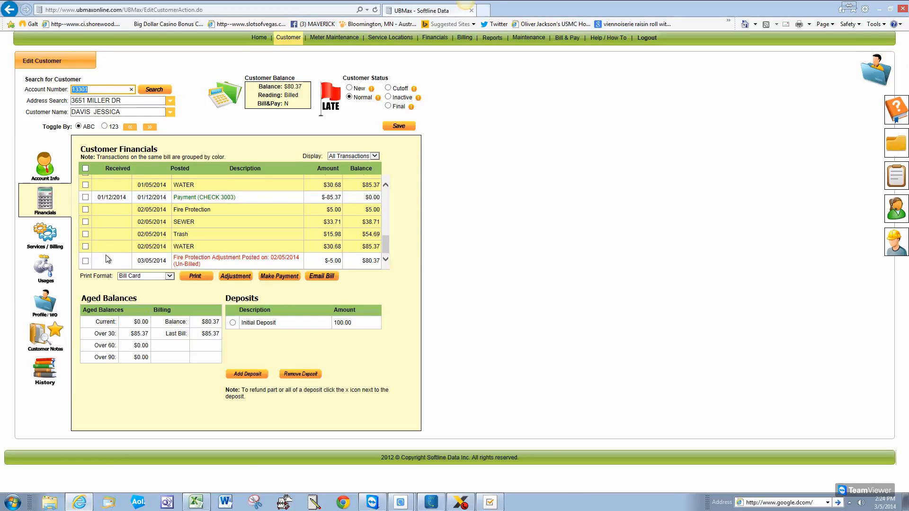
{"action": "left_click", "coordinate": [86, 246]}
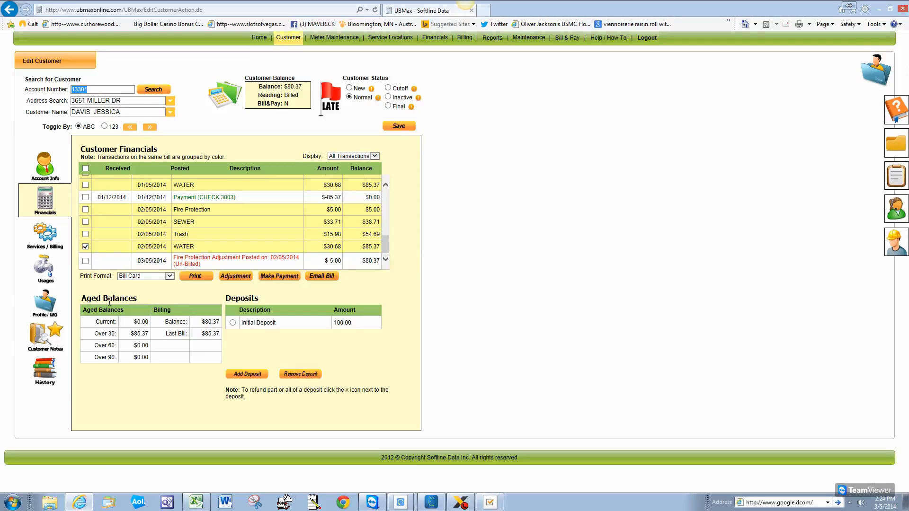
{"action": "left_click", "coordinate": [200, 279]}
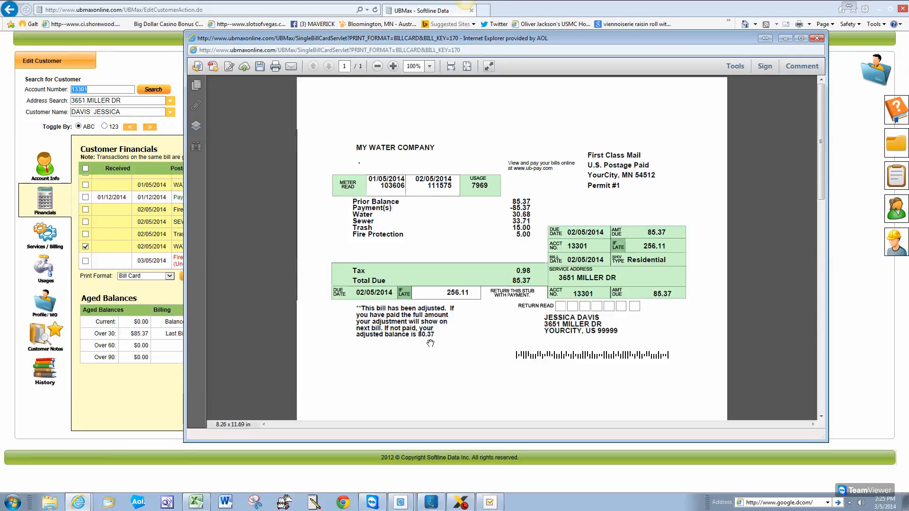
Close the adjusted bill card, reprint it once more, and close the new printout
{"action": "left_click", "coordinate": [816, 40]}
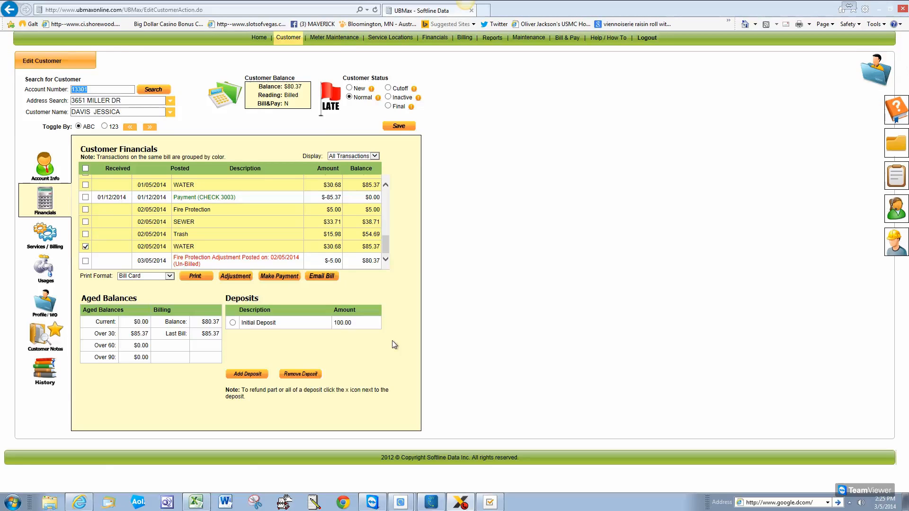
{"action": "left_click", "coordinate": [198, 277]}
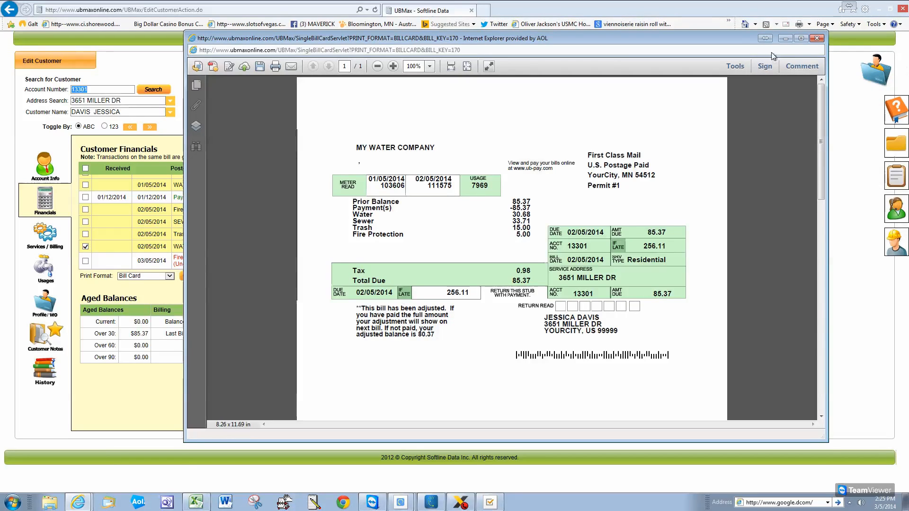
{"action": "left_click", "coordinate": [817, 38]}
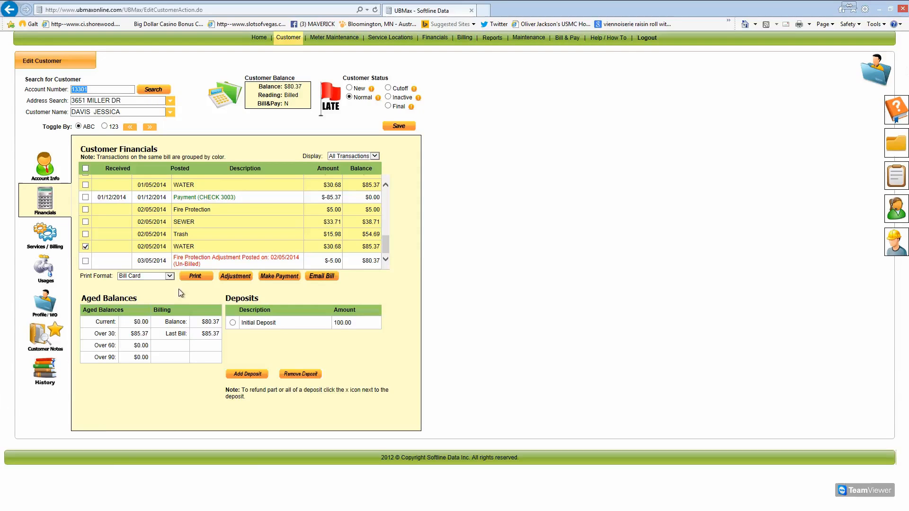
Start a new adjustment on the account with the $80.37 balance
{"action": "left_click", "coordinate": [243, 279]}
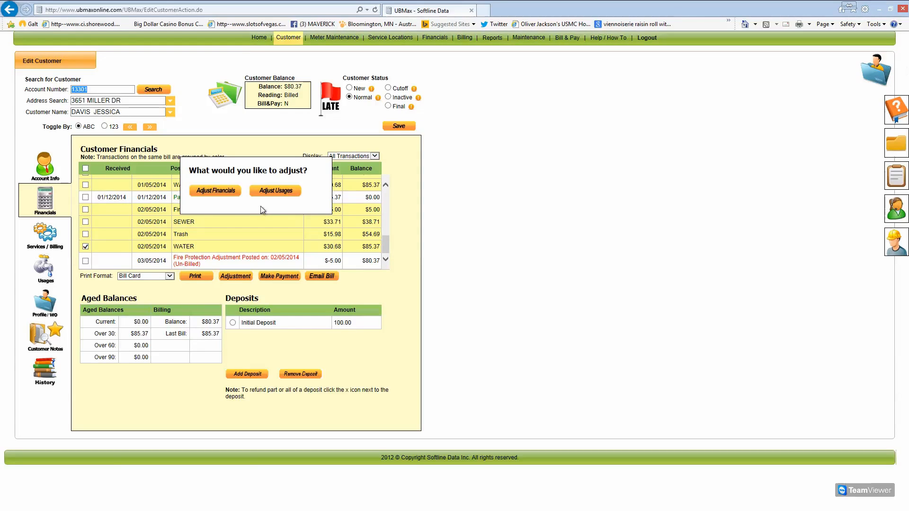
Adjust usages, changing the current reading to 108575 with note 'read err', and save
{"action": "left_click", "coordinate": [280, 191]}
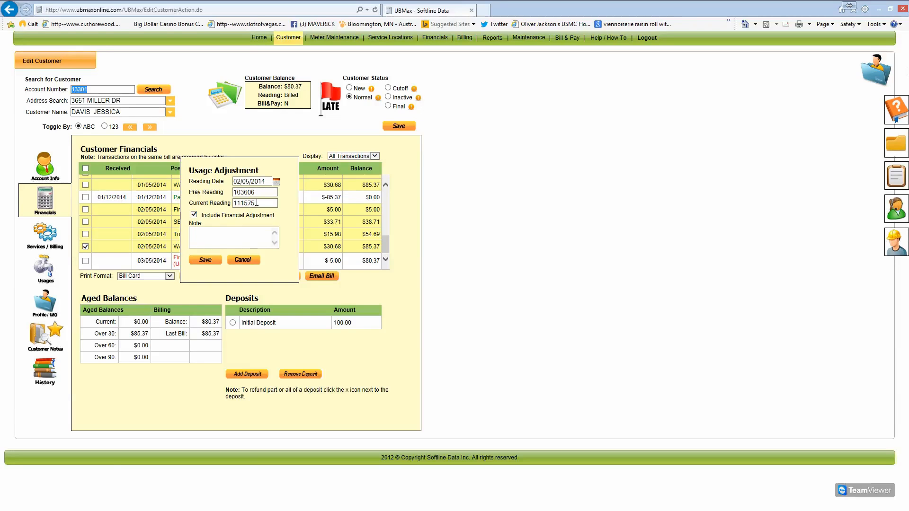
{"action": "double_click", "coordinate": [254, 203]}
{"action": "type", "text": "108575"}
{"action": "left_click", "coordinate": [224, 242]}
{"action": "type", "text": "read erro"}
{"action": "key", "text": "BackSpace"}
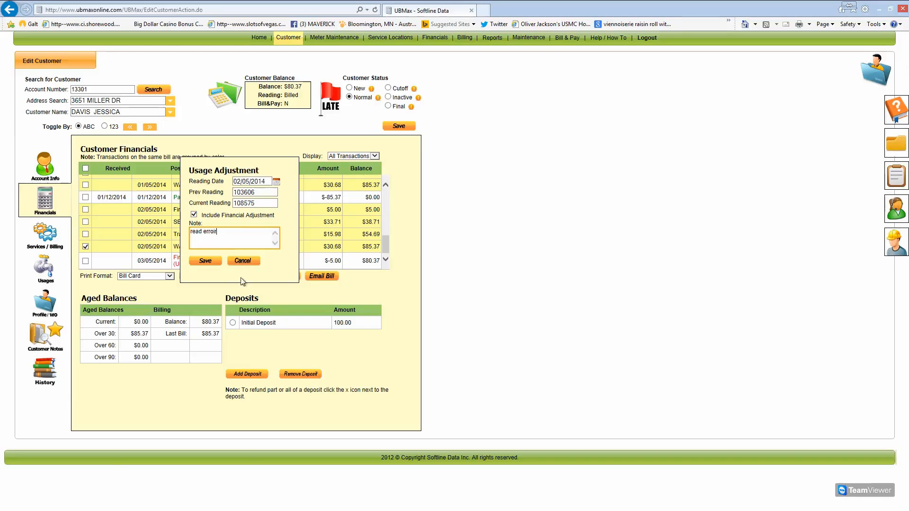
{"action": "left_click", "coordinate": [215, 264]}
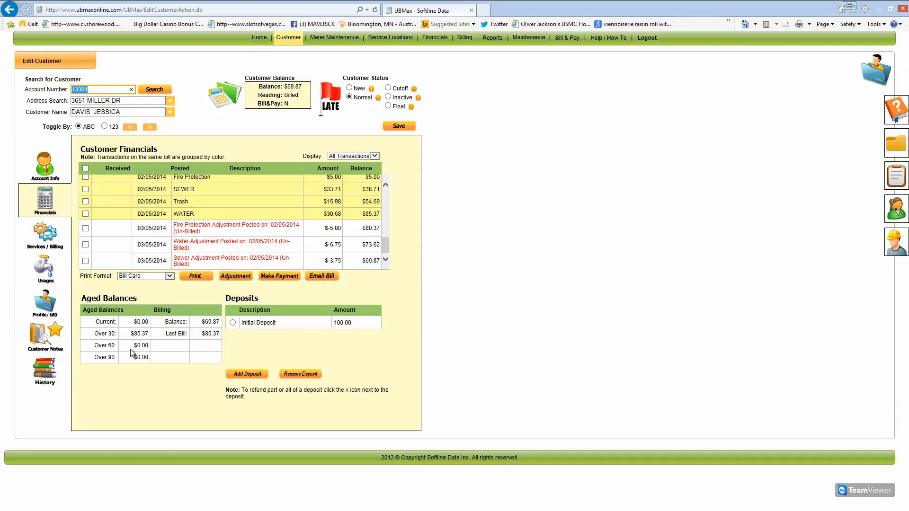
Choose the Full Page (PDF) print format and dismiss the reprint warning
{"action": "left_click", "coordinate": [170, 277]}
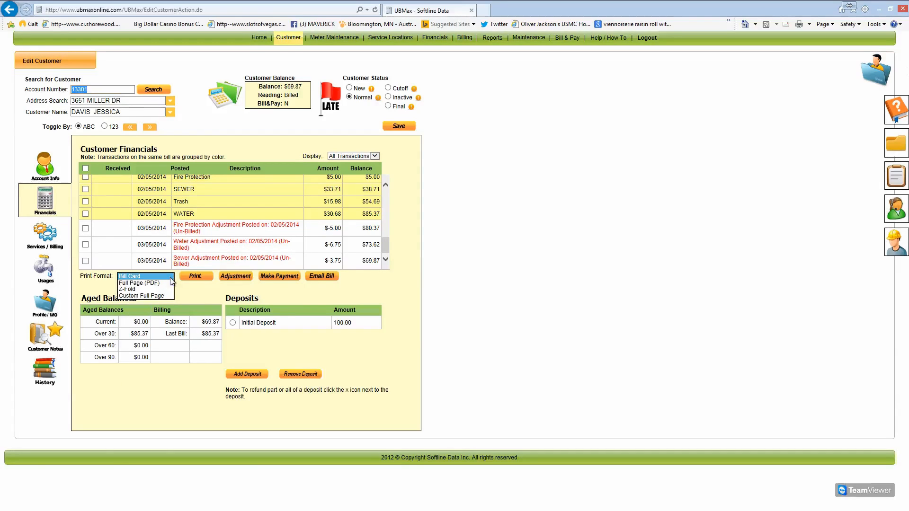
{"action": "left_click", "coordinate": [152, 283]}
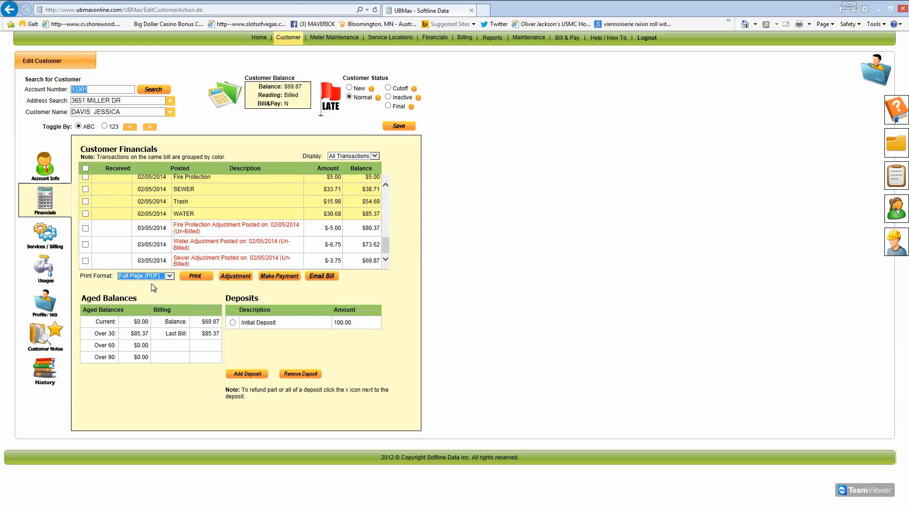
{"action": "left_click", "coordinate": [200, 278]}
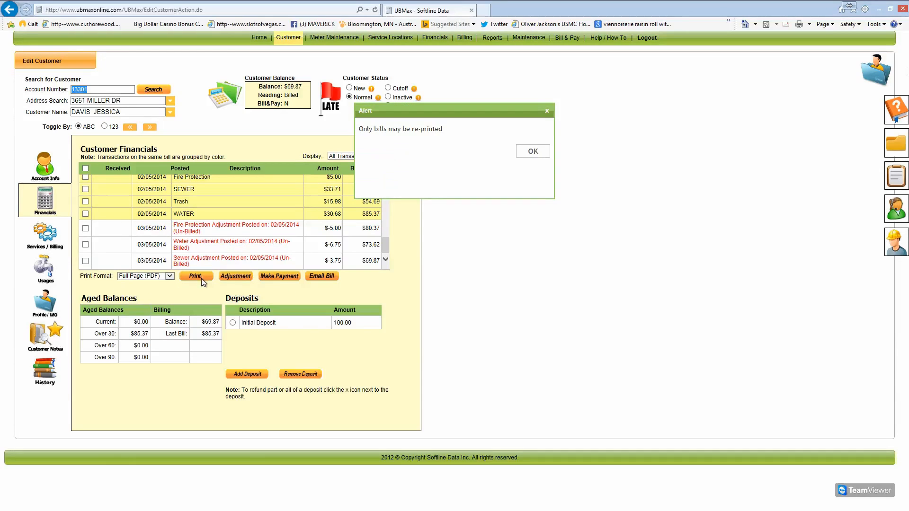
{"action": "left_click", "coordinate": [547, 155]}
Reprint the corrected 02/05/2014 WATER bill as a full-page PDF, review it, and close it
{"action": "left_click", "coordinate": [85, 214]}
{"action": "left_click", "coordinate": [202, 277]}
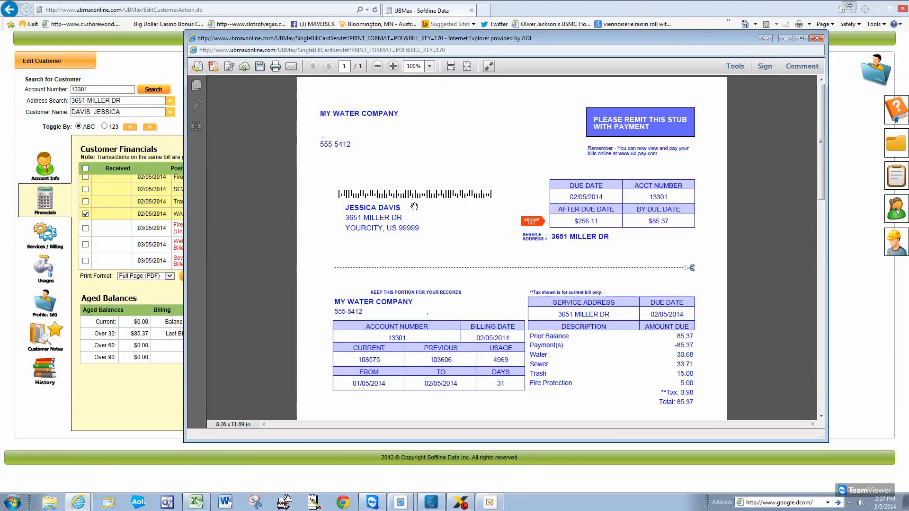
{"action": "left_click_drag", "start_coordinate": [822, 187], "coordinate": [828, 254]}
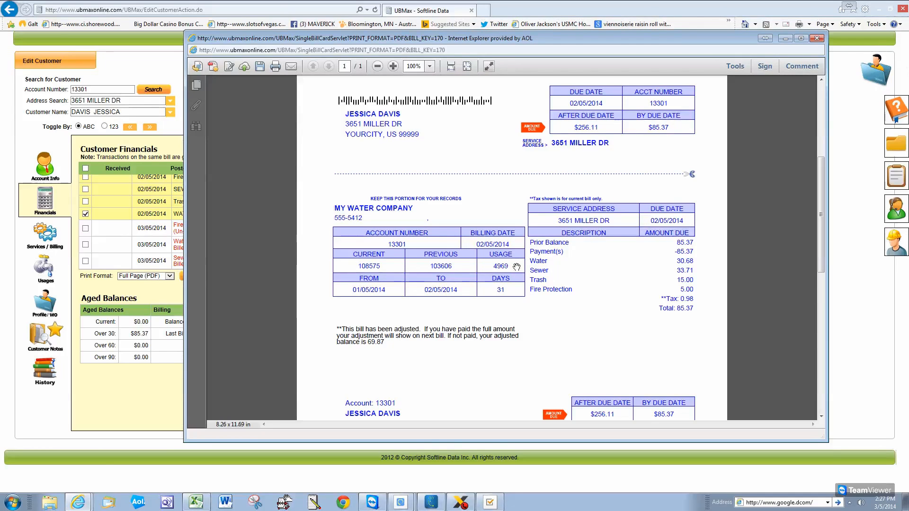
{"action": "left_click", "coordinate": [819, 39]}
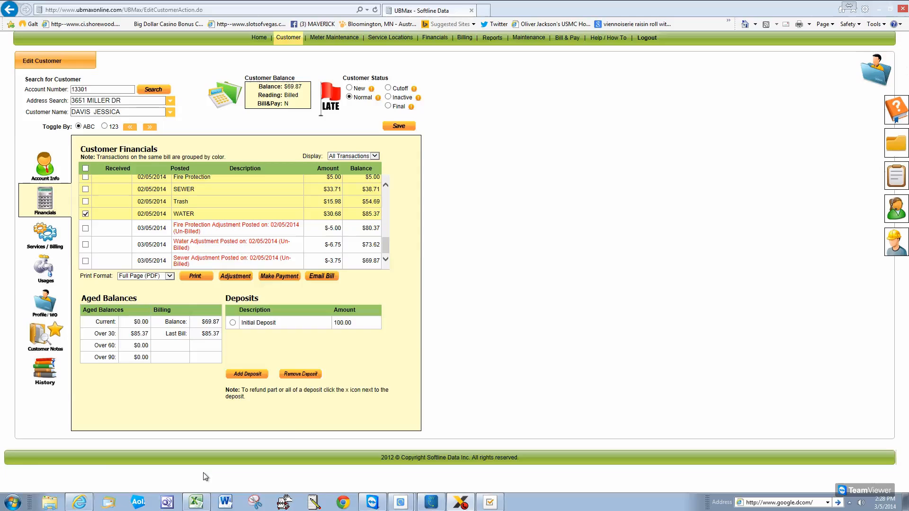
Start a 69.87 payment with payment type Credit/Debit and apply it
{"action": "left_click", "coordinate": [284, 280]}
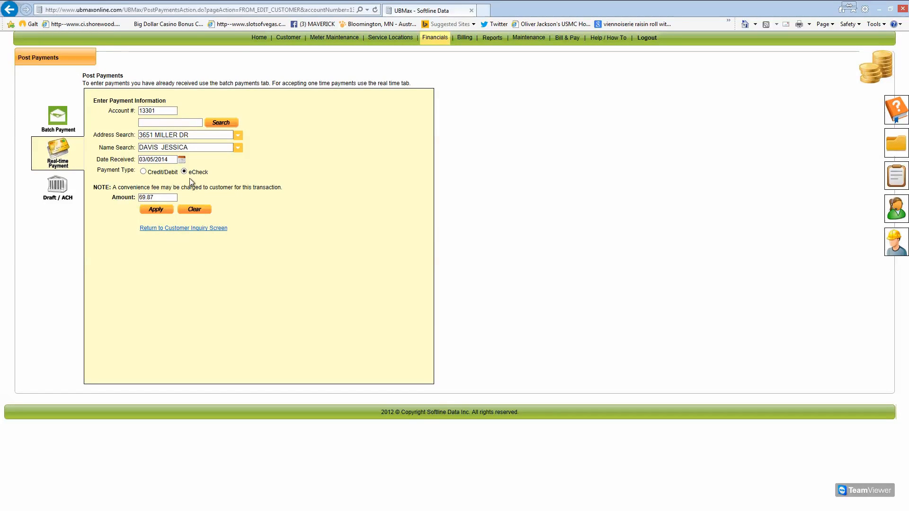
{"action": "left_click", "coordinate": [143, 171]}
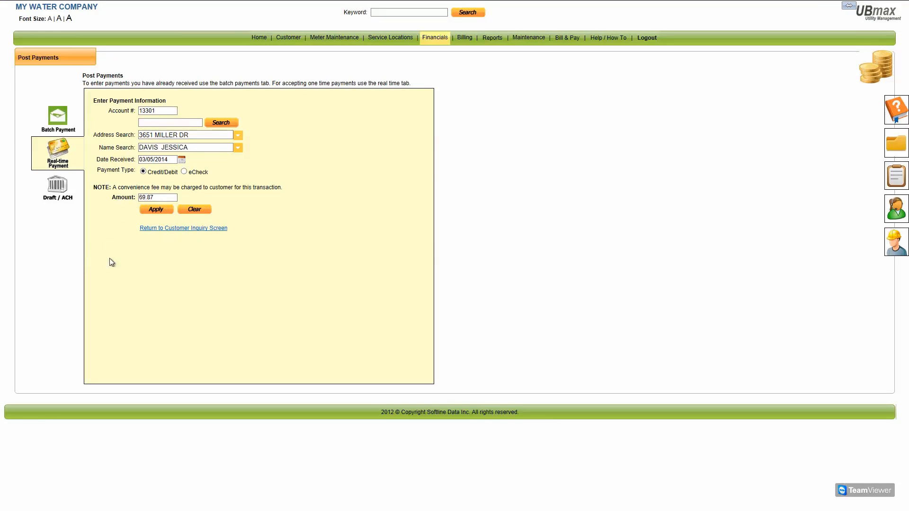
{"action": "left_click", "coordinate": [157, 210]}
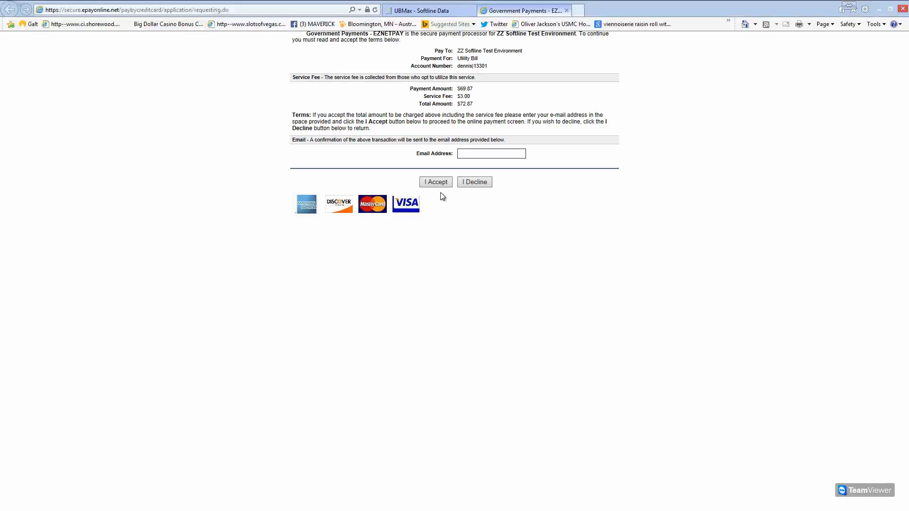
Enter the customer's e-mail address and accept the $72.87 total charge
{"action": "left_click", "coordinate": [467, 157]}
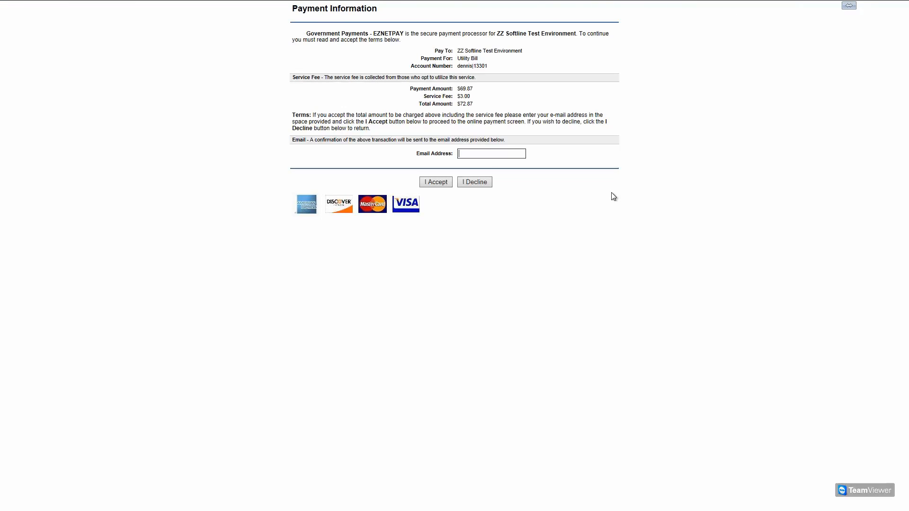
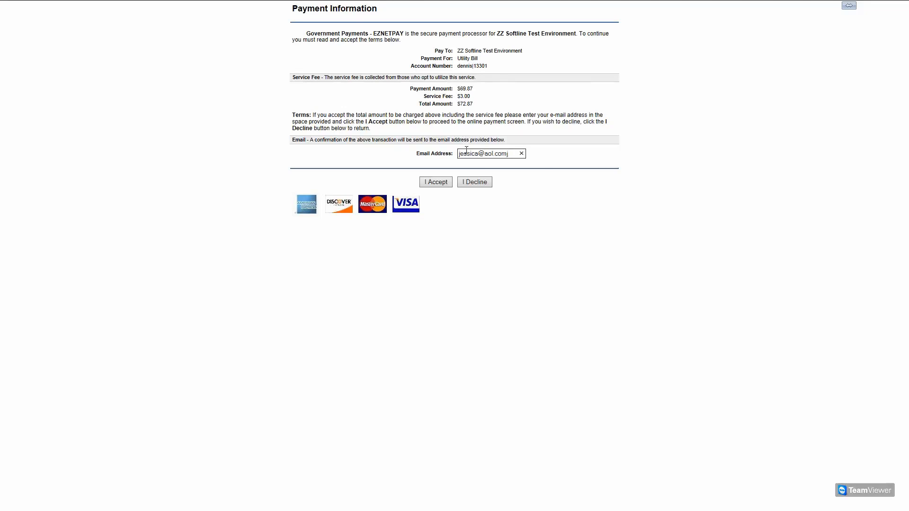
{"action": "left_click", "coordinate": [434, 183]}
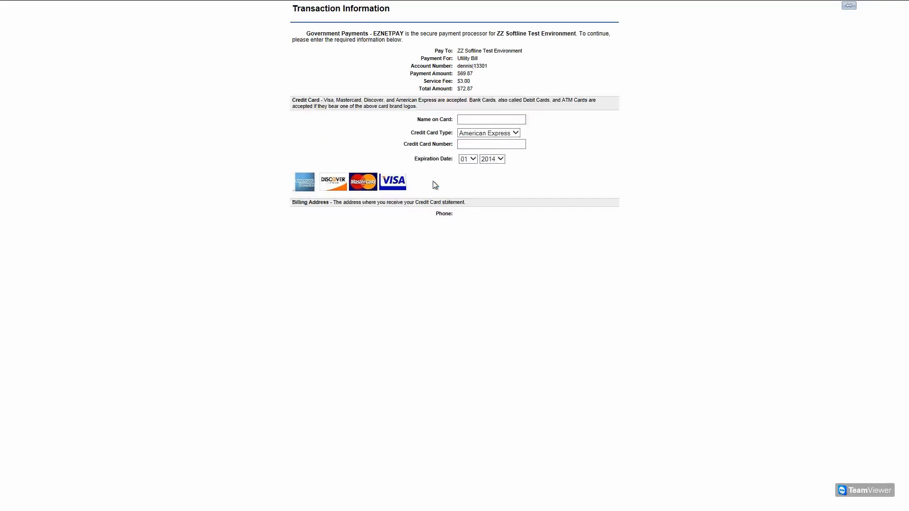
Enter the cardholder's name, choose VISA, enter the card number, and set expiry year 2015
{"action": "left_click", "coordinate": [492, 117]}
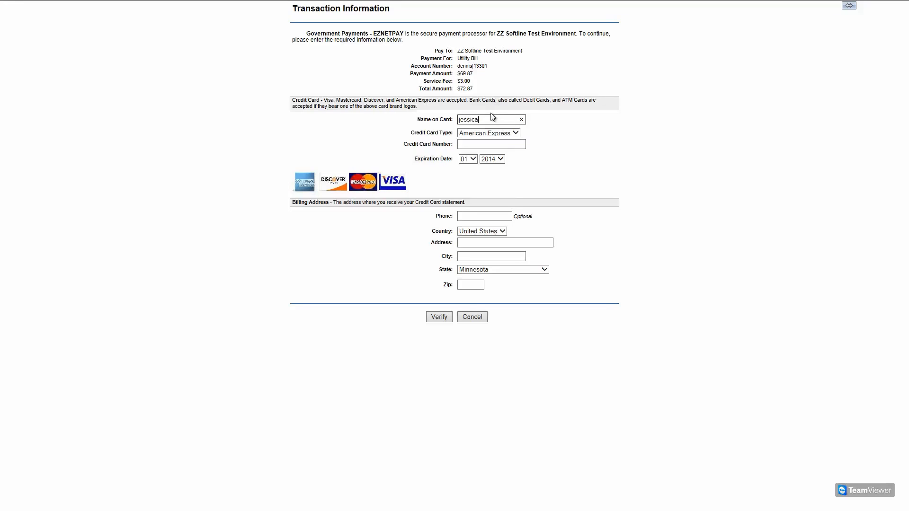
{"action": "left_click", "coordinate": [515, 134]}
{"action": "left_click", "coordinate": [478, 154]}
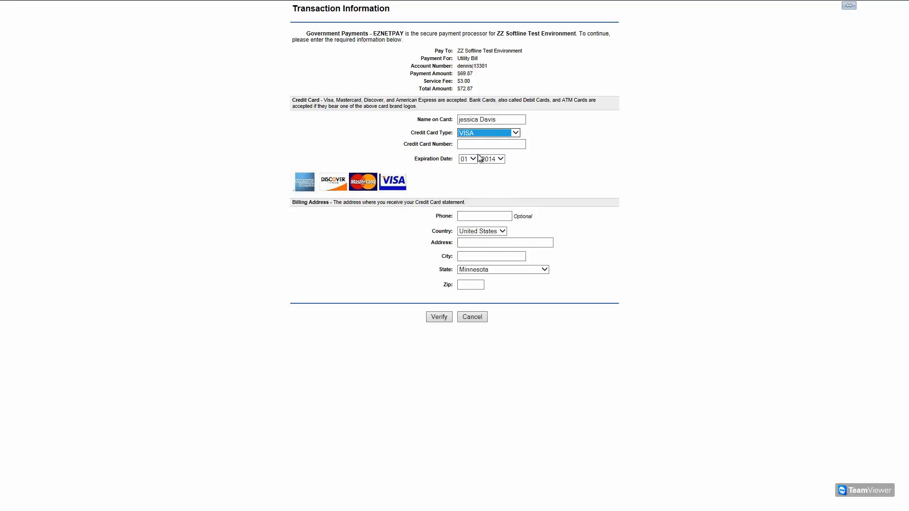
{"action": "key", "text": "Tab"}
{"action": "type", "text": "4111111111111111"}
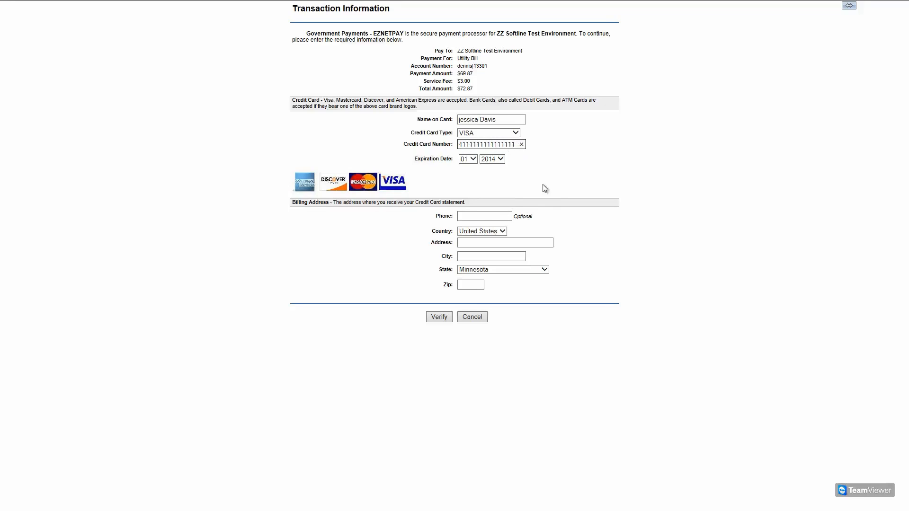
{"action": "left_click", "coordinate": [495, 160]}
{"action": "left_click", "coordinate": [493, 168]}
Fill in the billing street address, city and ZIP code, then submit for verification
{"action": "left_click", "coordinate": [475, 241]}
{"action": "type", "text": "123"}
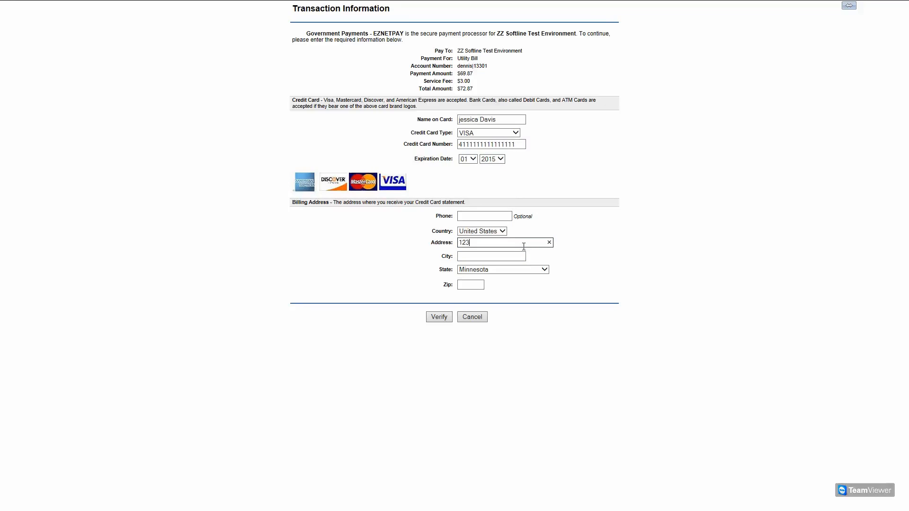
{"action": "type", "text": "4 Main St."}
{"action": "left_click", "coordinate": [509, 256]}
{"action": "type", "text": "Excelsior"}
{"action": "key", "text": "Tab"}
{"action": "key", "text": "Tab"}
{"action": "type", "text": "55331"}
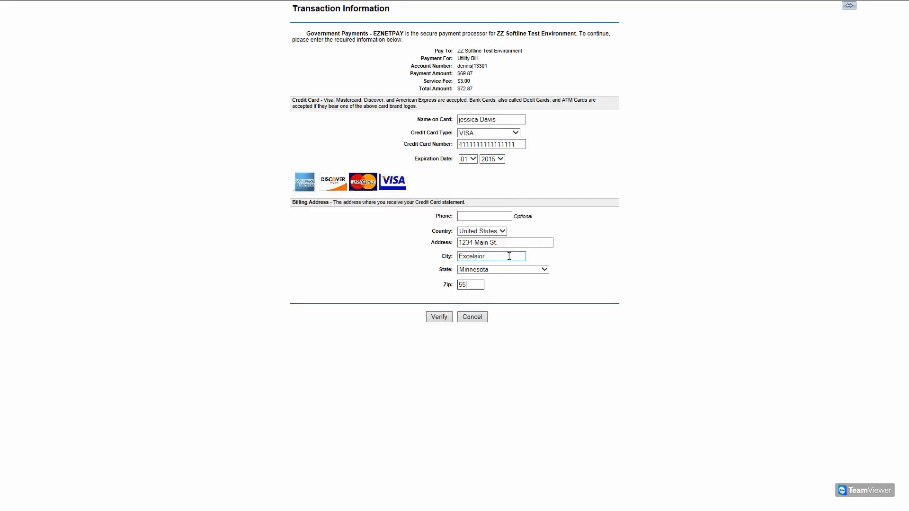
{"action": "left_click", "coordinate": [437, 321]}
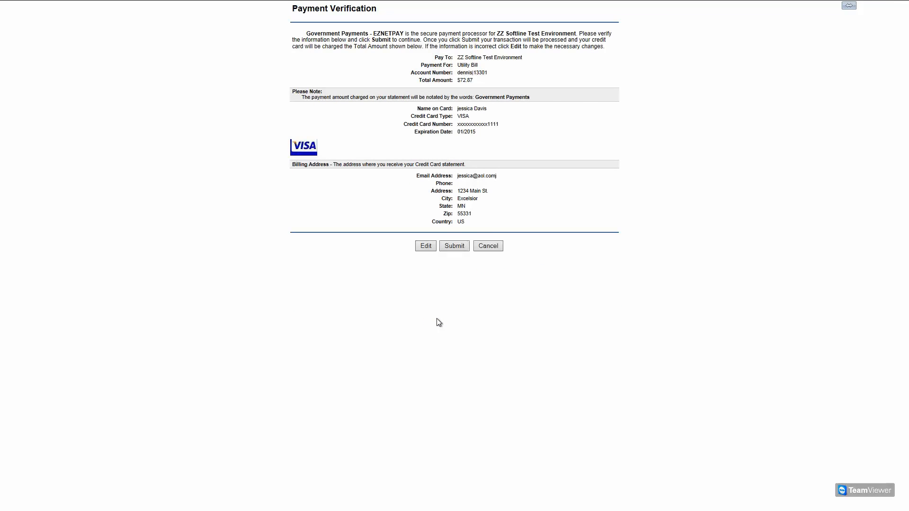
Submit the $72.87 EZNETPAY card payment and close its window once the success receipt appears
{"action": "left_click", "coordinate": [456, 245]}
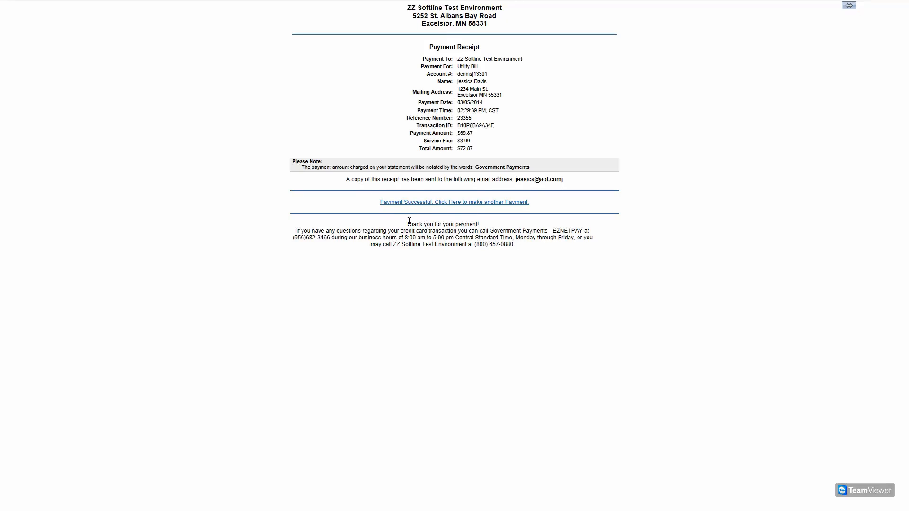
{"action": "left_click", "coordinate": [445, 204]}
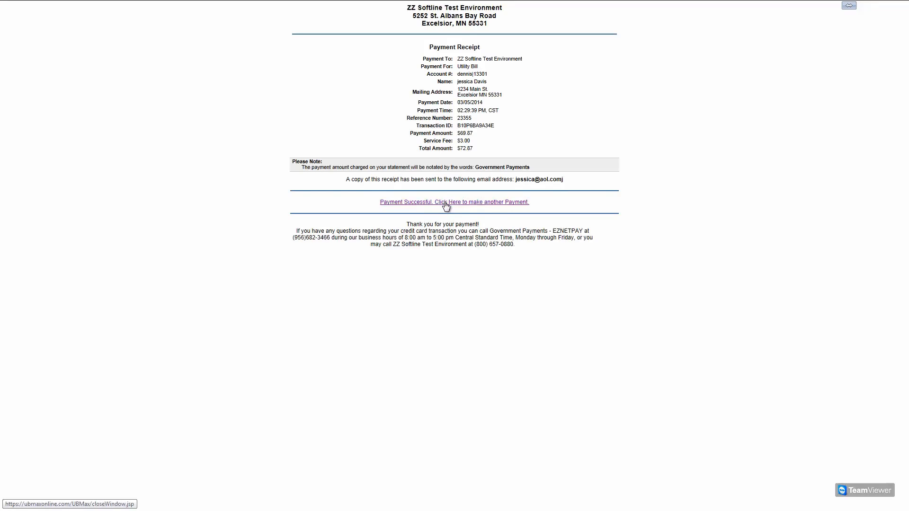
{"action": "left_click", "coordinate": [493, 290]}
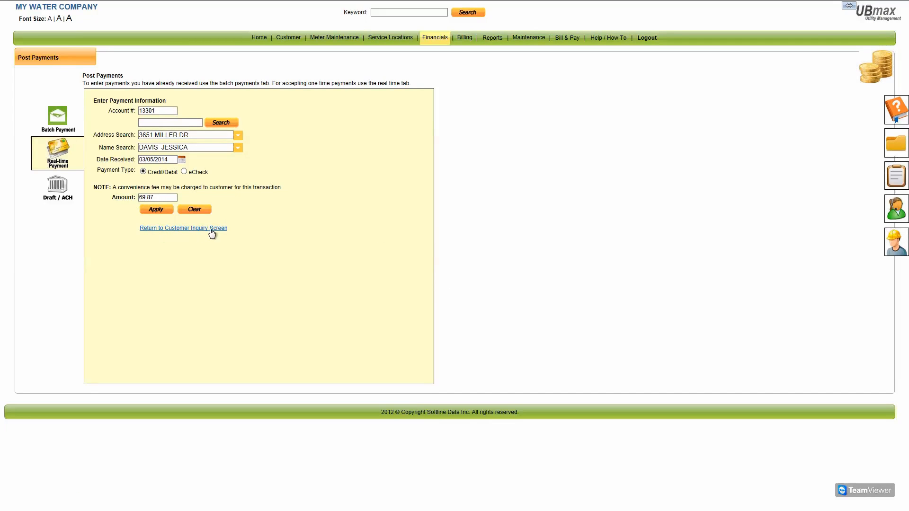
Return to the customer record, verify the $0.00 balance under Financials, and open Services / Billing
{"action": "left_click", "coordinate": [220, 228]}
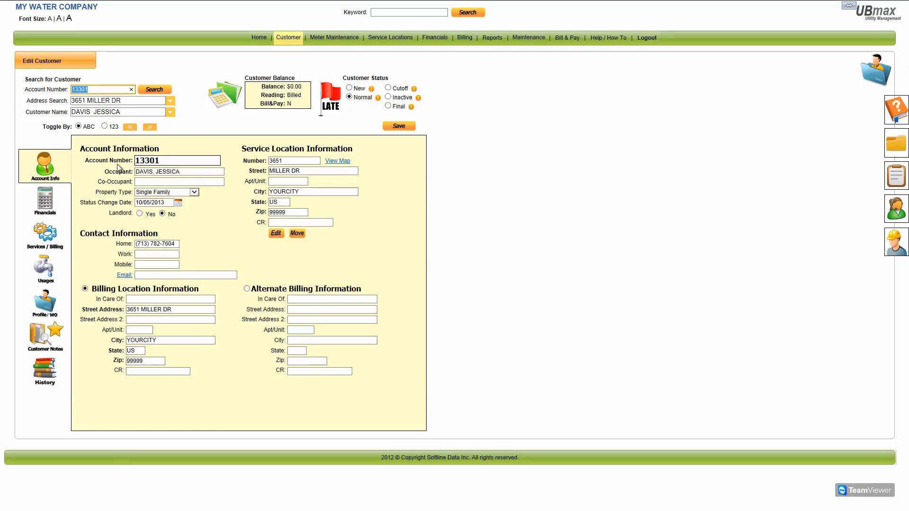
{"action": "left_click", "coordinate": [42, 208]}
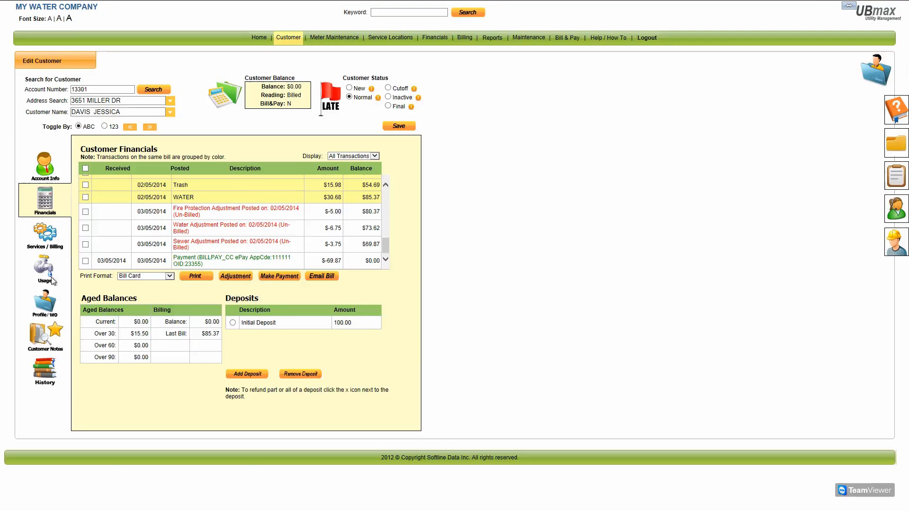
{"action": "left_click", "coordinate": [50, 239]}
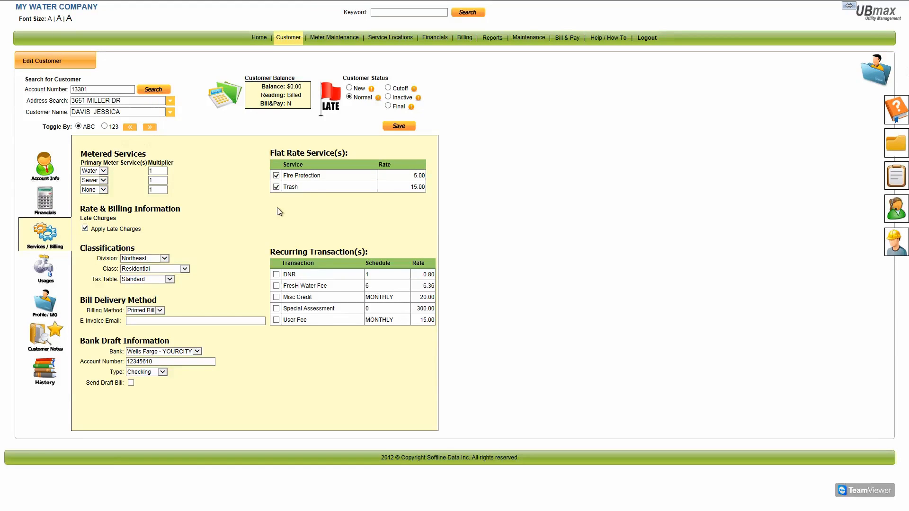
Drop the Fire Protection flat-rate service and change the billing method from Printed Bill to Email
{"action": "left_click", "coordinate": [276, 175]}
{"action": "left_click", "coordinate": [159, 311]}
{"action": "left_click", "coordinate": [152, 321]}
{"action": "left_click", "coordinate": [147, 322]}
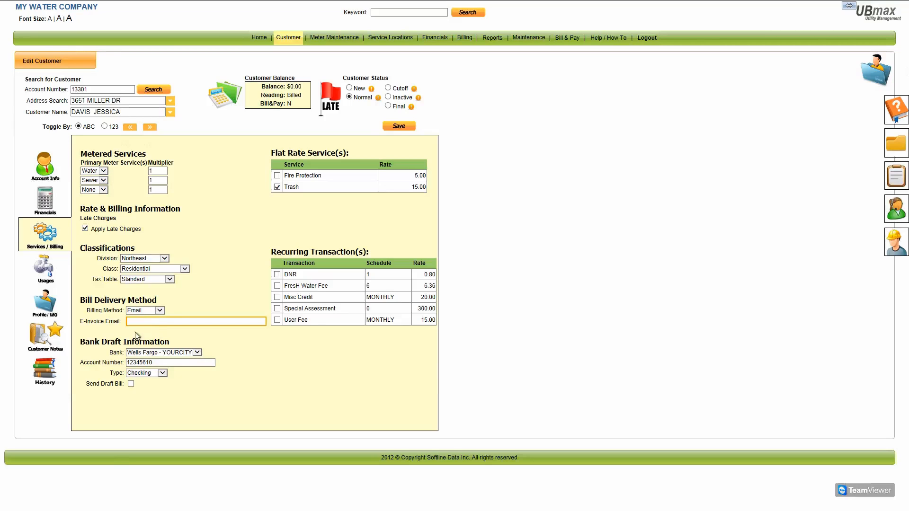
{"action": "left_click", "coordinate": [161, 309]}
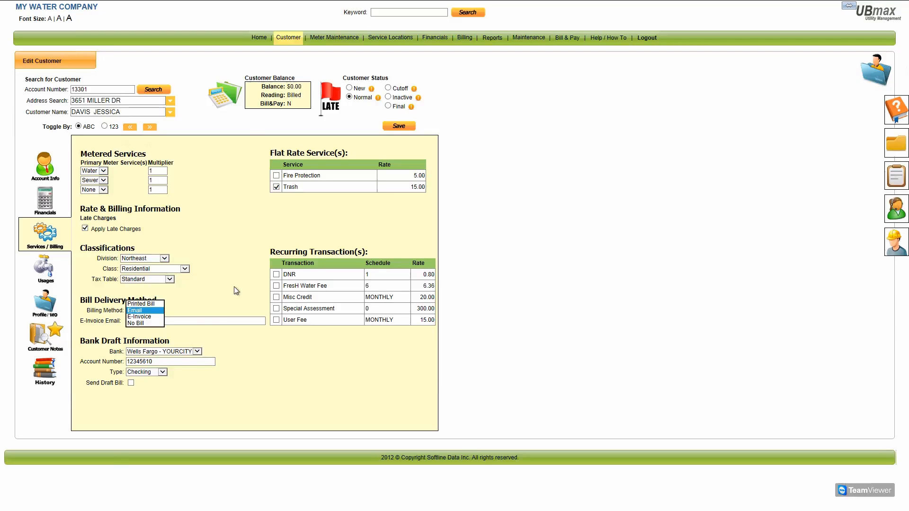
Show the customer's meter readings and usage history on the Usages page
{"action": "left_click", "coordinate": [47, 266]}
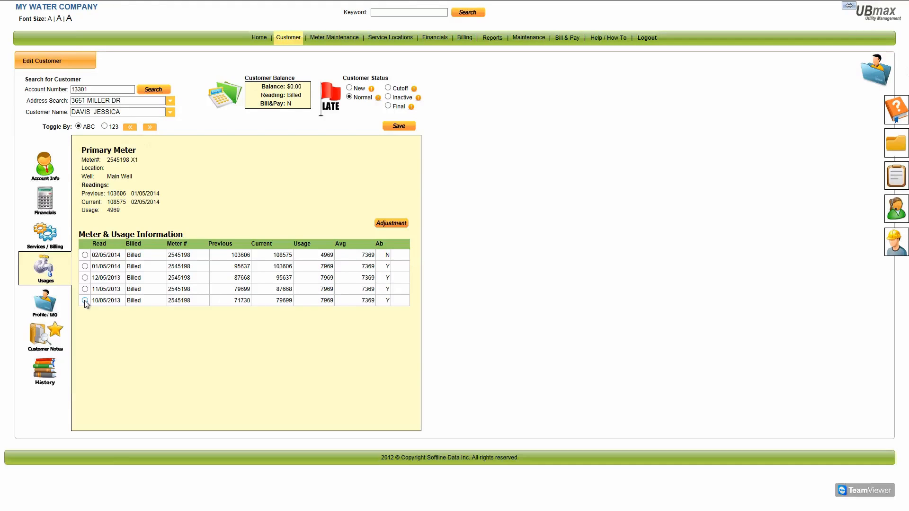
Print the 10/05/2013 WATER bill from Financials as a bill card
{"action": "left_click", "coordinate": [42, 198]}
{"action": "left_click_drag", "start_coordinate": [385, 246], "coordinate": [381, 181]}
{"action": "left_click", "coordinate": [85, 218]}
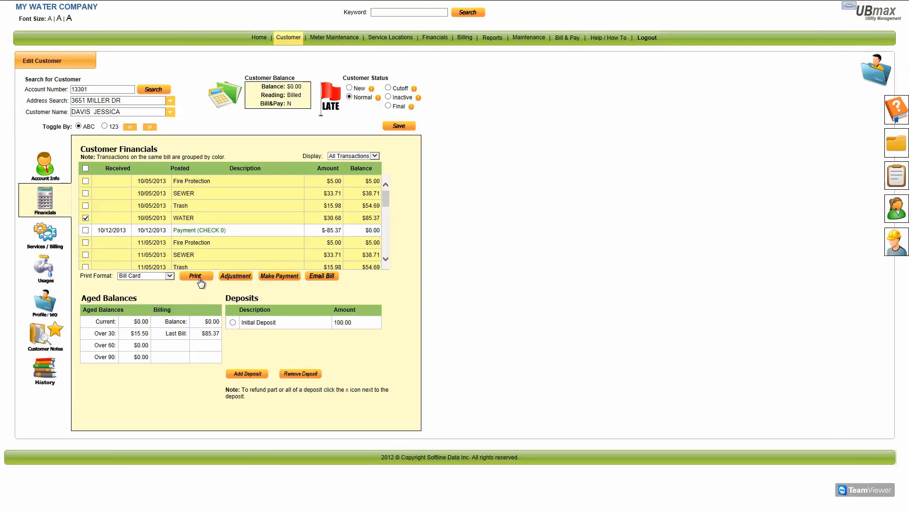
{"action": "left_click", "coordinate": [199, 278]}
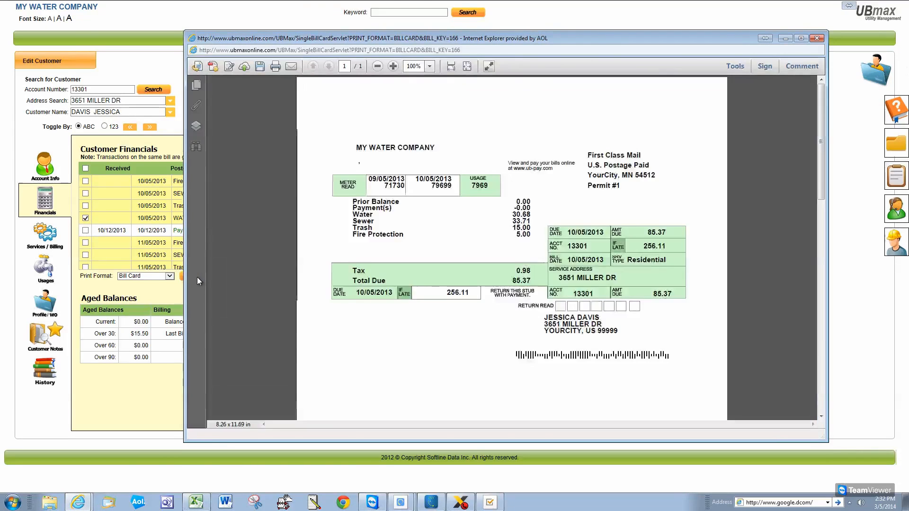
Close the printed bill PDF and show the Customer Notes under Profile/WO
{"action": "left_click", "coordinate": [817, 38]}
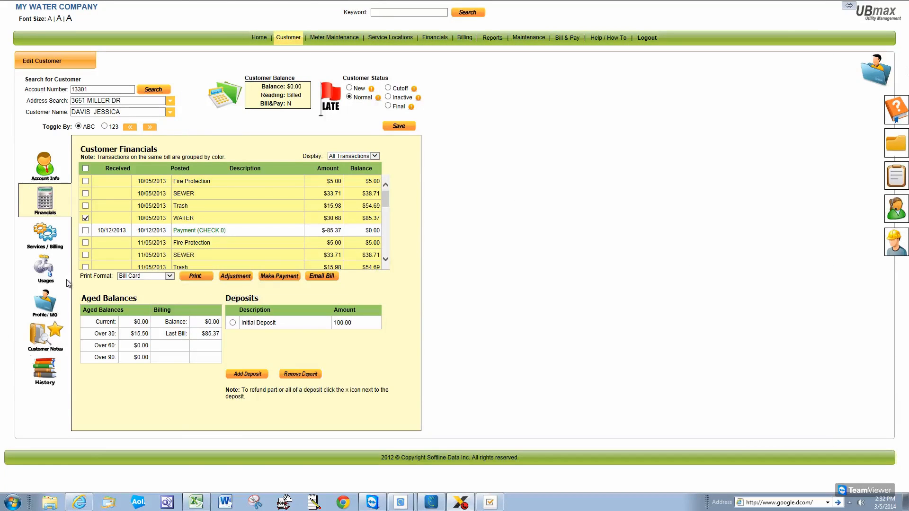
{"action": "left_click", "coordinate": [46, 308]}
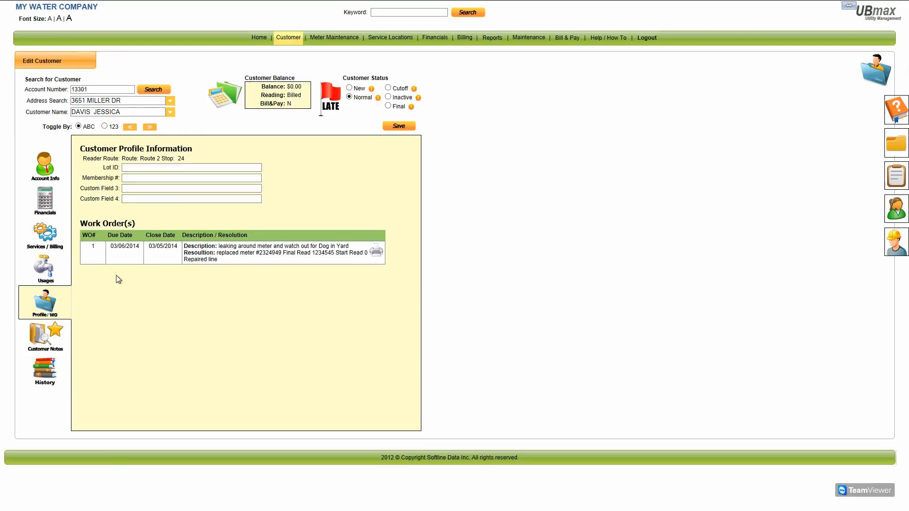
{"action": "left_click", "coordinate": [47, 334]}
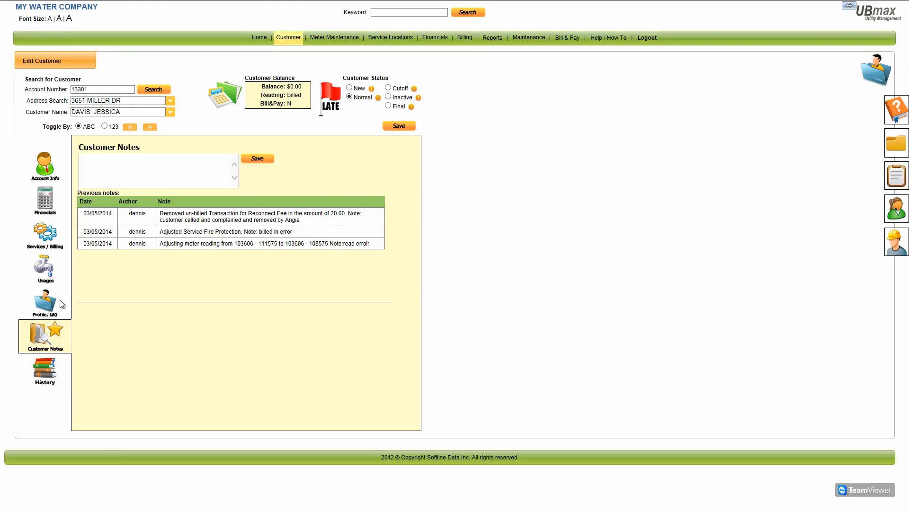
Return to the Account Info page with the account, service location and contact details
{"action": "left_click", "coordinate": [46, 165]}
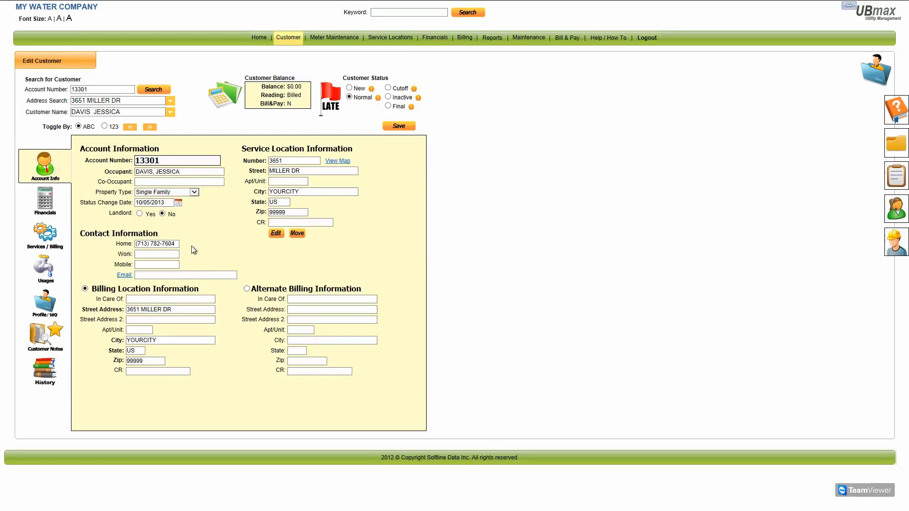
Pick another customer from the Customer Name dropdown to load that account
{"action": "left_click", "coordinate": [170, 112]}
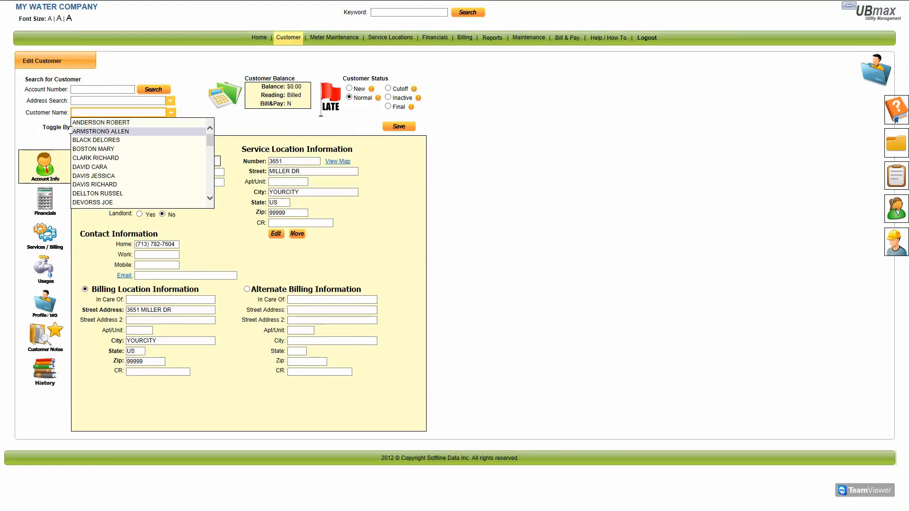
{"action": "left_click", "coordinate": [118, 149]}
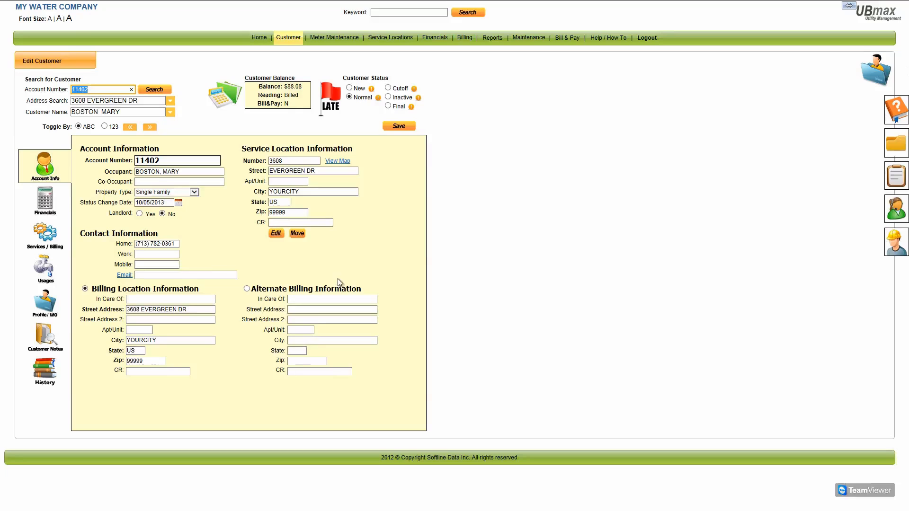
Set the customer's status to Final, with change date 03/04/2014 and due date 03/31/2014
{"action": "left_click", "coordinate": [389, 106]}
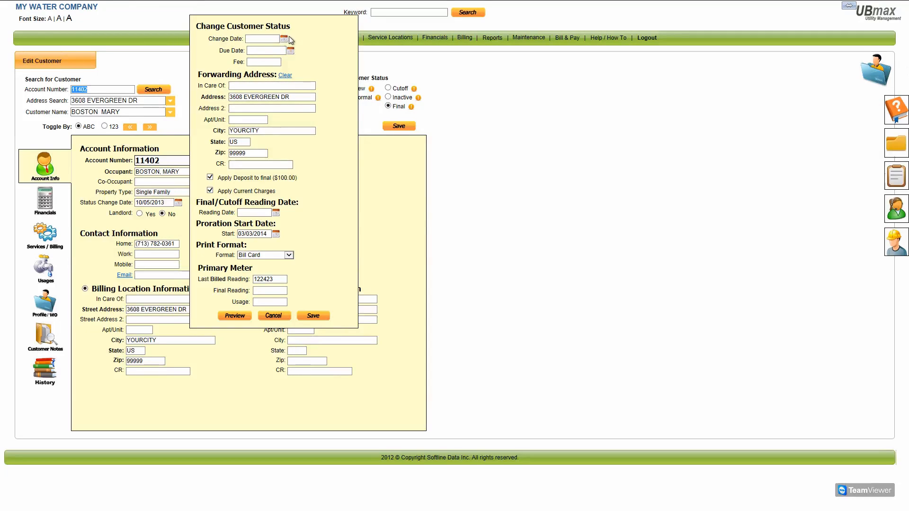
{"action": "left_click", "coordinate": [284, 39]}
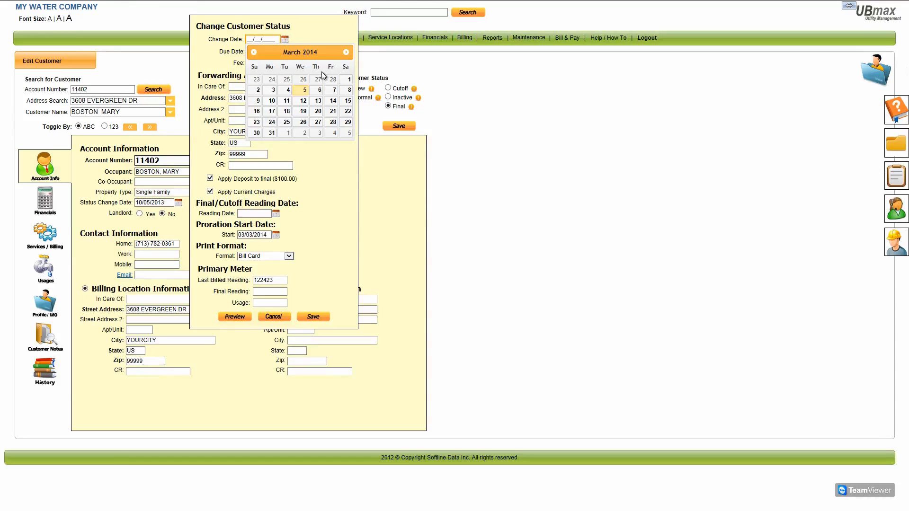
{"action": "left_click", "coordinate": [290, 93]}
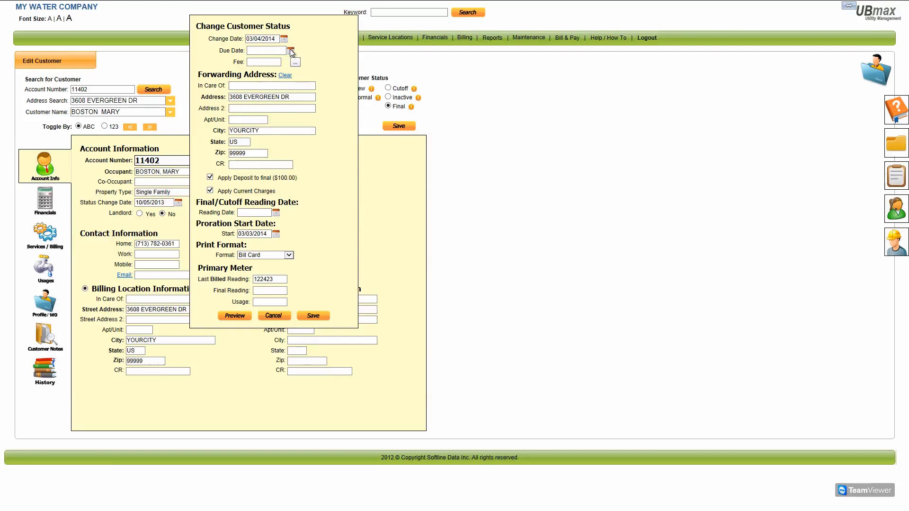
{"action": "left_click", "coordinate": [291, 50]}
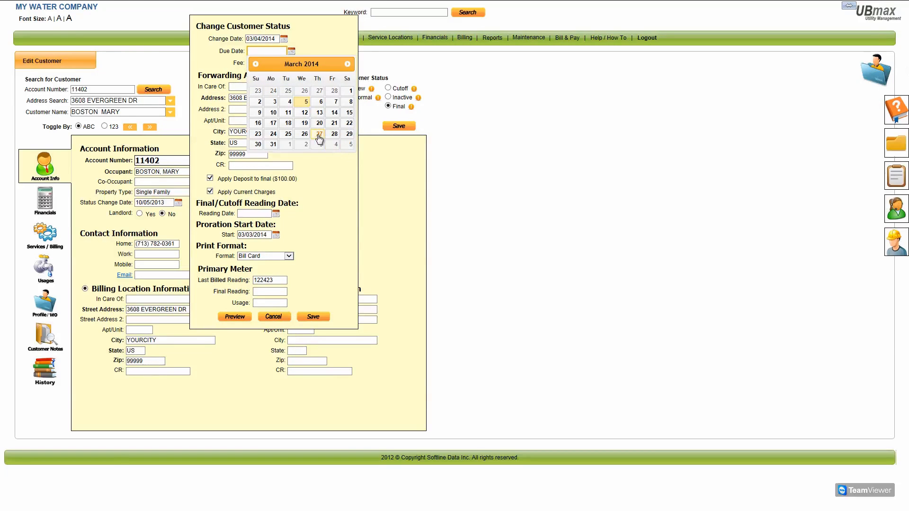
{"action": "left_click", "coordinate": [273, 144]}
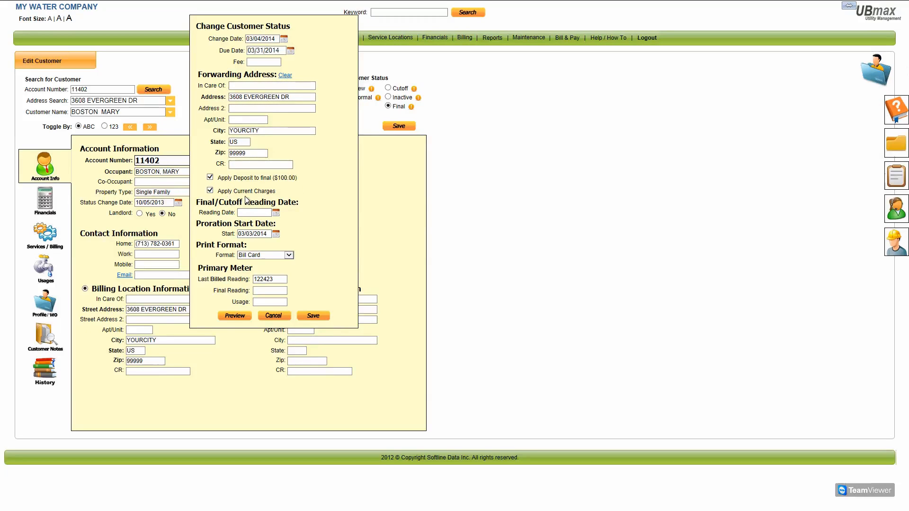
Set the reading date to 03/04/2014 and the proration start to 03/01/2014
{"action": "left_click", "coordinate": [276, 213]}
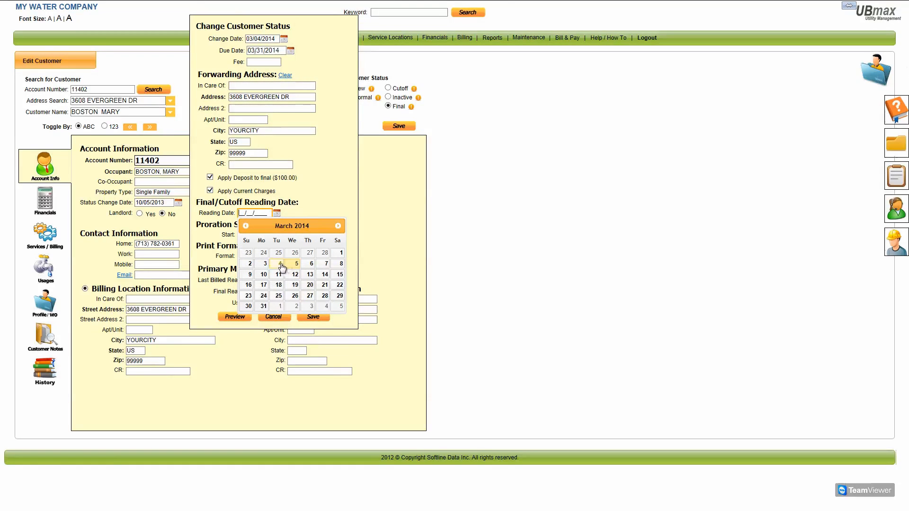
{"action": "left_click", "coordinate": [280, 264]}
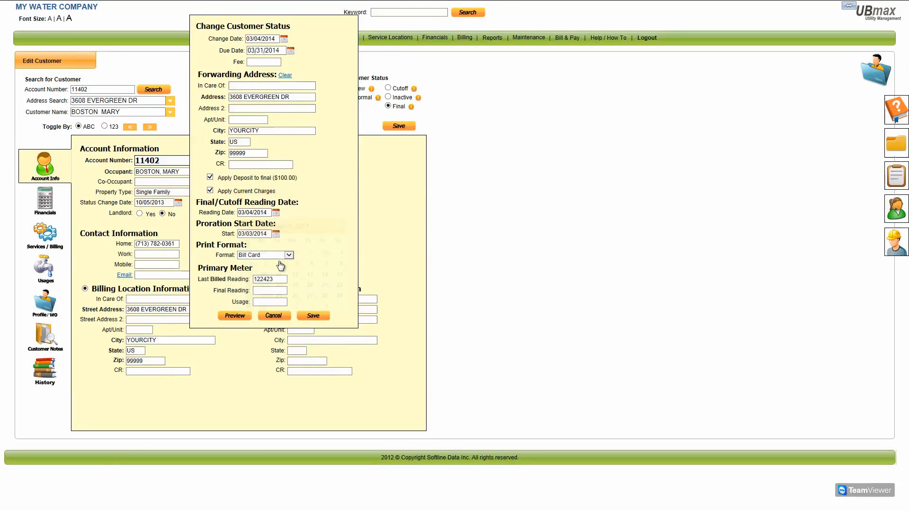
{"action": "left_click", "coordinate": [277, 235]}
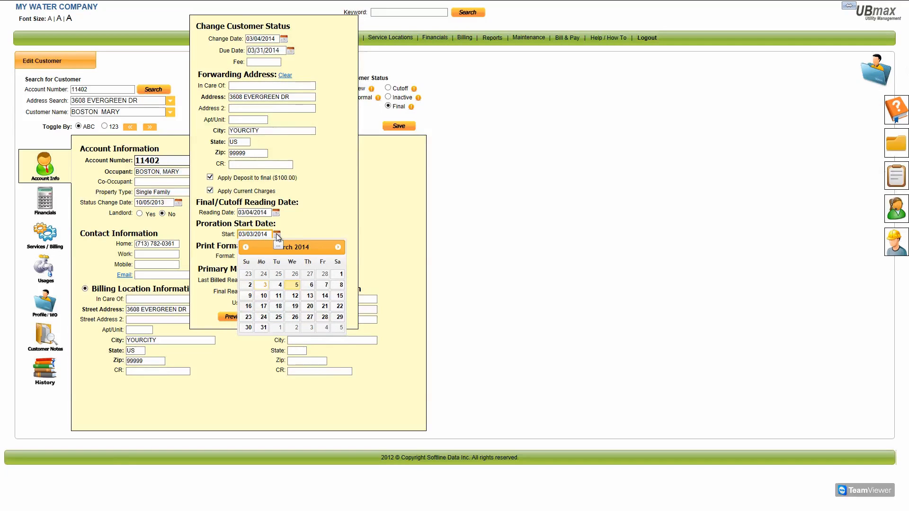
{"action": "left_click", "coordinate": [336, 275]}
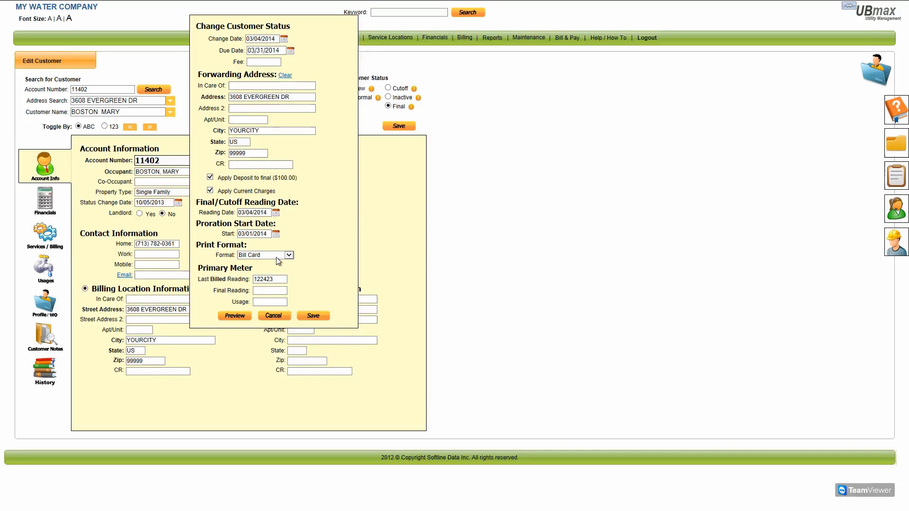
Keep the Bill Card print format and enter a final meter reading of 124563
{"action": "left_click", "coordinate": [289, 254]}
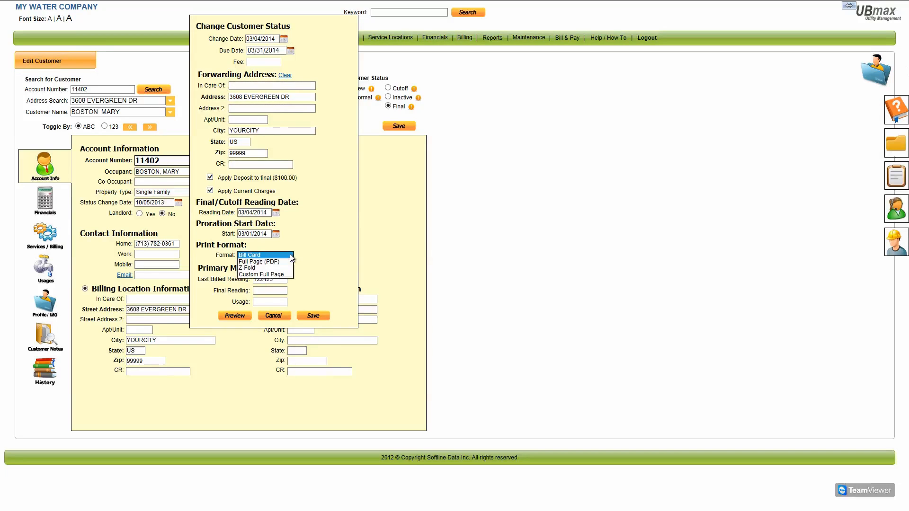
{"action": "left_click", "coordinate": [251, 256]}
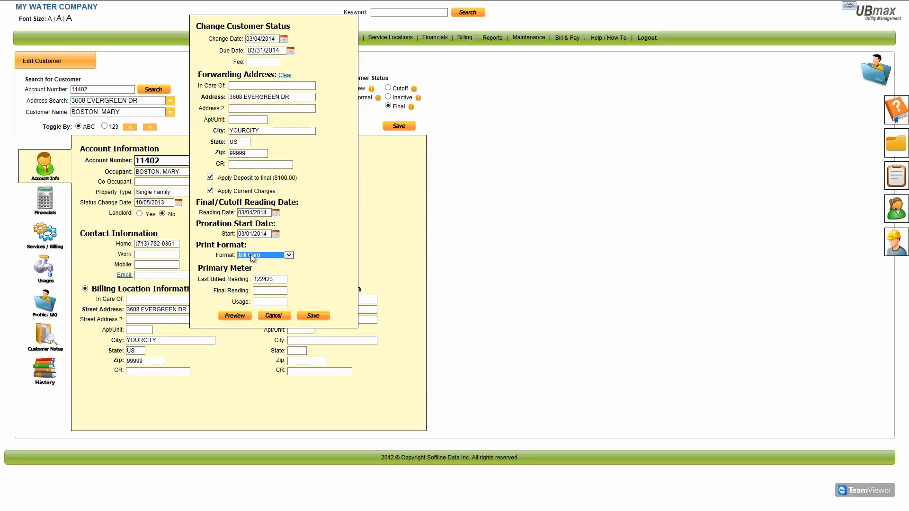
{"action": "left_click", "coordinate": [263, 290]}
{"action": "type", "text": "1245"}
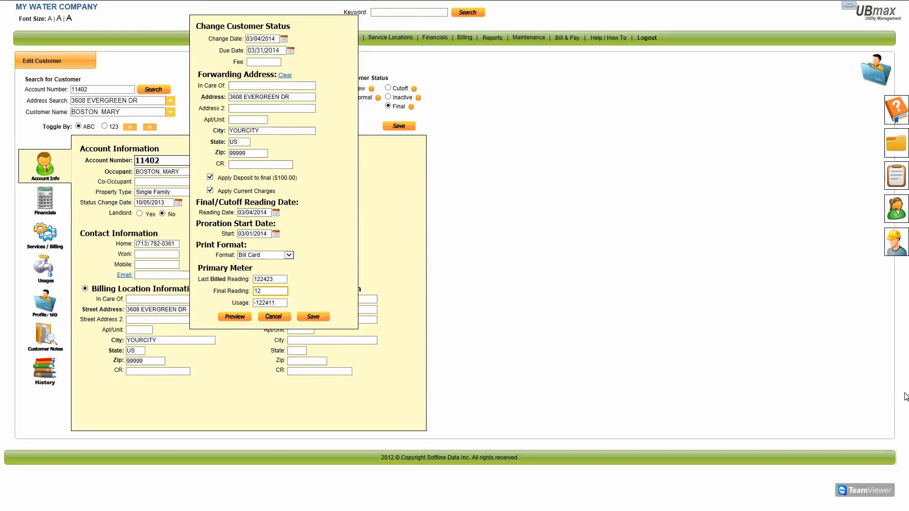
{"action": "type", "text": "63"}
{"action": "left_click", "coordinate": [235, 317]}
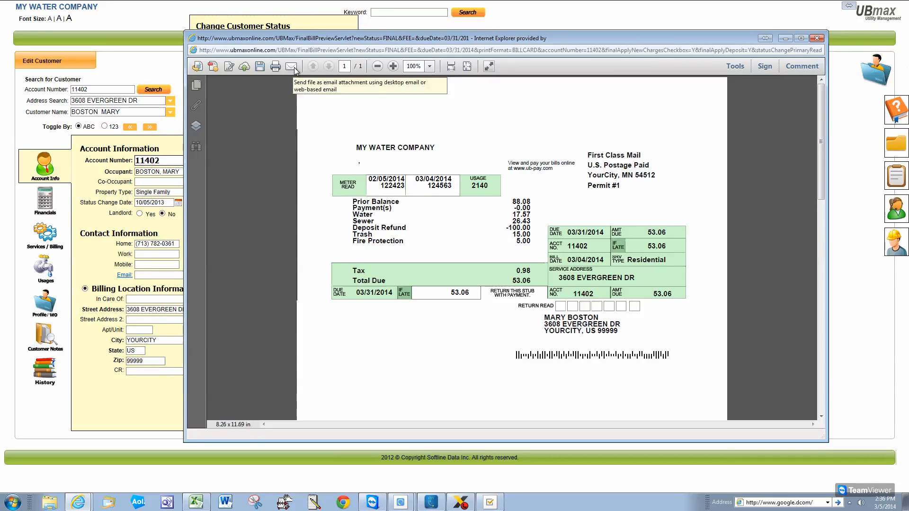
{"action": "left_click", "coordinate": [817, 38]}
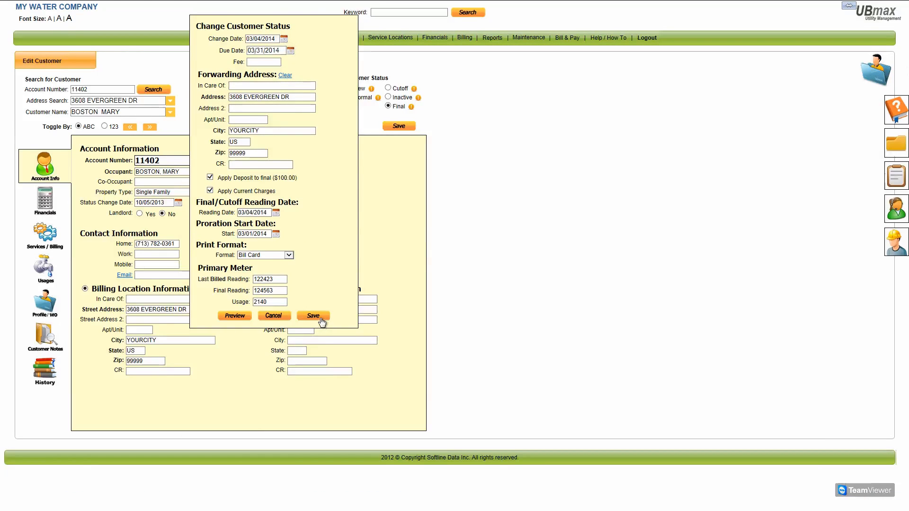
Save the Final status, then undo it and confirm removing the final bill
{"action": "left_click", "coordinate": [321, 319]}
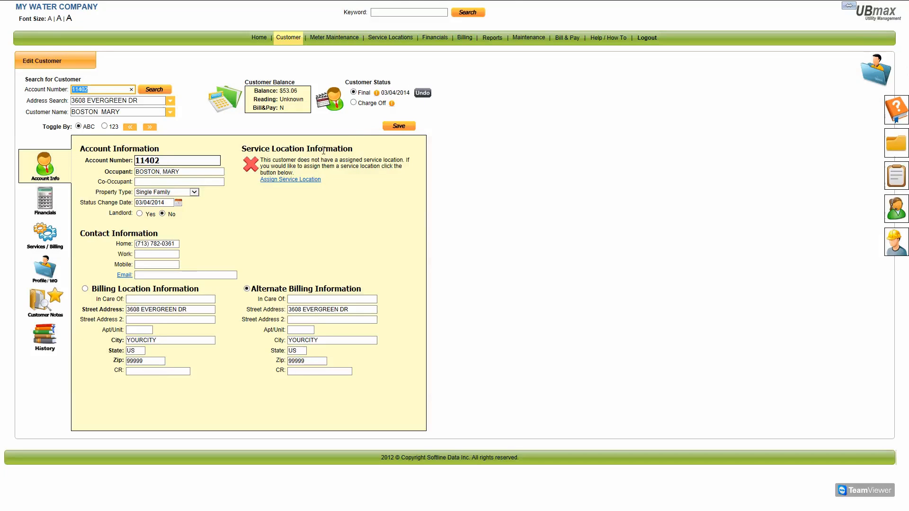
{"action": "left_click", "coordinate": [424, 94]}
{"action": "left_click", "coordinate": [493, 152]}
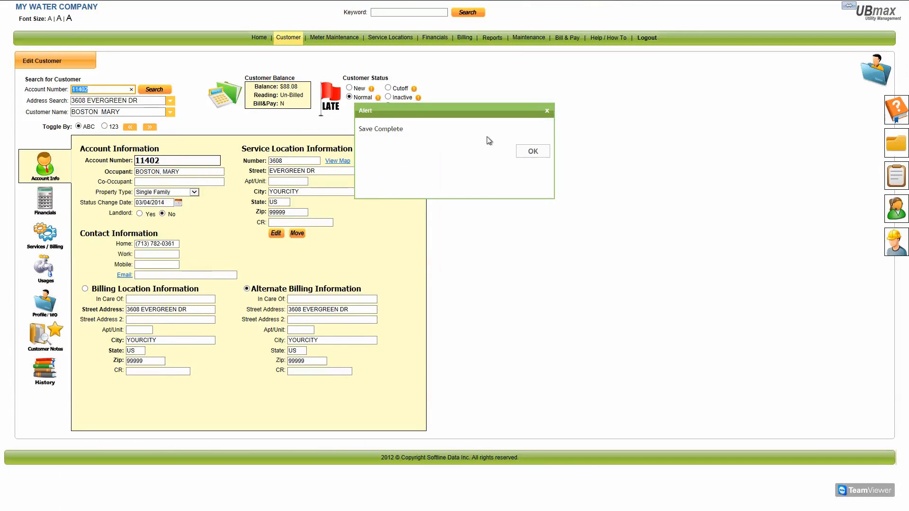
Dismiss the save confirmation and go back to the customer's Financials transactions
{"action": "left_click", "coordinate": [534, 152]}
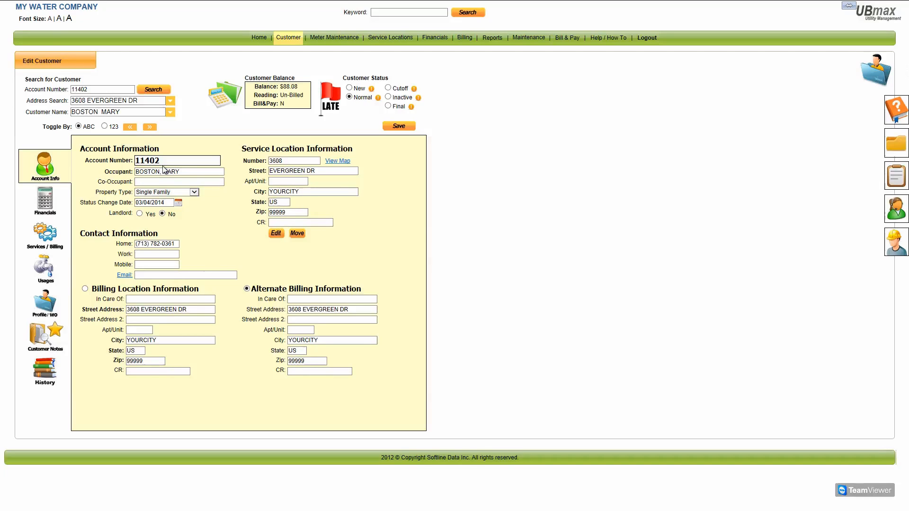
{"action": "left_click", "coordinate": [43, 201]}
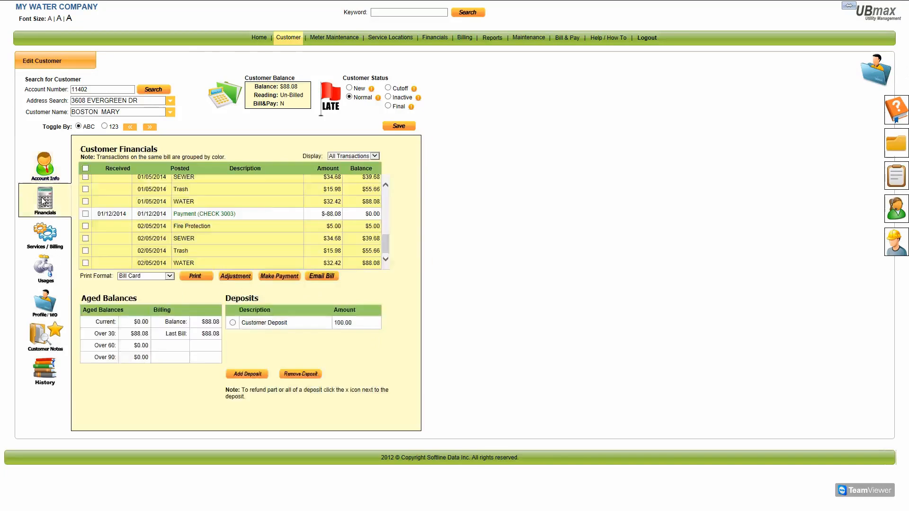
{"action": "left_click", "coordinate": [45, 170]}
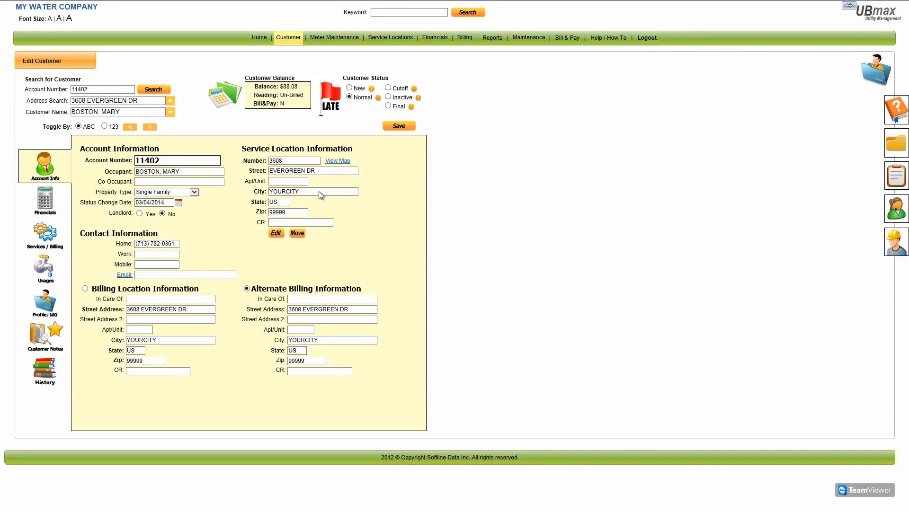
{"action": "left_click", "coordinate": [37, 210]}
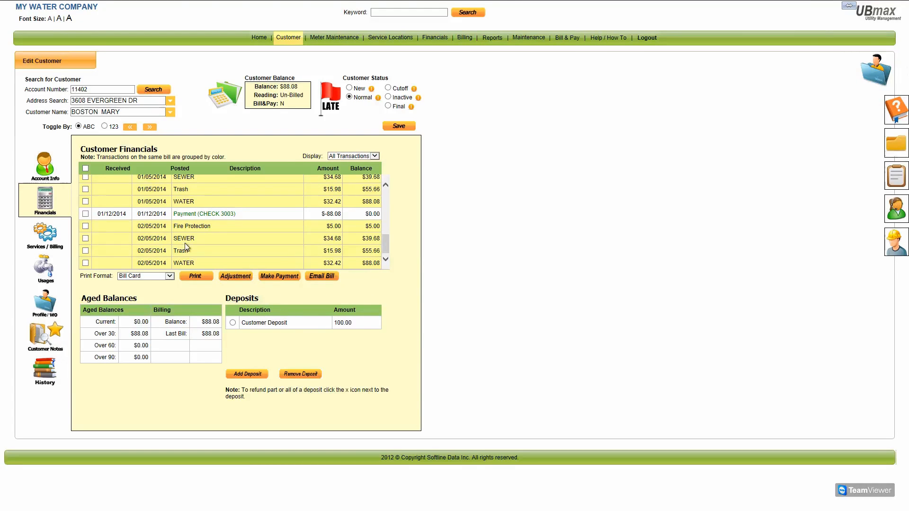
Check the CHECK 3003 payment allocation, scroll back to the 2013 entries, and leave full-screen
{"action": "left_click", "coordinate": [239, 213]}
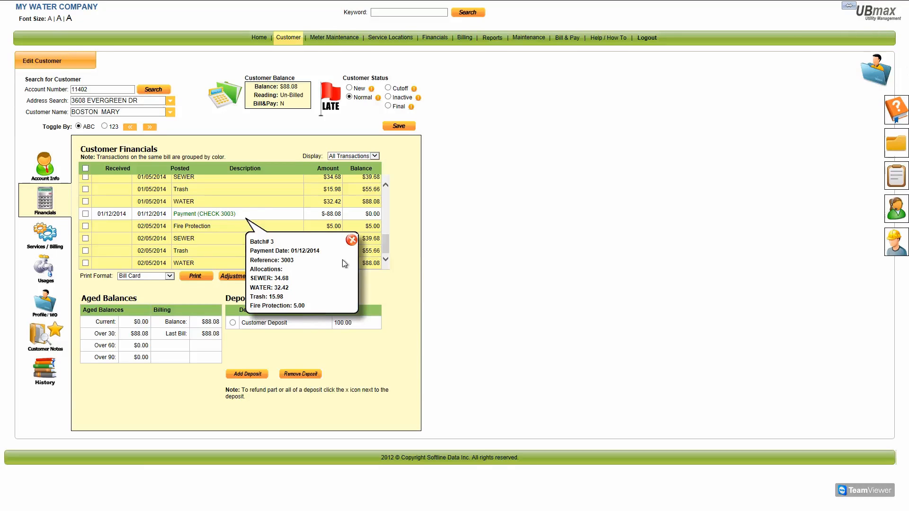
{"action": "left_click", "coordinate": [352, 240]}
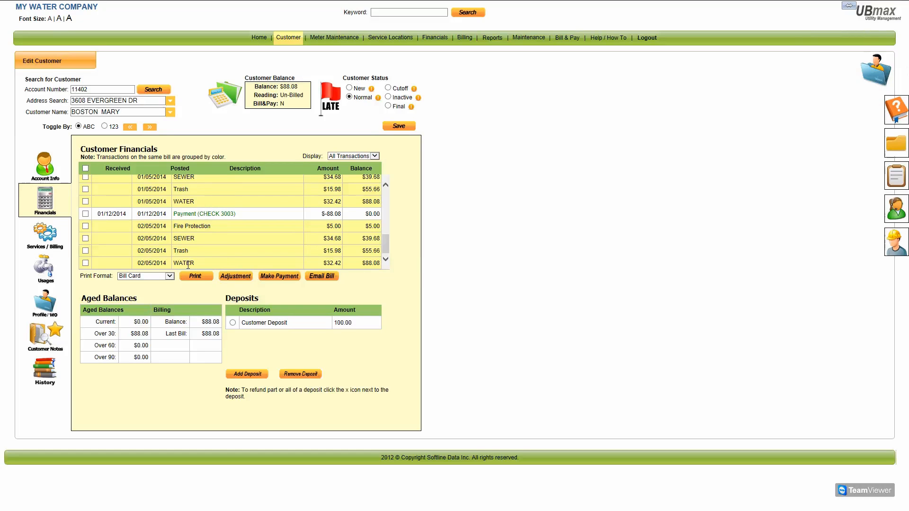
{"action": "left_click_drag", "start_coordinate": [387, 247], "coordinate": [383, 197]}
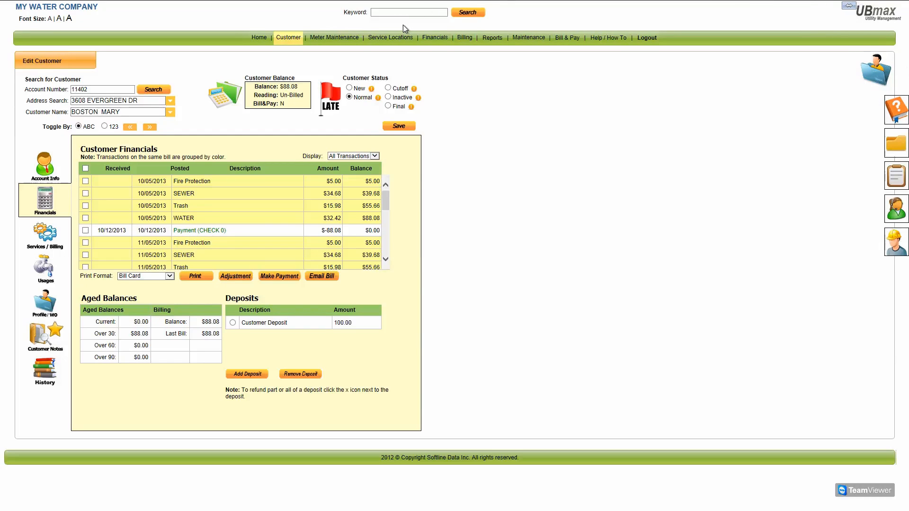
{"action": "key", "text": "F11"}
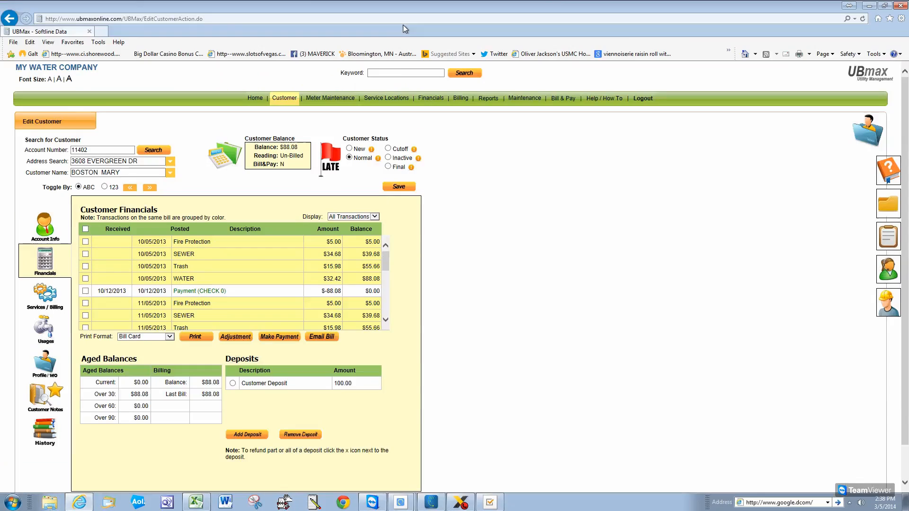
Minimize Internet Explorer and launch UBmax Handheld from the desktop icon
{"action": "left_click", "coordinate": [868, 6]}
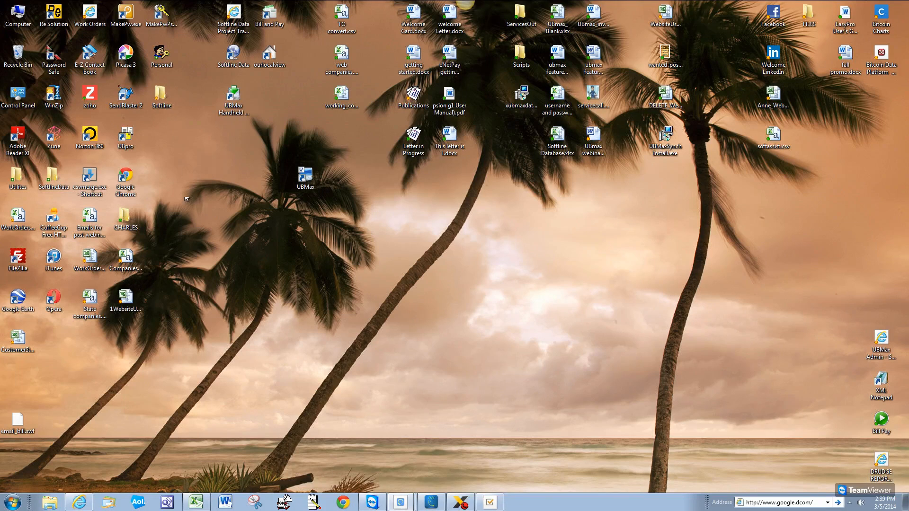
{"action": "double_click", "coordinate": [240, 110]}
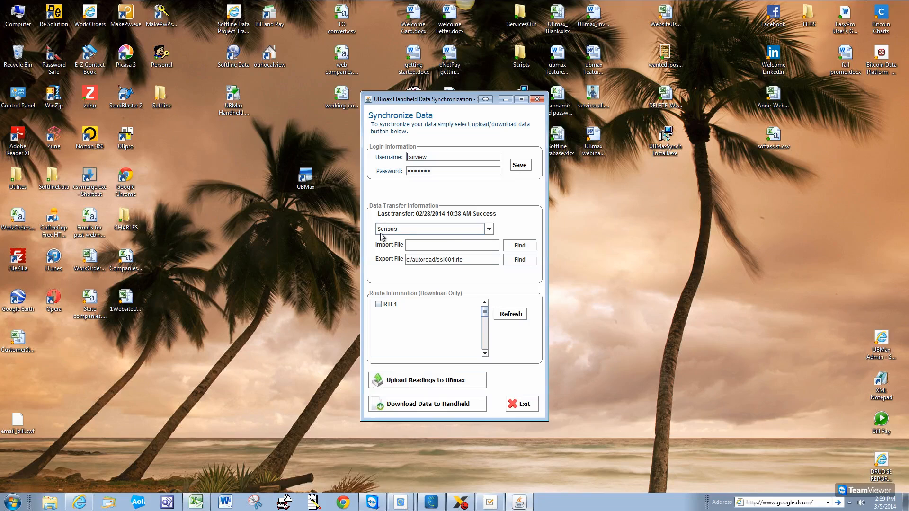
Keep Sensus as the meter reader, mark route RTE1 for download, and exit the sync program
{"action": "left_click", "coordinate": [489, 230]}
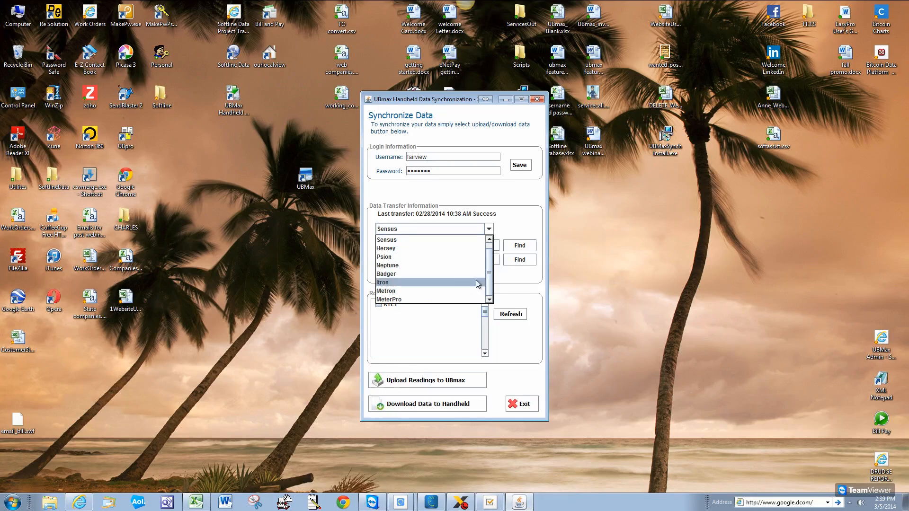
{"action": "left_click_drag", "start_coordinate": [490, 260], "coordinate": [490, 247]}
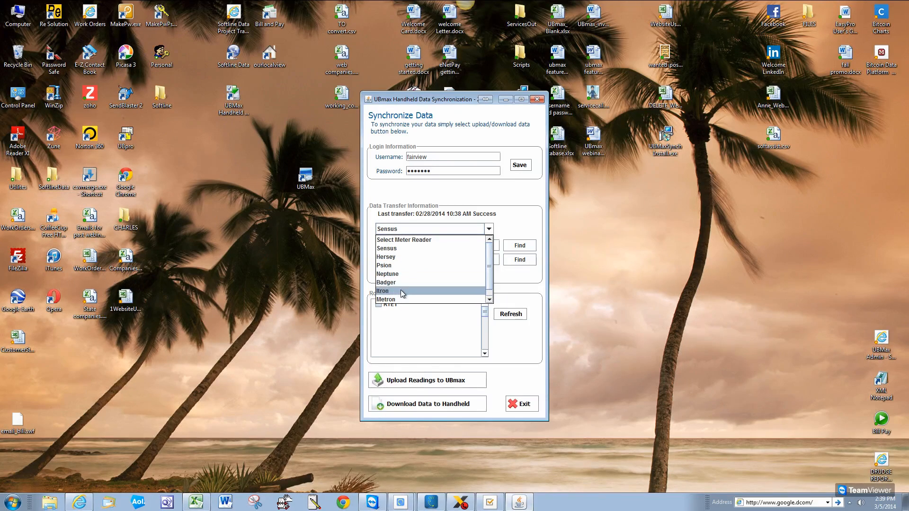
{"action": "left_click", "coordinate": [408, 249]}
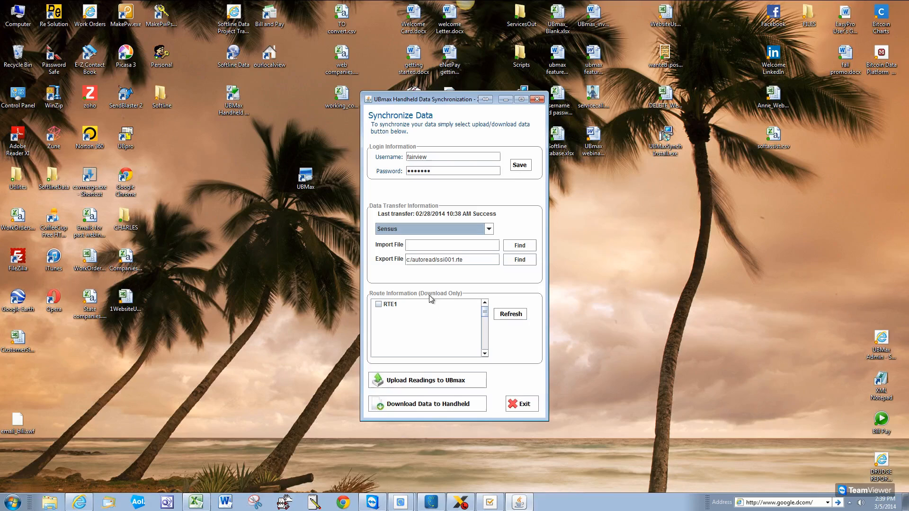
{"action": "left_click", "coordinate": [378, 307]}
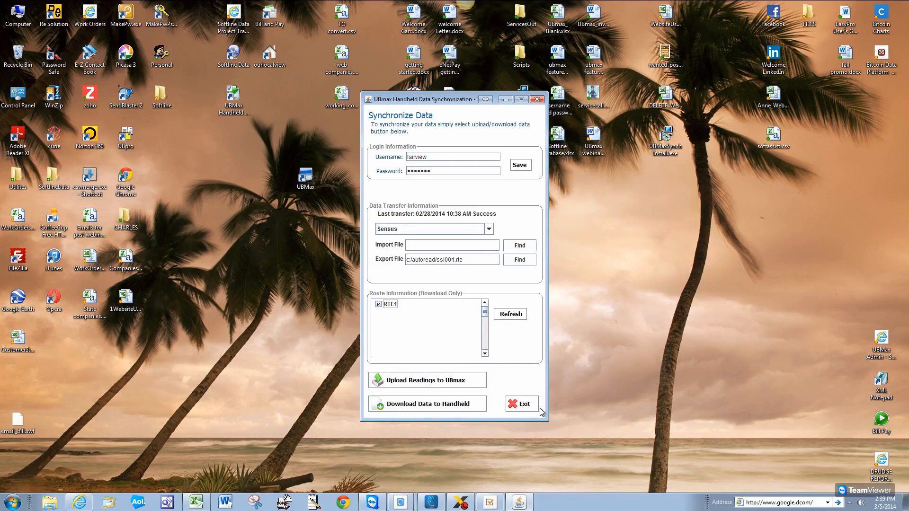
{"action": "left_click", "coordinate": [537, 99]}
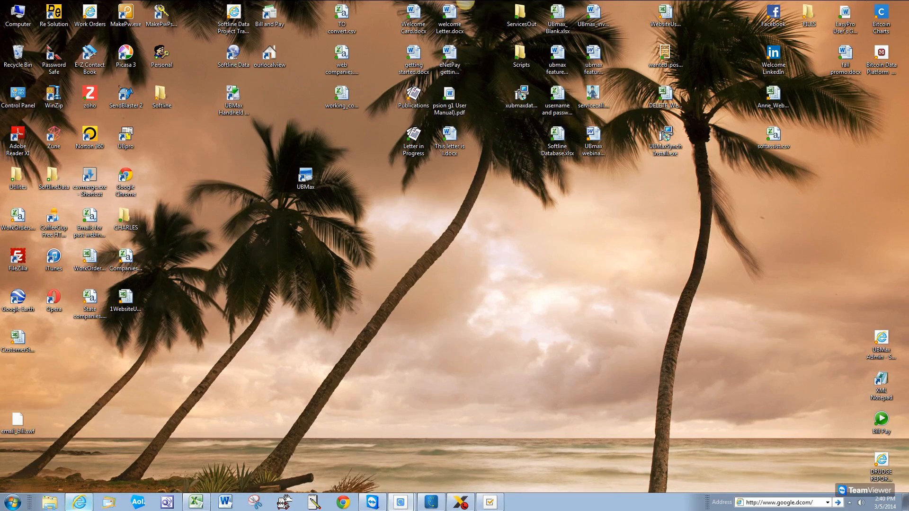
Restore Internet Explorer and open the Post/Edit Meter Readings page for 03/05/2014 unread meters
{"action": "mouse_move", "coordinate": [124, 509]}
{"action": "left_click", "coordinate": [79, 503]}
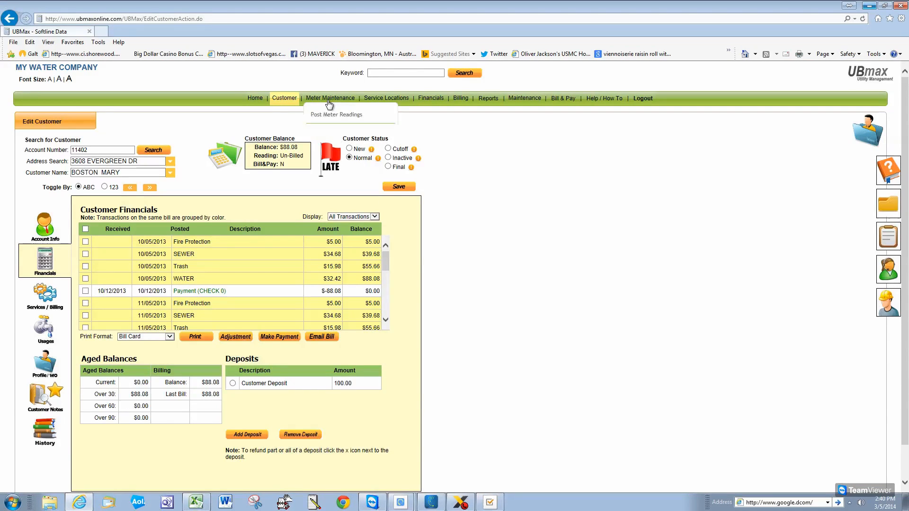
{"action": "left_click", "coordinate": [325, 115]}
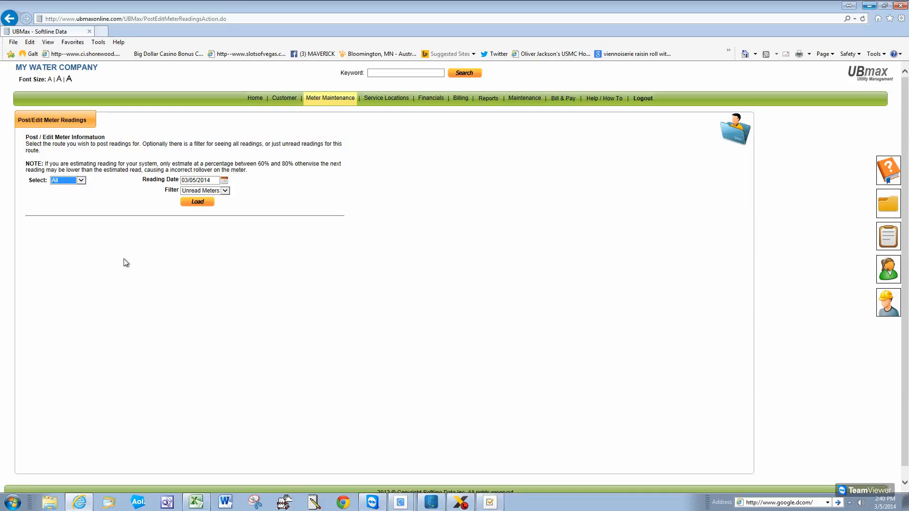
Load the unread meters and estimate readings for the first three meters
{"action": "left_click", "coordinate": [197, 202]}
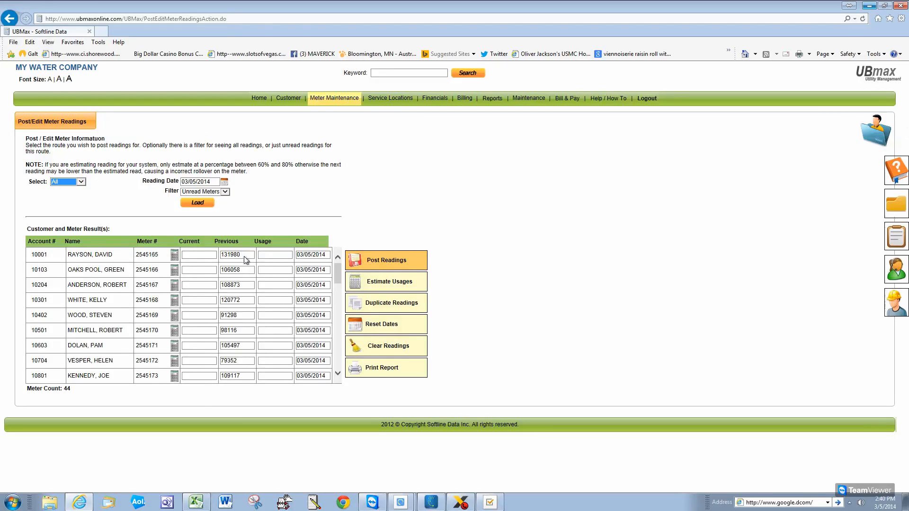
{"action": "mouse_move", "coordinate": [339, 274]}
{"action": "left_mouse_down"}
{"action": "mouse_move", "coordinate": [340, 300]}
{"action": "mouse_move", "coordinate": [339, 274]}
{"action": "left_mouse_up"}
{"action": "left_click", "coordinate": [174, 256]}
{"action": "left_click", "coordinate": [175, 273]}
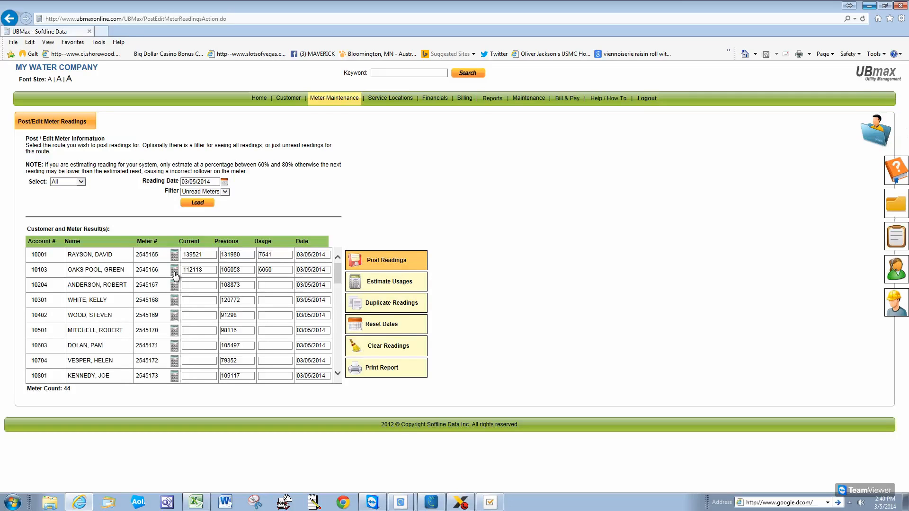
{"action": "left_click", "coordinate": [175, 285]}
Estimate usages for all meters, overwriting readings, and generate the Meter Reading report
{"action": "left_click", "coordinate": [361, 284]}
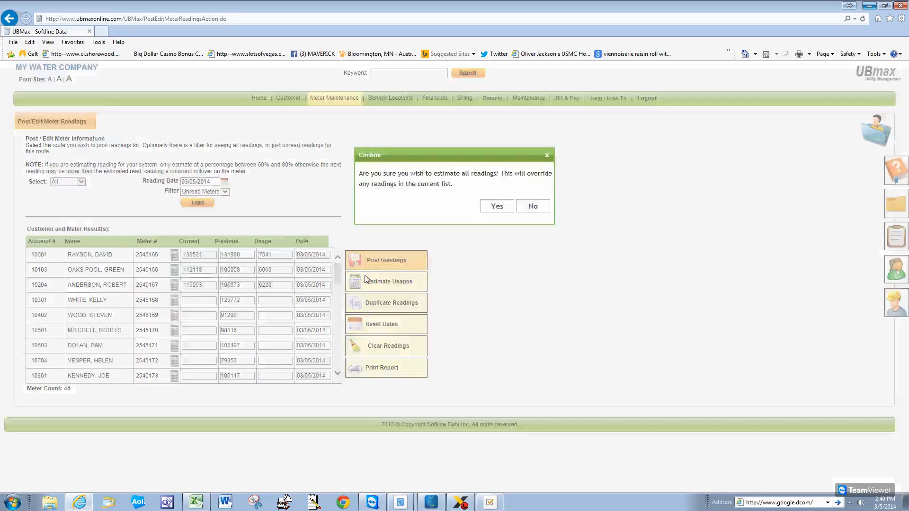
{"action": "left_click", "coordinate": [495, 206]}
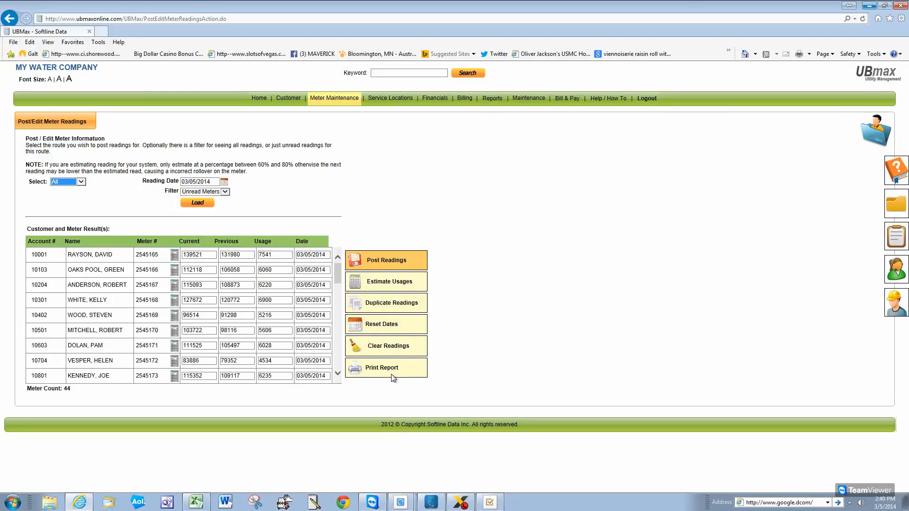
{"action": "left_click", "coordinate": [381, 368]}
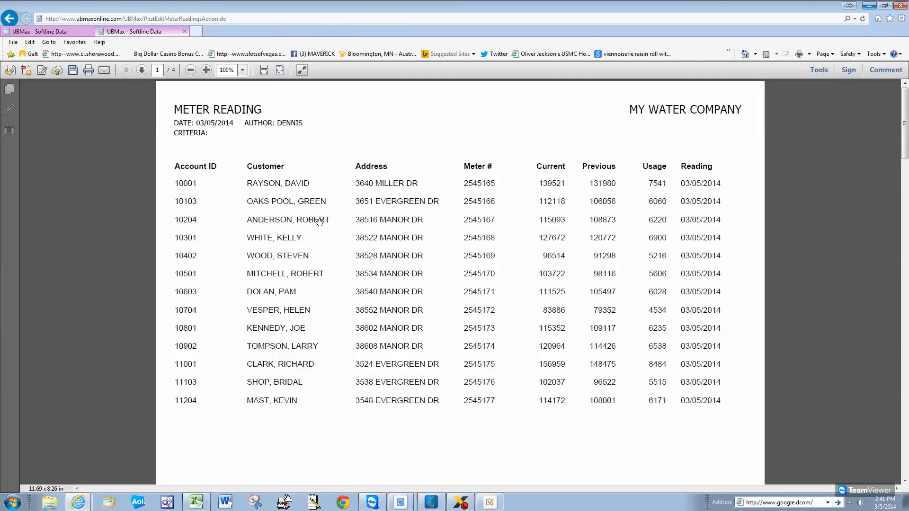
Scroll through the four-page report and search it for a customer's first name
{"action": "left_click_drag", "start_coordinate": [907, 116], "coordinate": [905, 441]}
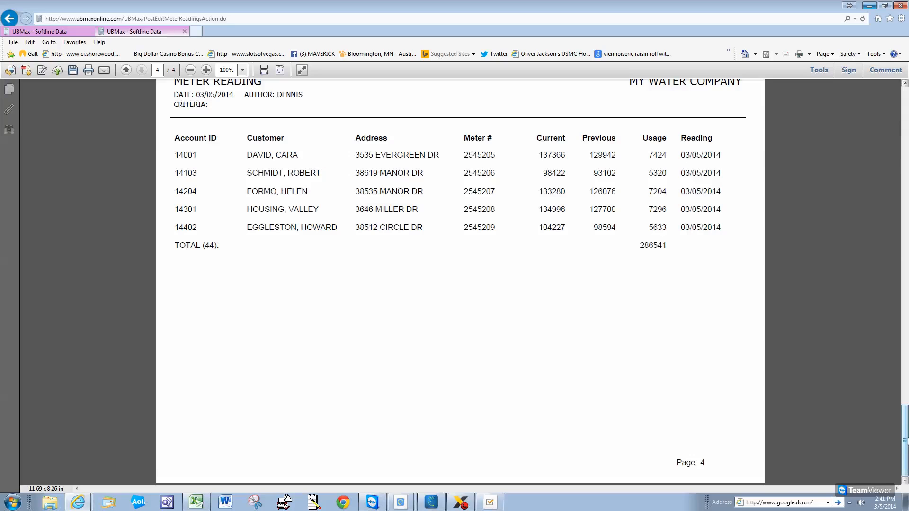
{"action": "left_click_drag", "start_coordinate": [905, 442], "coordinate": [905, 109]}
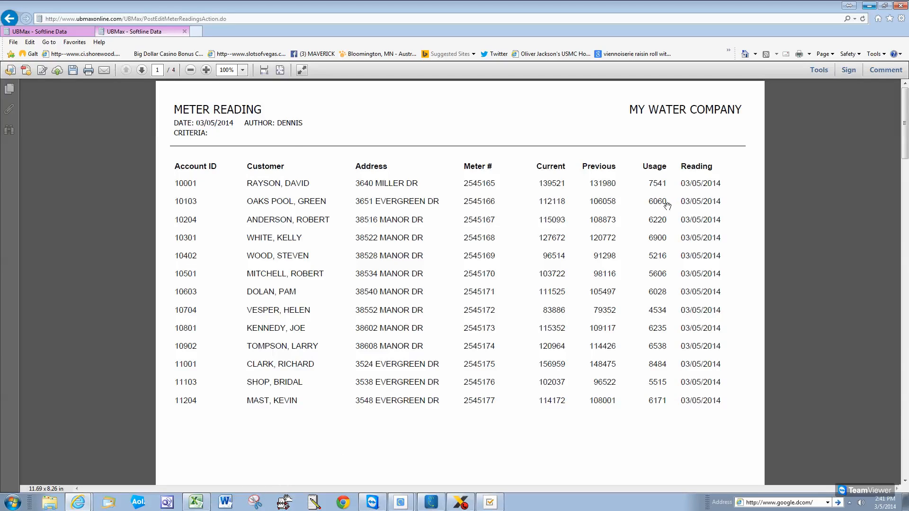
{"action": "right_click", "coordinate": [569, 114]}
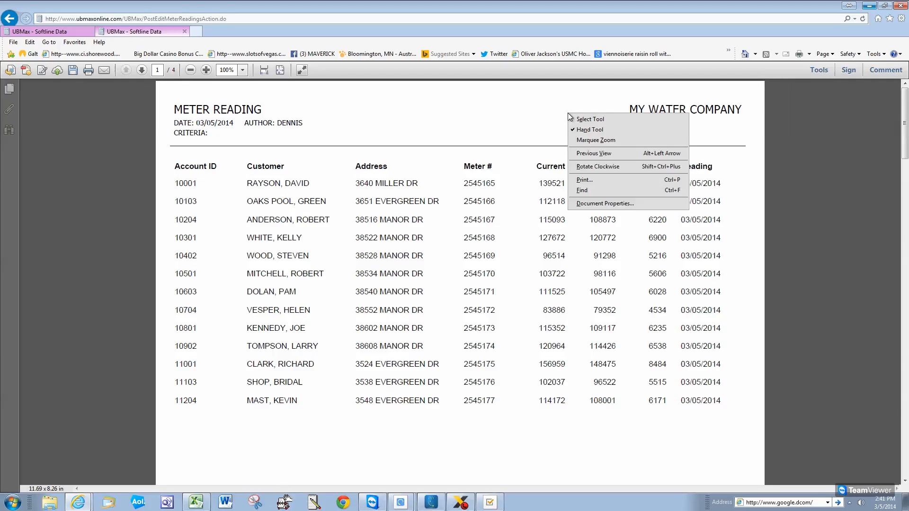
{"action": "left_click", "coordinate": [599, 190]}
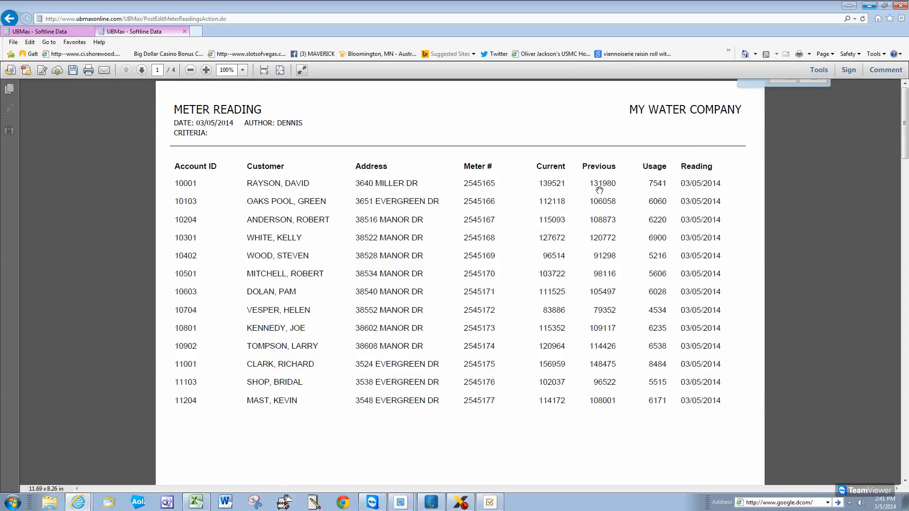
{"action": "type", "text": "helen"}
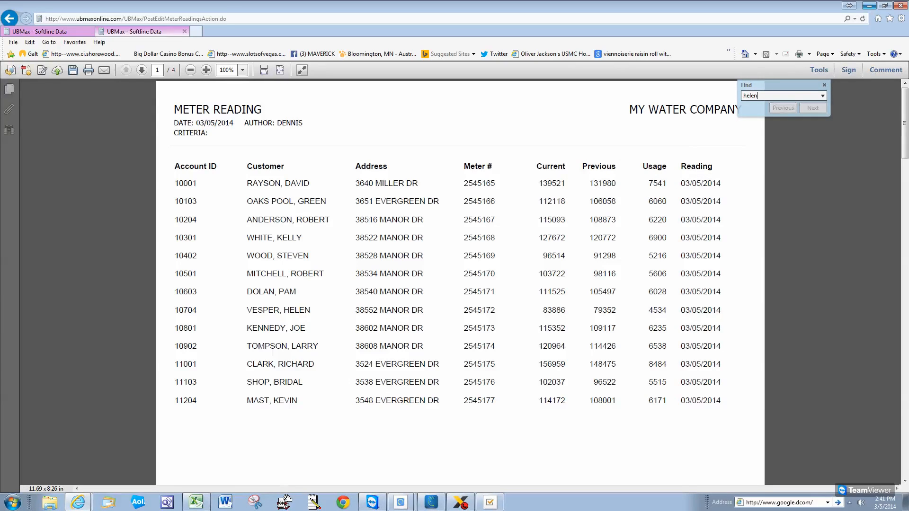
{"action": "key", "text": "Return"}
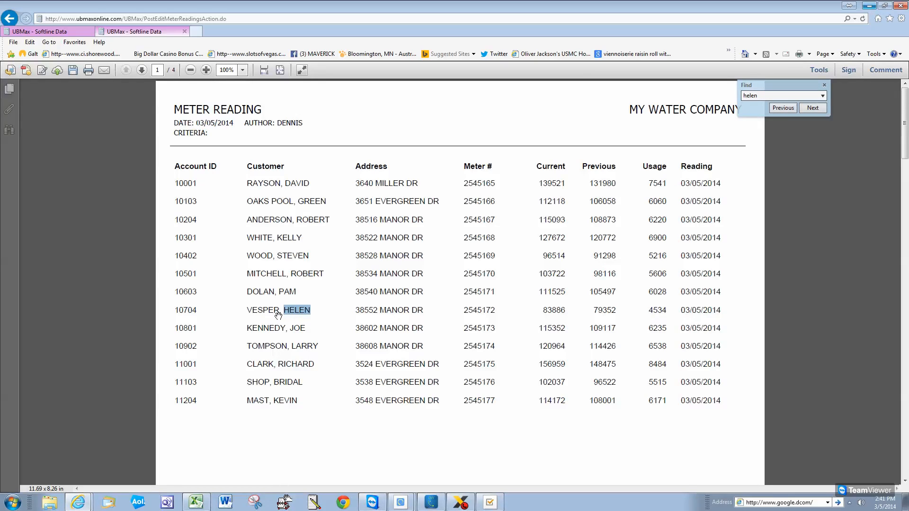
Step through the name matches, close the search, and close the report
{"action": "left_click", "coordinate": [815, 108]}
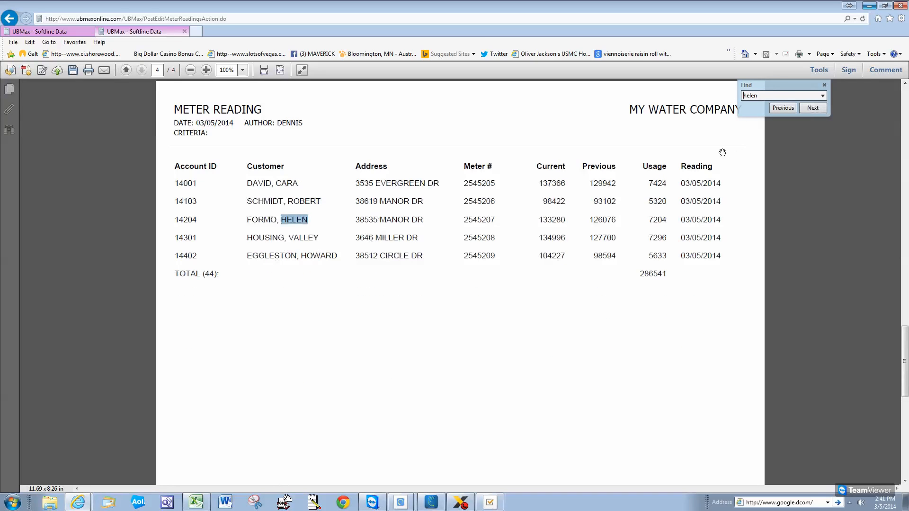
{"action": "left_click", "coordinate": [801, 110]}
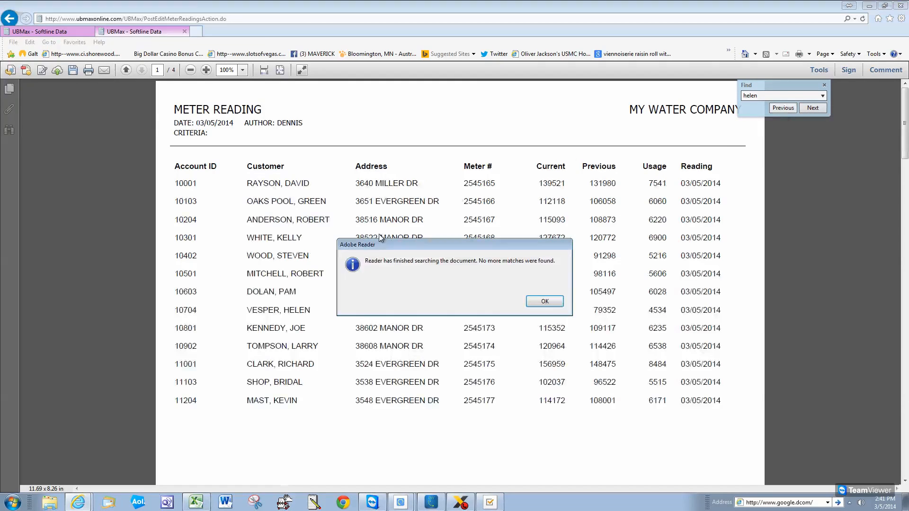
{"action": "left_click", "coordinate": [552, 306]}
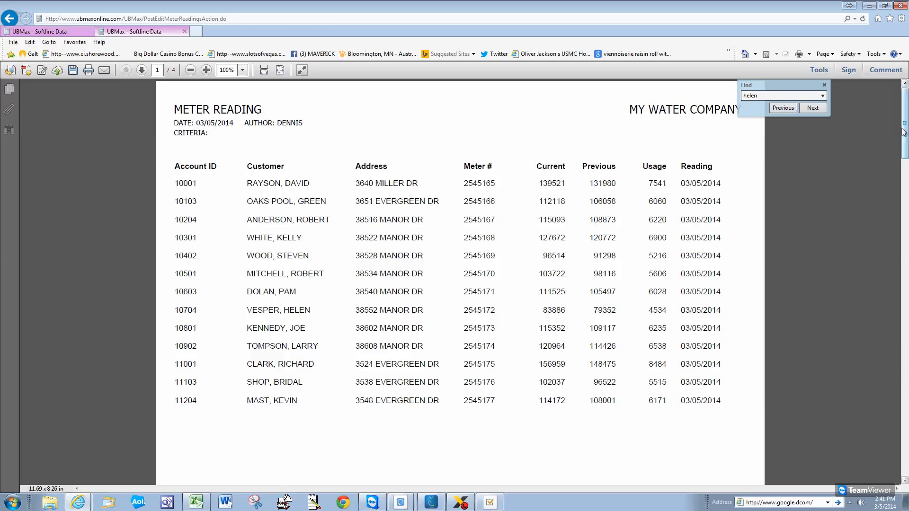
{"action": "left_click", "coordinate": [825, 85]}
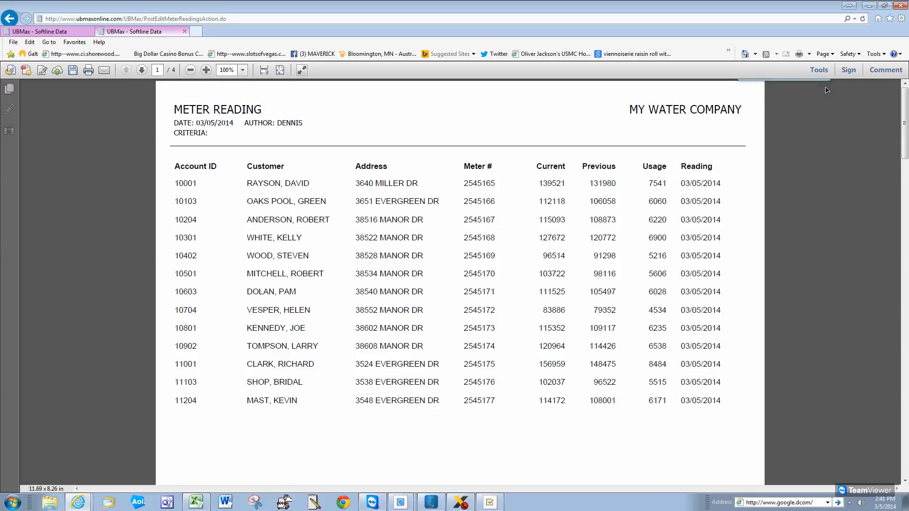
{"action": "right_click", "coordinate": [511, 134]}
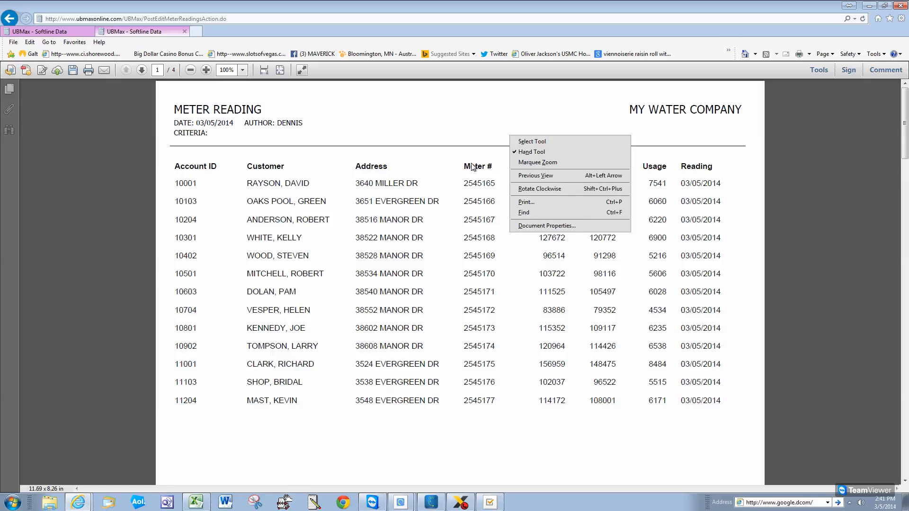
{"action": "left_click", "coordinate": [184, 31]}
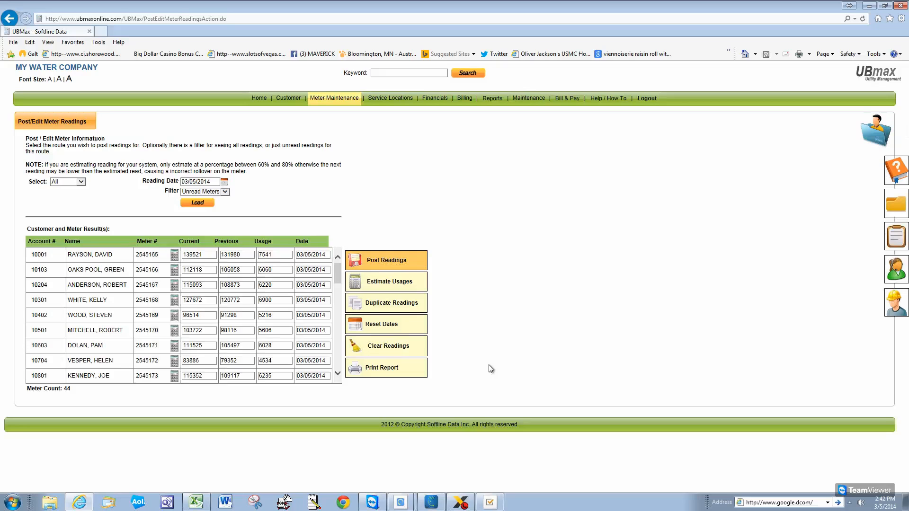
Regenerate and close the meter reading report, then post the readings and acknowledge Save Complete
{"action": "left_click", "coordinate": [377, 366]}
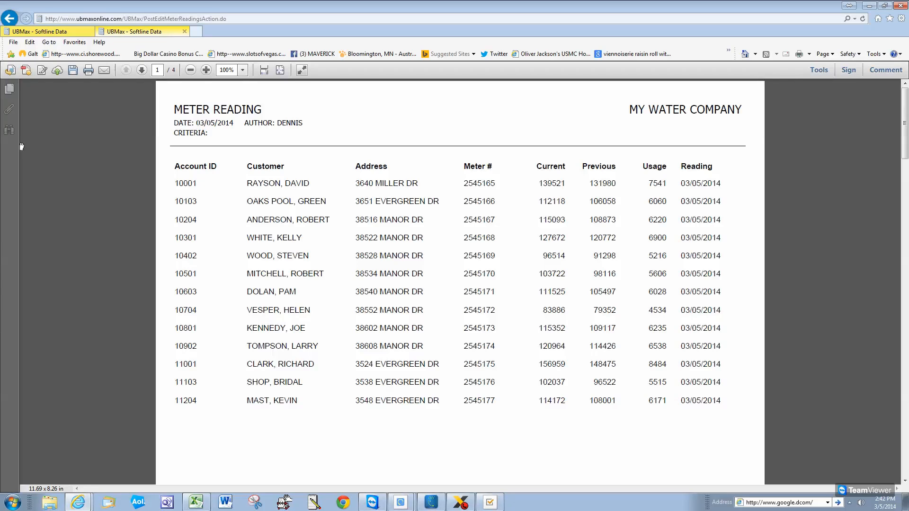
{"action": "left_click", "coordinate": [185, 32]}
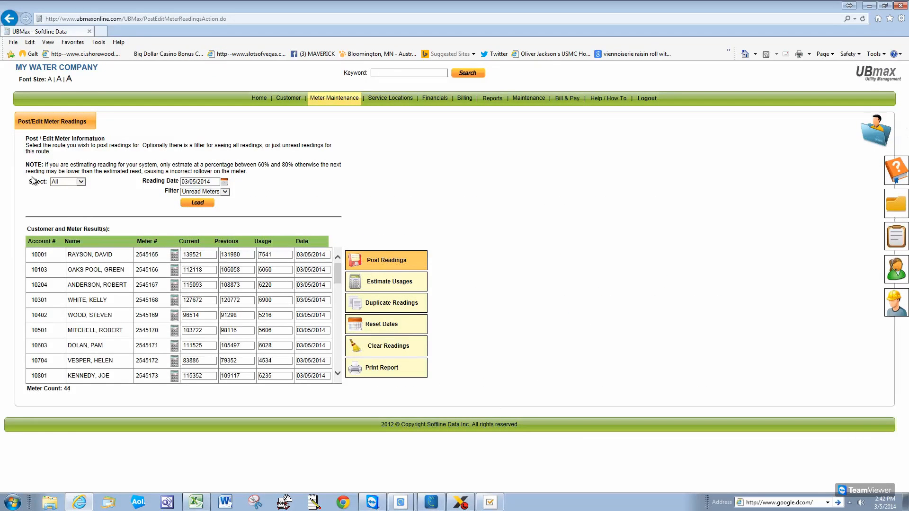
{"action": "left_click", "coordinate": [372, 262]}
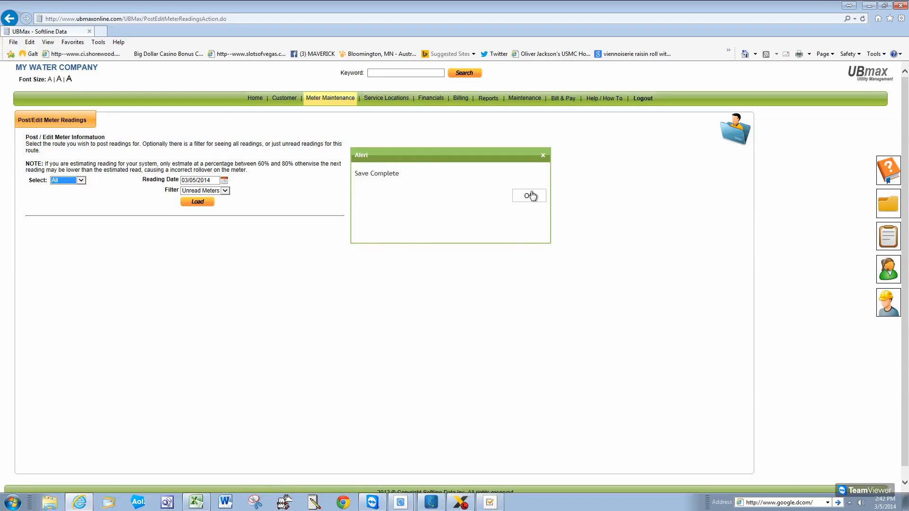
{"action": "left_click", "coordinate": [532, 194]}
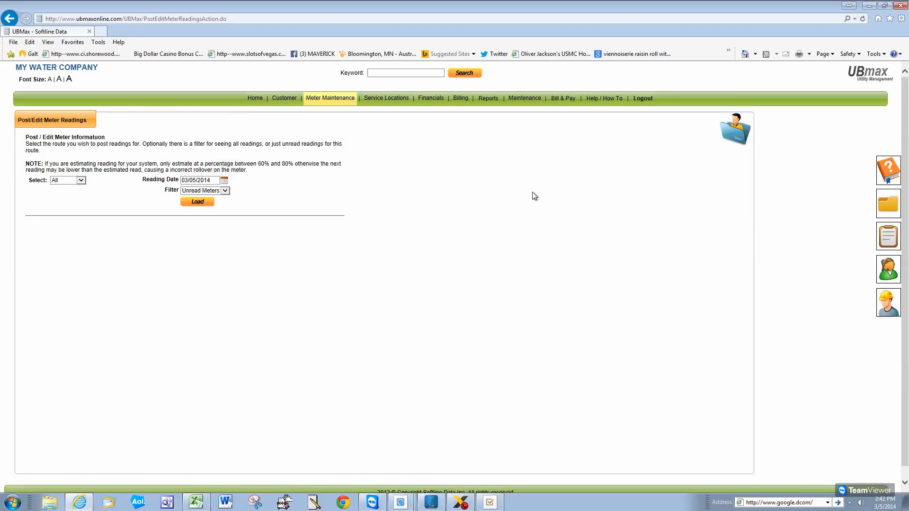
Reload the meter list with the filter set to All Meters
{"action": "left_click", "coordinate": [225, 191]}
{"action": "left_click", "coordinate": [206, 201]}
{"action": "left_click", "coordinate": [199, 206]}
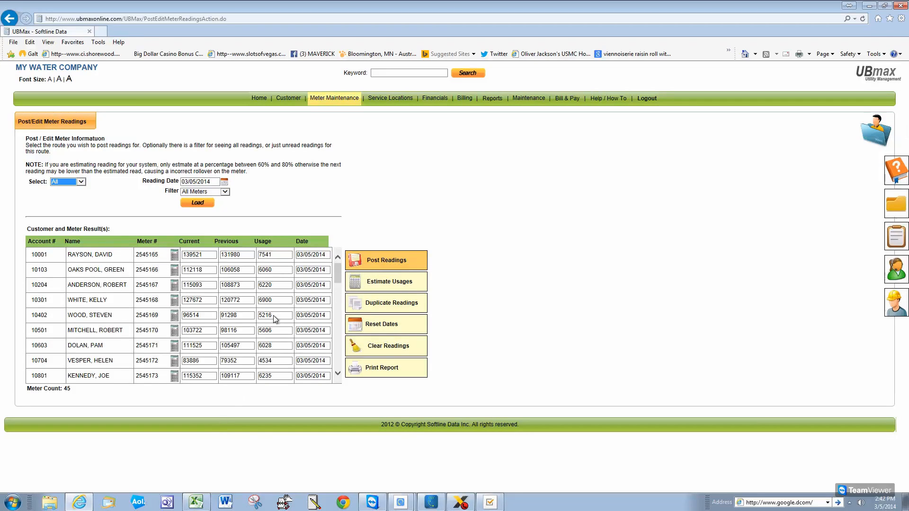
In Post Payments / Drafts, add a check payment for the first account with its check number
{"action": "left_click", "coordinate": [435, 99]}
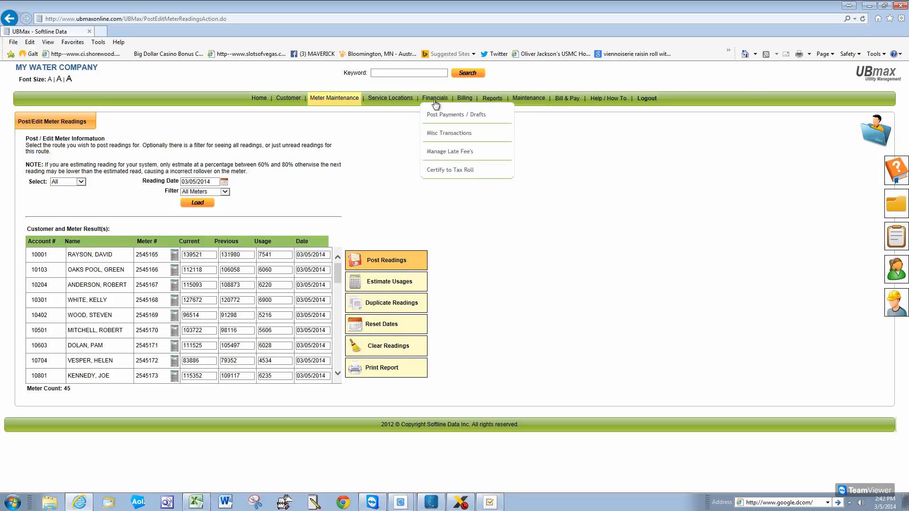
{"action": "left_click", "coordinate": [456, 118]}
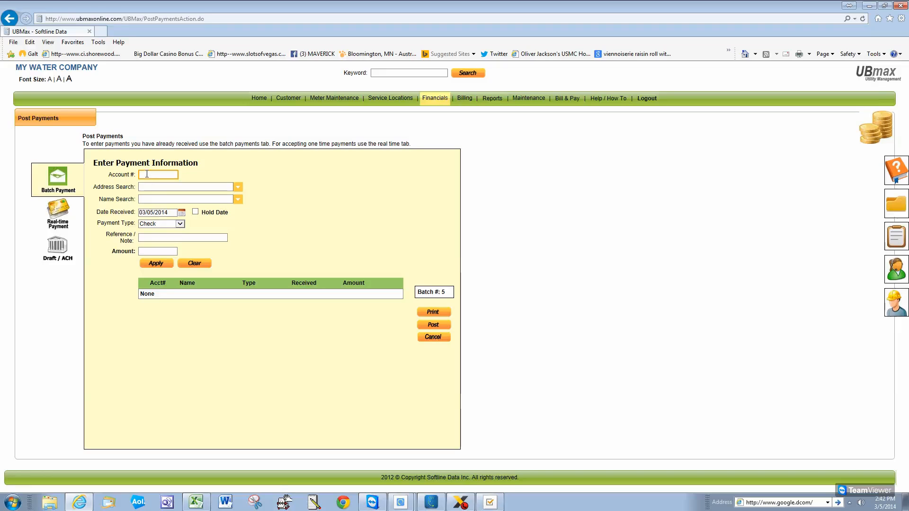
{"action": "type", "text": "10402"}
{"action": "key", "text": "Tab"}
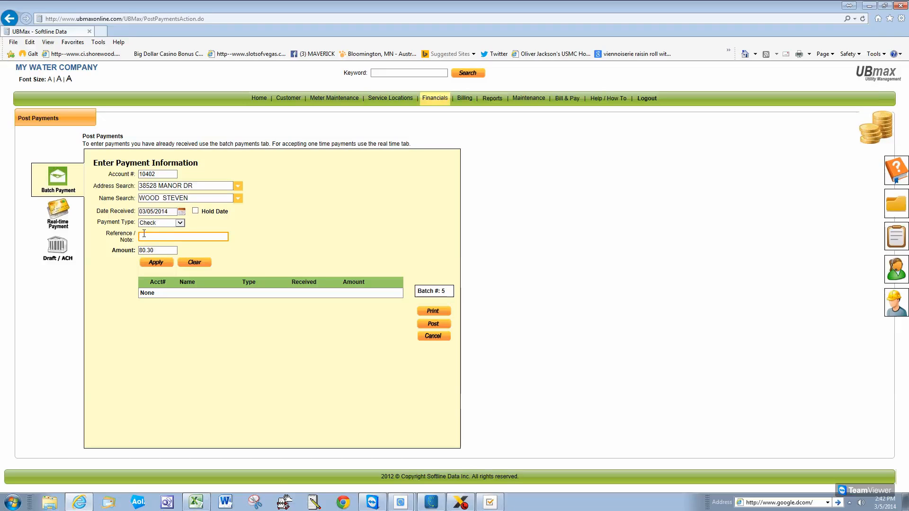
{"action": "type", "text": "12141"}
{"action": "left_click", "coordinate": [158, 262]}
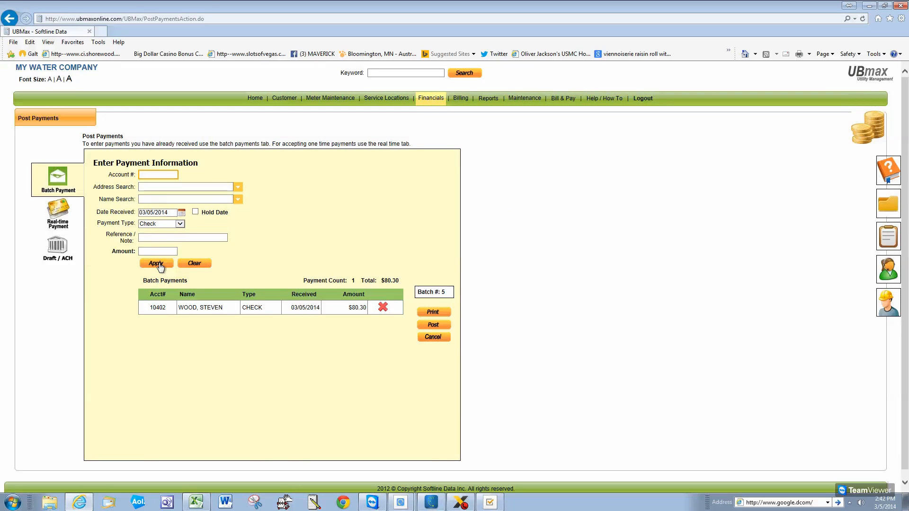
Add a cash payment for the second account to the batch
{"action": "type", "text": "10204"}
{"action": "key", "text": "Tab"}
{"action": "left_click", "coordinate": [166, 236]}
{"action": "left_click", "coordinate": [180, 222]}
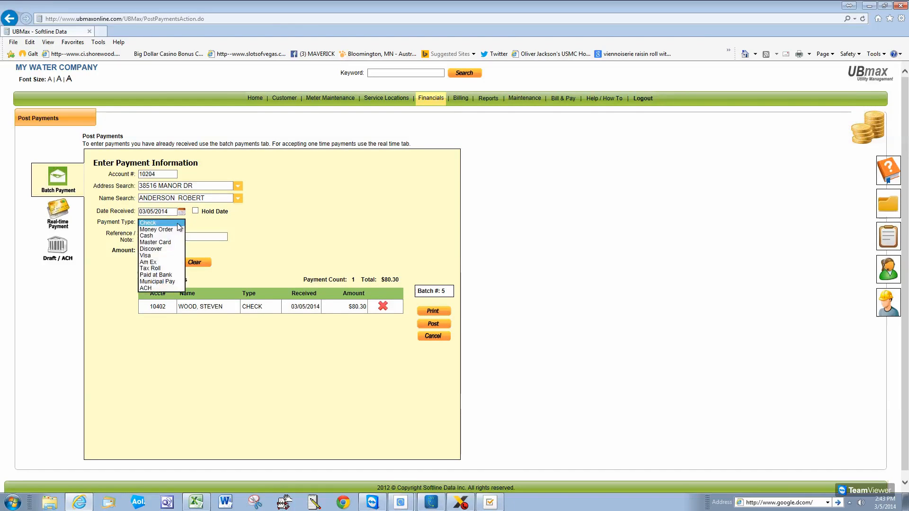
{"action": "left_click", "coordinate": [151, 236]}
{"action": "left_click", "coordinate": [153, 265]}
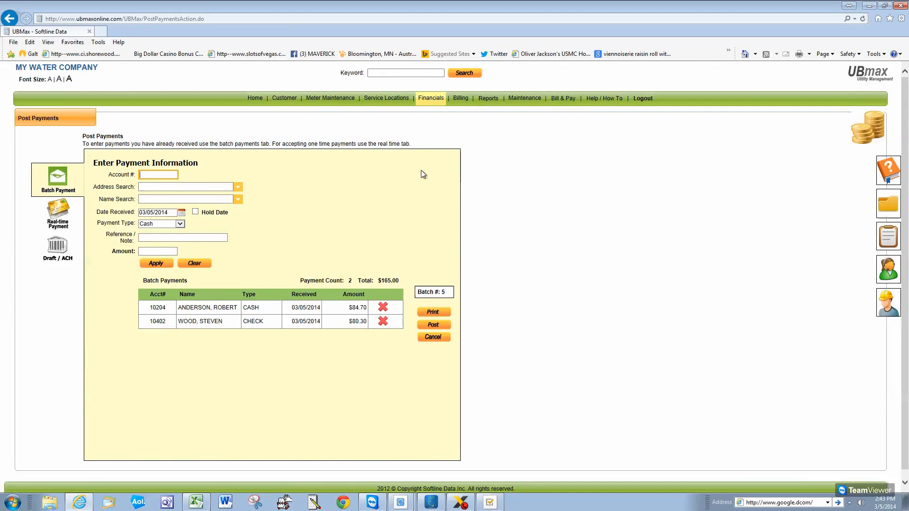
Add an $84.76 money order for a customer found by name, with its reference number
{"action": "left_click", "coordinate": [161, 199]}
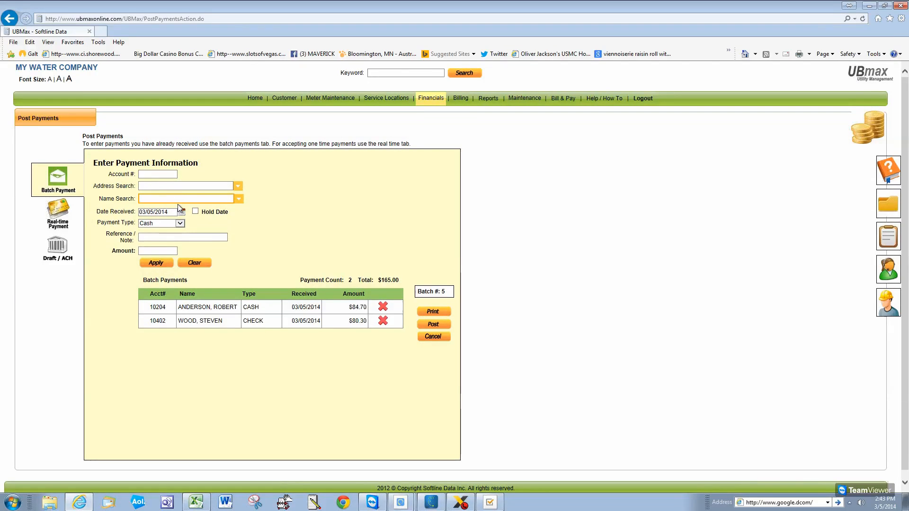
{"action": "type", "text": "joe"}
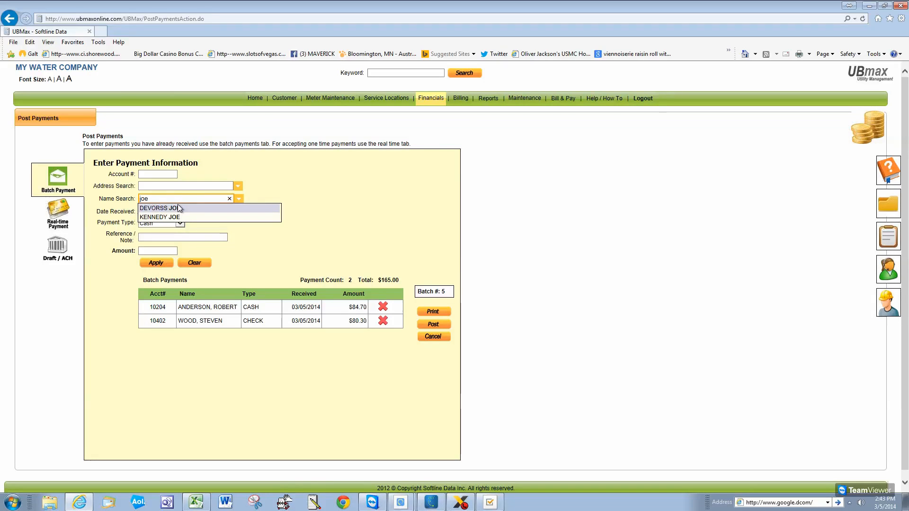
{"action": "left_click", "coordinate": [184, 218]}
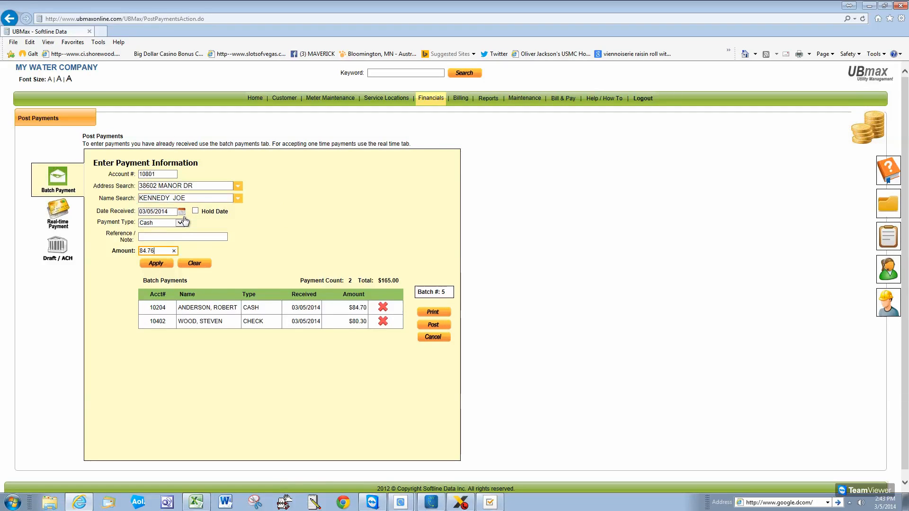
{"action": "left_click", "coordinate": [181, 223]}
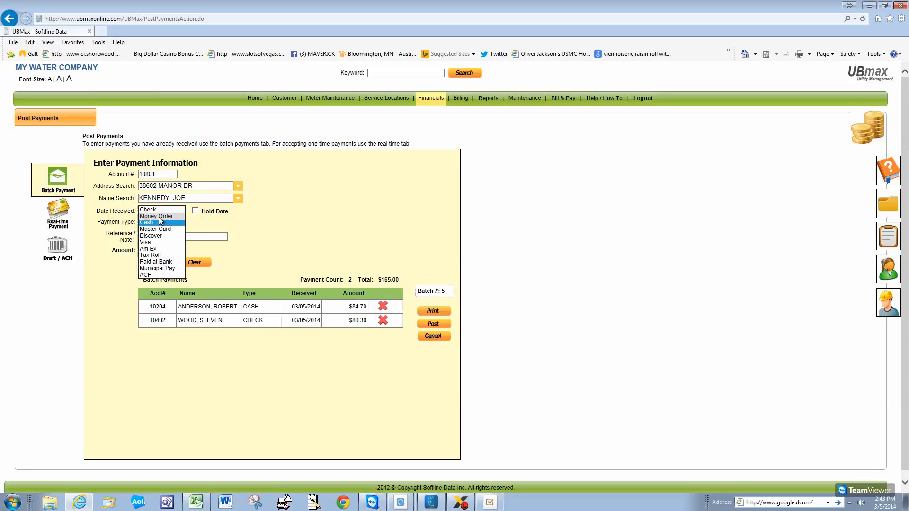
{"action": "left_click", "coordinate": [157, 216]}
{"action": "left_click", "coordinate": [157, 238]}
{"action": "type", "text": "212124"}
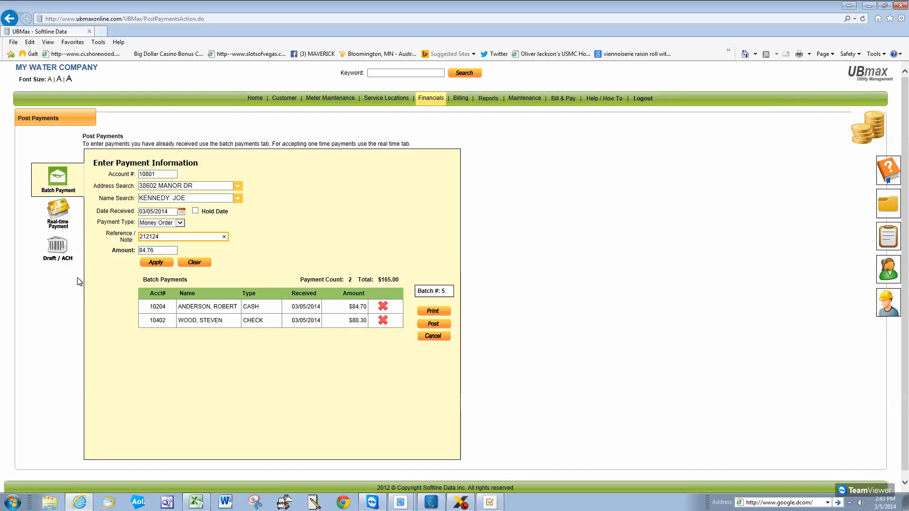
{"action": "left_click", "coordinate": [165, 262]}
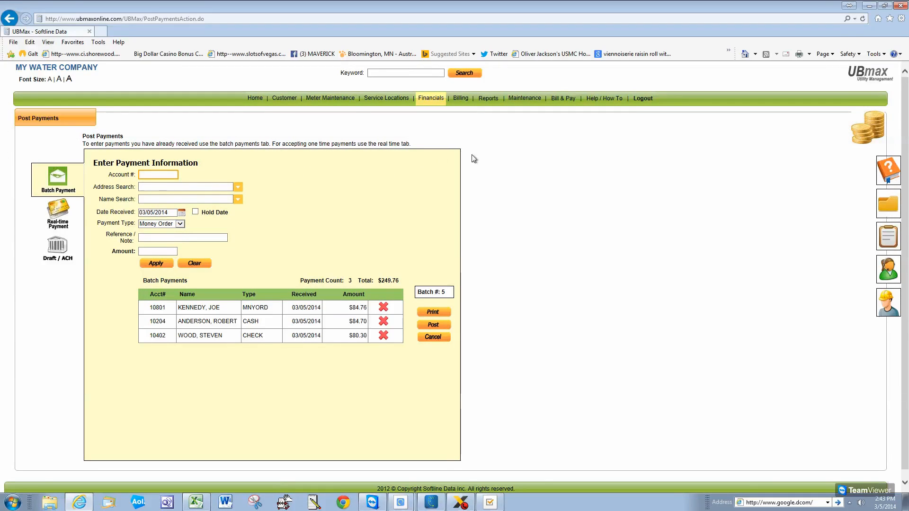
View the batch 5 payment report, then post the batch and acknowledge Save Complete
{"action": "left_click", "coordinate": [433, 313]}
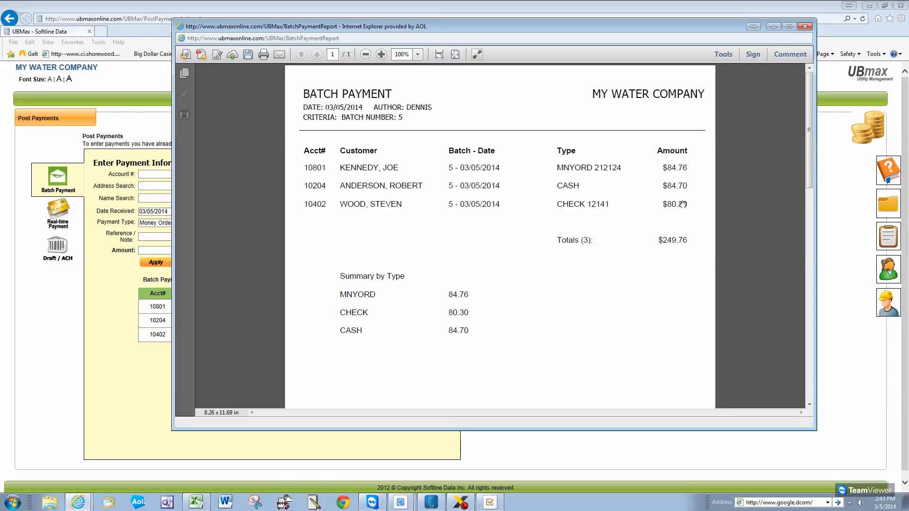
{"action": "left_click", "coordinate": [807, 29]}
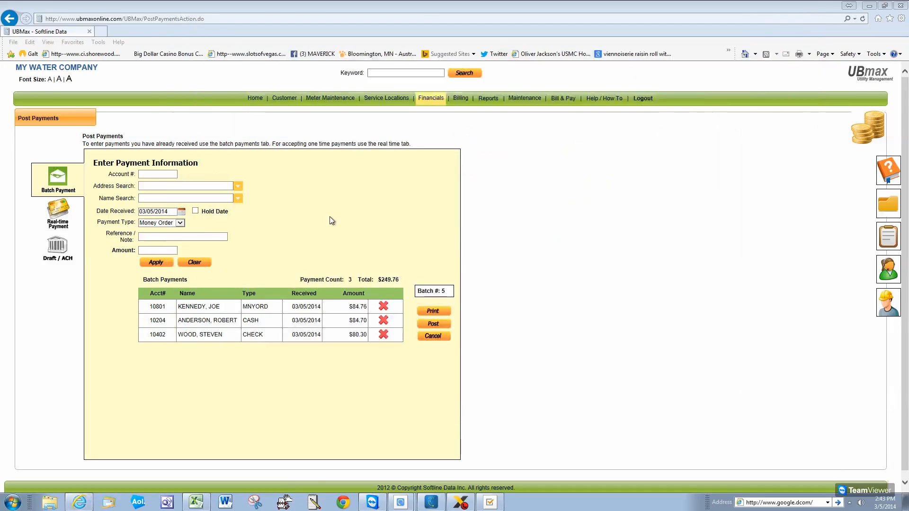
{"action": "left_click", "coordinate": [434, 324]}
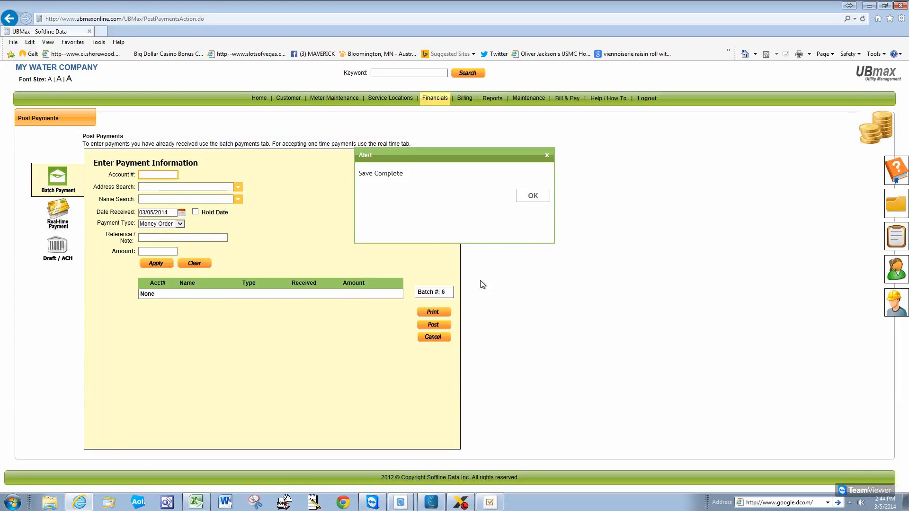
{"action": "left_click", "coordinate": [533, 196]}
Open Reports, choose the Payment Report, and filter it to Today's payments
{"action": "left_click", "coordinate": [491, 100]}
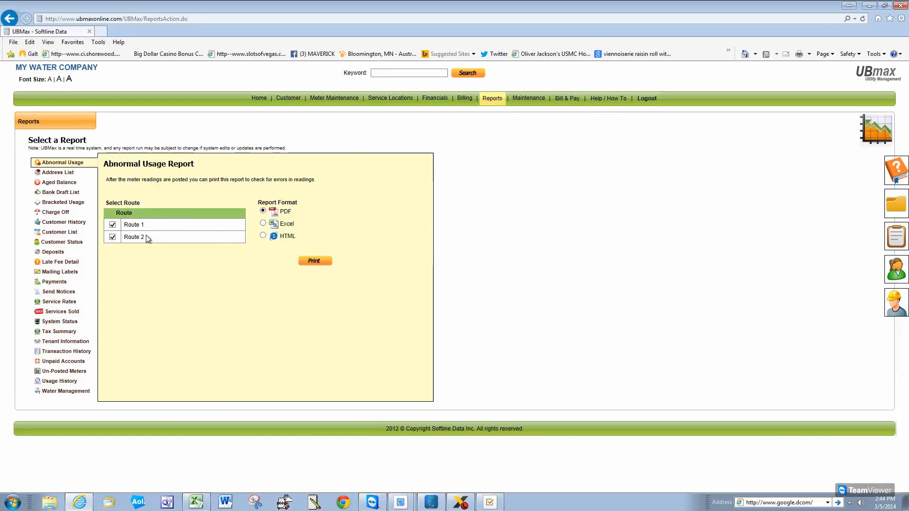
{"action": "left_click", "coordinate": [59, 282]}
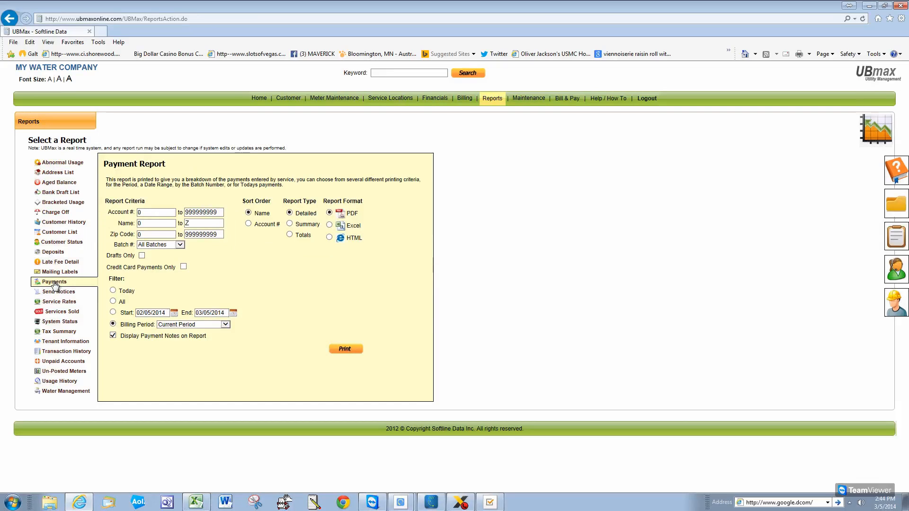
{"action": "left_click", "coordinate": [113, 290]}
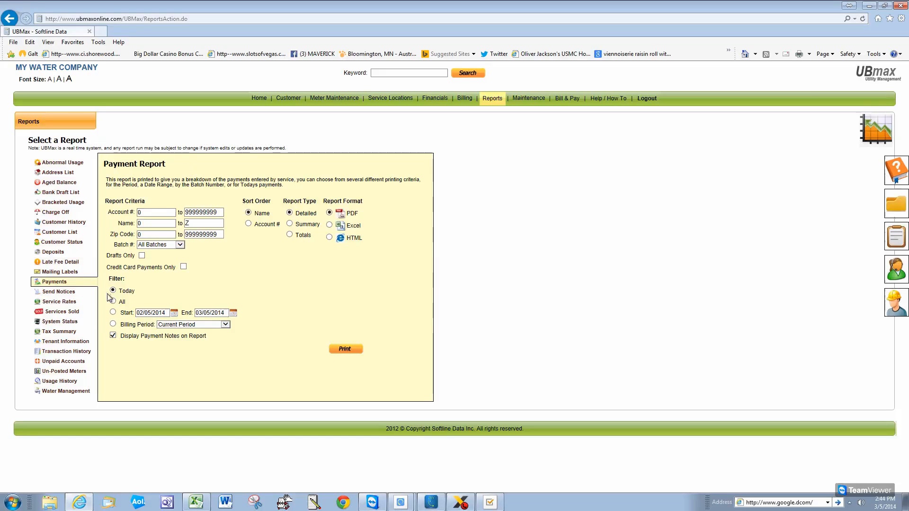
Print today's Payment Report as a PDF, scroll through its totals, and close it
{"action": "left_click", "coordinate": [346, 351]}
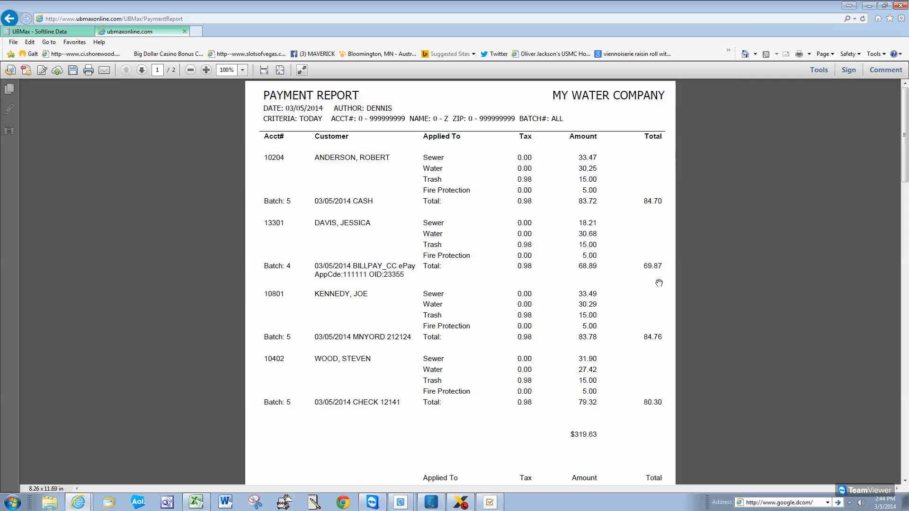
{"action": "left_click_drag", "start_coordinate": [905, 154], "coordinate": [905, 251]}
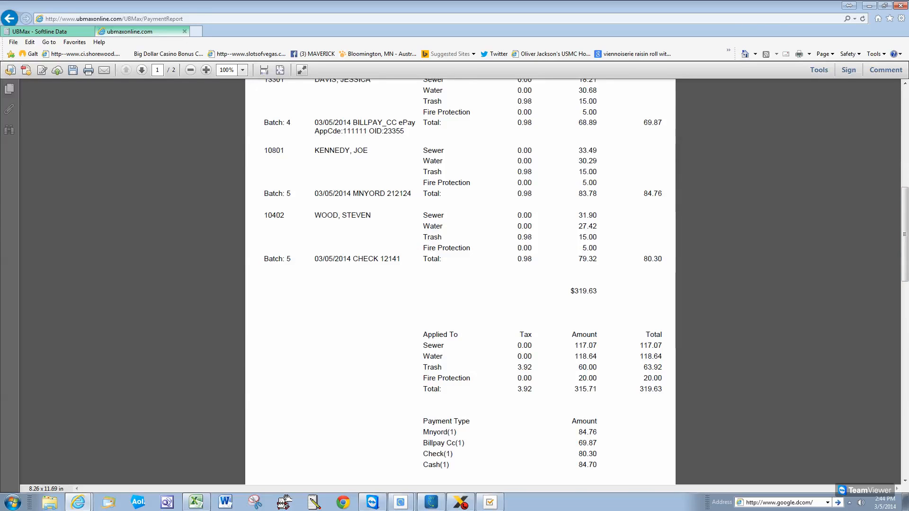
{"action": "left_click_drag", "start_coordinate": [903, 215], "coordinate": [899, 248]}
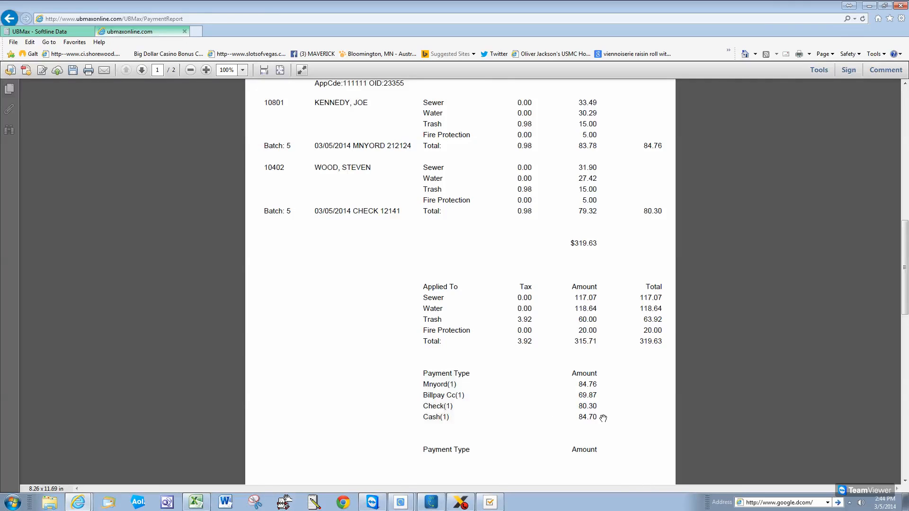
{"action": "left_click_drag", "start_coordinate": [904, 263], "coordinate": [868, 107]}
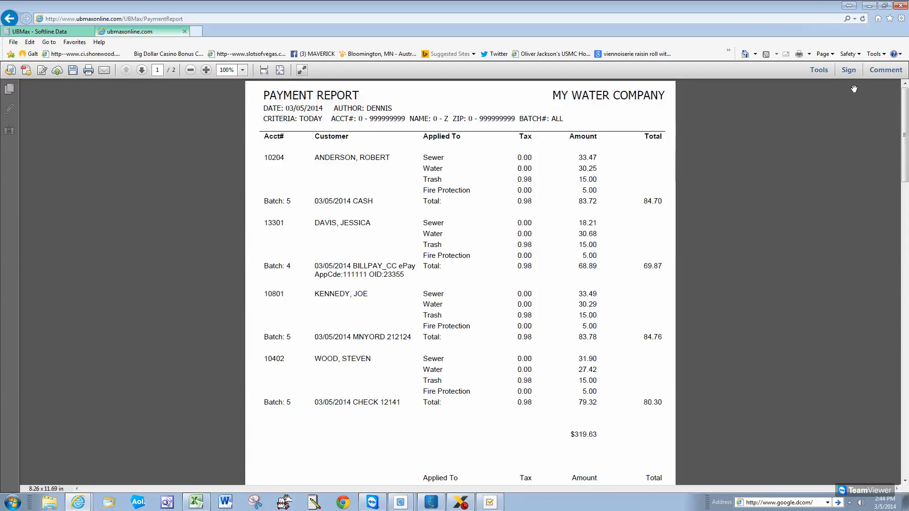
{"action": "left_click", "coordinate": [185, 32]}
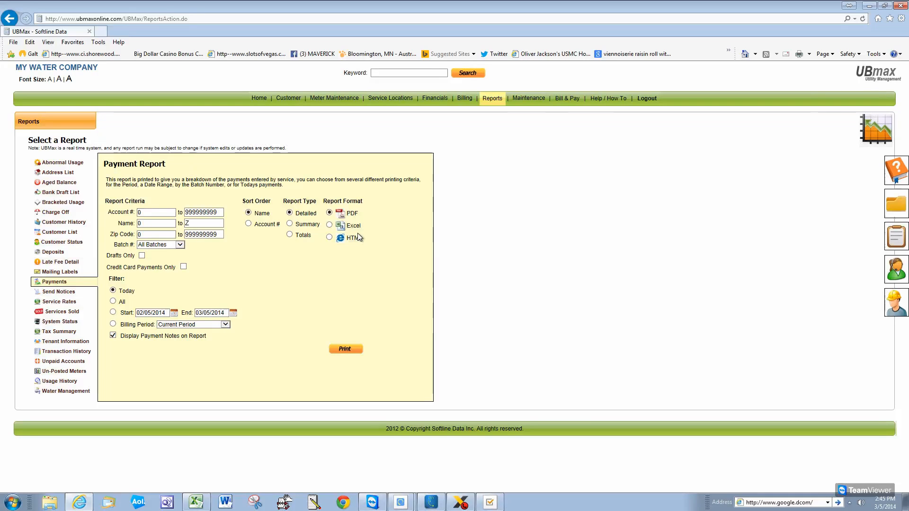
Open the Excel payment report, close SFI TRANSACTIONS.xlsx, and maximize the PaymentReport window
{"action": "left_click", "coordinate": [345, 350]}
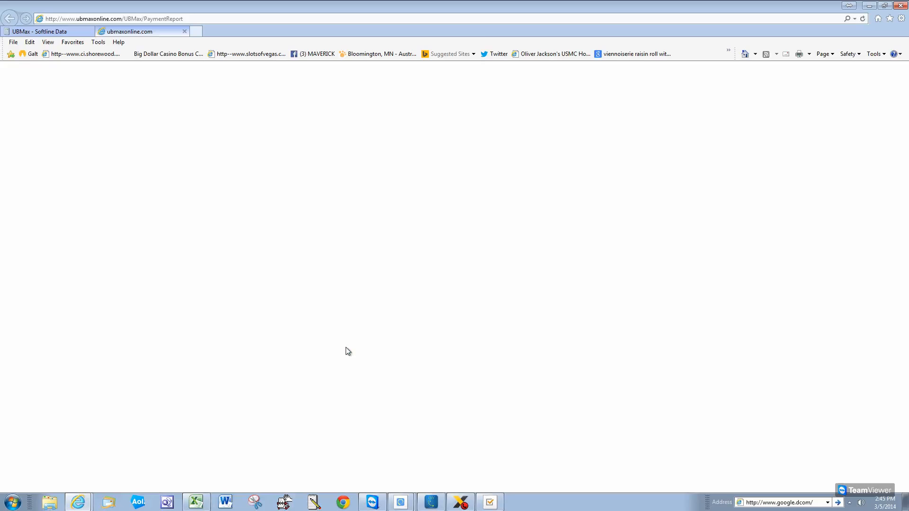
{"action": "left_click", "coordinate": [392, 231]}
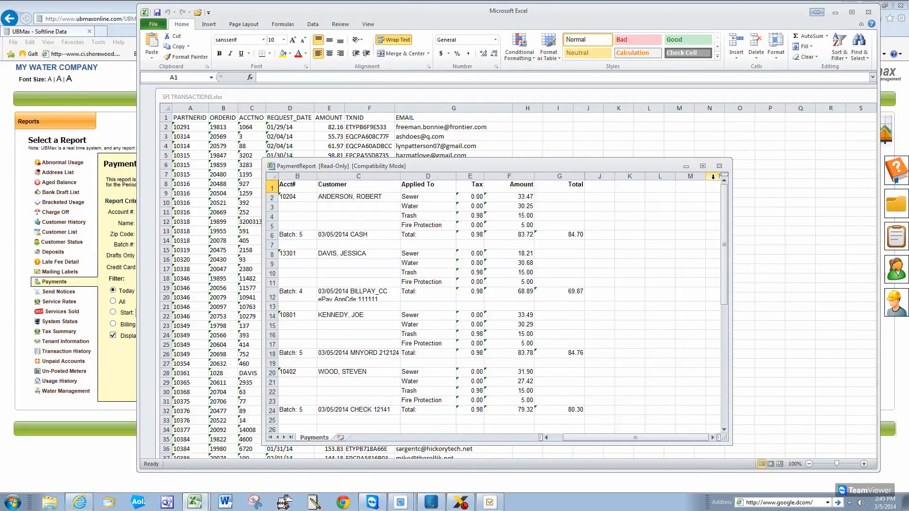
{"action": "left_click", "coordinate": [822, 95]}
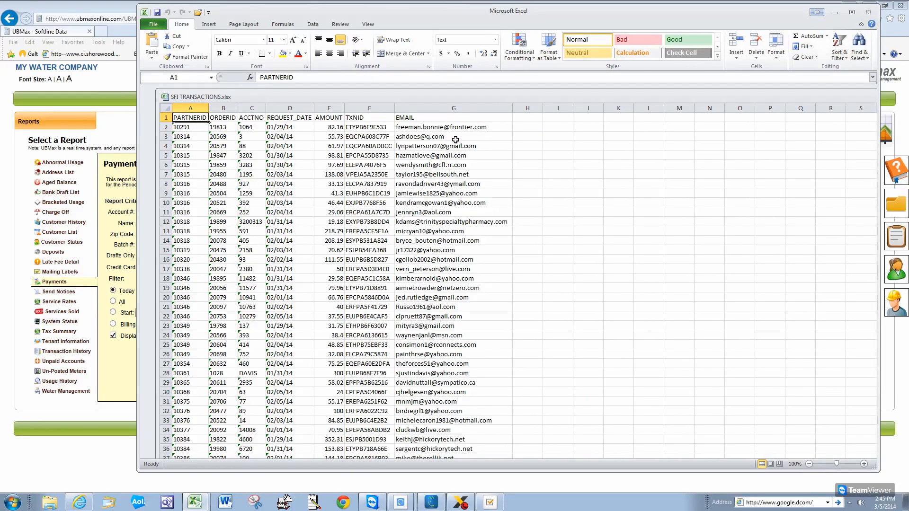
{"action": "left_click_drag", "start_coordinate": [451, 96], "coordinate": [311, 131]}
{"action": "left_click_drag", "start_coordinate": [808, 133], "coordinate": [661, 133]}
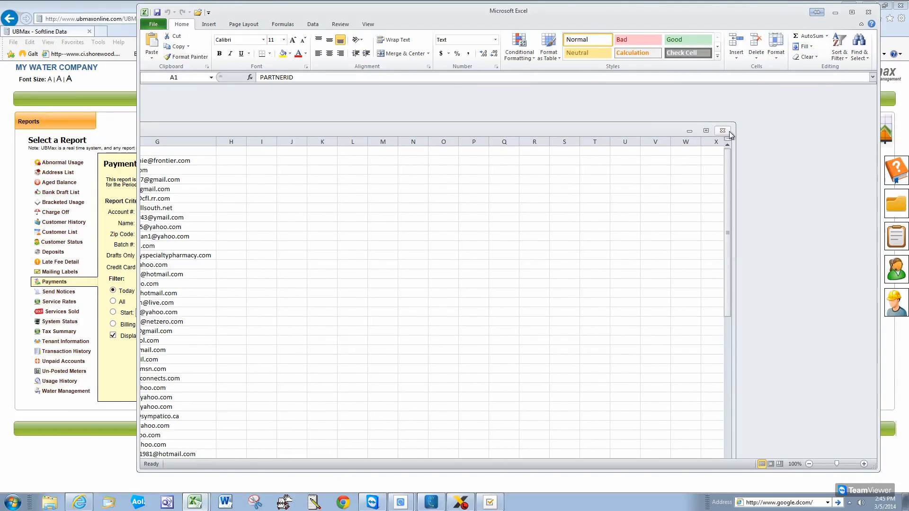
{"action": "left_click", "coordinate": [726, 132]}
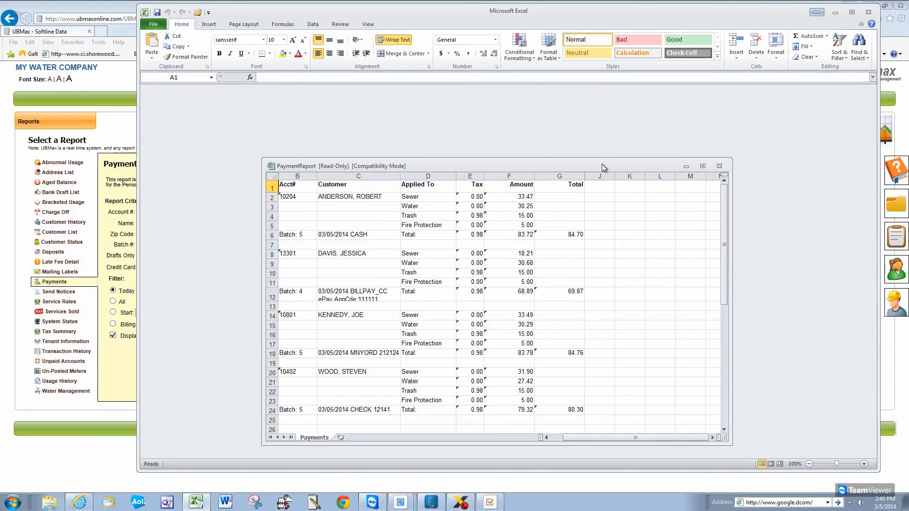
{"action": "double_click", "coordinate": [601, 164]}
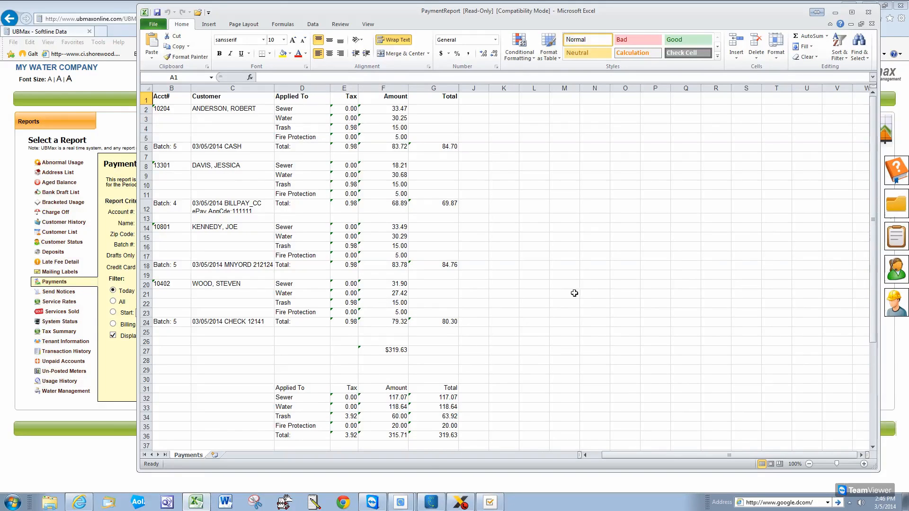
Generate the Aged Balance Report in Excel format and open it in Excel
{"action": "left_click", "coordinate": [869, 14]}
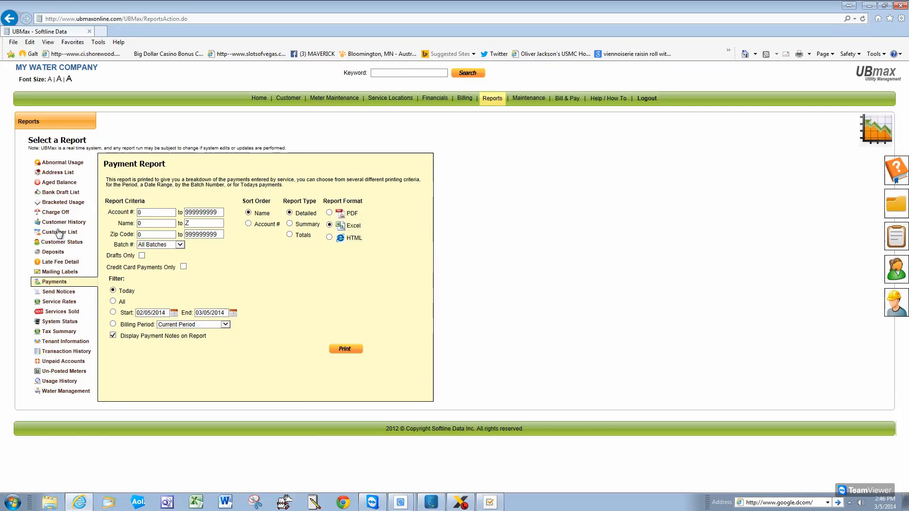
{"action": "left_click", "coordinate": [57, 182]}
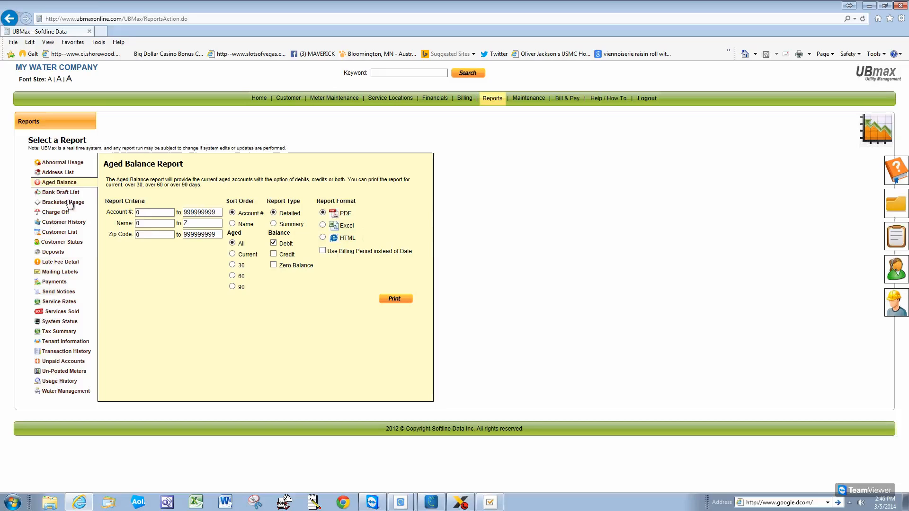
{"action": "left_click", "coordinate": [323, 226]}
{"action": "left_click", "coordinate": [396, 299]}
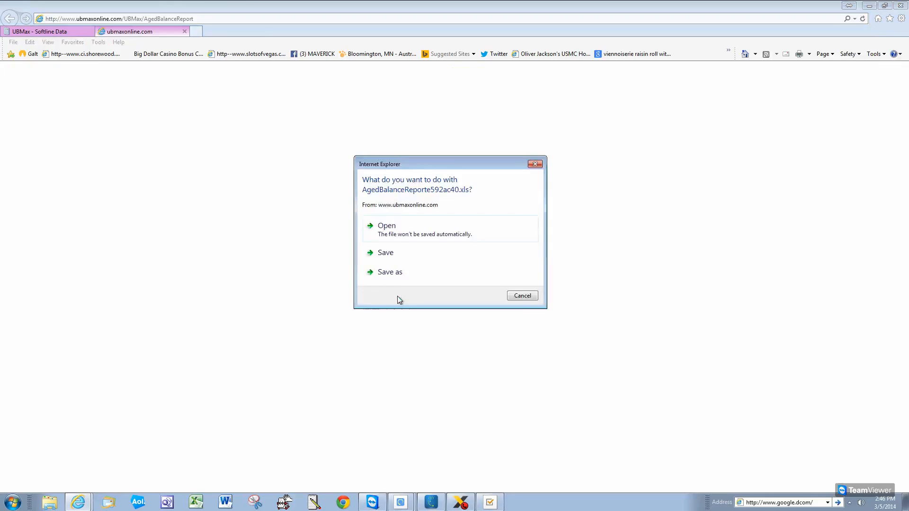
{"action": "left_click", "coordinate": [383, 229]}
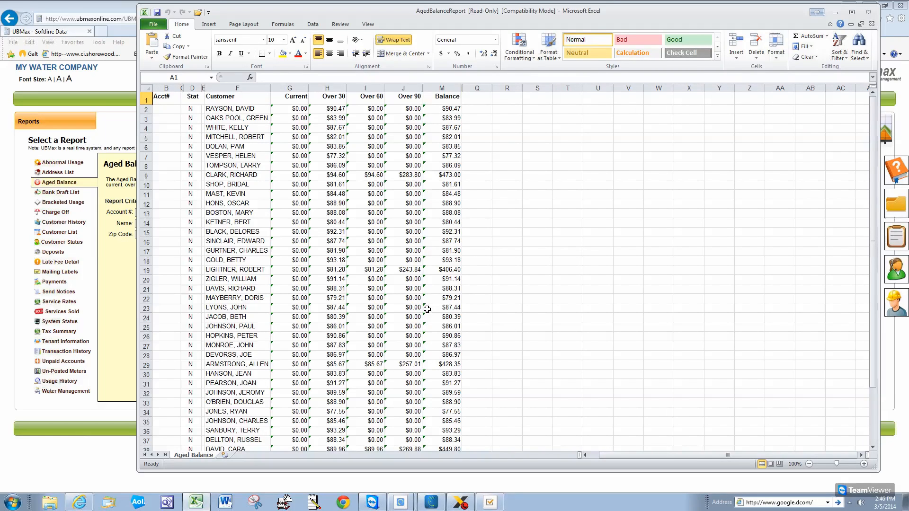
Copy the amount columns G6:M27 and paste them starting at cell R6
{"action": "left_click_drag", "start_coordinate": [295, 146], "coordinate": [445, 345]}
{"action": "right_click", "coordinate": [360, 249]}
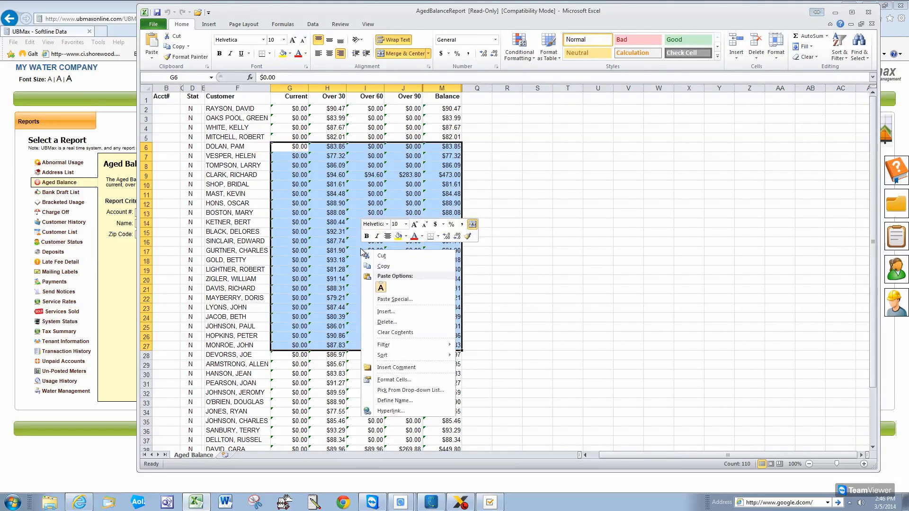
{"action": "left_click", "coordinate": [383, 266]}
{"action": "left_click", "coordinate": [512, 148]}
{"action": "right_click", "coordinate": [515, 151]}
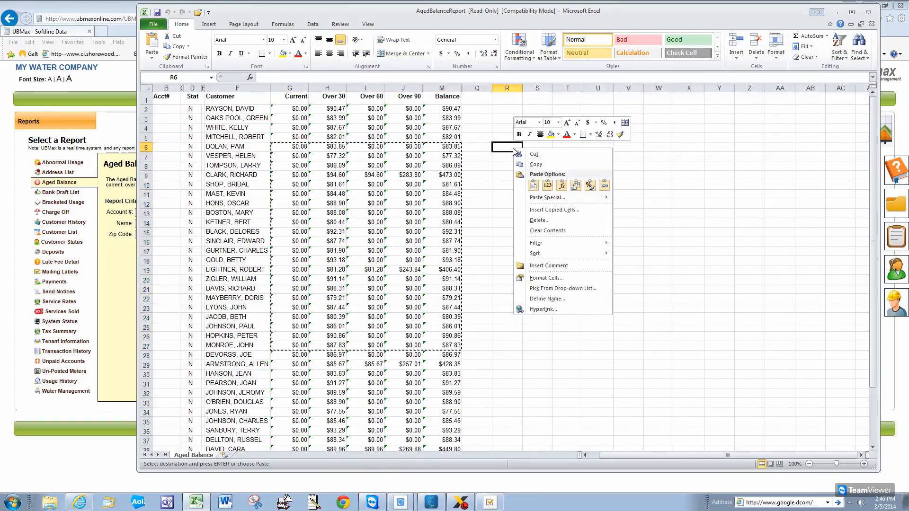
{"action": "left_click", "coordinate": [533, 185]}
Convert the pasted R6:Y27 values from text to numbers
{"action": "left_click", "coordinate": [486, 150]}
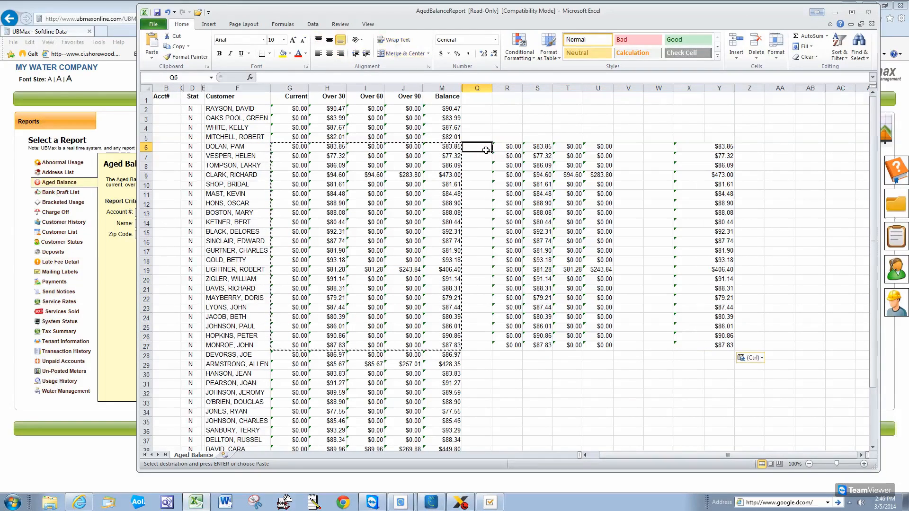
{"action": "left_click", "coordinate": [509, 163]}
{"action": "left_click_drag", "start_coordinate": [505, 148], "coordinate": [725, 343]}
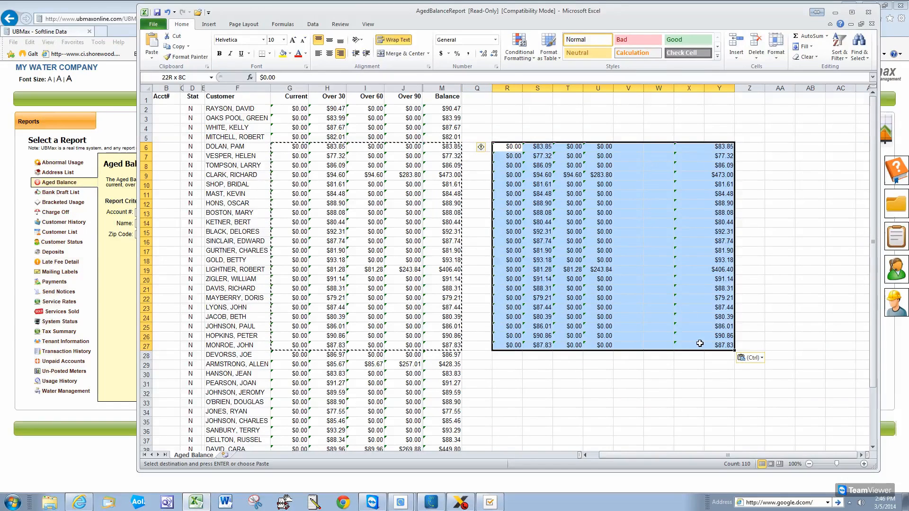
{"action": "left_click", "coordinate": [484, 150]}
{"action": "left_click", "coordinate": [502, 174]}
{"action": "left_click", "coordinate": [598, 223]}
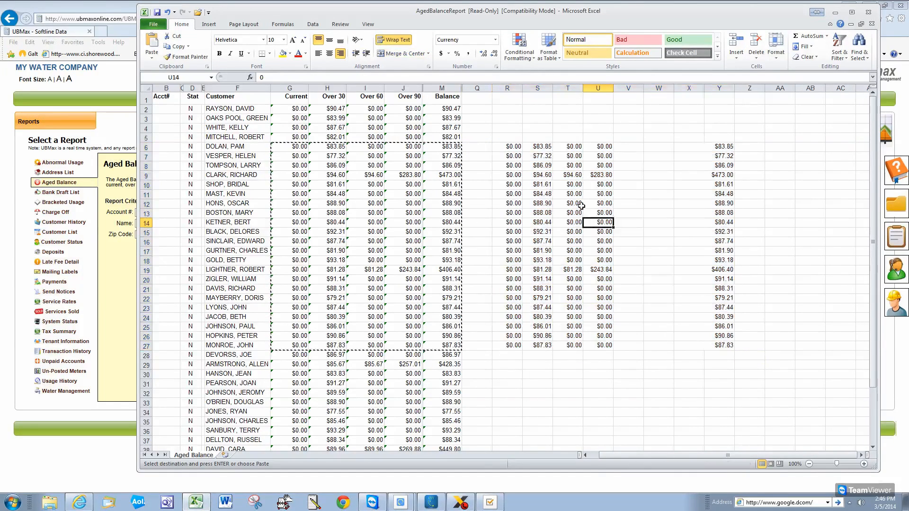
AutoSum the pasted columns into row 29 and widen columns S, X and Y
{"action": "left_click_drag", "start_coordinate": [506, 148], "coordinate": [691, 367]}
{"action": "left_click", "coordinate": [810, 37]}
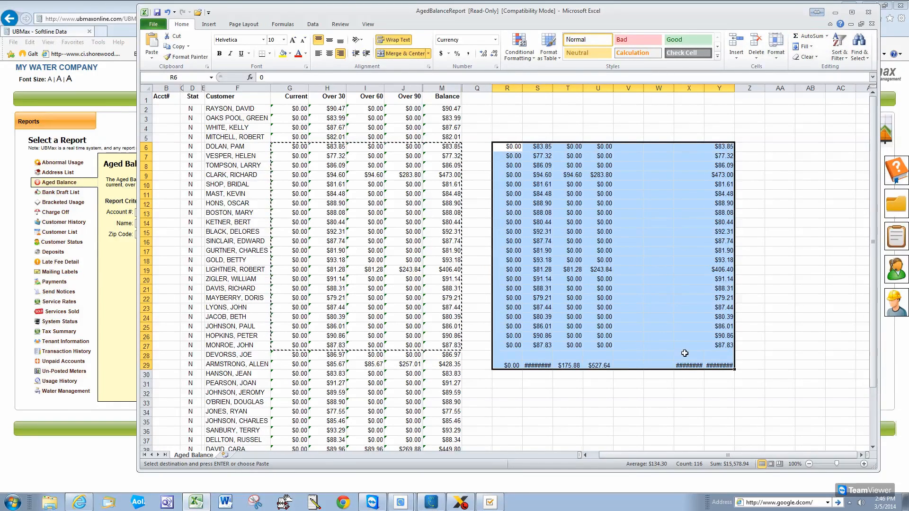
{"action": "double_click", "coordinate": [735, 88]}
{"action": "double_click", "coordinate": [703, 89]}
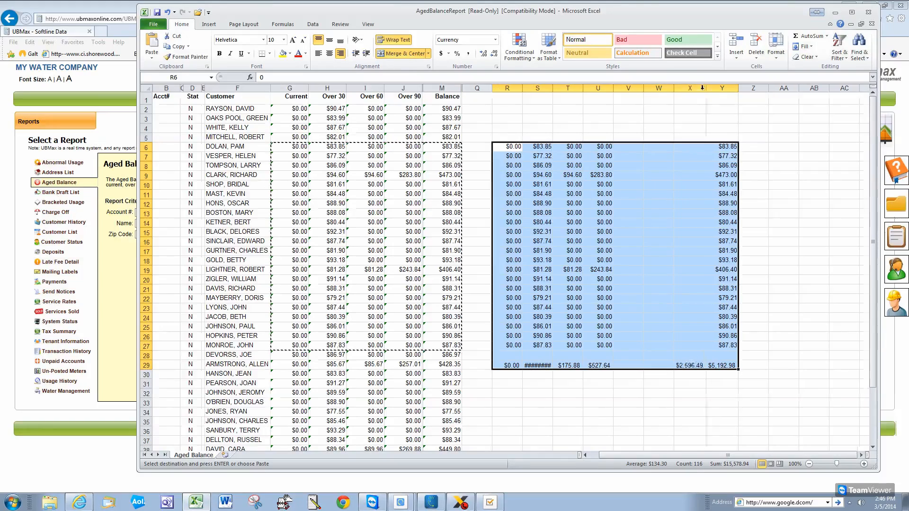
{"action": "double_click", "coordinate": [554, 90]}
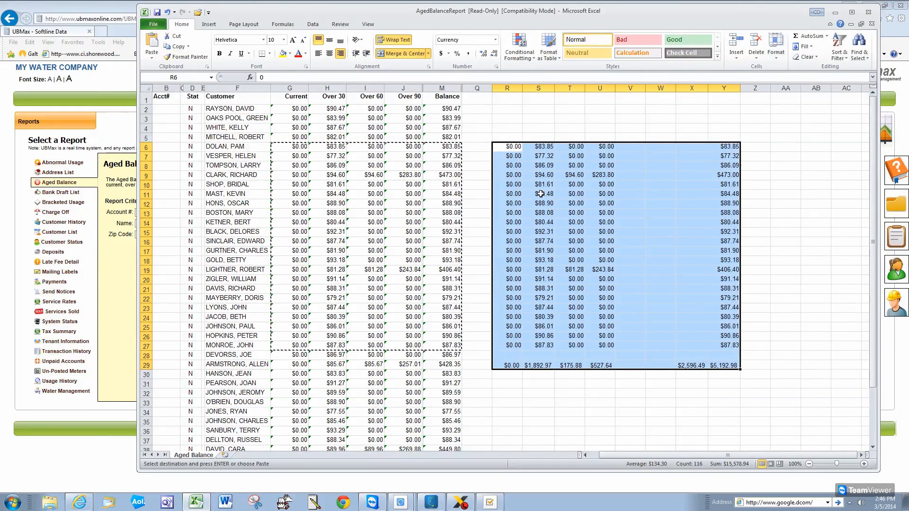
Plot the row-29 totals as a line chart with markers, then close without saving
{"action": "left_click_drag", "start_coordinate": [514, 367], "coordinate": [717, 365]}
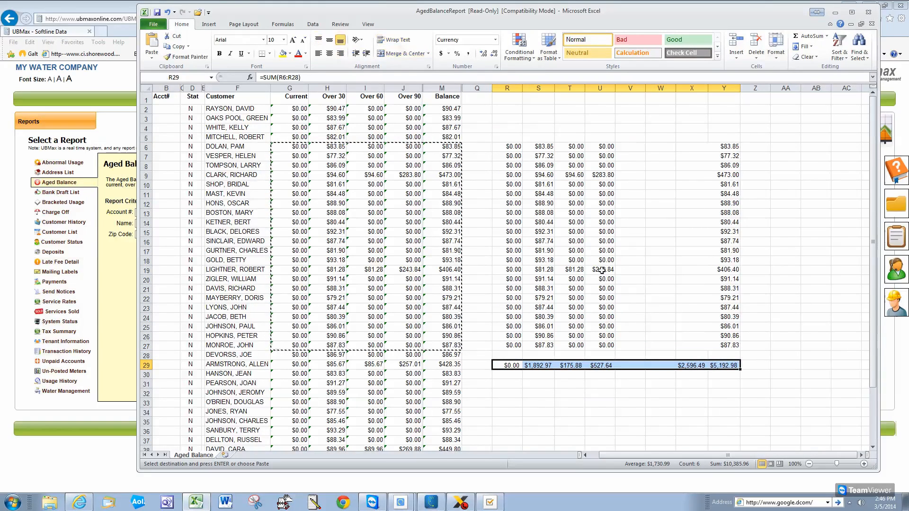
{"action": "left_click", "coordinate": [206, 25]}
{"action": "left_click", "coordinate": [343, 47]}
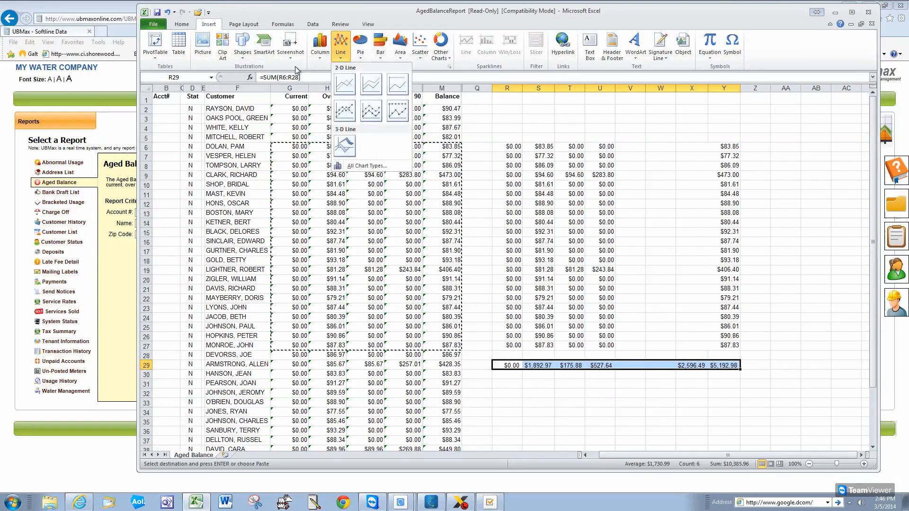
{"action": "left_click", "coordinate": [371, 111]}
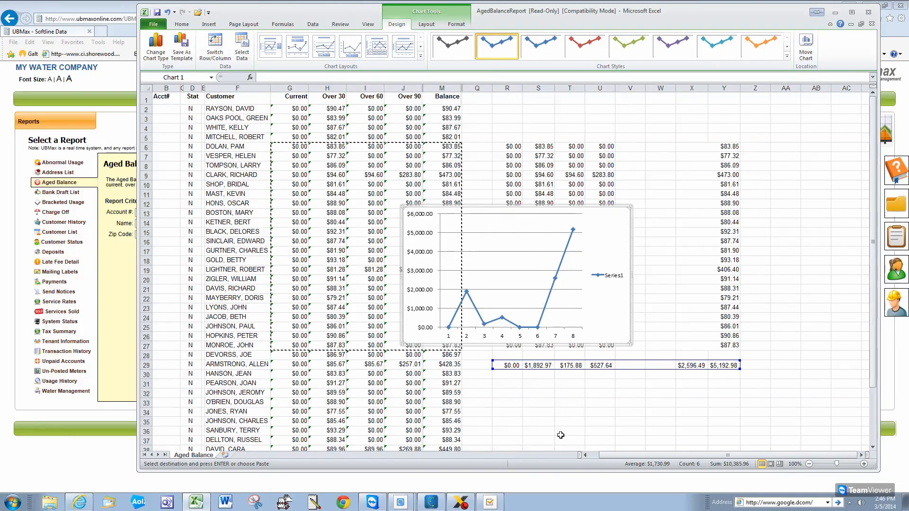
{"action": "left_click", "coordinate": [868, 12]}
{"action": "left_click", "coordinate": [453, 263]}
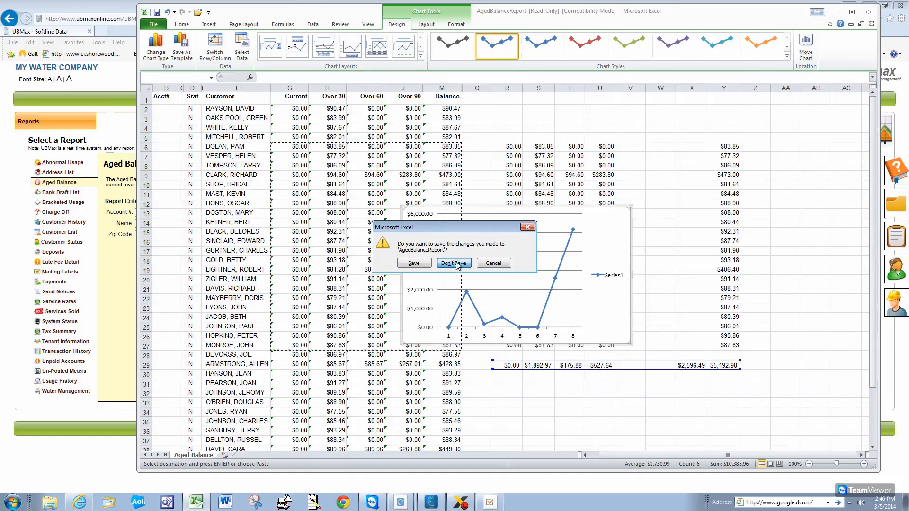
Close Excel, set report output to PDF, and browse report forms back to Aged Balance
{"action": "left_click", "coordinate": [418, 280]}
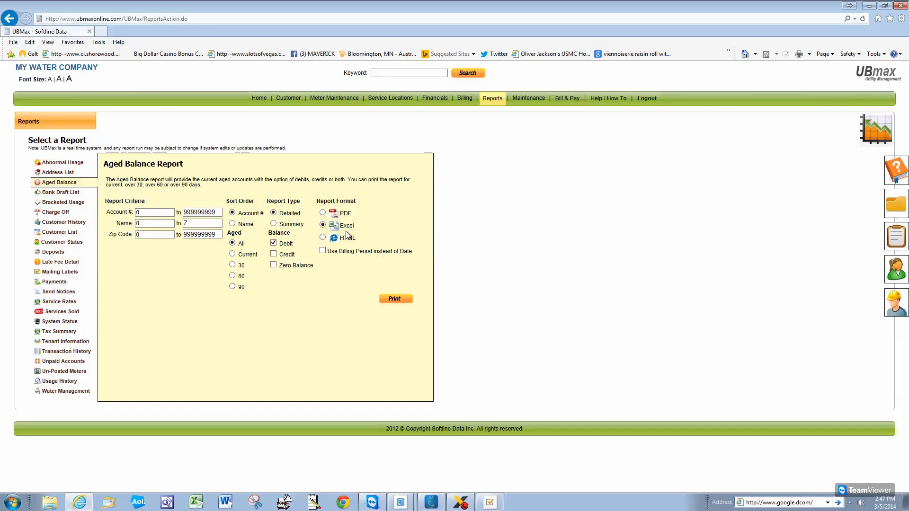
{"action": "left_click", "coordinate": [323, 214]}
{"action": "left_click", "coordinate": [63, 353]}
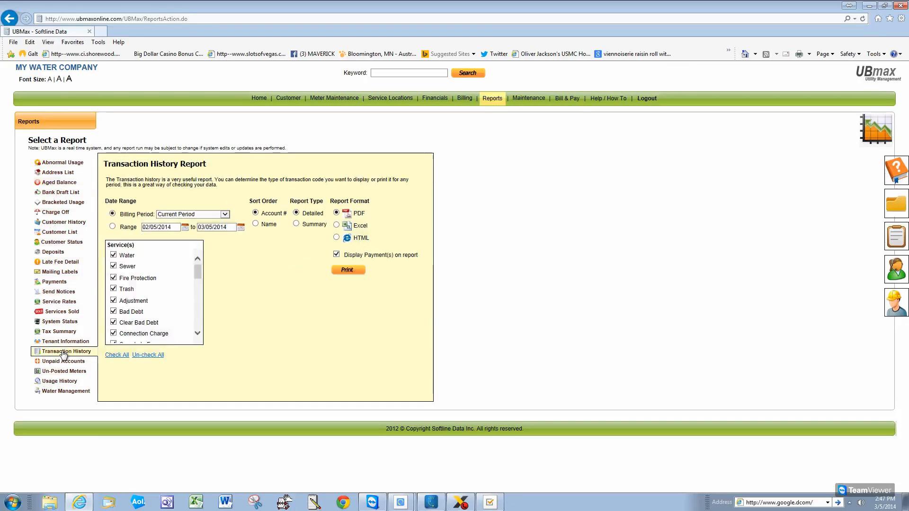
{"action": "left_click", "coordinate": [63, 313]}
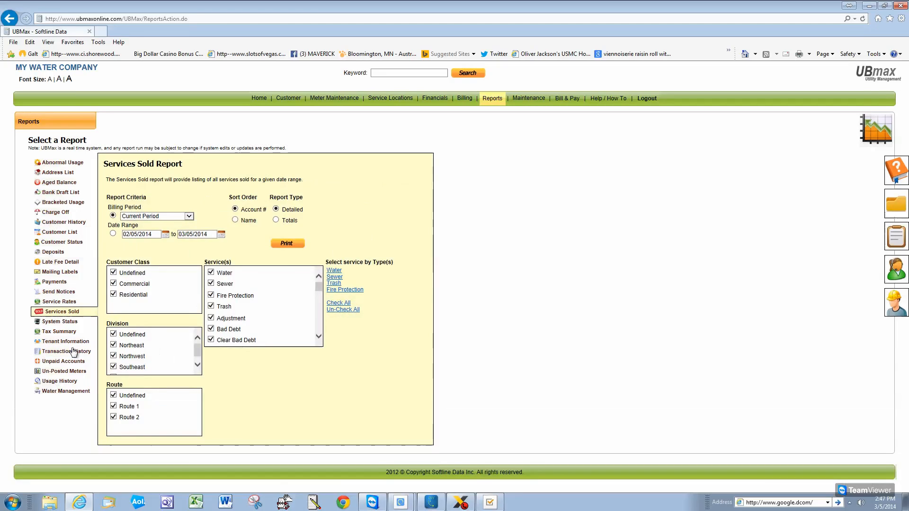
{"action": "left_click", "coordinate": [66, 382]}
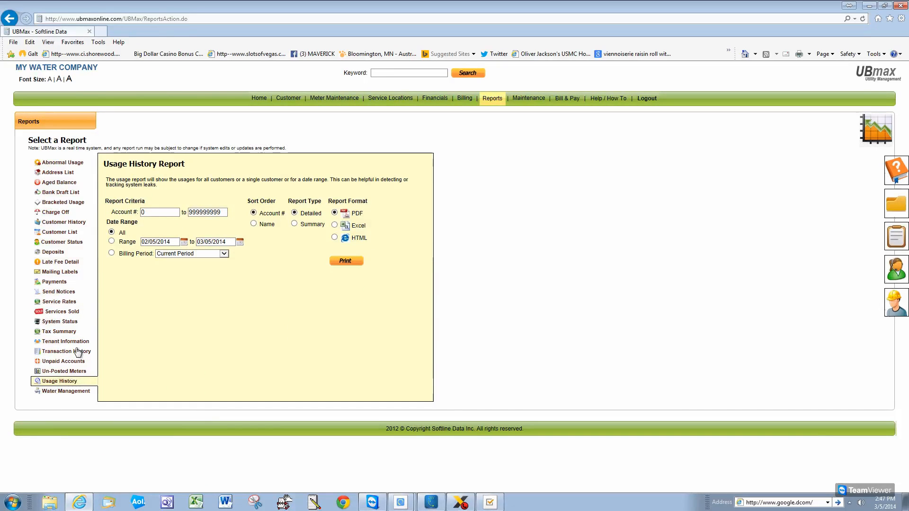
{"action": "left_click", "coordinate": [58, 182]}
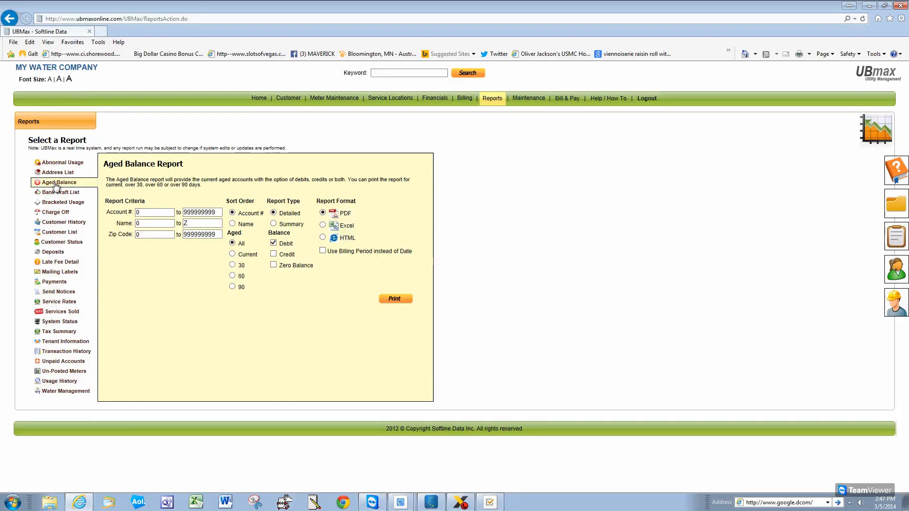
Print the Aged Balance report as a 2-page PDF, review it, then close it
{"action": "left_click", "coordinate": [395, 299]}
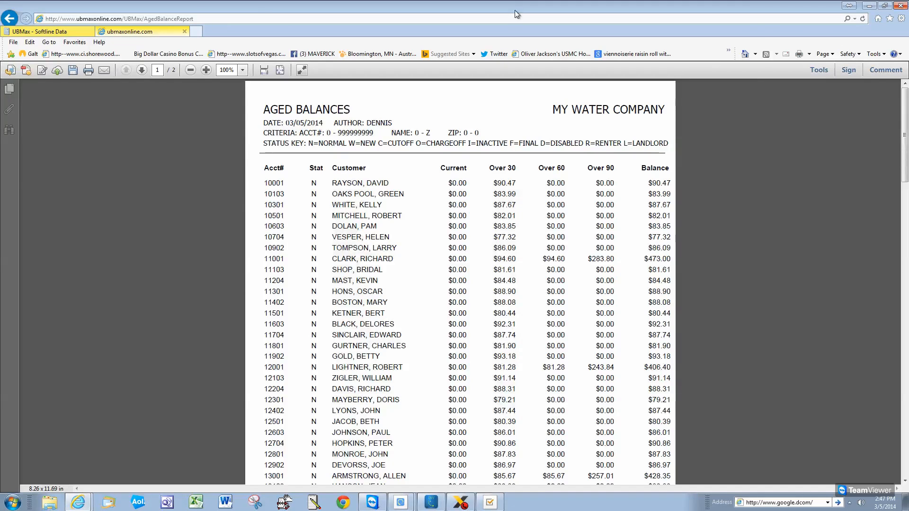
{"action": "left_click", "coordinate": [184, 32]}
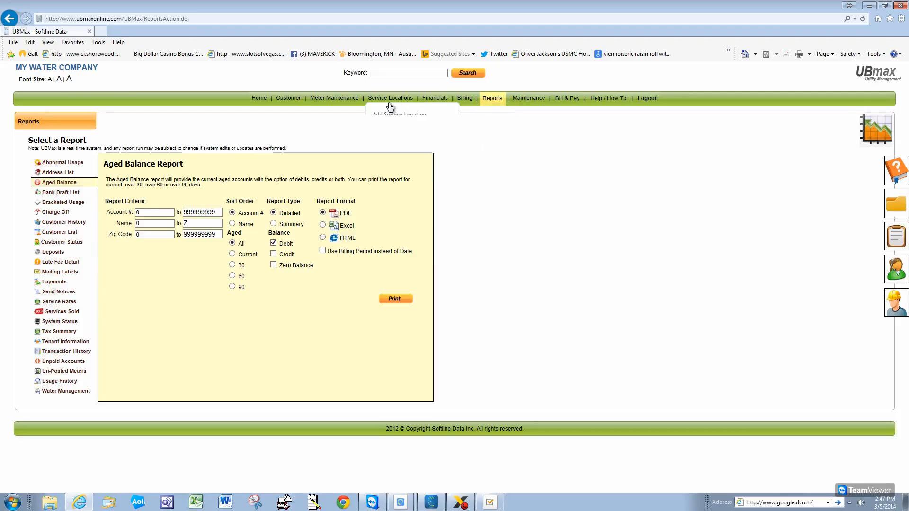
{"action": "mouse_move", "coordinate": [434, 104]}
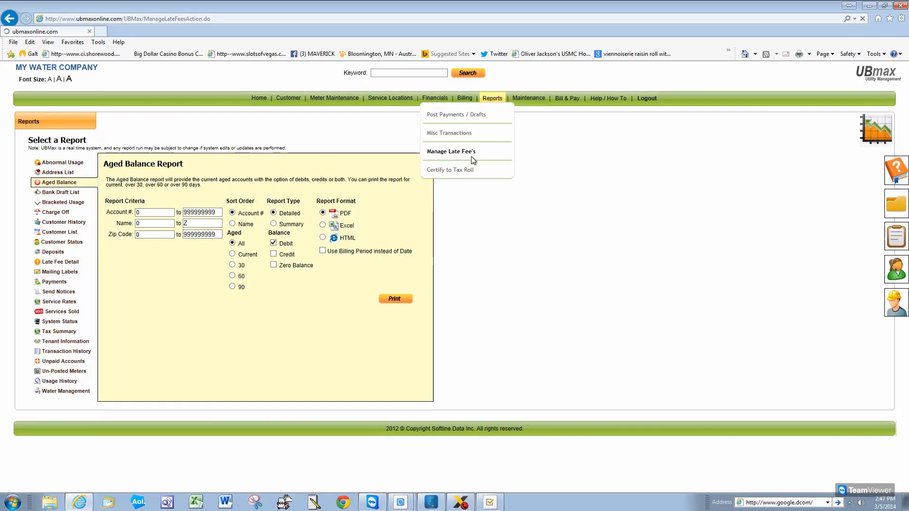
On Manage Late Fees, set last payment accepted to 03/04/2014 and load the 45 customers ($7,748.68)
{"action": "left_click", "coordinate": [472, 157]}
{"action": "left_click", "coordinate": [529, 206]}
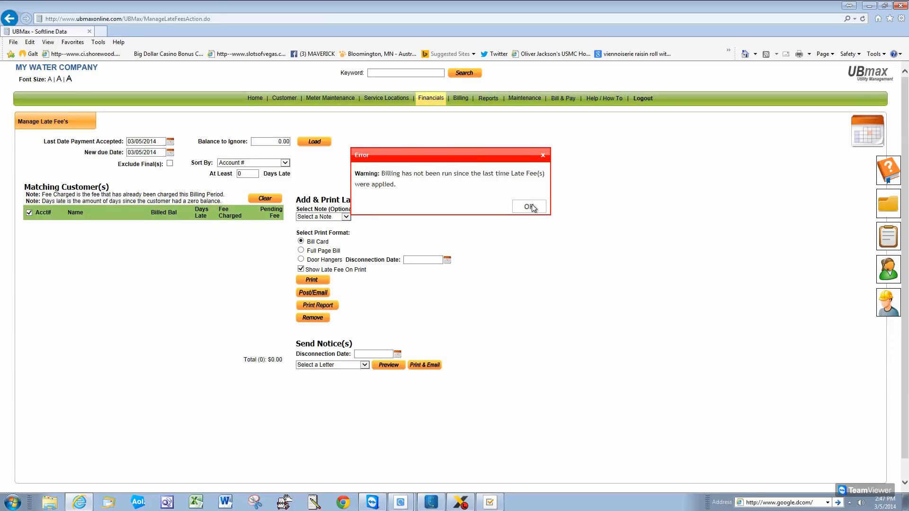
{"action": "left_click", "coordinate": [170, 142]}
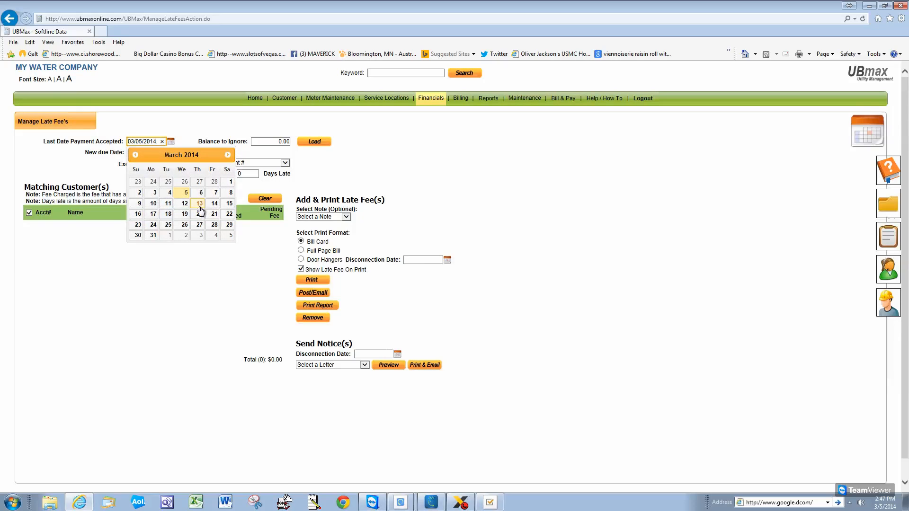
{"action": "left_click", "coordinate": [168, 195]}
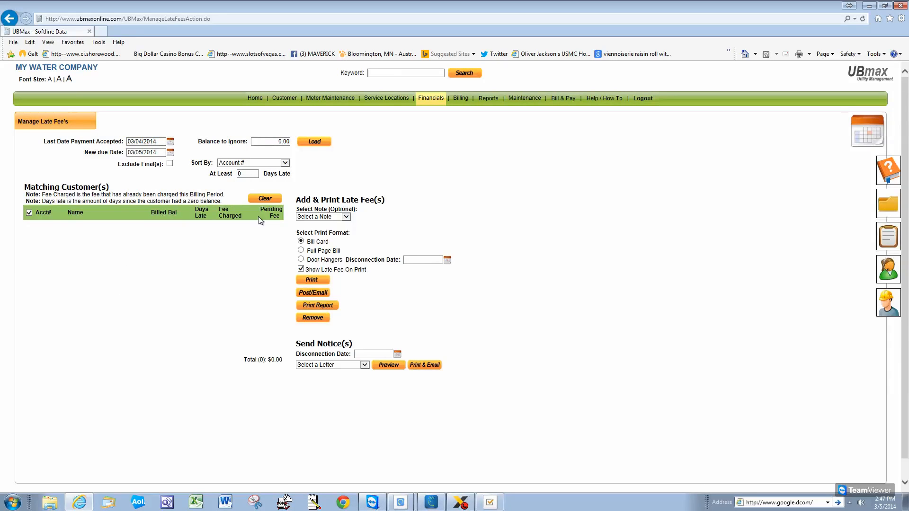
{"action": "left_click", "coordinate": [314, 142]}
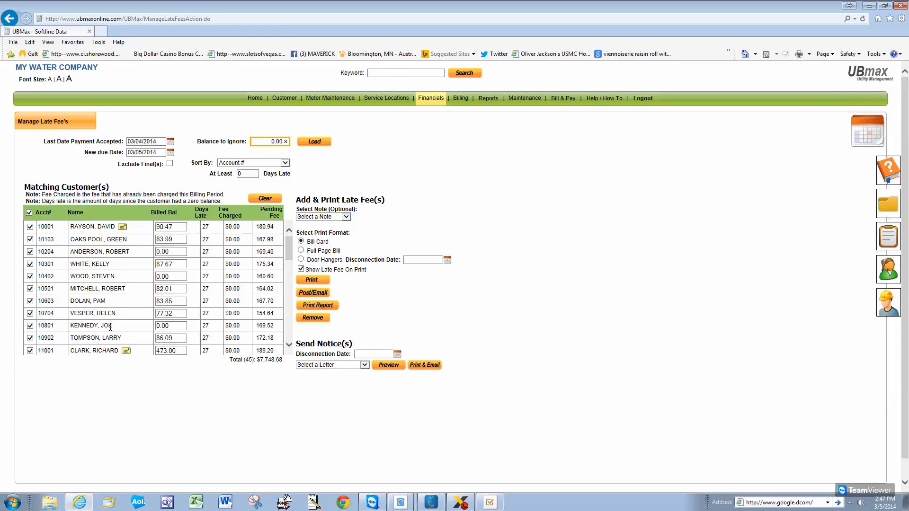
{"action": "left_click_drag", "start_coordinate": [291, 245], "coordinate": [276, 174]}
In Company Setup's Late Fees, change the penalty amount from 200 to 10 percent and save
{"action": "mouse_move", "coordinate": [524, 97]}
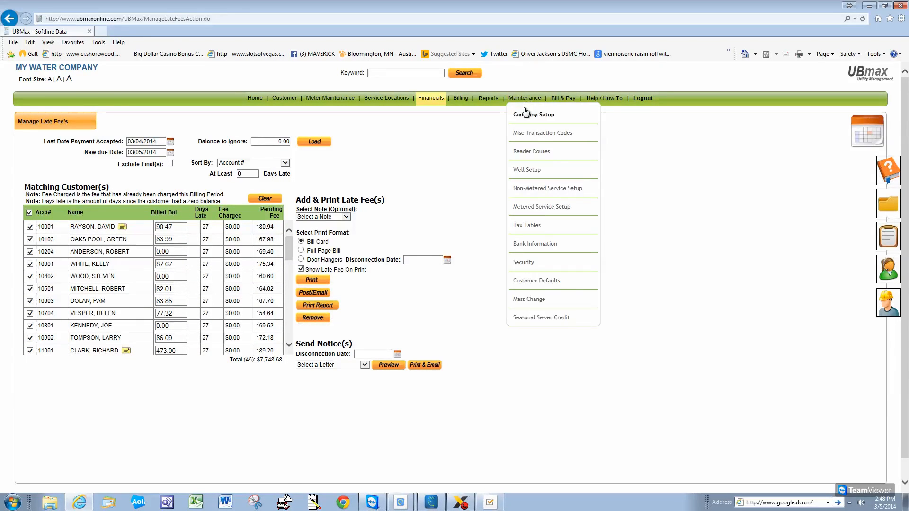
{"action": "left_click", "coordinate": [525, 116]}
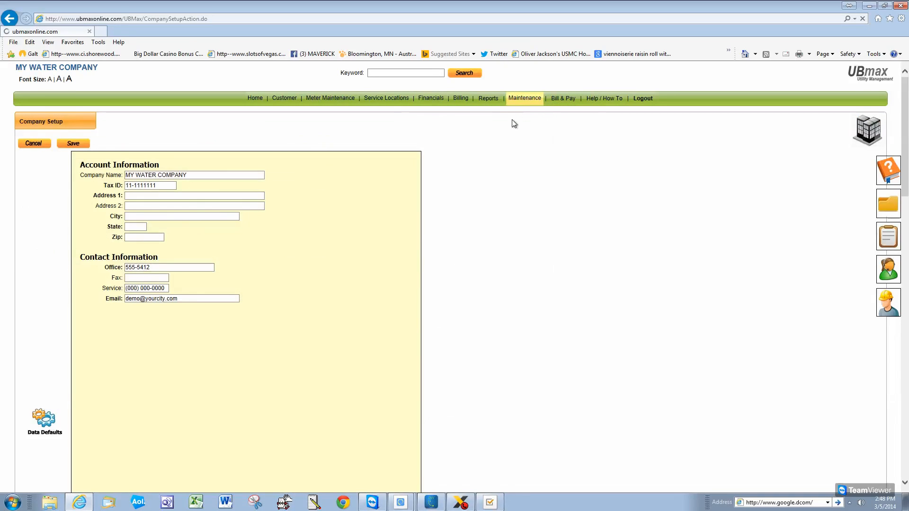
{"action": "left_click", "coordinate": [48, 240]}
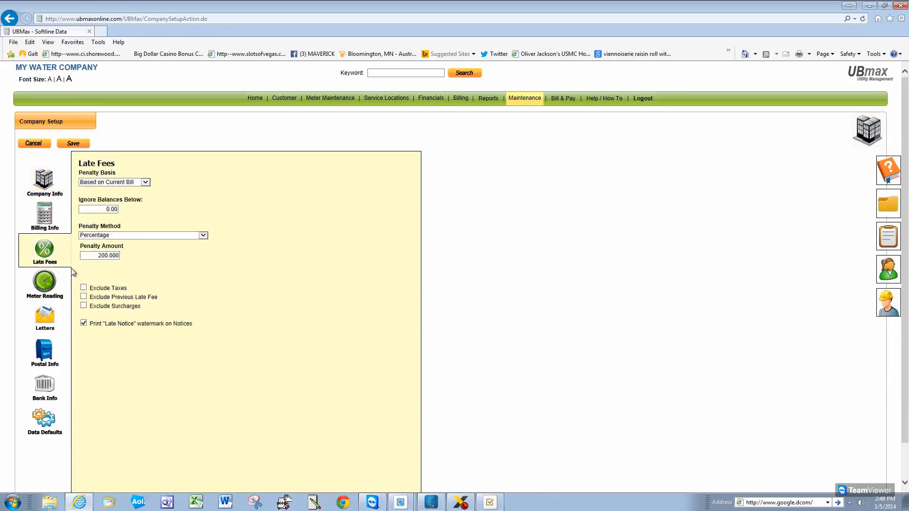
{"action": "left_click", "coordinate": [95, 256]}
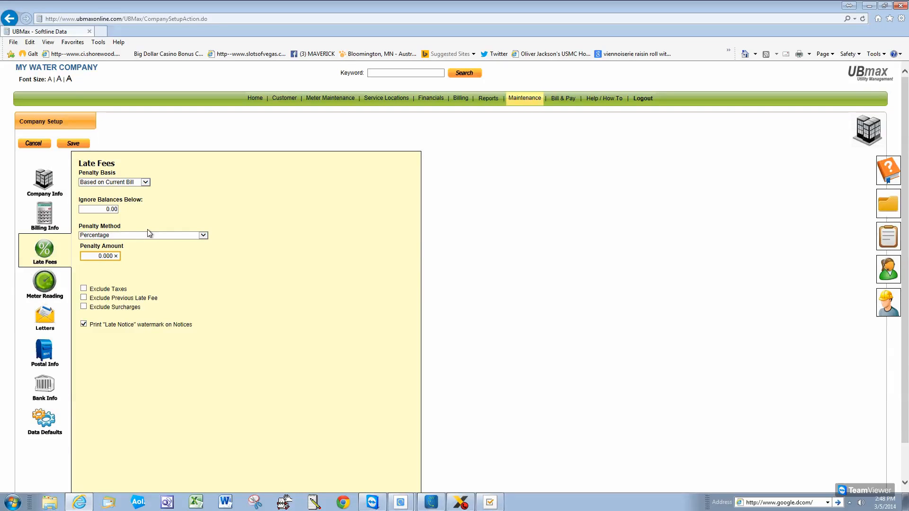
{"action": "left_click", "coordinate": [207, 352]}
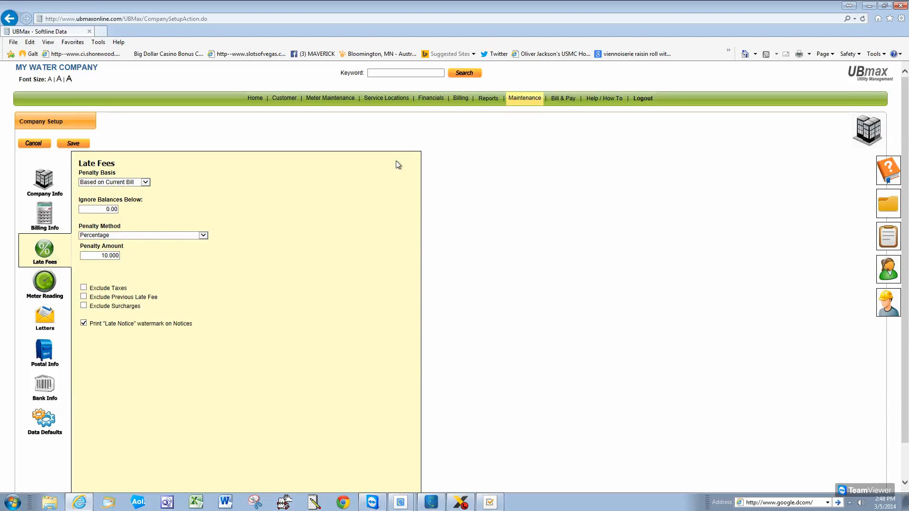
{"action": "left_click", "coordinate": [69, 143]}
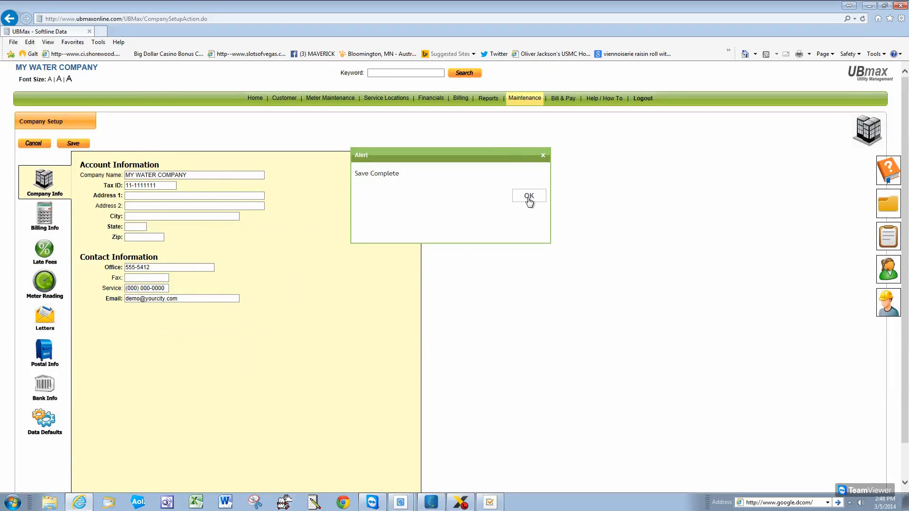
{"action": "left_click", "coordinate": [528, 199]}
{"action": "mouse_move", "coordinate": [427, 110]}
{"action": "left_click", "coordinate": [443, 151]}
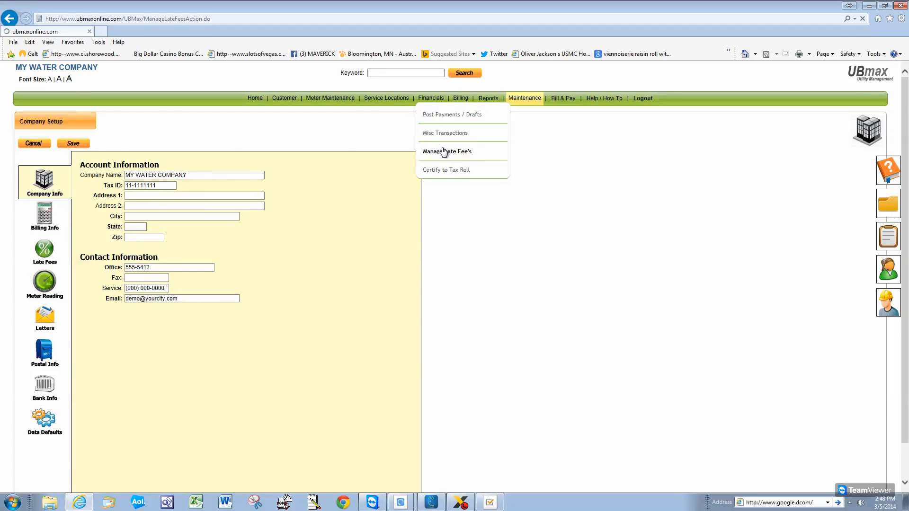
Reload the late-fee list at 10% ($355.63 total) and print it as bill-card PDF
{"action": "left_click", "coordinate": [530, 208]}
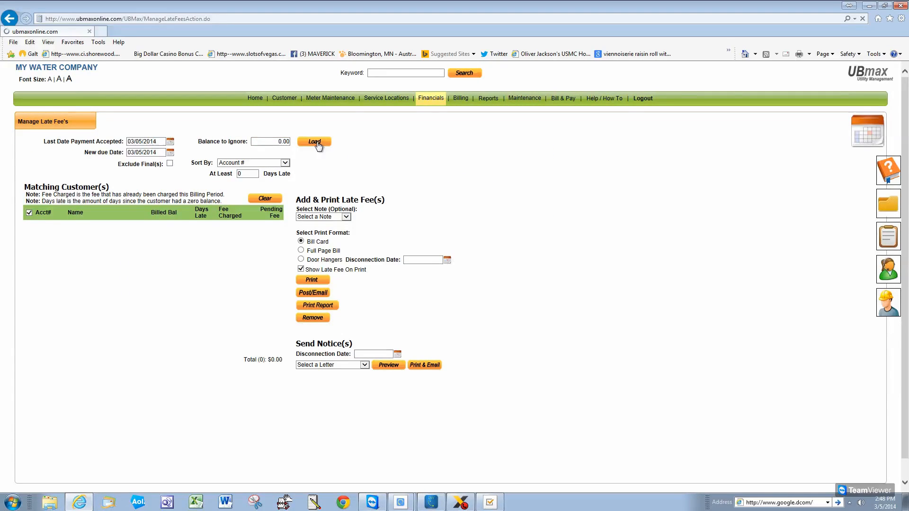
{"action": "left_click", "coordinate": [316, 143]}
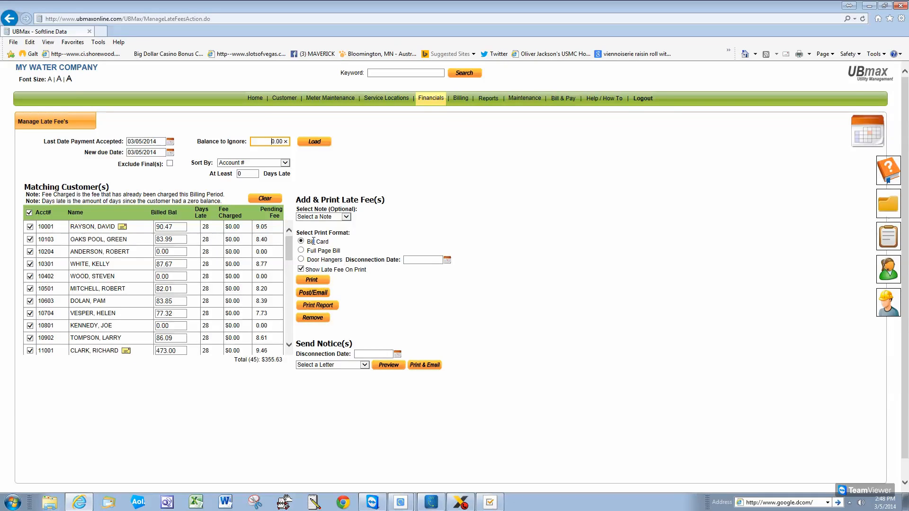
{"action": "left_click", "coordinate": [320, 281]}
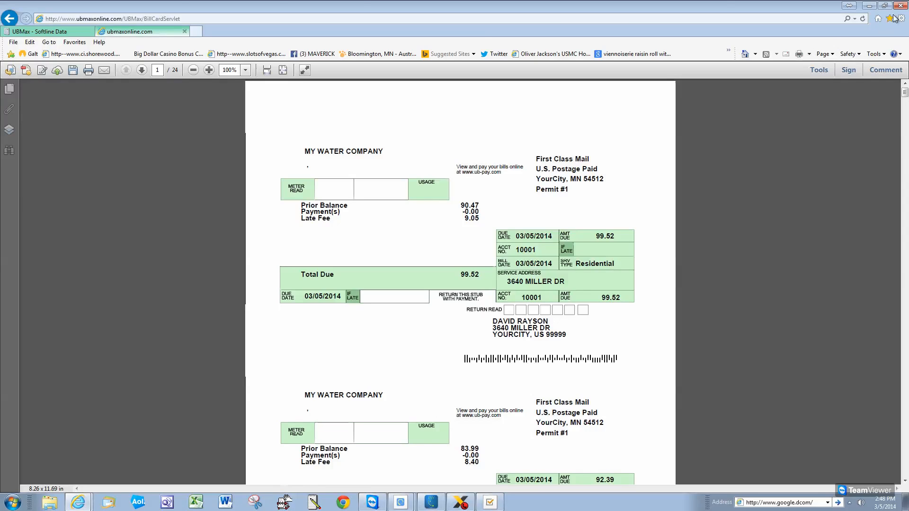
Close the bill-card PDF and select only the customer with the 473.00 balance
{"action": "left_click", "coordinate": [182, 31]}
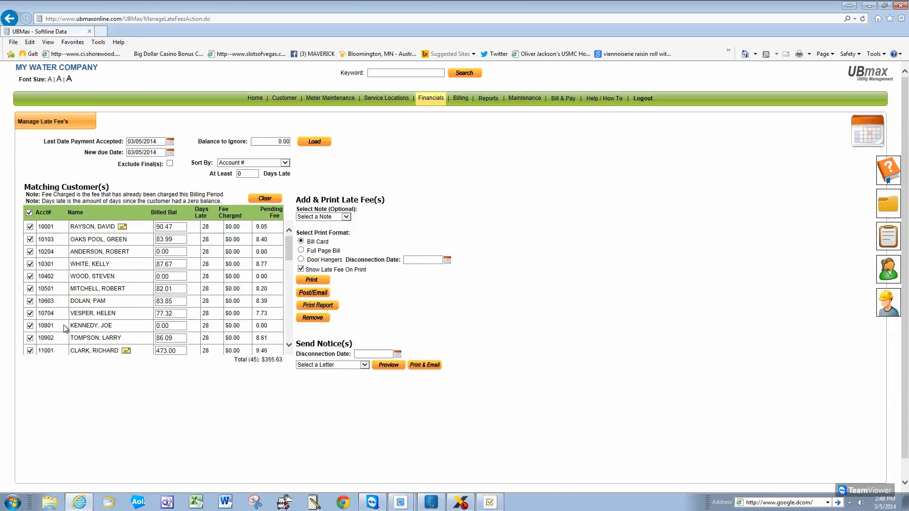
{"action": "left_click", "coordinate": [28, 214]}
{"action": "left_click", "coordinate": [29, 351]}
{"action": "left_click", "coordinate": [289, 345]}
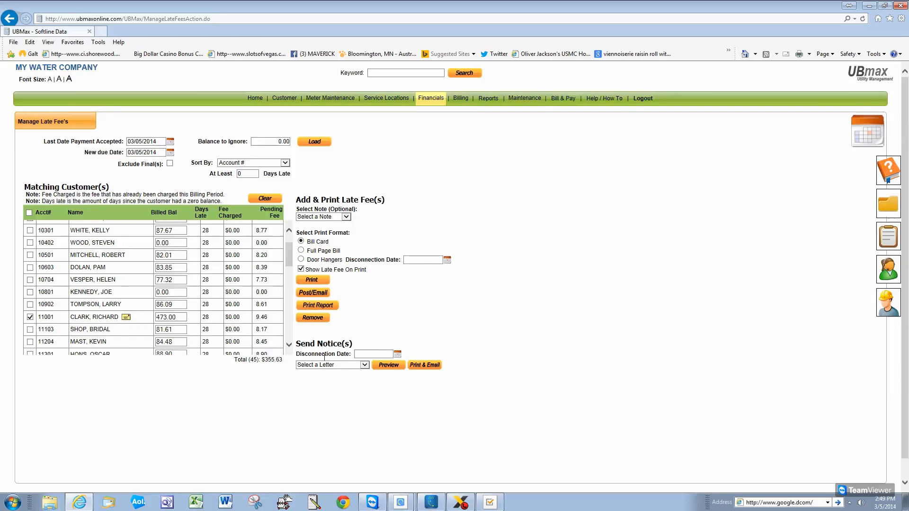
Set the disconnection date to 03/12/2014 and choose the Late Notice letter
{"action": "left_click", "coordinate": [397, 354]}
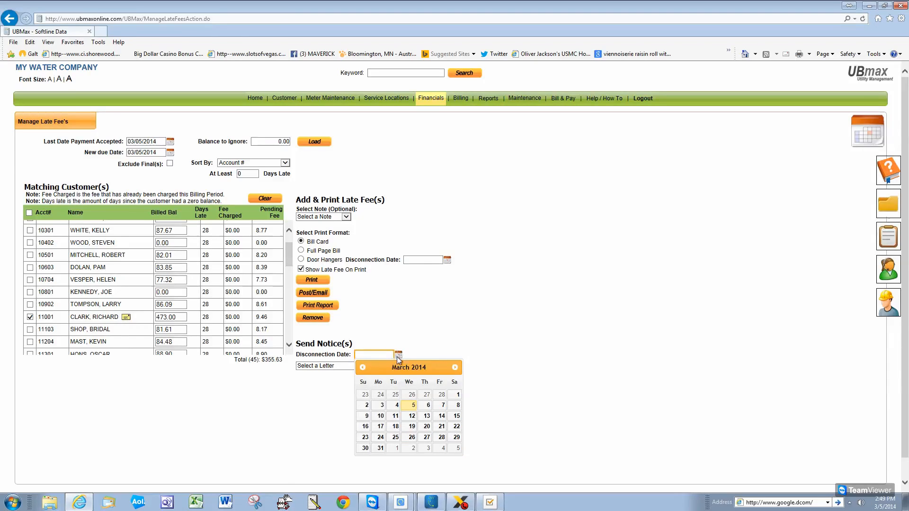
{"action": "left_click", "coordinate": [412, 416]}
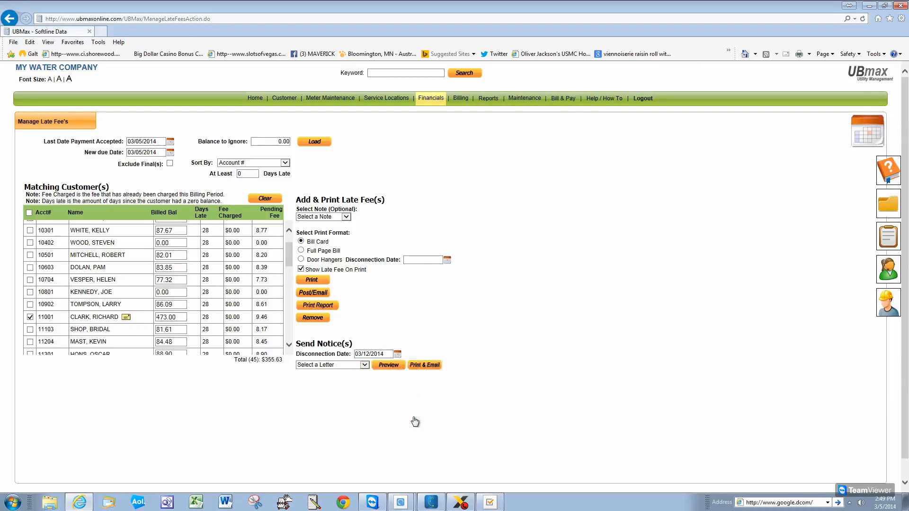
{"action": "left_click", "coordinate": [364, 365]}
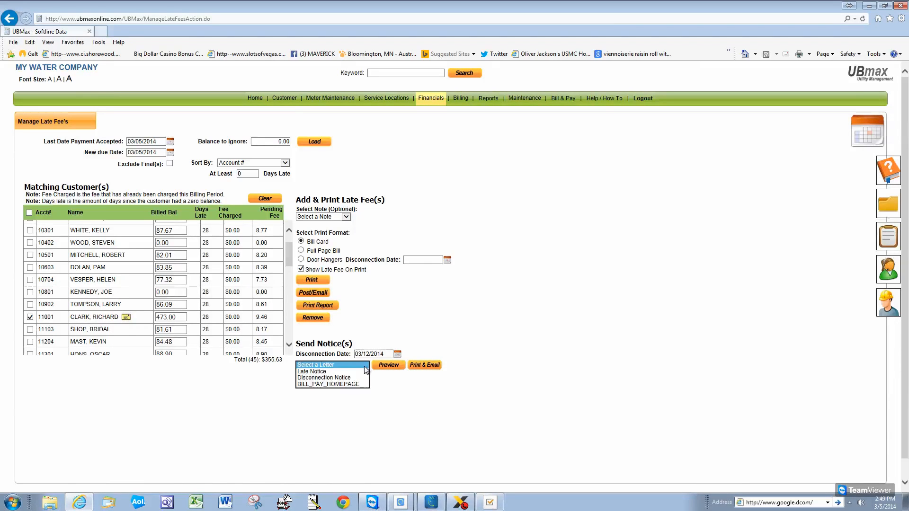
{"action": "left_click", "coordinate": [325, 372]}
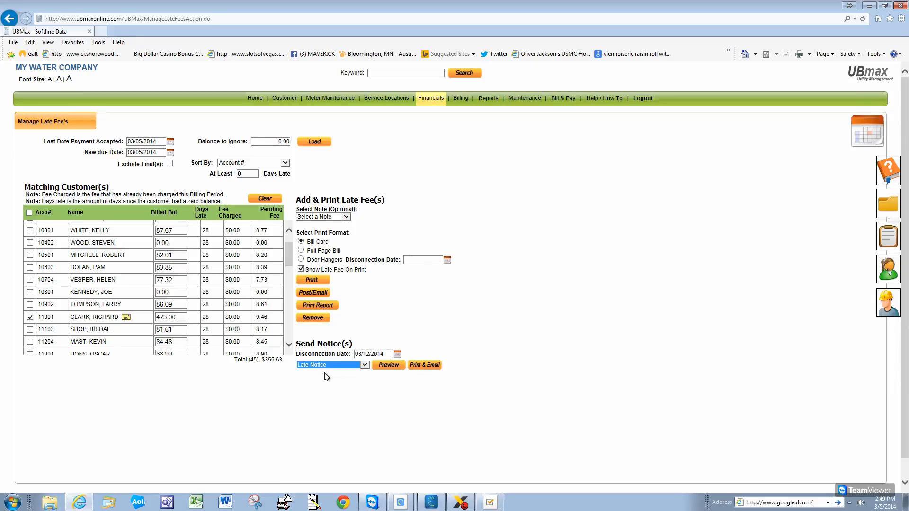
{"action": "left_click", "coordinate": [390, 366]}
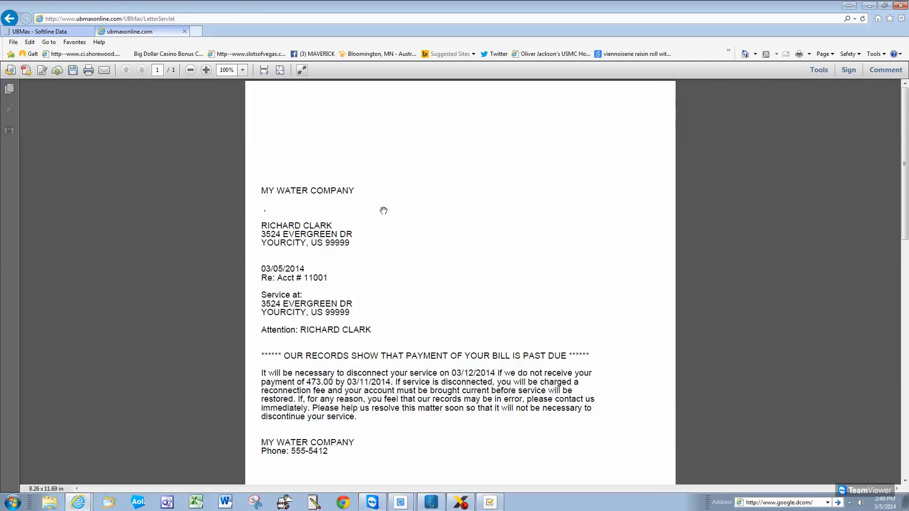
{"action": "left_click", "coordinate": [185, 32]}
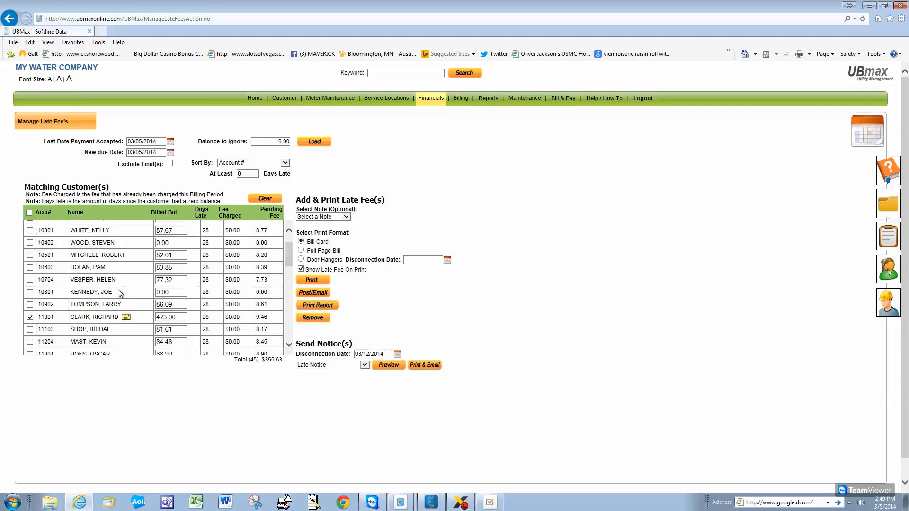
{"action": "mouse_move", "coordinate": [287, 258]}
{"action": "left_mouse_down"}
{"action": "mouse_move", "coordinate": [287, 281]}
{"action": "mouse_move", "coordinate": [277, 250]}
{"action": "left_mouse_up"}
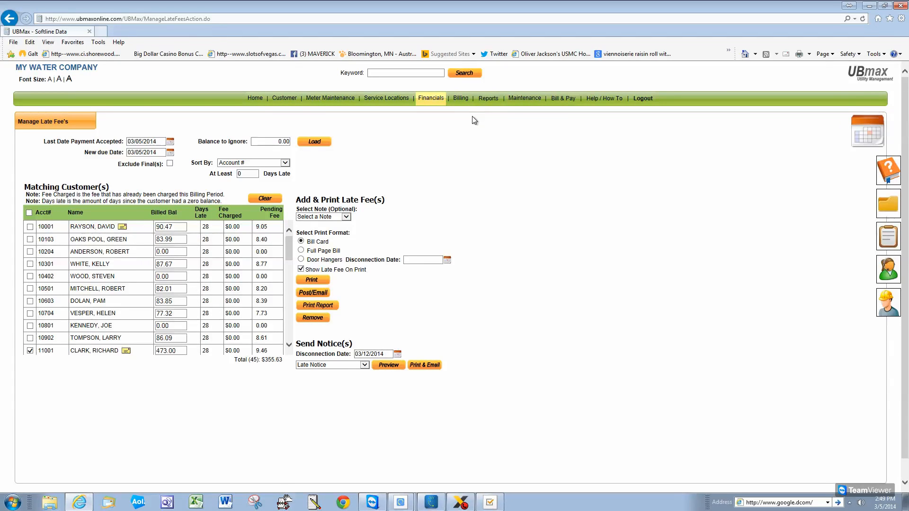
On Generate Bills, set due date 03/31/2014 and billing period 02/01/2014 to 02/28/2014
{"action": "left_click", "coordinate": [460, 97]}
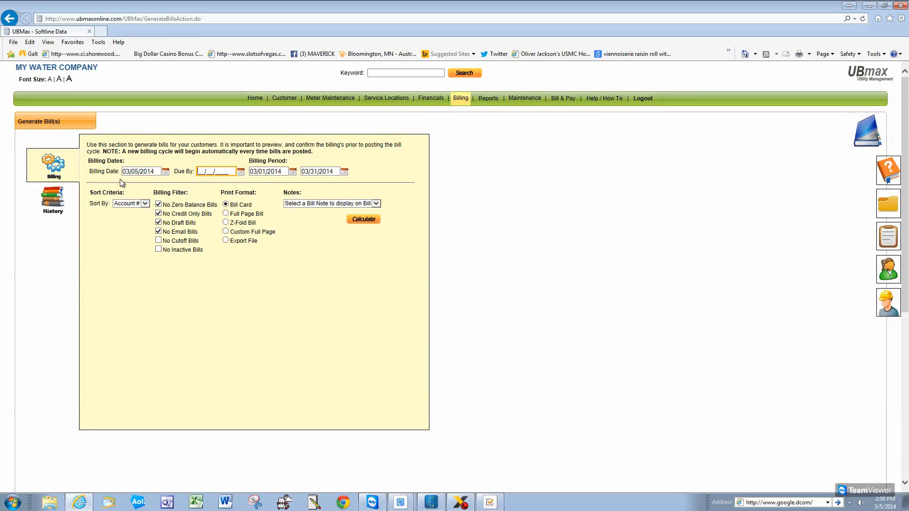
{"action": "left_click", "coordinate": [241, 172]}
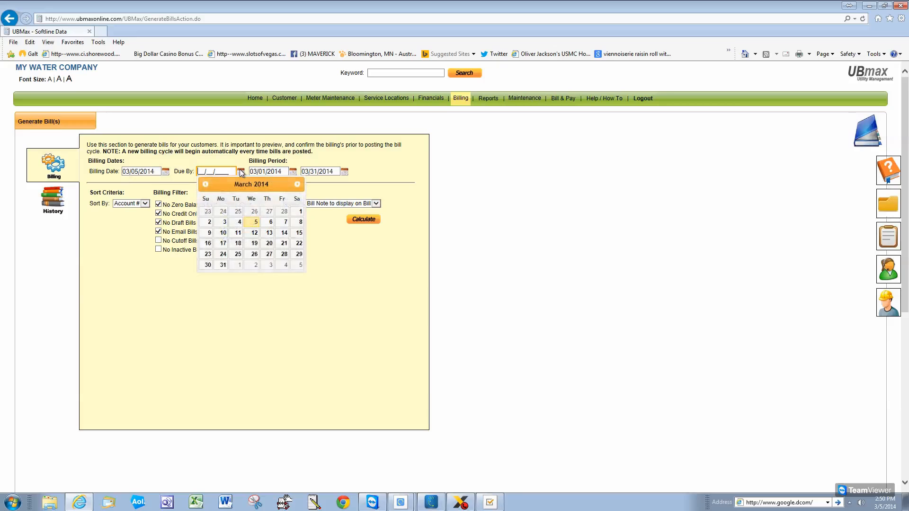
{"action": "left_click", "coordinate": [222, 265]}
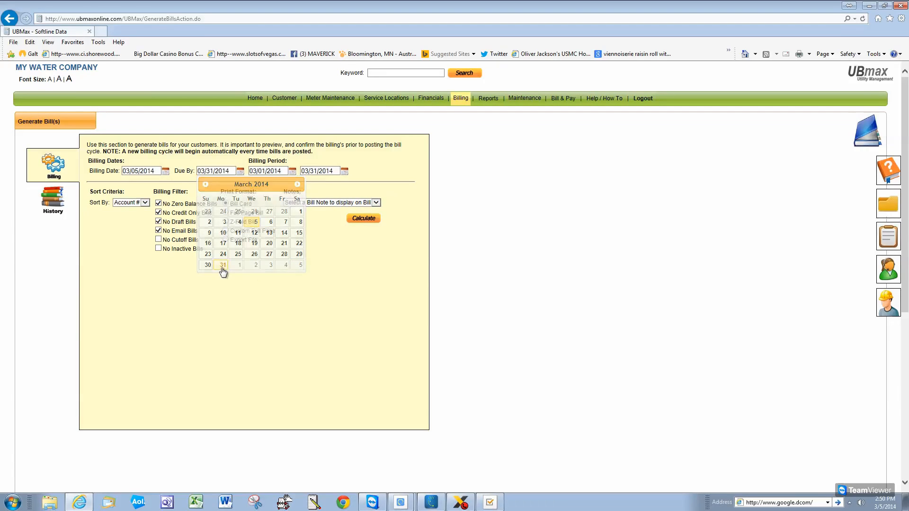
{"action": "left_click", "coordinate": [293, 171]}
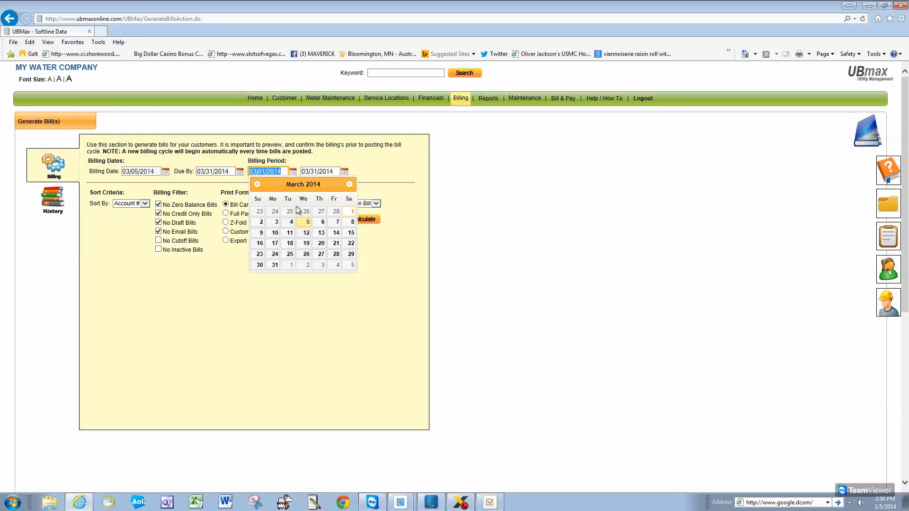
{"action": "left_click", "coordinate": [257, 184]}
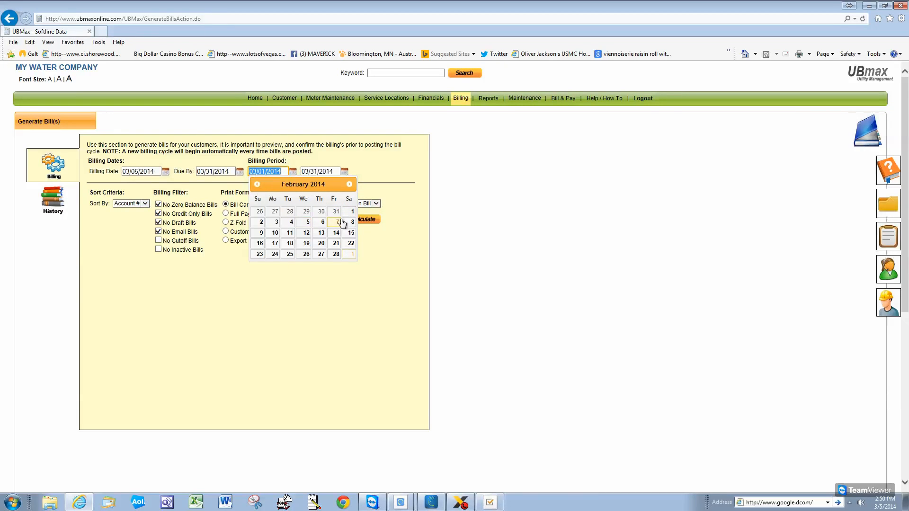
{"action": "left_click", "coordinate": [351, 211]}
{"action": "left_click", "coordinate": [347, 173]}
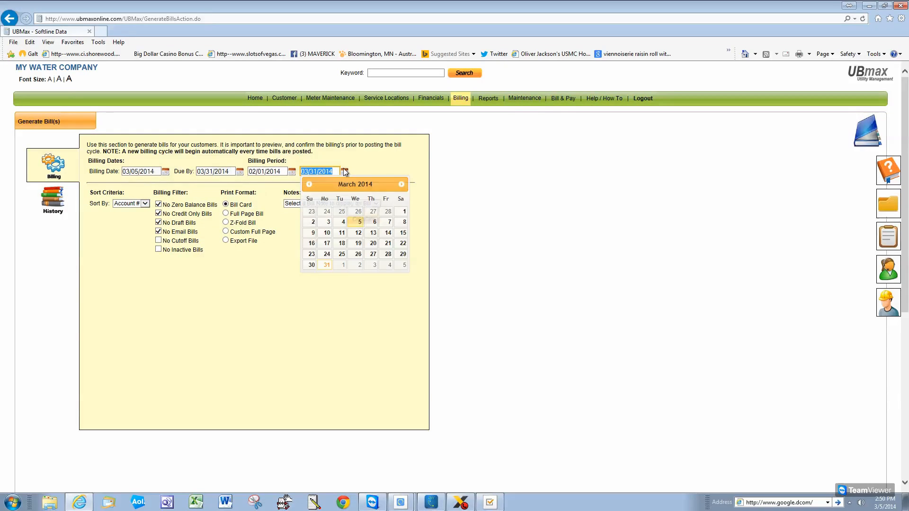
{"action": "left_click", "coordinate": [309, 184]}
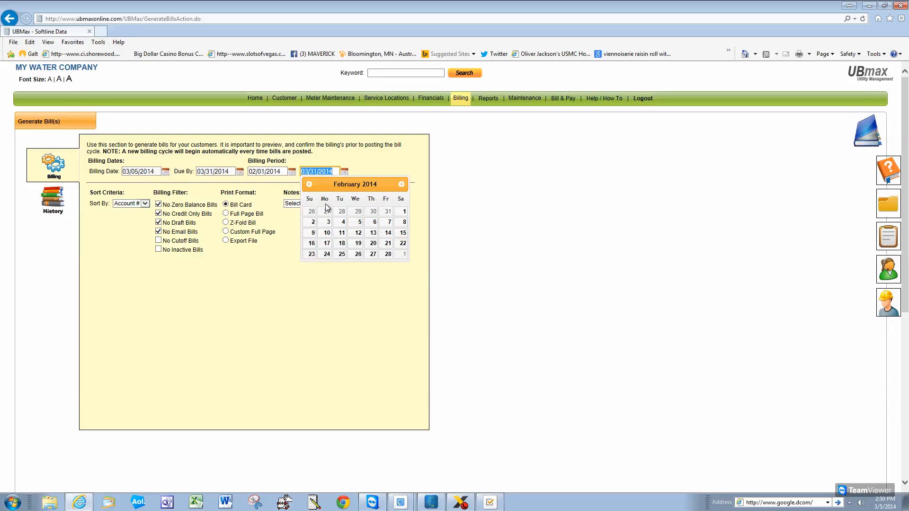
{"action": "left_click", "coordinate": [388, 254]}
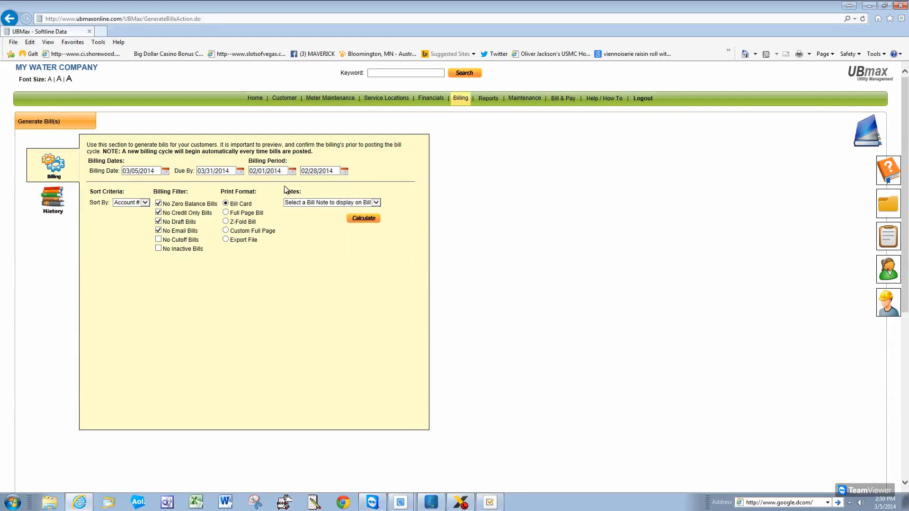
Calculate the 45 pending February 2014 bills and export the detailed billing register PDF, closing Word
{"action": "left_click", "coordinate": [366, 220]}
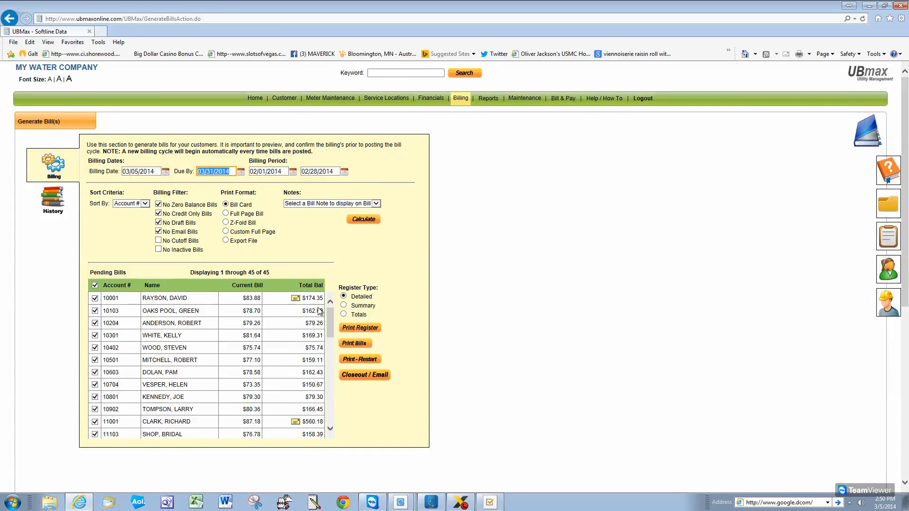
{"action": "left_click_drag", "start_coordinate": [331, 323], "coordinate": [333, 370]}
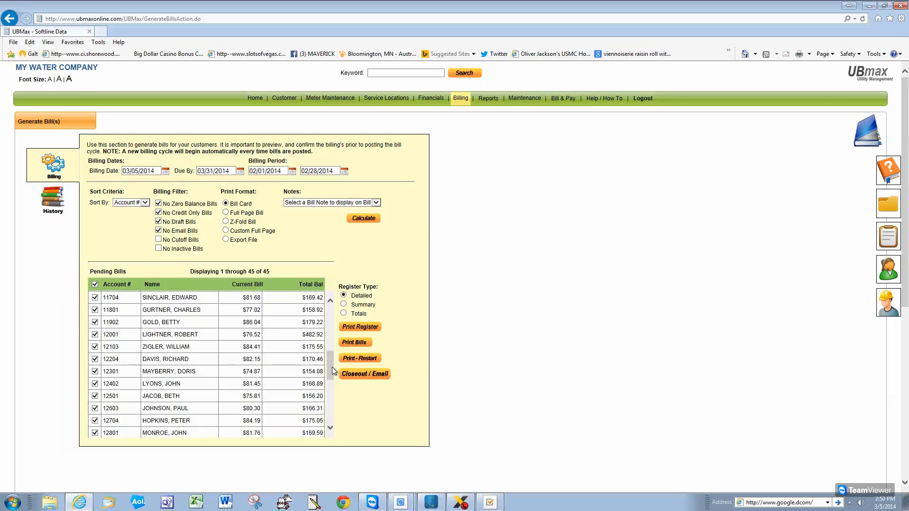
{"action": "left_click", "coordinate": [366, 330]}
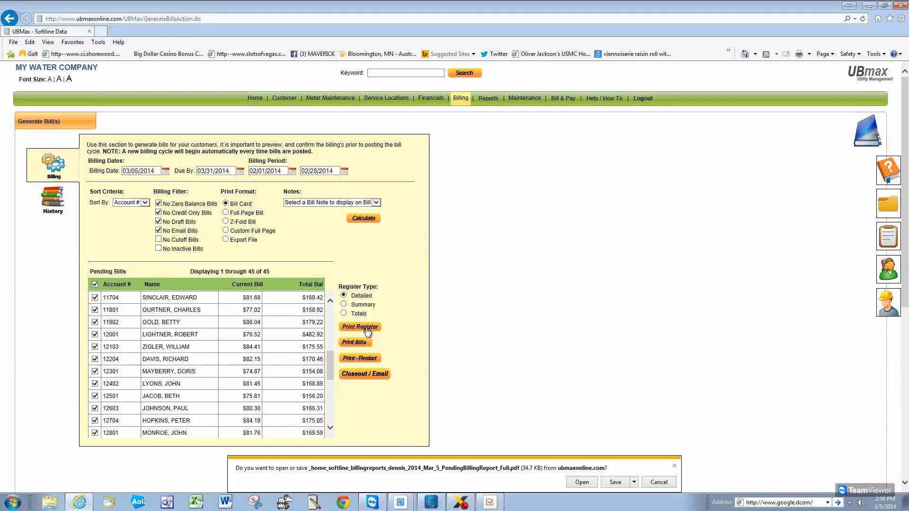
{"action": "left_click", "coordinate": [584, 482]}
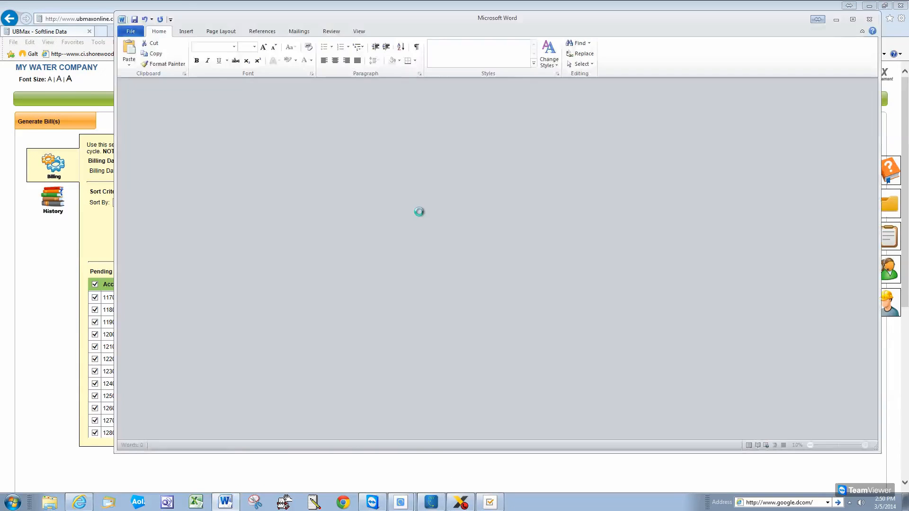
{"action": "left_click", "coordinate": [614, 145]}
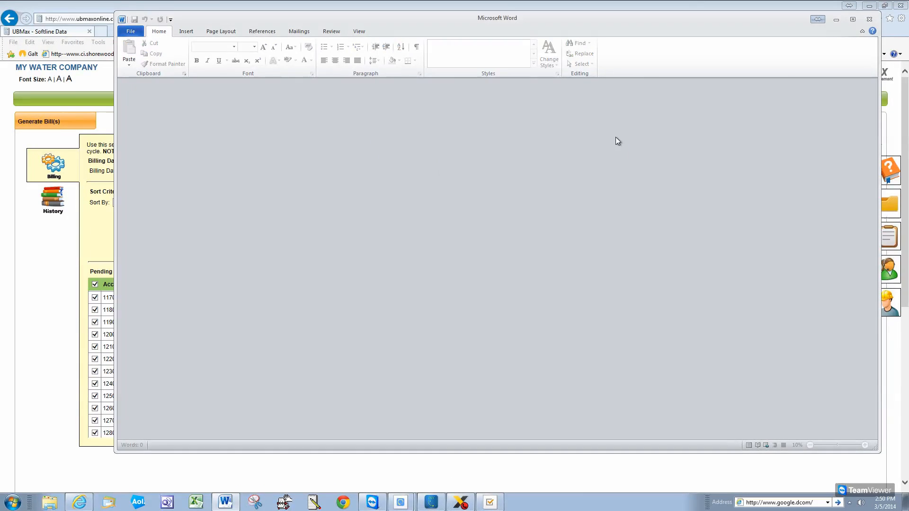
{"action": "left_click", "coordinate": [870, 20]}
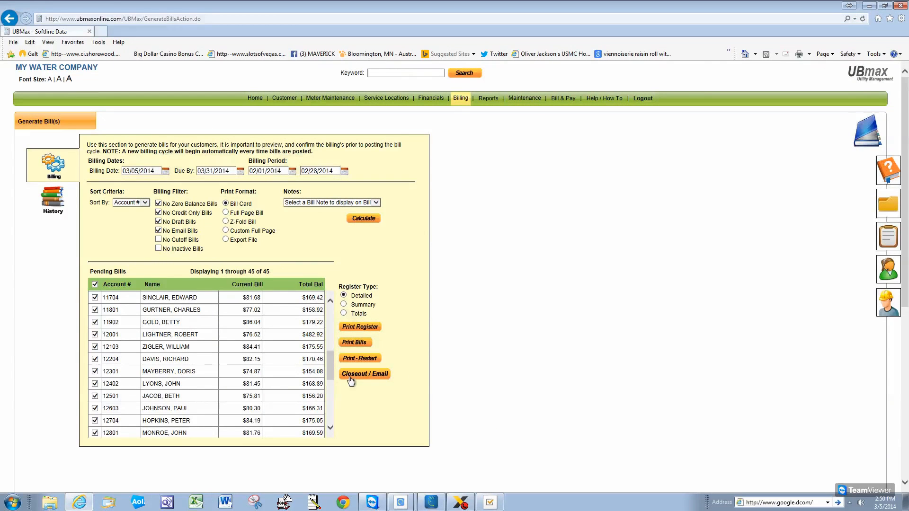
Export the billing register PDF again and close Word without converting it
{"action": "left_click", "coordinate": [361, 328]}
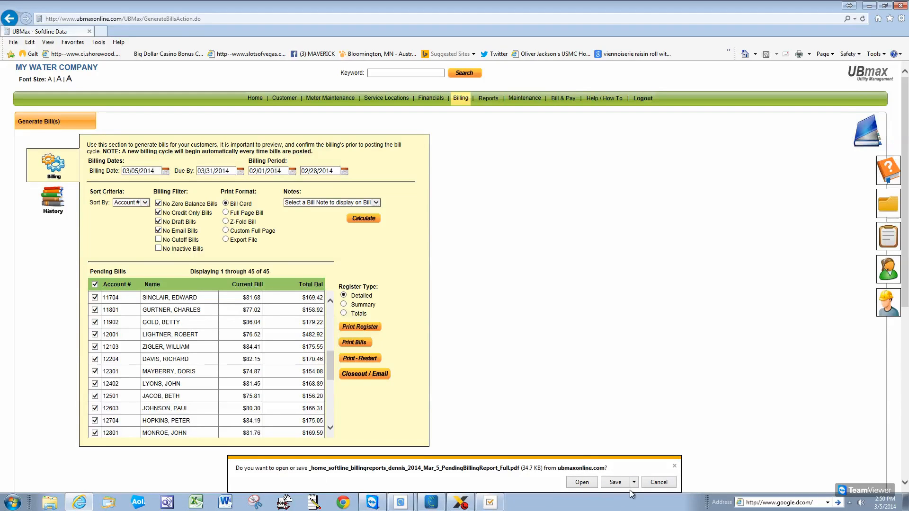
{"action": "left_click", "coordinate": [583, 482]}
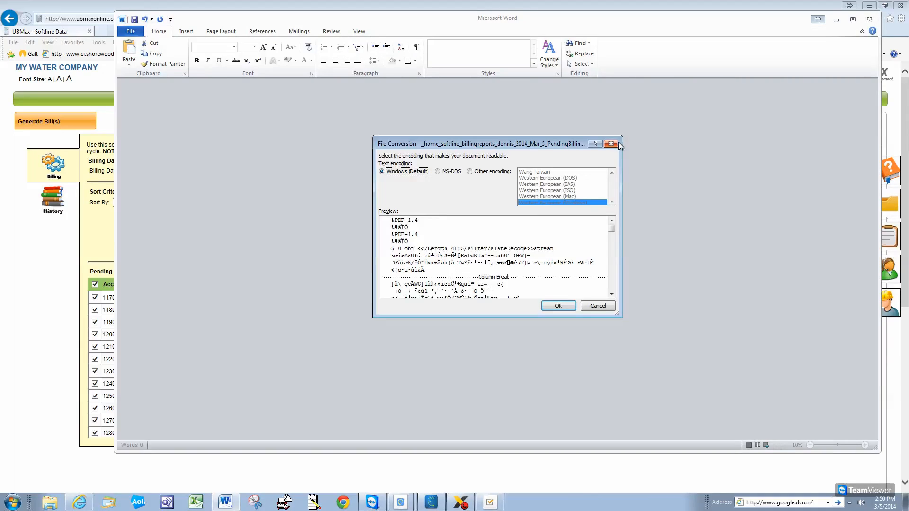
{"action": "left_click", "coordinate": [615, 144]}
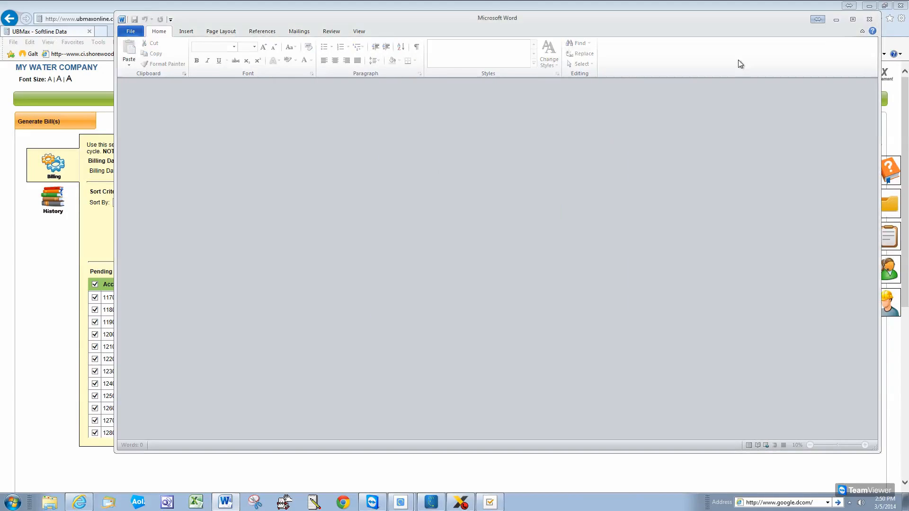
{"action": "left_click", "coordinate": [870, 19]}
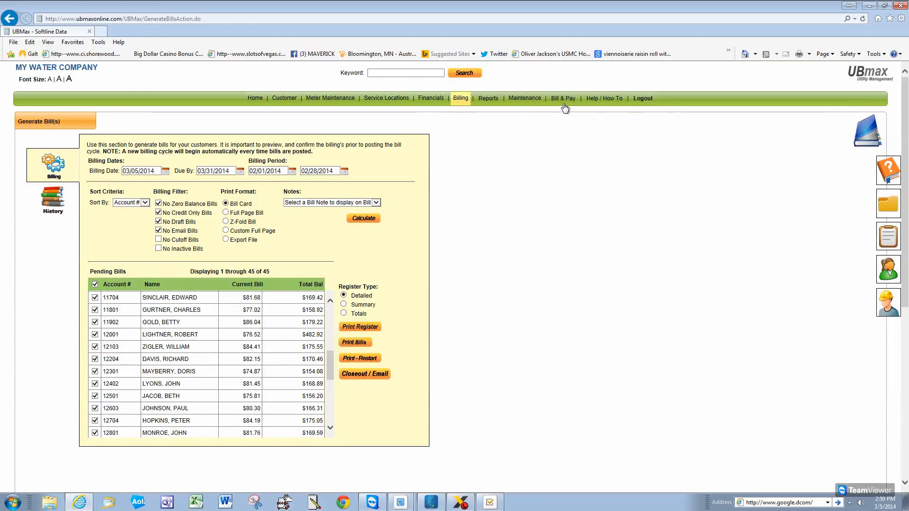
Open the Help / How To page and bring up link options for a how-to document
{"action": "mouse_move", "coordinate": [517, 101]}
{"action": "left_click", "coordinate": [597, 102]}
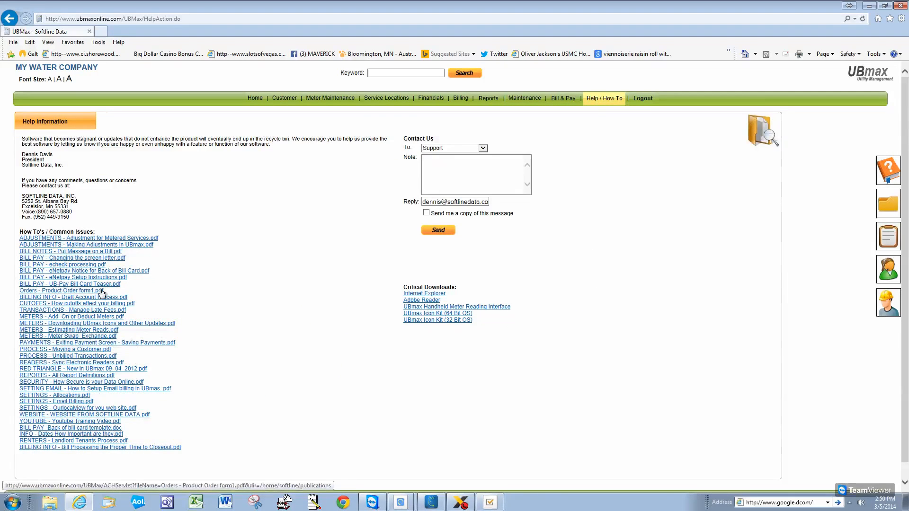
{"action": "right_click", "coordinate": [101, 289]}
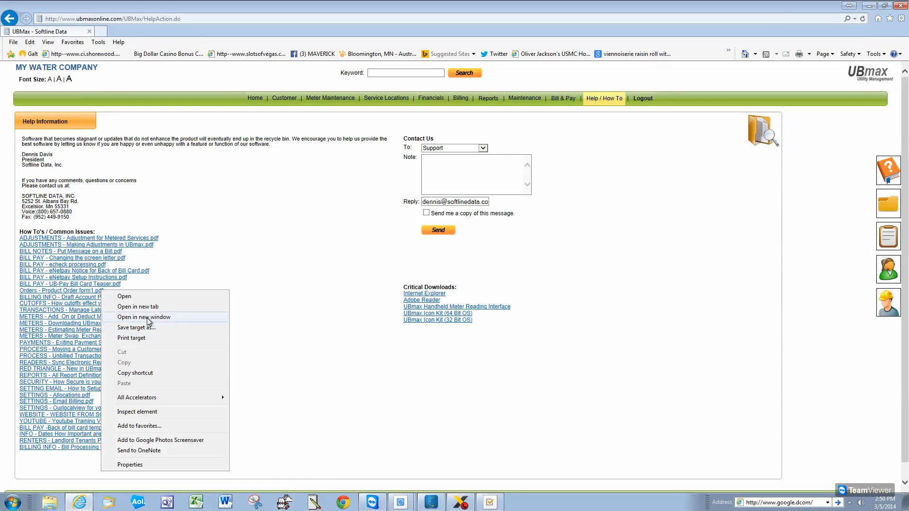
{"action": "key", "text": "Escape"}
{"action": "right_click", "coordinate": [87, 264]}
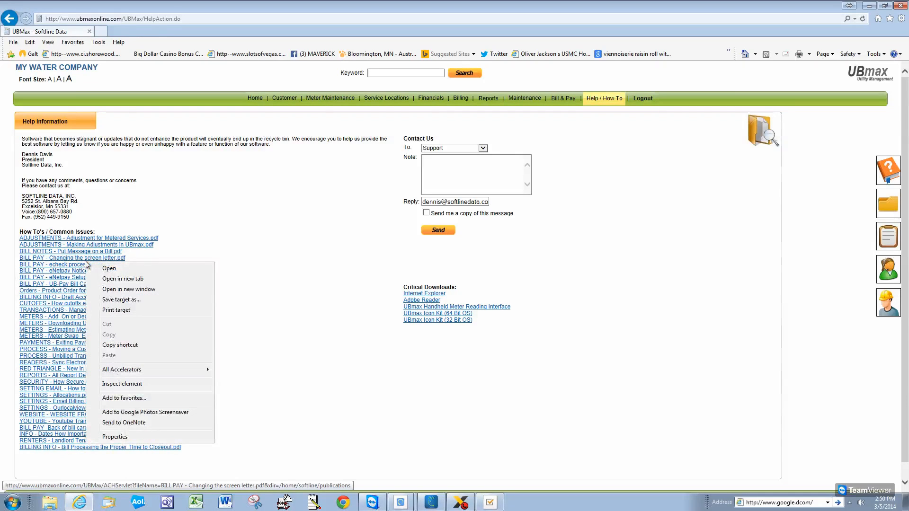
{"action": "left_click", "coordinate": [118, 269]}
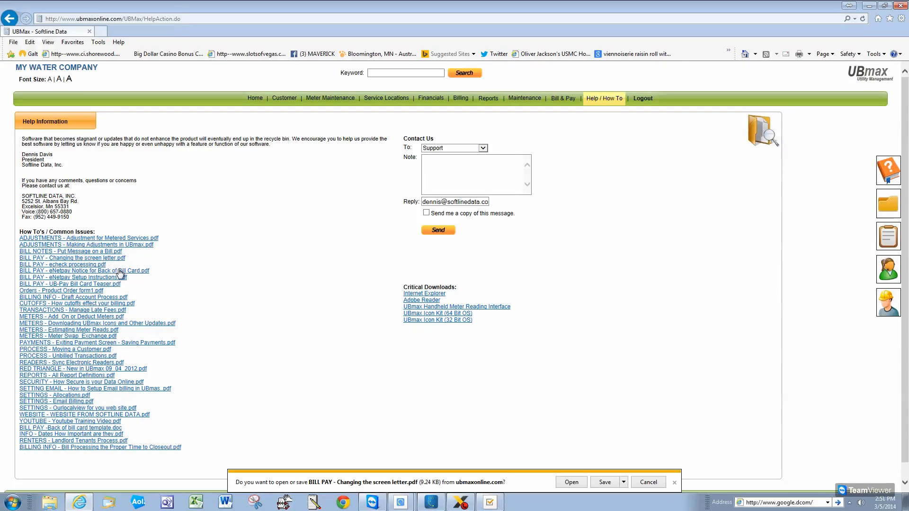
{"action": "left_click", "coordinate": [571, 482]}
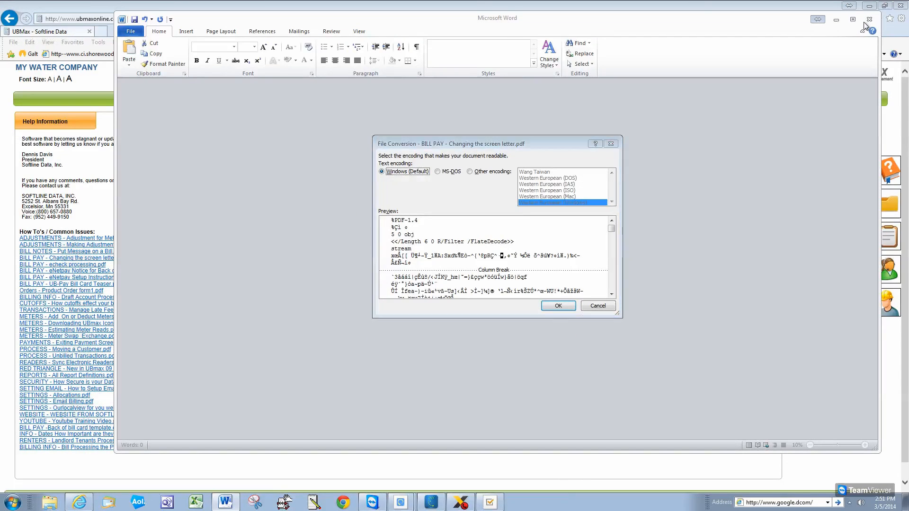
{"action": "left_click", "coordinate": [560, 304]}
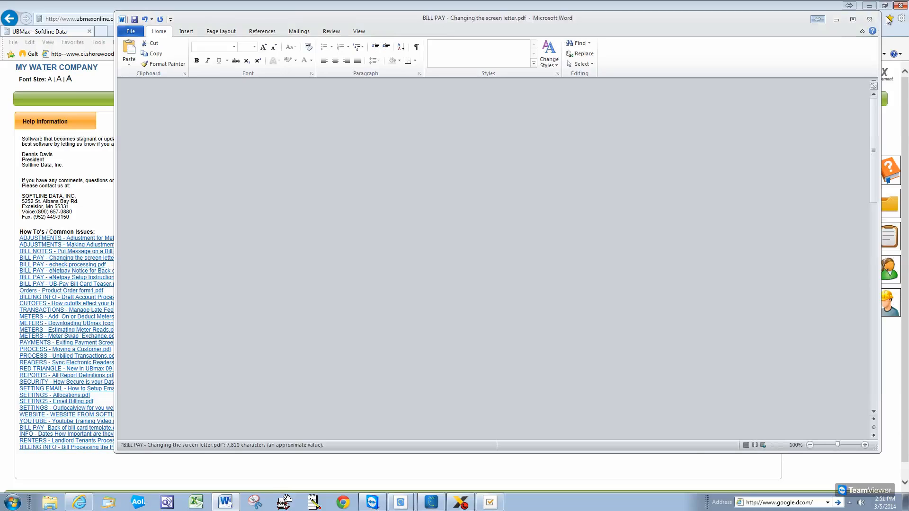
{"action": "left_click", "coordinate": [872, 18]}
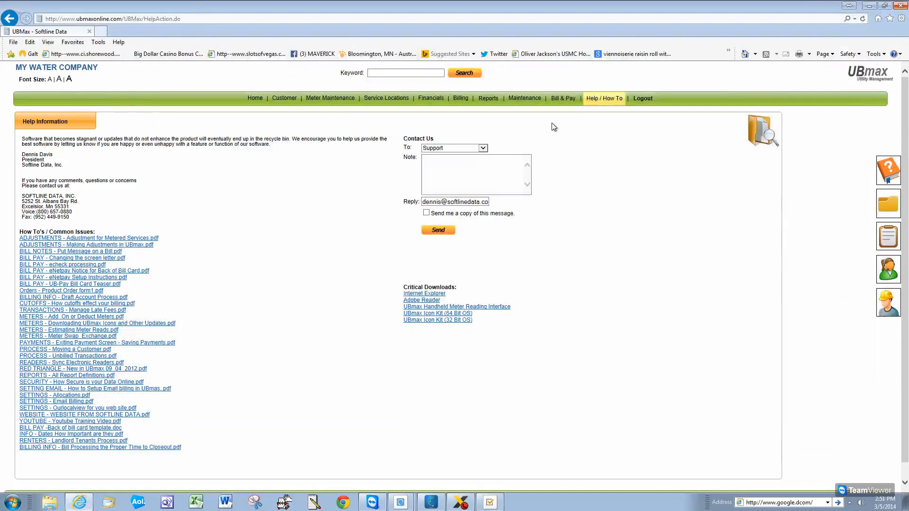
Open Default Programs from the Start menu and its 'Associate a file type or protocol' list
{"action": "left_click", "coordinate": [12, 502]}
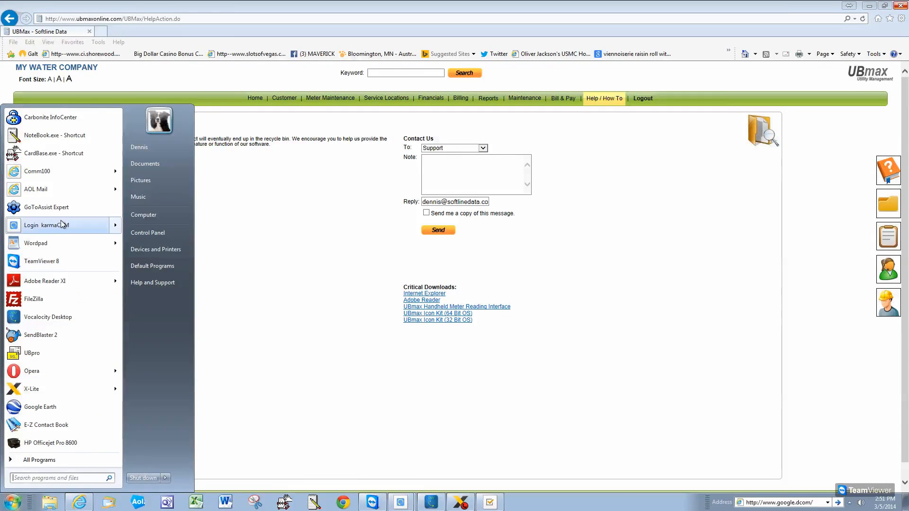
{"action": "left_click", "coordinate": [40, 459]}
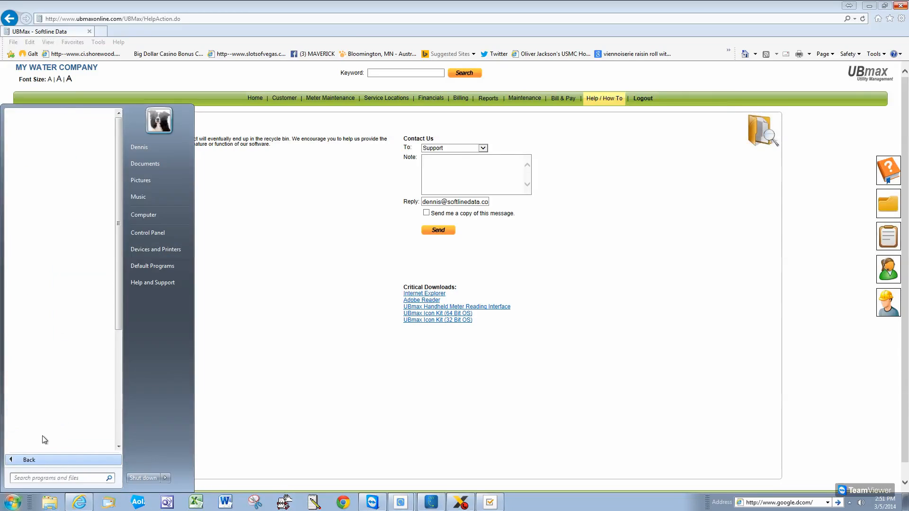
{"action": "left_click", "coordinate": [51, 141]}
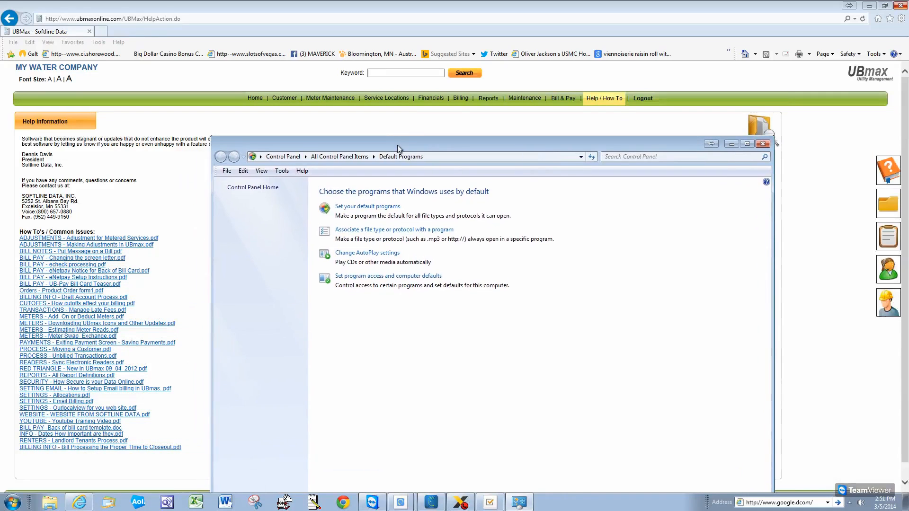
{"action": "left_click", "coordinate": [366, 231]}
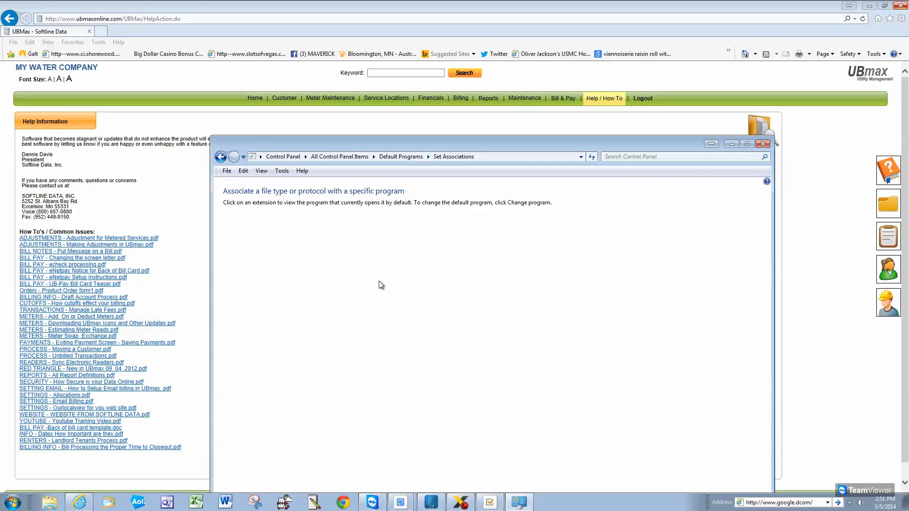
{"action": "left_click_drag", "start_coordinate": [497, 149], "coordinate": [496, 57]}
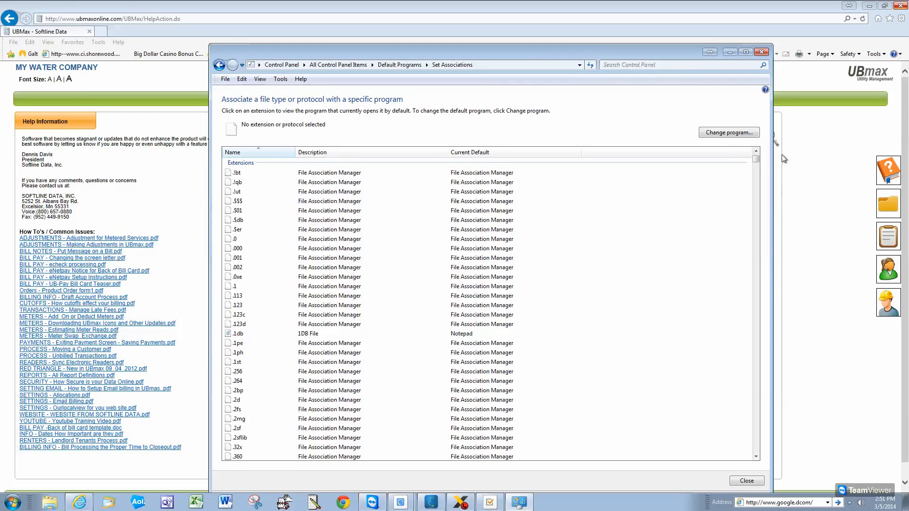
Scroll down through the Set Associations list of file extensions
{"action": "left_click_drag", "start_coordinate": [758, 159], "coordinate": [772, 354]}
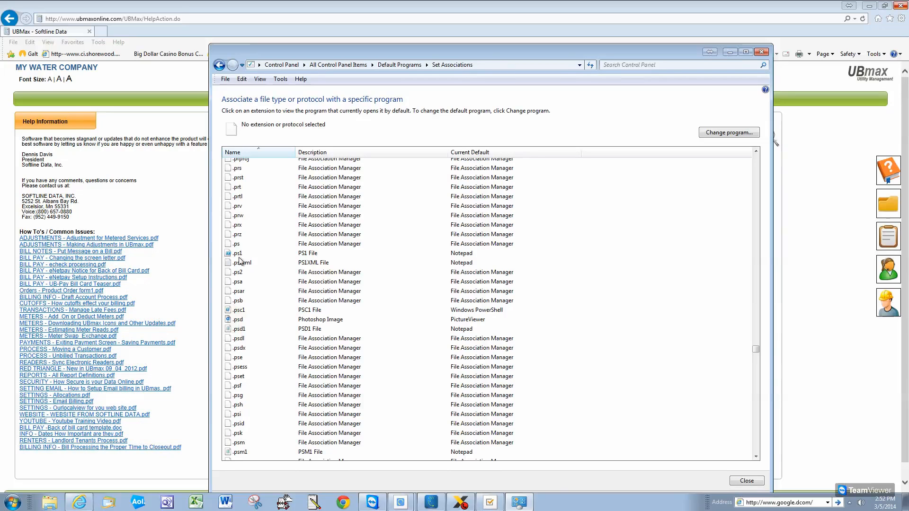
{"action": "left_click", "coordinate": [756, 152]}
{"action": "left_click", "coordinate": [756, 151]}
{"action": "left_click", "coordinate": [755, 152]}
{"action": "left_click", "coordinate": [755, 152]}
{"action": "left_click", "coordinate": [756, 152]}
{"action": "left_click", "coordinate": [755, 152]}
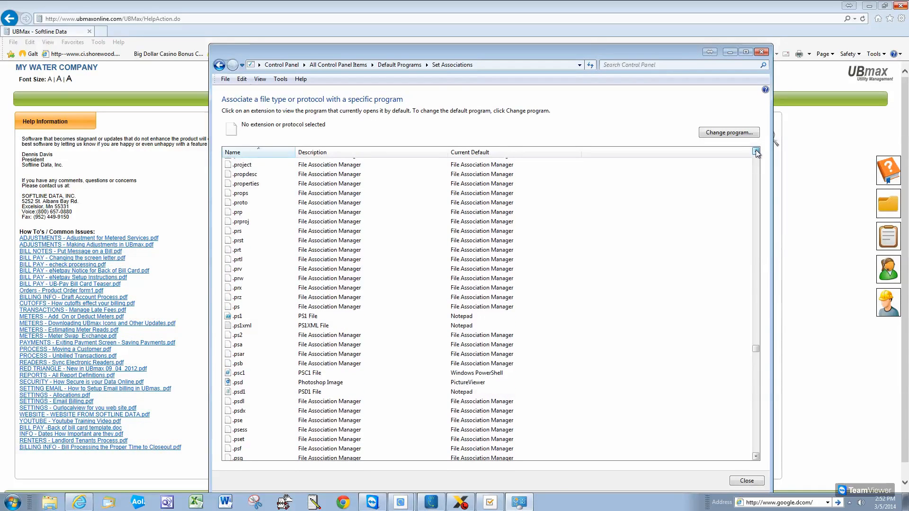
{"action": "left_click", "coordinate": [756, 151]}
{"action": "left_click", "coordinate": [756, 152]}
{"action": "left_click", "coordinate": [756, 151]}
{"action": "left_click", "coordinate": [756, 152]}
{"action": "left_click", "coordinate": [755, 152]}
{"action": "left_click", "coordinate": [756, 152]}
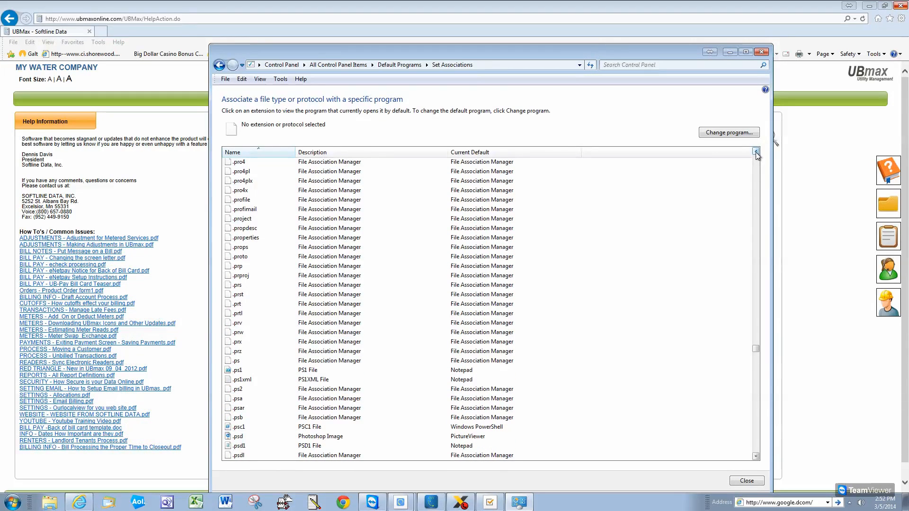
{"action": "left_click", "coordinate": [755, 151]}
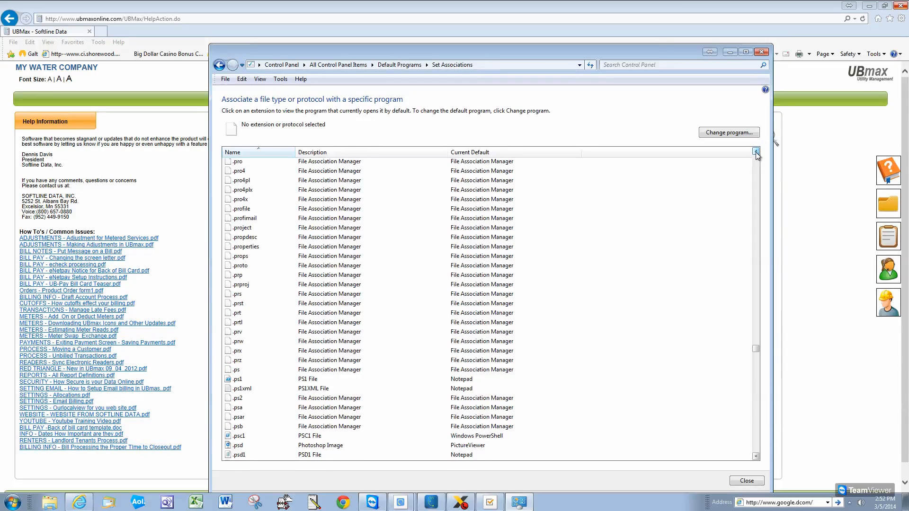
{"action": "left_click", "coordinate": [755, 152]}
{"action": "left_click", "coordinate": [756, 151]}
{"action": "left_click", "coordinate": [755, 152]}
{"action": "left_click", "coordinate": [756, 151]}
{"action": "left_click", "coordinate": [756, 152]}
{"action": "left_click", "coordinate": [756, 151]}
{"action": "left_click", "coordinate": [756, 152]}
{"action": "left_click", "coordinate": [756, 152]}
{"action": "left_click", "coordinate": [756, 152]}
{"action": "left_click", "coordinate": [756, 152]}
{"action": "left_click", "coordinate": [756, 152]}
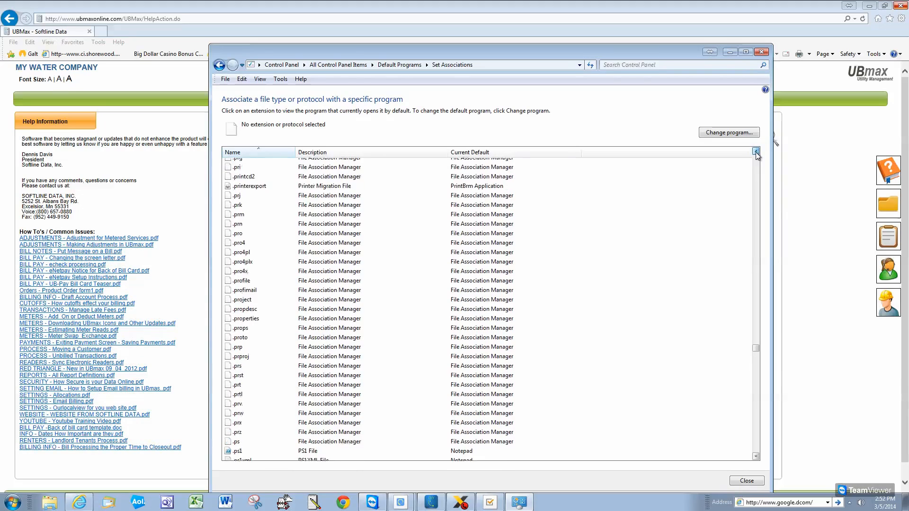
{"action": "left_click", "coordinate": [755, 152]}
{"action": "left_click", "coordinate": [756, 152]}
{"action": "left_click", "coordinate": [756, 152]}
{"action": "left_click", "coordinate": [755, 151]}
{"action": "left_click", "coordinate": [755, 151]}
{"action": "left_click", "coordinate": [755, 152]}
{"action": "left_click", "coordinate": [755, 152]}
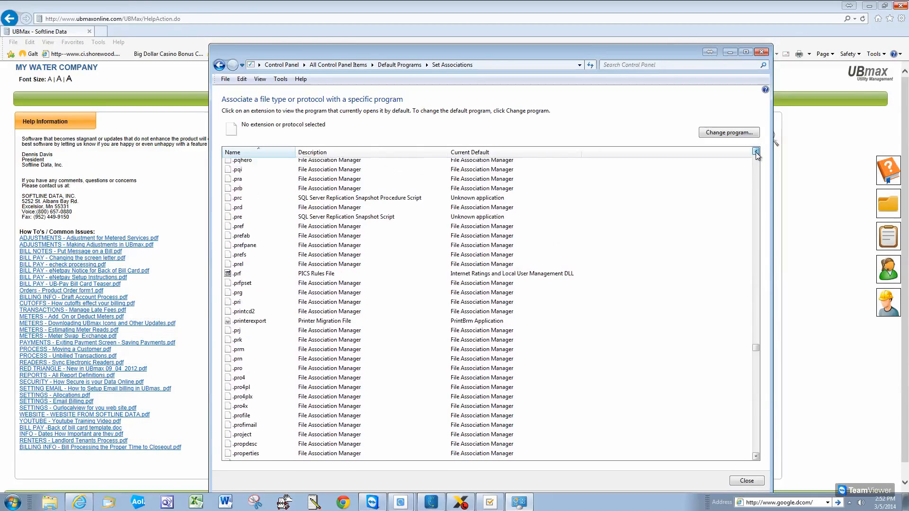
{"action": "left_click", "coordinate": [755, 152]}
{"action": "left_click", "coordinate": [756, 151]}
{"action": "left_click", "coordinate": [756, 151]}
{"action": "left_click", "coordinate": [755, 151]}
{"action": "left_click", "coordinate": [756, 151]}
{"action": "left_click", "coordinate": [756, 151]}
{"action": "left_click", "coordinate": [755, 152]}
{"action": "left_click", "coordinate": [756, 151]}
{"action": "left_click", "coordinate": [756, 151]}
{"action": "left_click", "coordinate": [756, 151]}
{"action": "left_click", "coordinate": [756, 152]}
{"action": "left_click", "coordinate": [756, 152]}
{"action": "left_click", "coordinate": [756, 152]}
{"action": "left_click", "coordinate": [755, 152]}
{"action": "left_click", "coordinate": [756, 151]}
{"action": "left_click", "coordinate": [755, 151]}
{"action": "left_click", "coordinate": [756, 152]}
{"action": "left_click", "coordinate": [756, 151]}
{"action": "left_click", "coordinate": [755, 152]}
{"action": "left_click", "coordinate": [755, 151]}
{"action": "left_click", "coordinate": [756, 152]}
{"action": "left_click", "coordinate": [756, 152]}
{"action": "left_click", "coordinate": [756, 152]}
{"action": "left_click", "coordinate": [756, 152]}
{"action": "left_click", "coordinate": [756, 152]}
{"action": "left_click", "coordinate": [755, 152]}
{"action": "left_click", "coordinate": [755, 152]}
{"action": "left_click", "coordinate": [755, 152]}
{"action": "left_click", "coordinate": [755, 152]}
{"action": "left_click", "coordinate": [755, 152]}
{"action": "left_click", "coordinate": [755, 152]}
{"action": "left_click", "coordinate": [755, 152]}
{"action": "left_click", "coordinate": [756, 152]}
{"action": "left_click", "coordinate": [756, 152]}
{"action": "left_click", "coordinate": [756, 152]}
{"action": "left_click", "coordinate": [756, 152]}
{"action": "left_click", "coordinate": [755, 152]}
{"action": "left_click", "coordinate": [755, 152]}
{"action": "left_click", "coordinate": [756, 152]}
{"action": "left_click", "coordinate": [755, 152]}
{"action": "left_click", "coordinate": [756, 152]}
{"action": "left_click", "coordinate": [756, 152]}
{"action": "left_click", "coordinate": [756, 152]}
{"action": "left_click", "coordinate": [755, 152]}
{"action": "left_click", "coordinate": [756, 152]}
{"action": "left_click", "coordinate": [755, 152]}
{"action": "left_click", "coordinate": [756, 152]}
{"action": "left_click", "coordinate": [756, 152]}
{"action": "left_click", "coordinate": [756, 152]}
{"action": "left_click", "coordinate": [756, 152]}
{"action": "left_click", "coordinate": [756, 152]}
{"action": "left_click", "coordinate": [756, 152]}
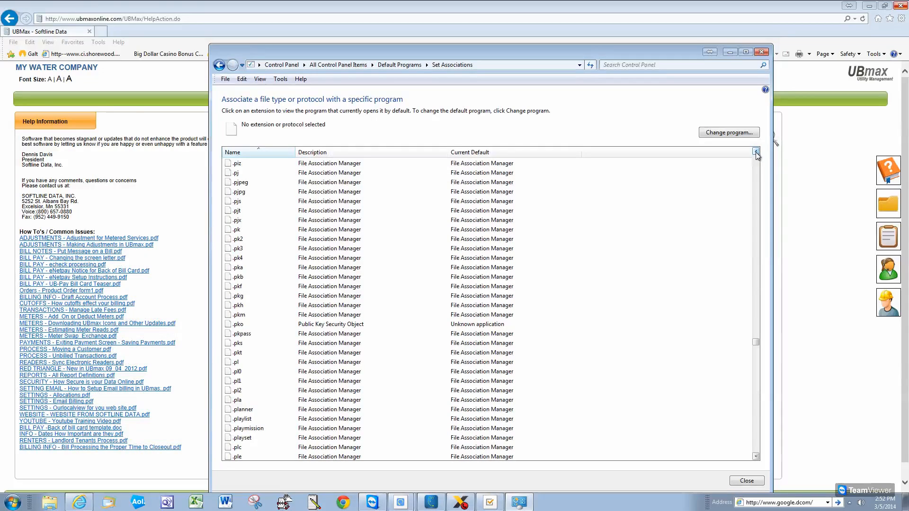
{"action": "left_click", "coordinate": [755, 151]}
{"action": "left_click", "coordinate": [755, 152]}
{"action": "left_click", "coordinate": [755, 152]}
{"action": "left_click", "coordinate": [756, 151]}
{"action": "left_click", "coordinate": [756, 152]}
{"action": "left_click", "coordinate": [756, 152]}
{"action": "left_click", "coordinate": [756, 151]}
{"action": "left_click", "coordinate": [755, 152]}
{"action": "left_click", "coordinate": [756, 151]}
{"action": "left_click", "coordinate": [756, 152]}
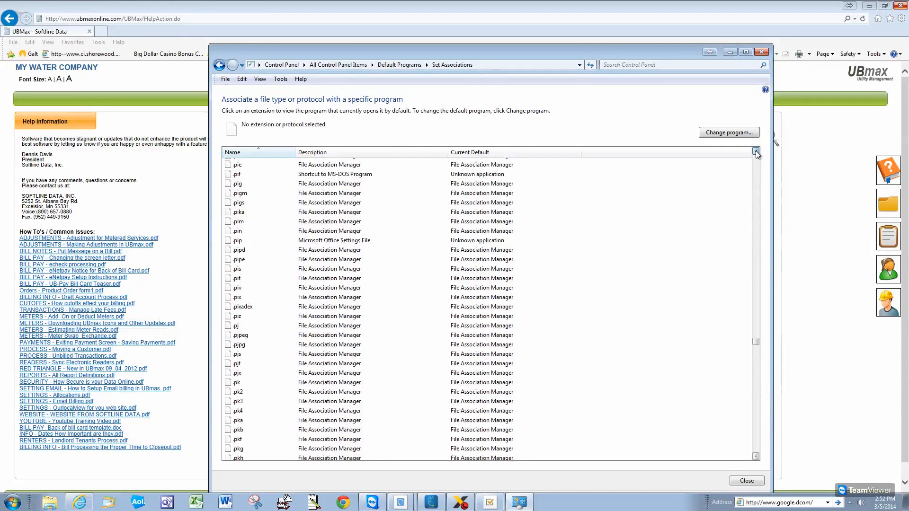
{"action": "left_click", "coordinate": [756, 151]}
{"action": "left_click", "coordinate": [756, 152]}
{"action": "left_click", "coordinate": [756, 152]}
{"action": "left_click", "coordinate": [756, 151]}
{"action": "left_click", "coordinate": [756, 152]}
{"action": "left_click", "coordinate": [756, 152]}
{"action": "left_click", "coordinate": [755, 151]}
{"action": "left_click", "coordinate": [755, 152]}
{"action": "left_click", "coordinate": [756, 151]}
{"action": "left_click", "coordinate": [756, 152]}
{"action": "left_click", "coordinate": [756, 151]}
{"action": "left_click", "coordinate": [756, 152]}
{"action": "left_click", "coordinate": [755, 151]}
{"action": "left_click", "coordinate": [755, 151]}
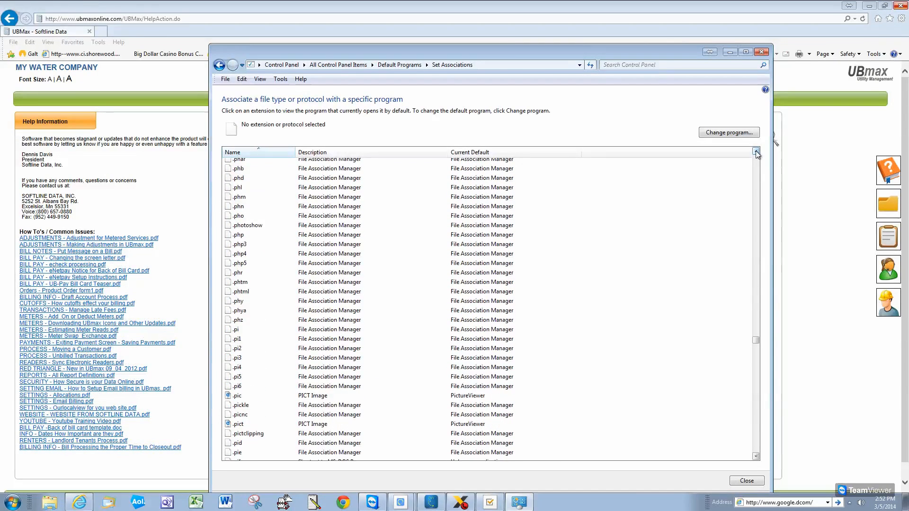
{"action": "left_click", "coordinate": [756, 152]}
{"action": "left_click", "coordinate": [755, 151]}
{"action": "left_click", "coordinate": [756, 152]}
{"action": "left_click", "coordinate": [756, 151]}
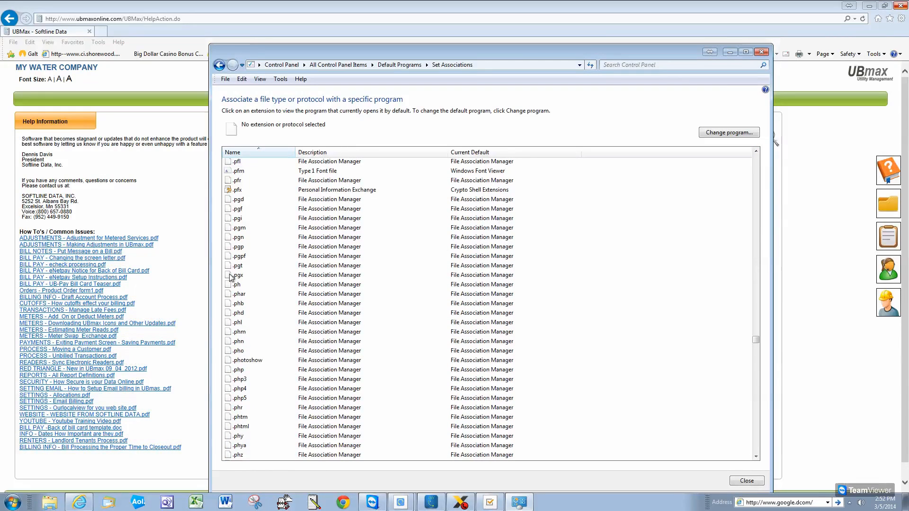
{"action": "left_click", "coordinate": [756, 151]}
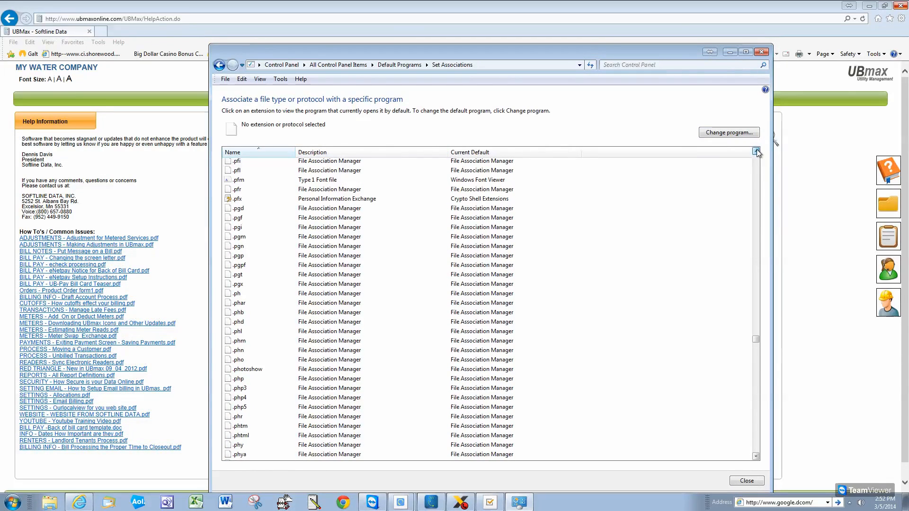
{"action": "left_click", "coordinate": [756, 151]}
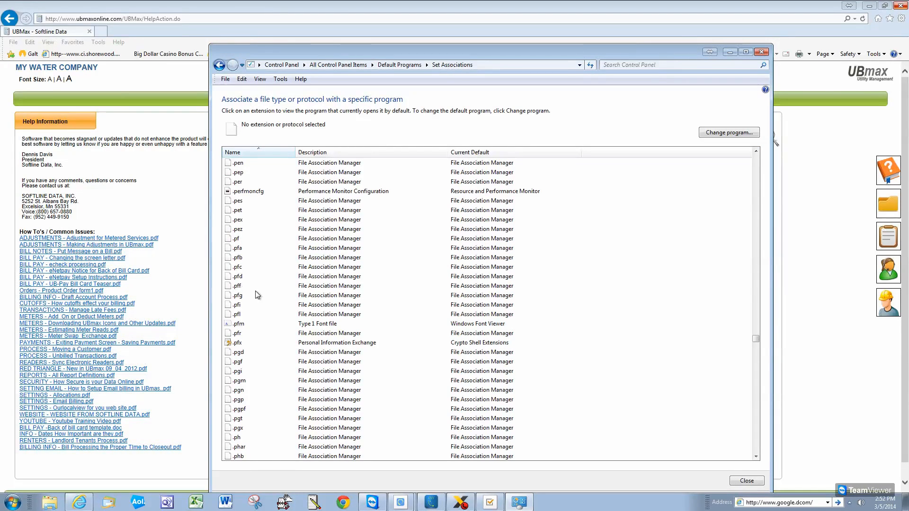
Inspect .pff's program chooser, cancel without changes, close the window, and bring up Start
{"action": "left_click", "coordinate": [238, 286]}
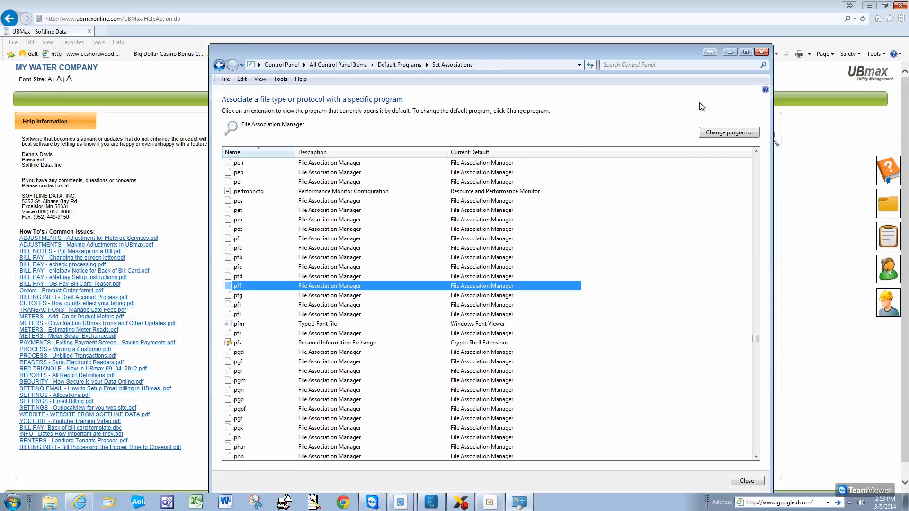
{"action": "left_click", "coordinate": [729, 133]}
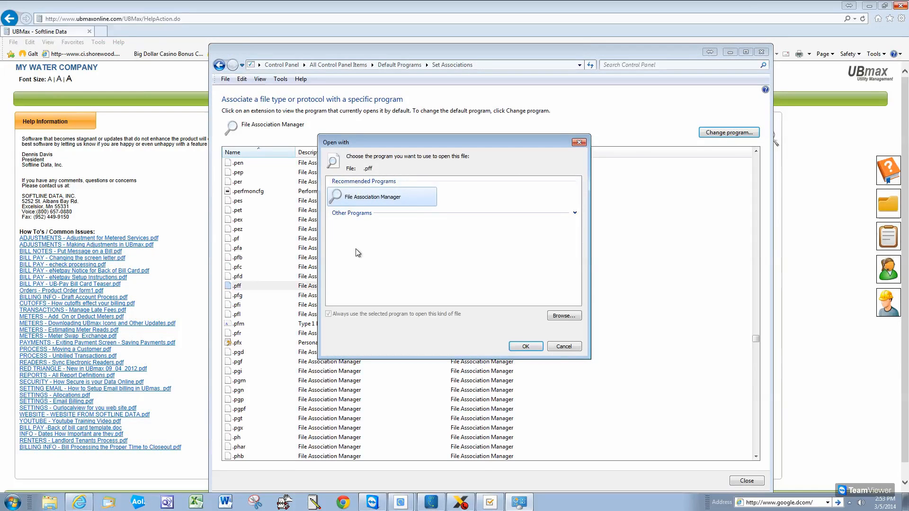
{"action": "left_click", "coordinate": [578, 143]}
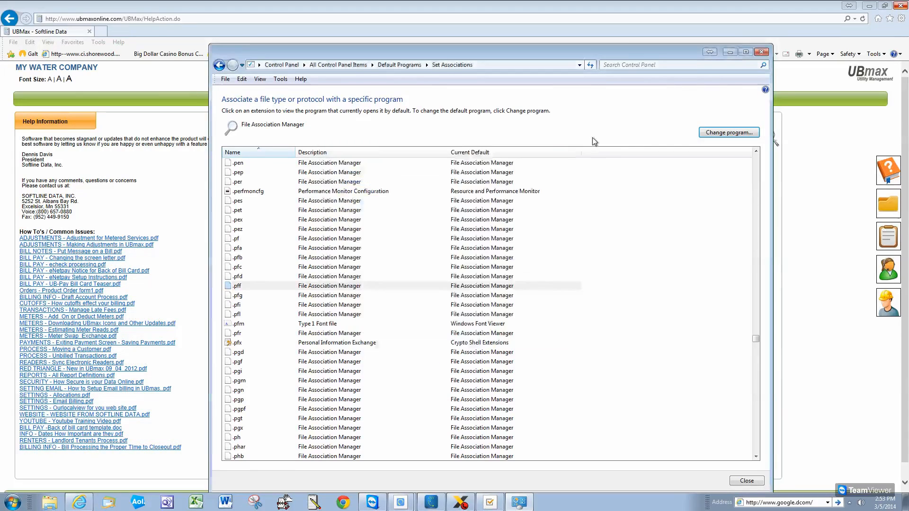
{"action": "left_click", "coordinate": [766, 52]}
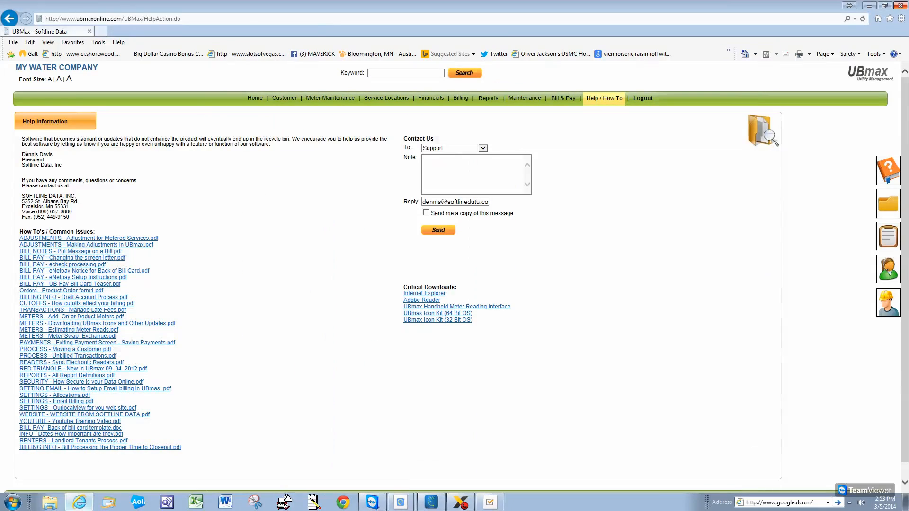
{"action": "left_click", "coordinate": [18, 505]}
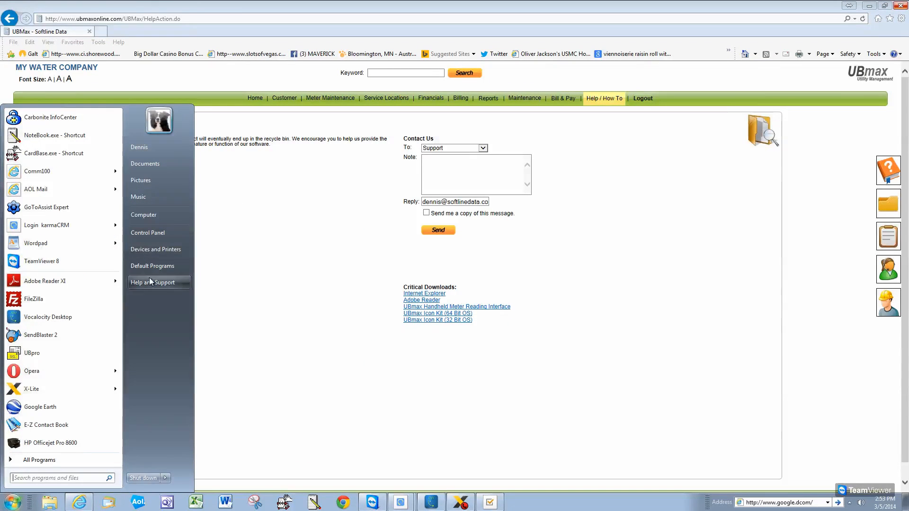
Open Default Programs' file-type association list and scroll to .pdf, currently opening in Microsoft Word
{"action": "left_click", "coordinate": [47, 462]}
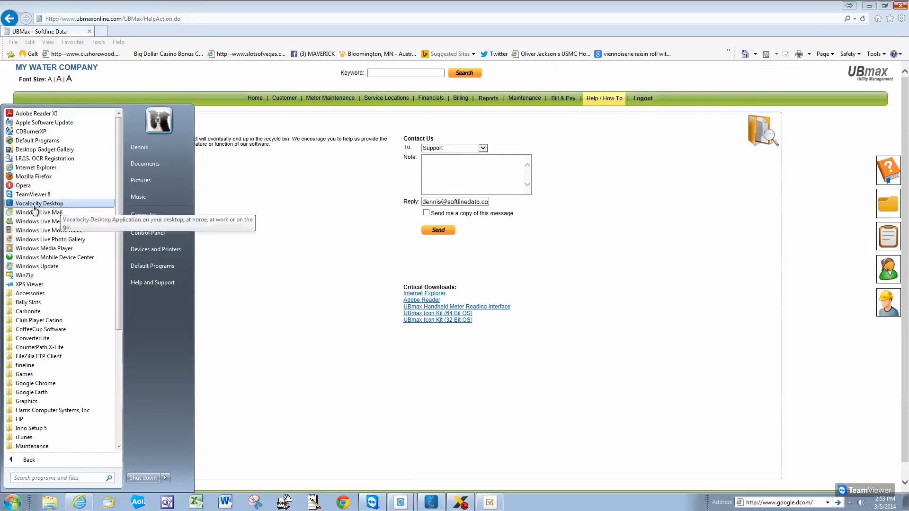
{"action": "left_click", "coordinate": [69, 140]}
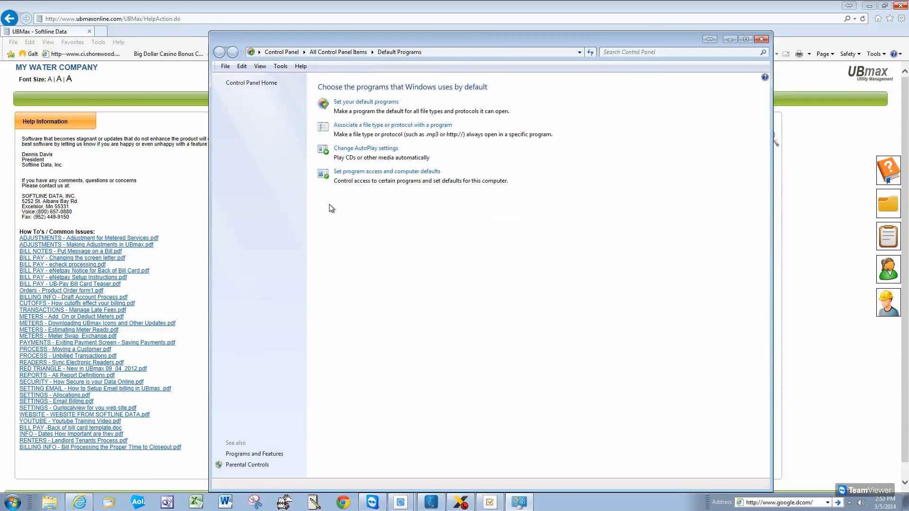
{"action": "left_click", "coordinate": [364, 126]}
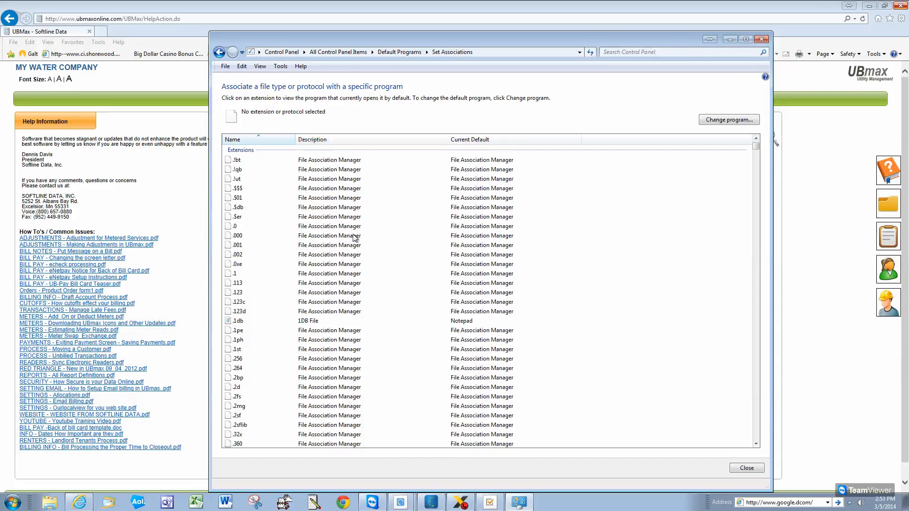
{"action": "left_click_drag", "start_coordinate": [755, 148], "coordinate": [765, 322]}
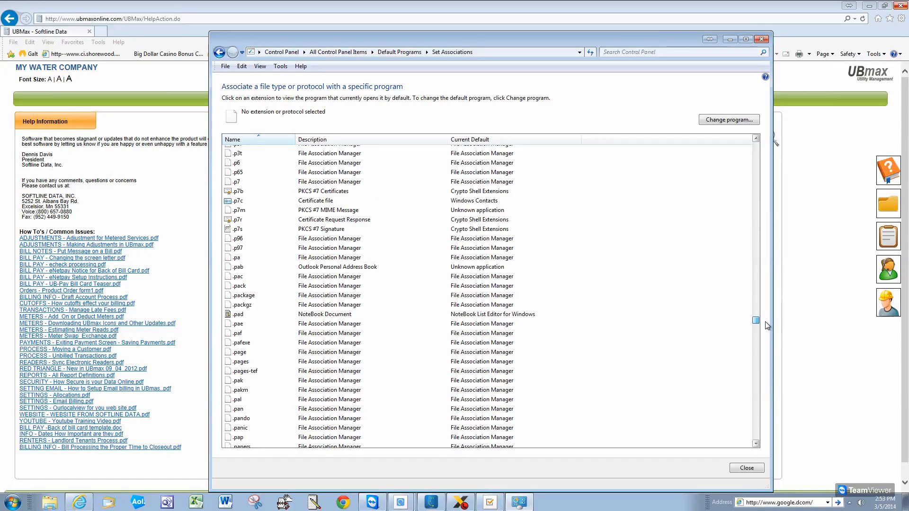
{"action": "left_click_drag", "start_coordinate": [766, 322], "coordinate": [766, 326]}
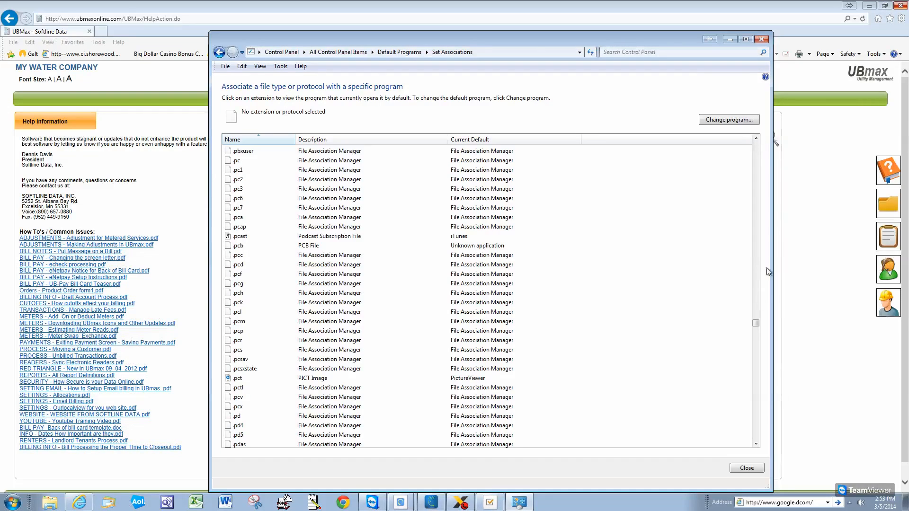
{"action": "scroll", "coordinate": [758, 322], "scroll_direction": "down", "scroll_amount": 7}
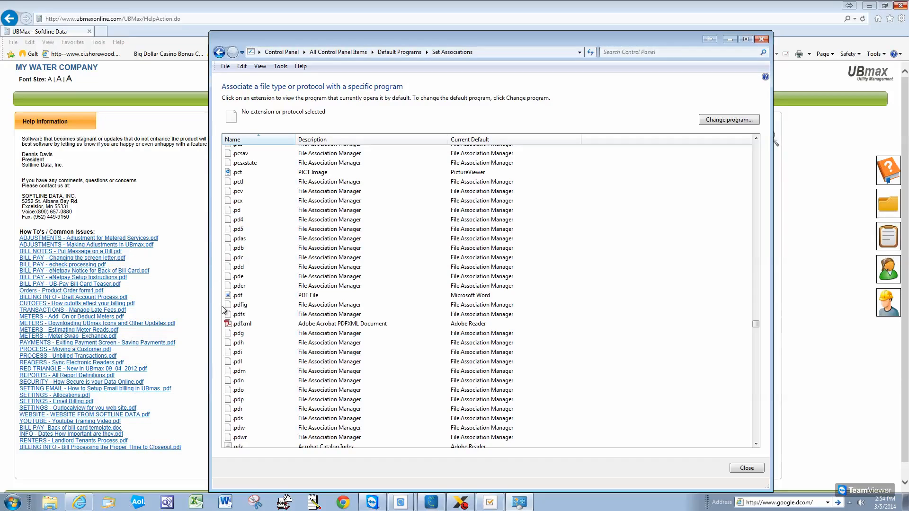
Change the .pdf default program to Adobe Reader and drag the Set Associations window off screen
{"action": "left_click", "coordinate": [467, 297]}
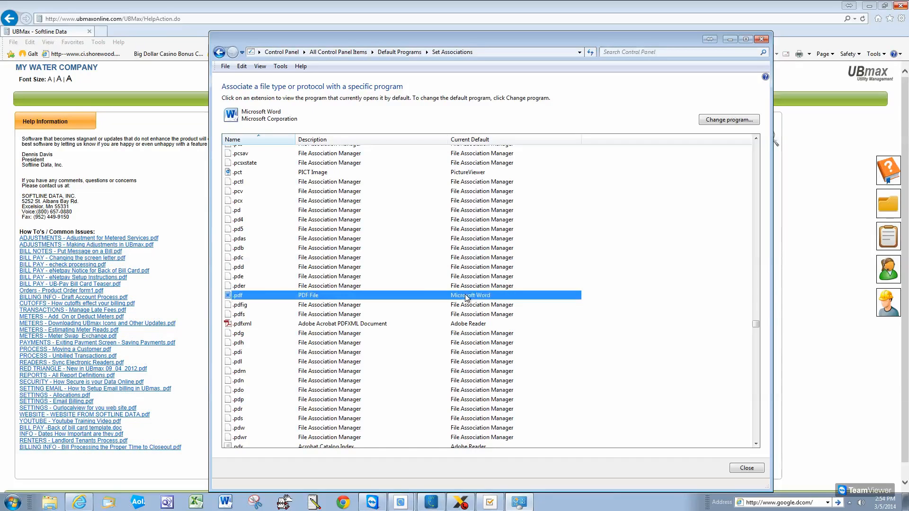
{"action": "double_click", "coordinate": [471, 297]}
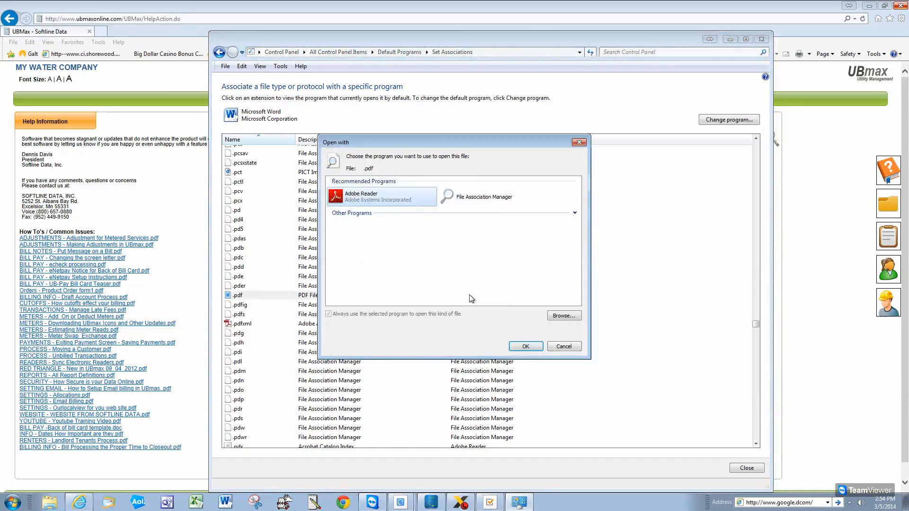
{"action": "double_click", "coordinate": [372, 197]}
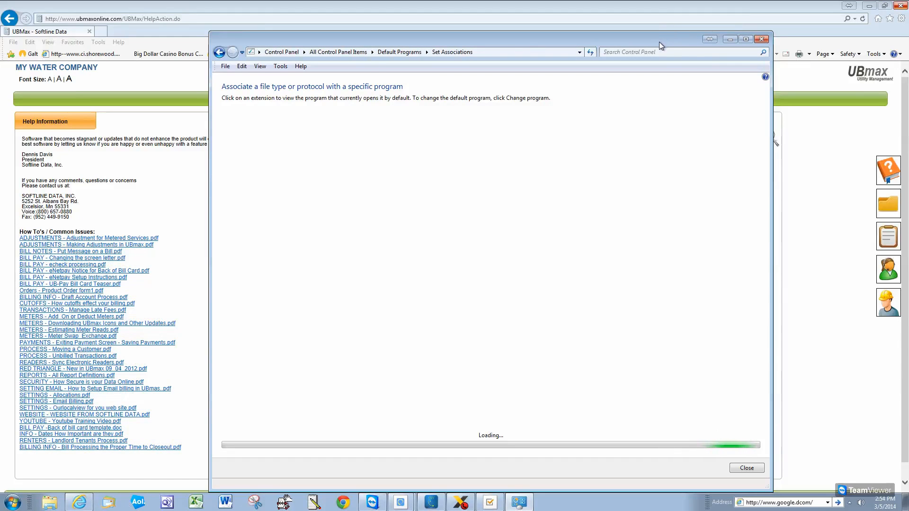
{"action": "left_click_drag", "start_coordinate": [657, 42], "coordinate": [908, 52]}
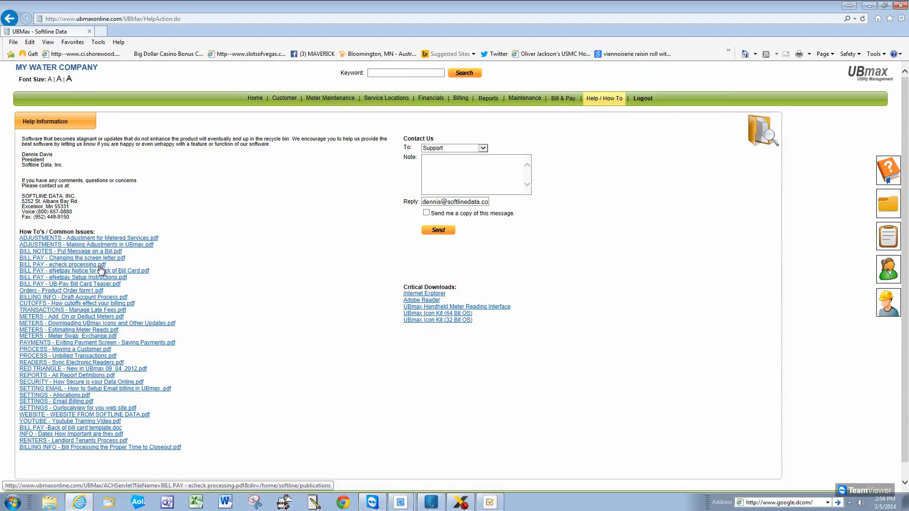
Go to Reports > Billing's Generate Bill(s) page and calculate bills due 03/31/2014
{"action": "left_click", "coordinate": [489, 102]}
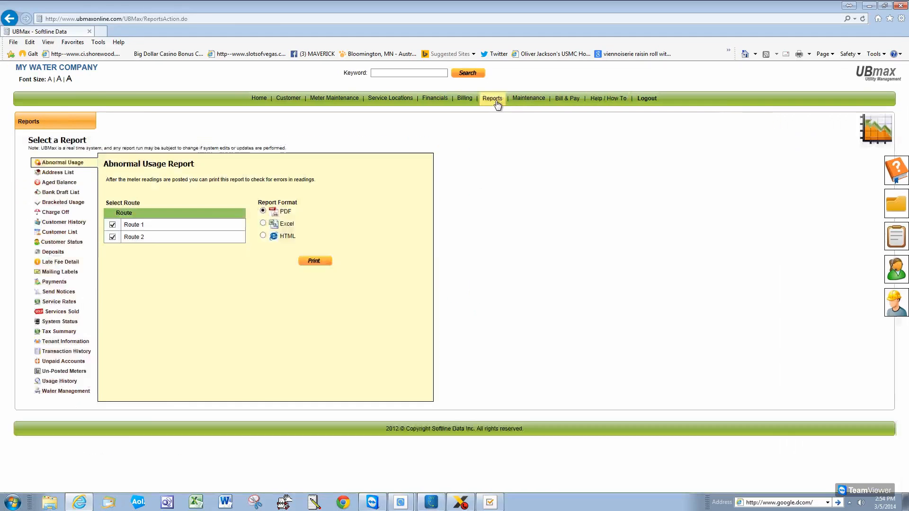
{"action": "mouse_move", "coordinate": [536, 101]}
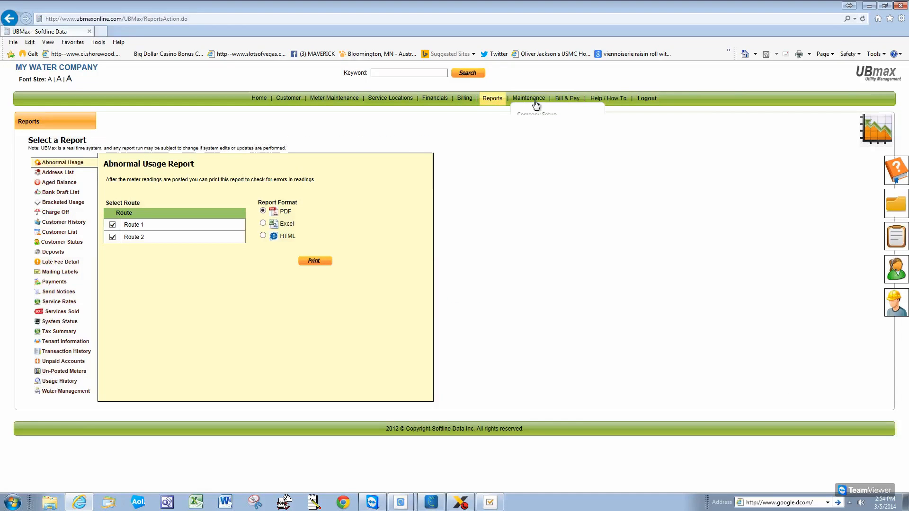
{"action": "left_click", "coordinate": [467, 99]}
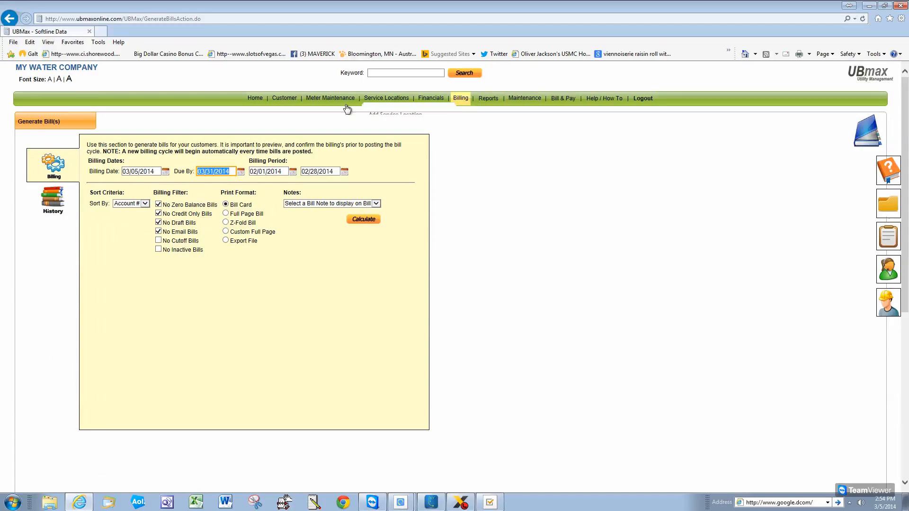
{"action": "left_click", "coordinate": [370, 221]}
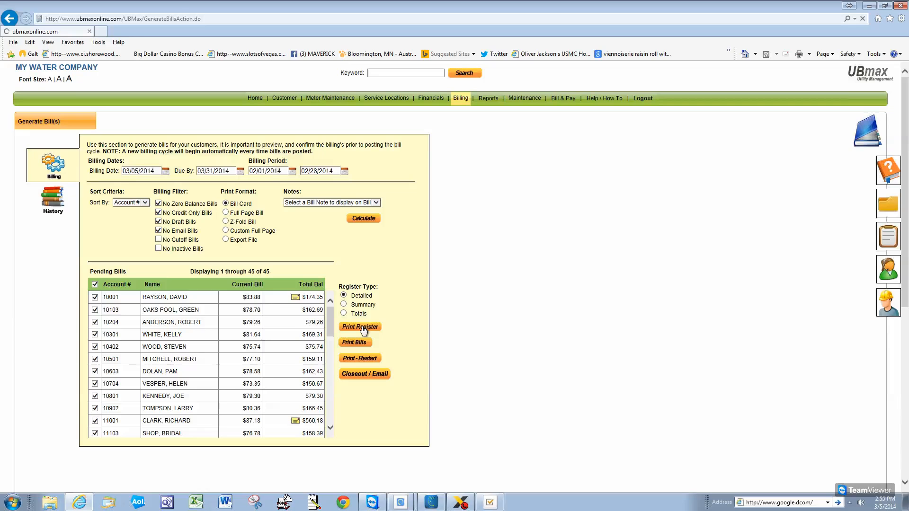
Print the Detailed pending billing register and scroll through the 8-page PDF ($8,542.29, 45 bills)
{"action": "left_click", "coordinate": [363, 330]}
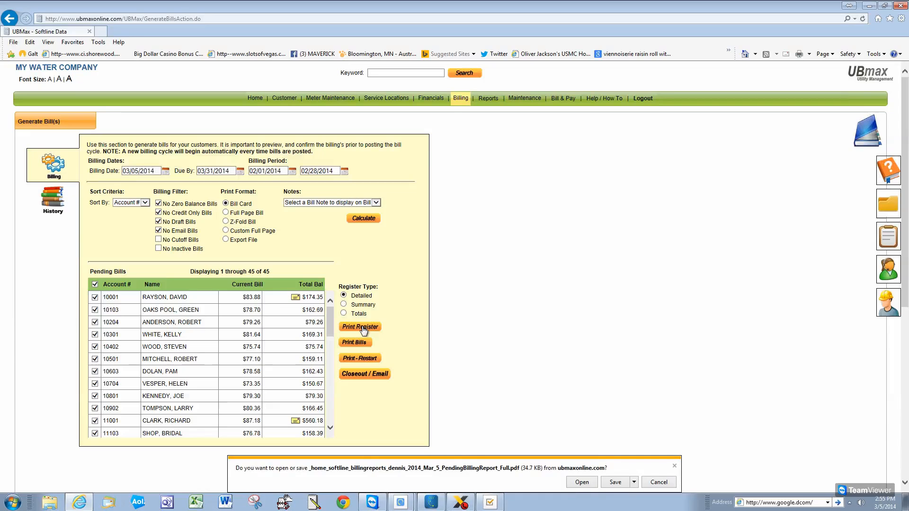
{"action": "left_click", "coordinate": [588, 484]}
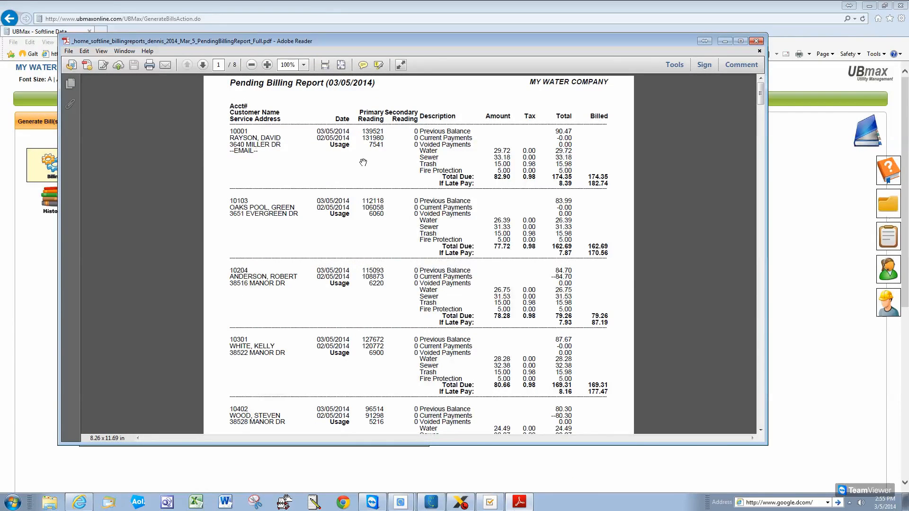
{"action": "left_click", "coordinate": [760, 98]}
{"action": "left_click_drag", "start_coordinate": [761, 98], "coordinate": [753, 192]}
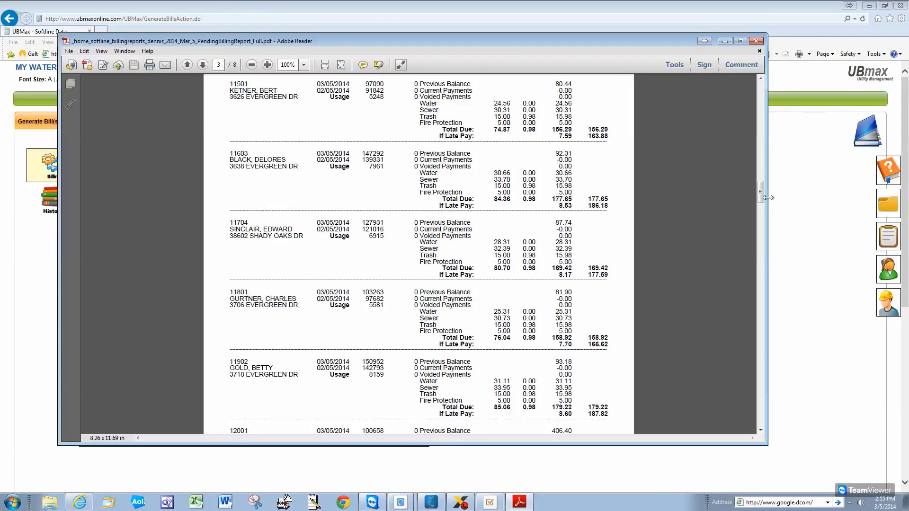
{"action": "left_click_drag", "start_coordinate": [760, 190], "coordinate": [771, 387]}
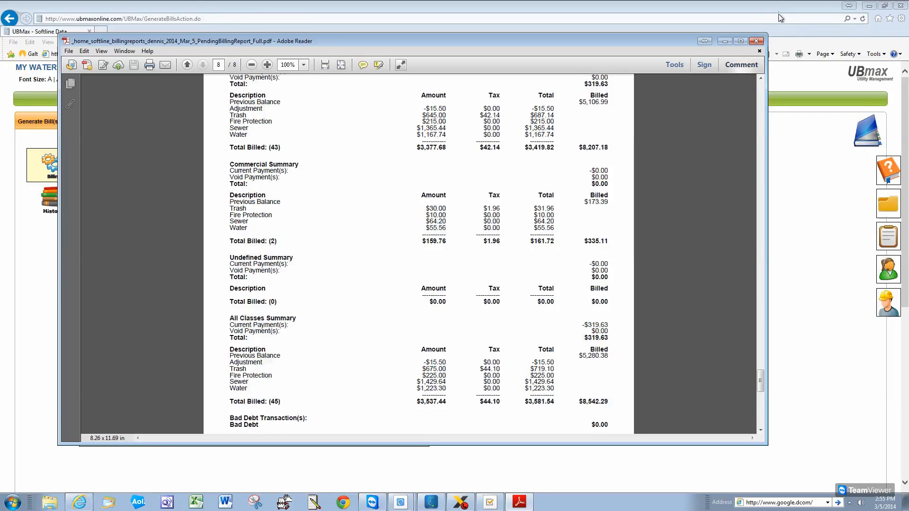
{"action": "left_click", "coordinate": [756, 42]}
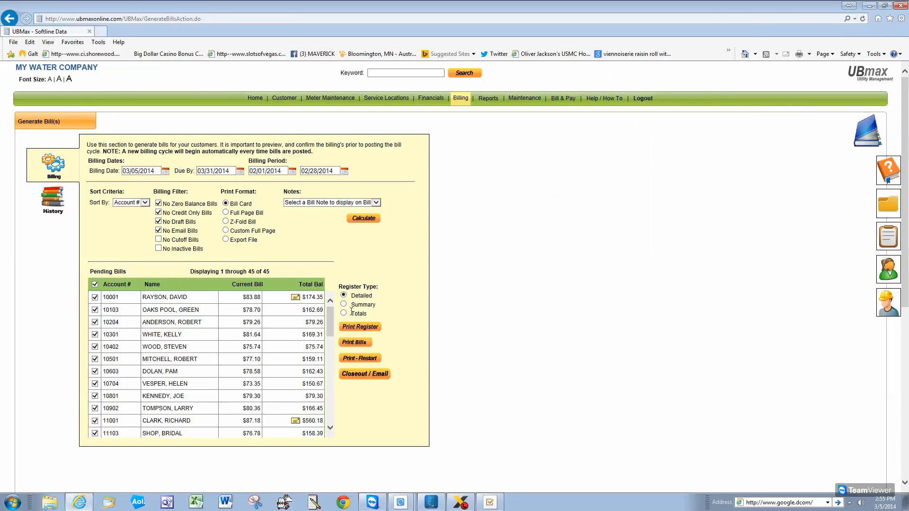
Print bills for all 45 pending accounts and preview the 22-page bills PDF in Adobe Reader
{"action": "left_click", "coordinate": [359, 343]}
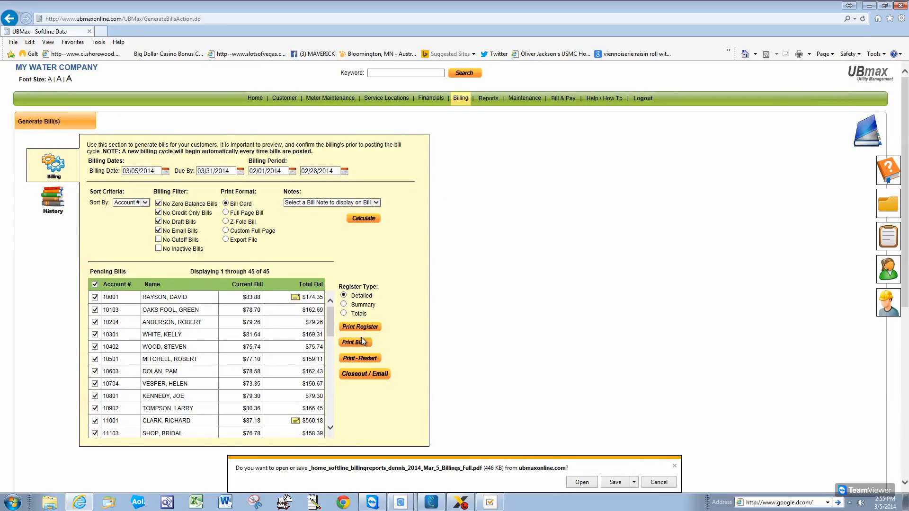
{"action": "left_click", "coordinate": [579, 481]}
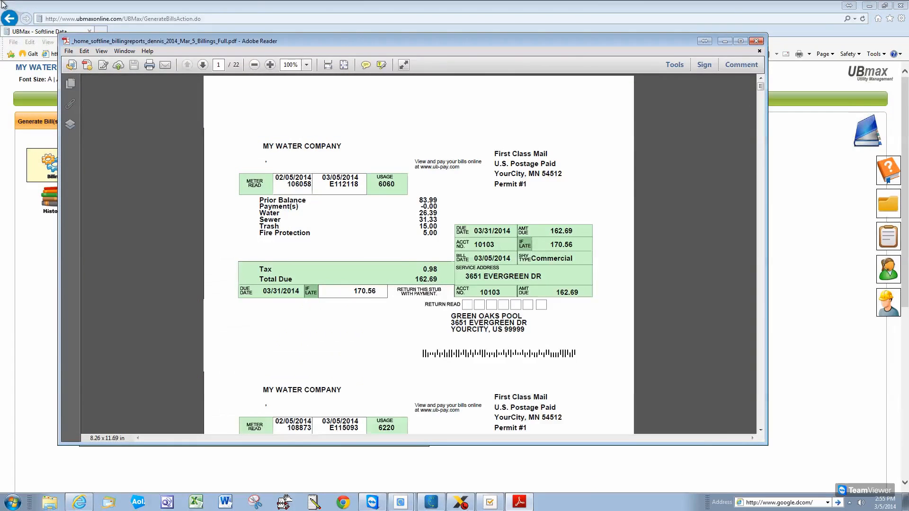
{"action": "left_click", "coordinate": [756, 41]}
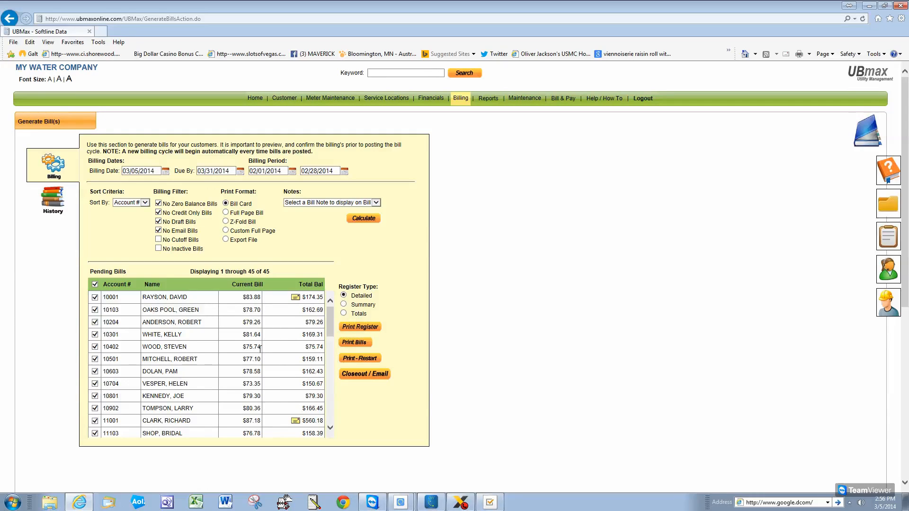
Set the register type to Summary, then print and view the summary pending billing register
{"action": "left_click", "coordinate": [345, 305]}
{"action": "left_click", "coordinate": [357, 328]}
{"action": "left_click", "coordinate": [582, 483]}
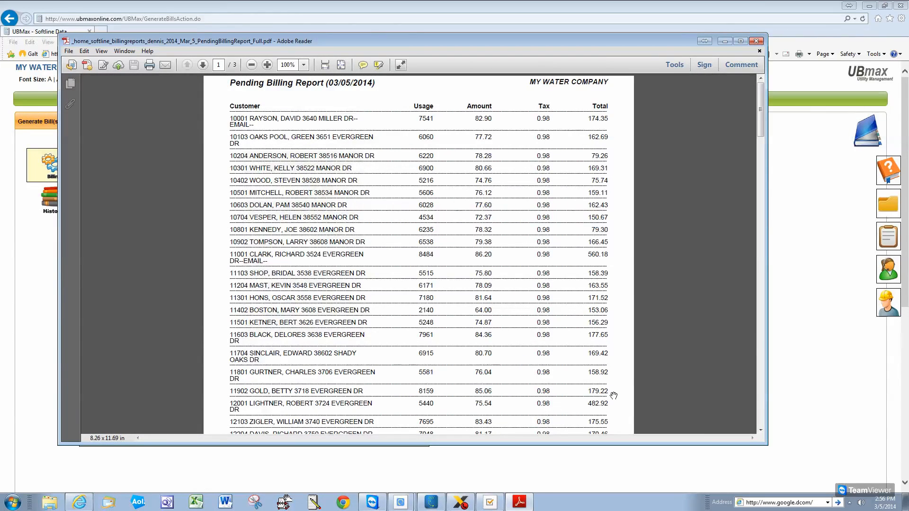
{"action": "left_click", "coordinate": [756, 41]}
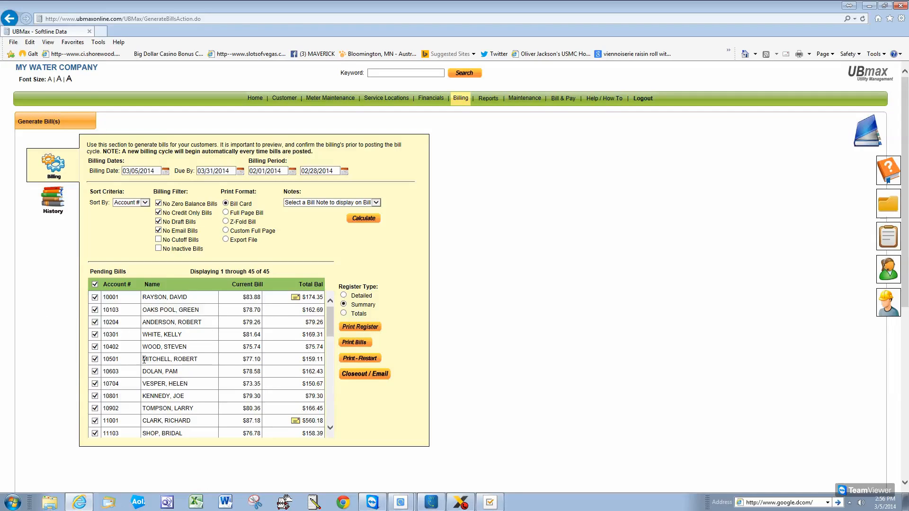
Open billing History, list Bill Registers, and view the 2014 Jan 31 pending billing report
{"action": "left_click", "coordinate": [54, 199]}
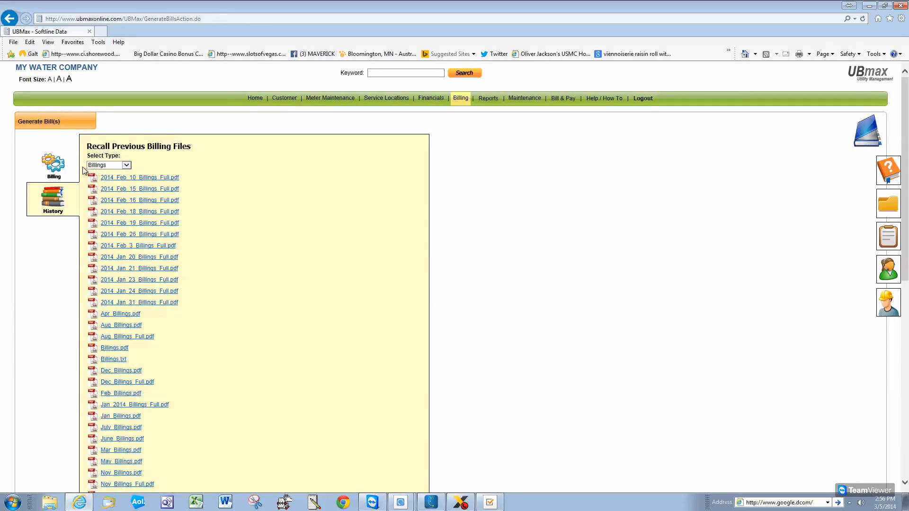
{"action": "left_click", "coordinate": [126, 164]}
{"action": "left_click", "coordinate": [111, 174]}
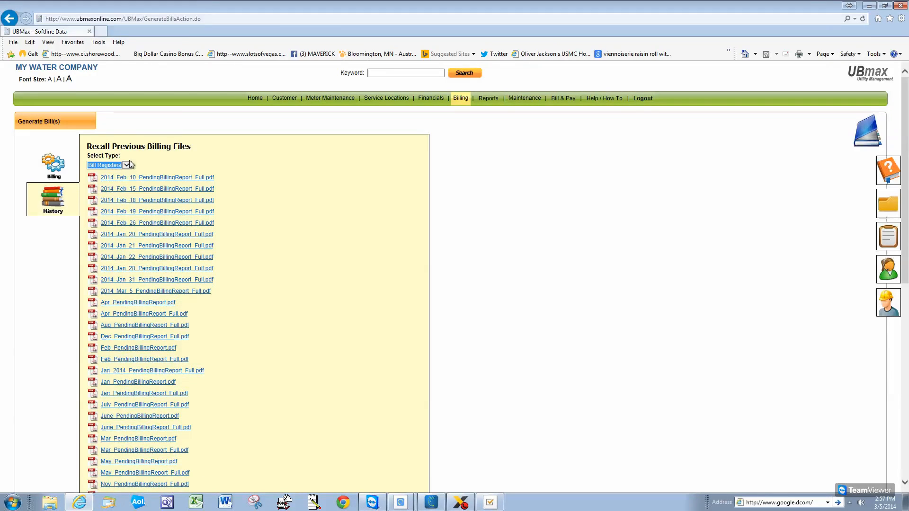
{"action": "left_click", "coordinate": [122, 280]}
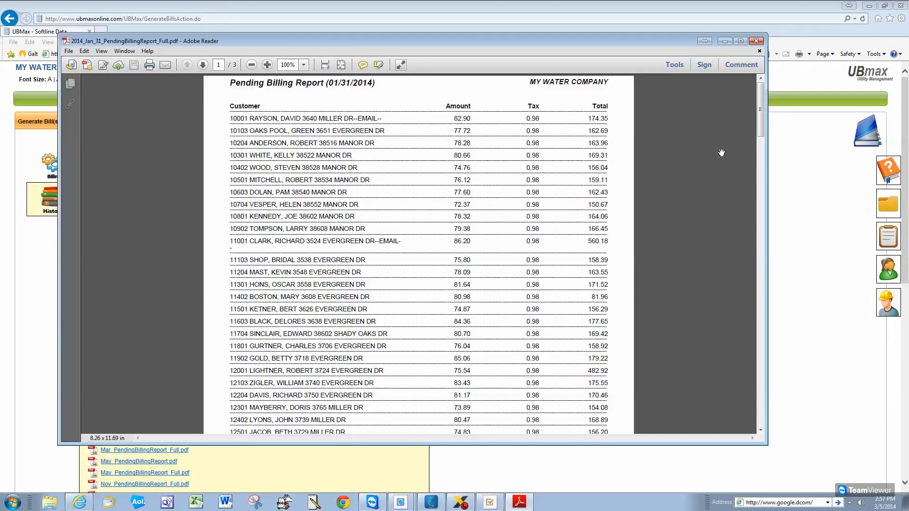
{"action": "left_click", "coordinate": [757, 40]}
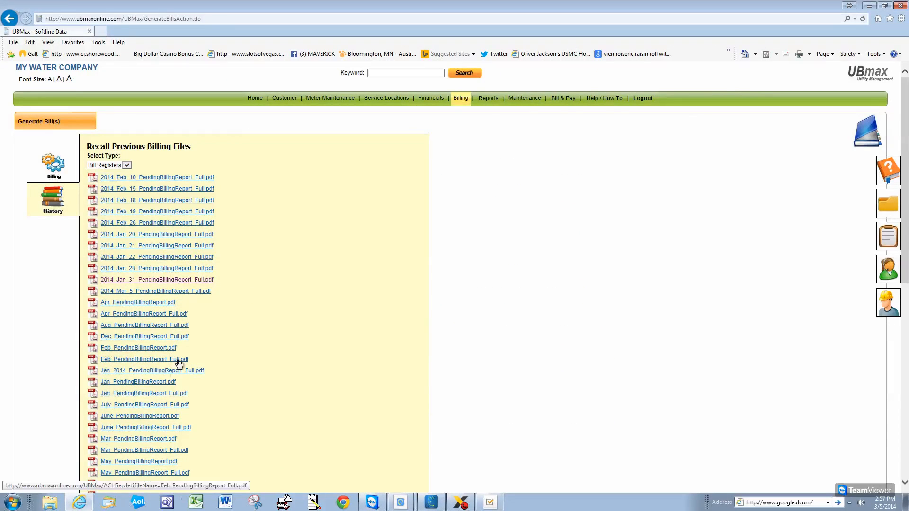
View the December pending billing report, then switch the History list back to Billings files
{"action": "left_click", "coordinate": [167, 337]}
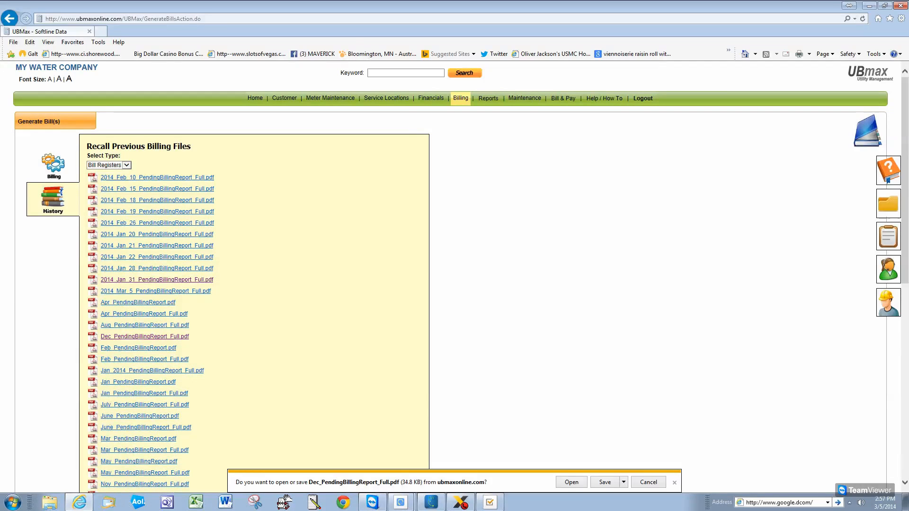
{"action": "left_click", "coordinate": [571, 482]}
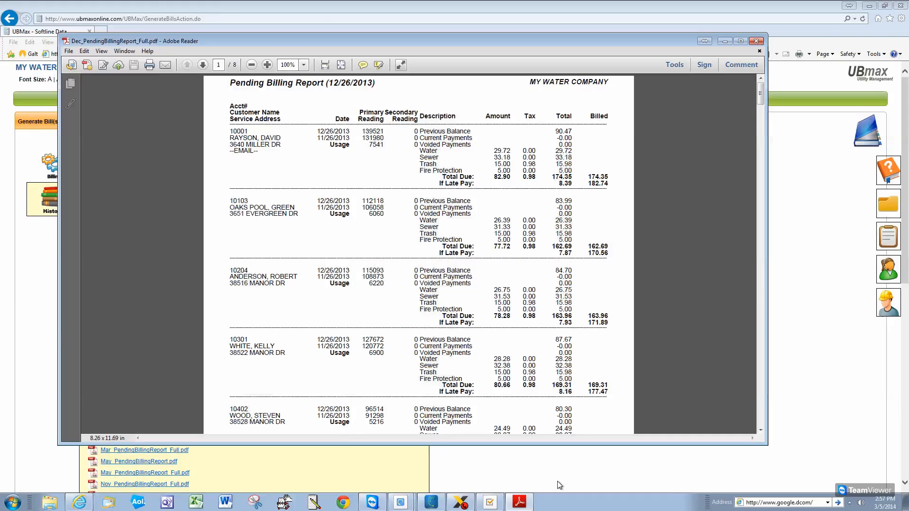
{"action": "left_click", "coordinate": [758, 43]}
{"action": "left_click", "coordinate": [130, 166]}
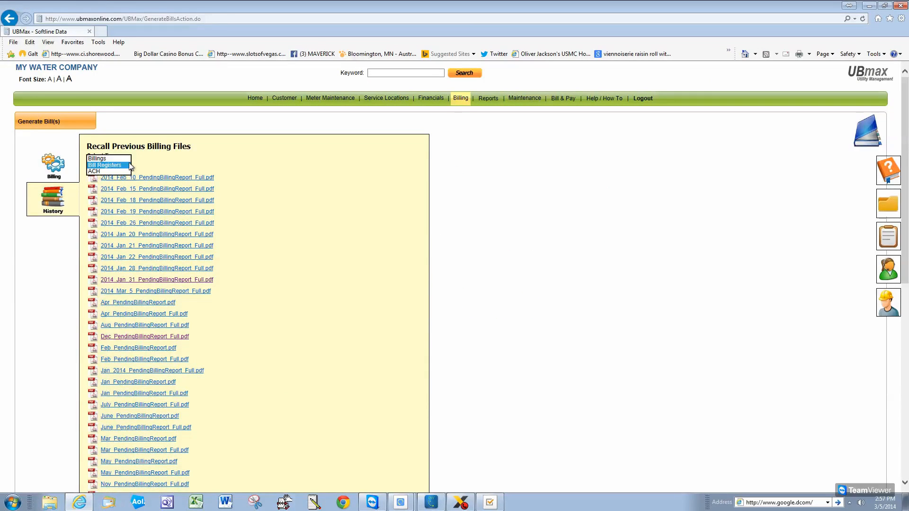
{"action": "left_click", "coordinate": [100, 159]}
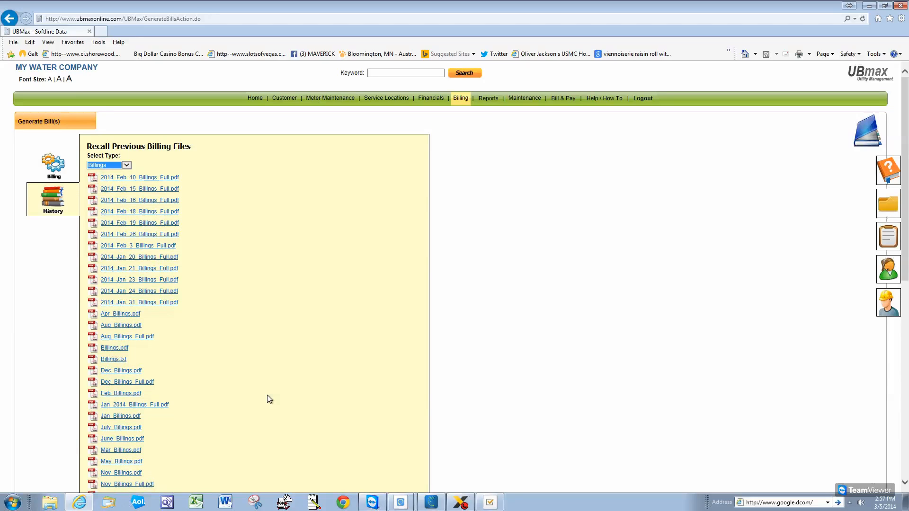
{"action": "left_click", "coordinate": [131, 327]}
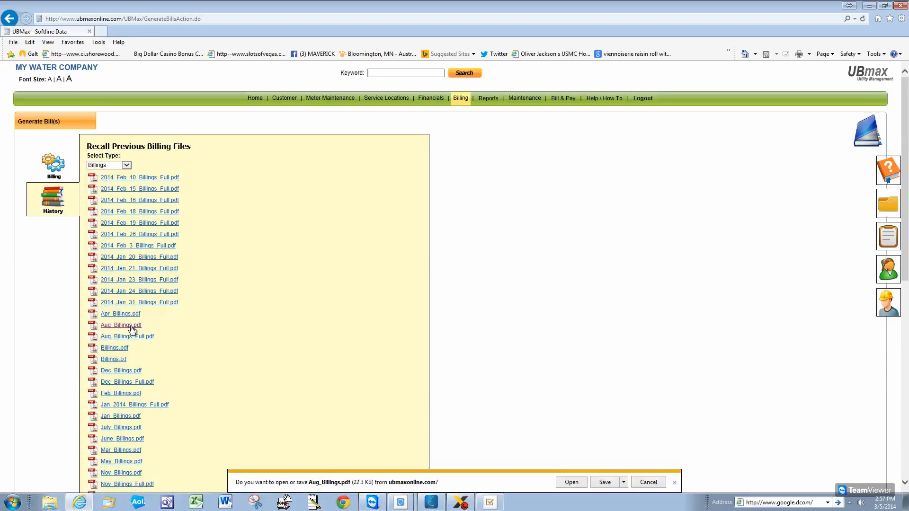
{"action": "left_click", "coordinate": [571, 482]}
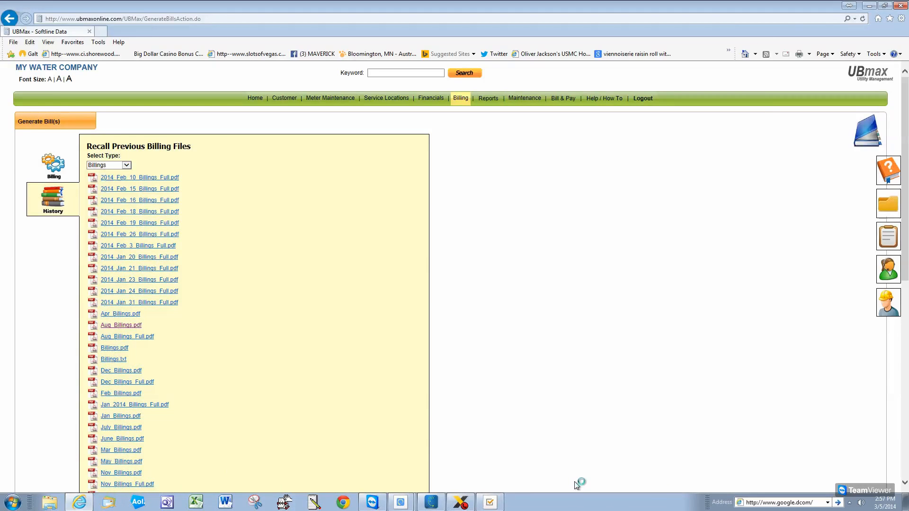
{"action": "mouse_move", "coordinate": [761, 137]}
{"action": "left_mouse_down"}
{"action": "mouse_move", "coordinate": [767, 190]}
{"action": "mouse_move", "coordinate": [767, 136]}
{"action": "left_mouse_up"}
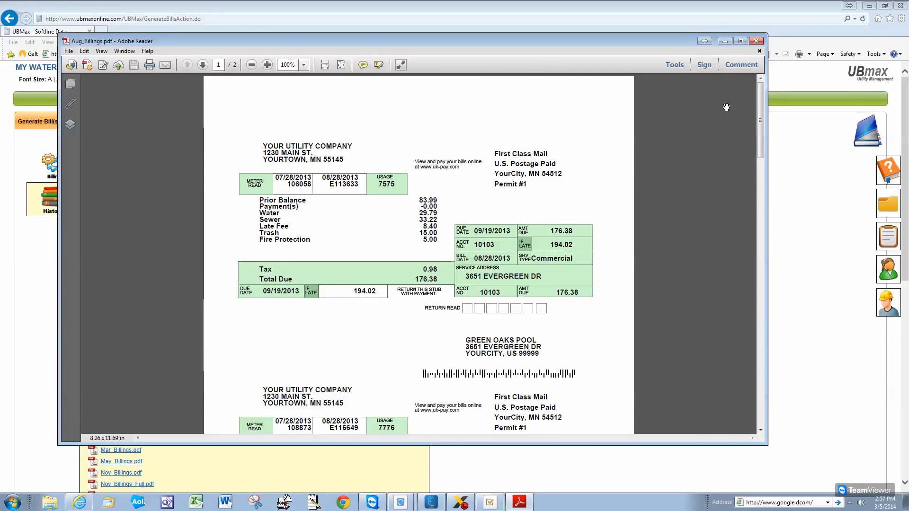
{"action": "left_click", "coordinate": [757, 42]}
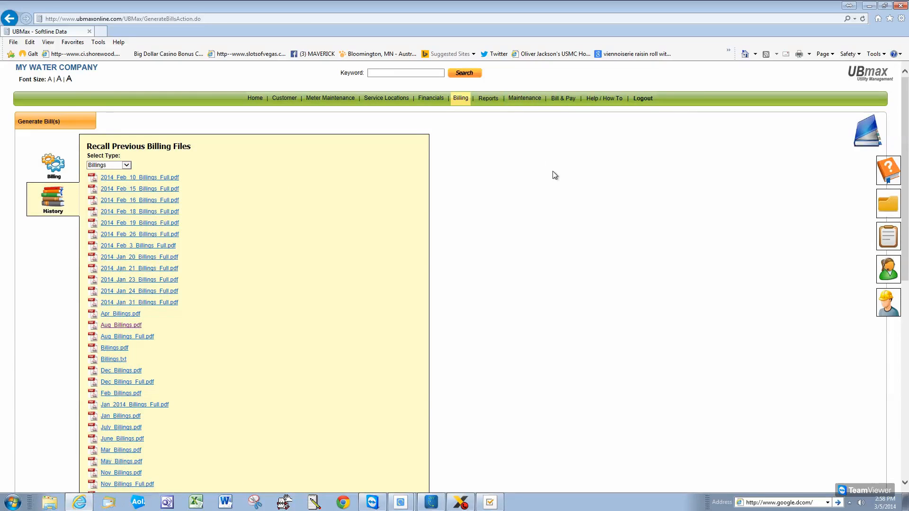
Go to Maintenance > Company Setup > Letters and load the Late Notice letter
{"action": "left_click", "coordinate": [493, 102]}
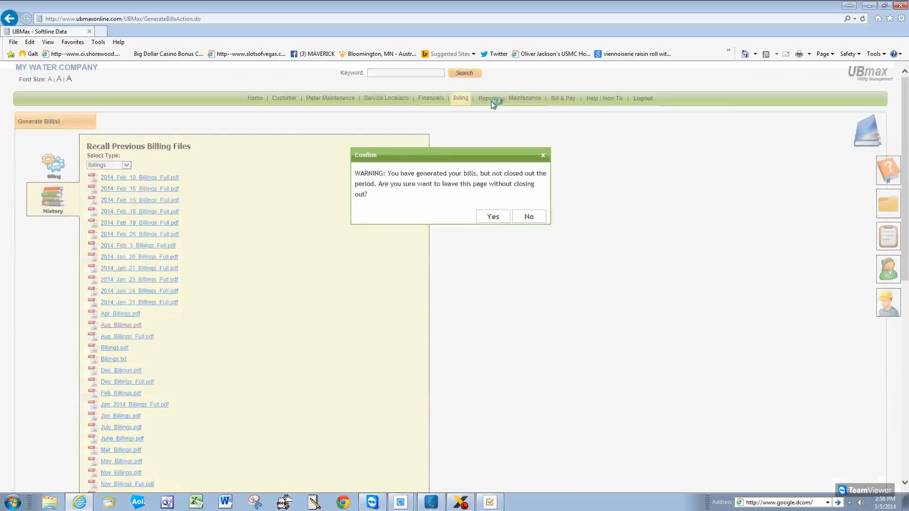
{"action": "left_click", "coordinate": [500, 217]}
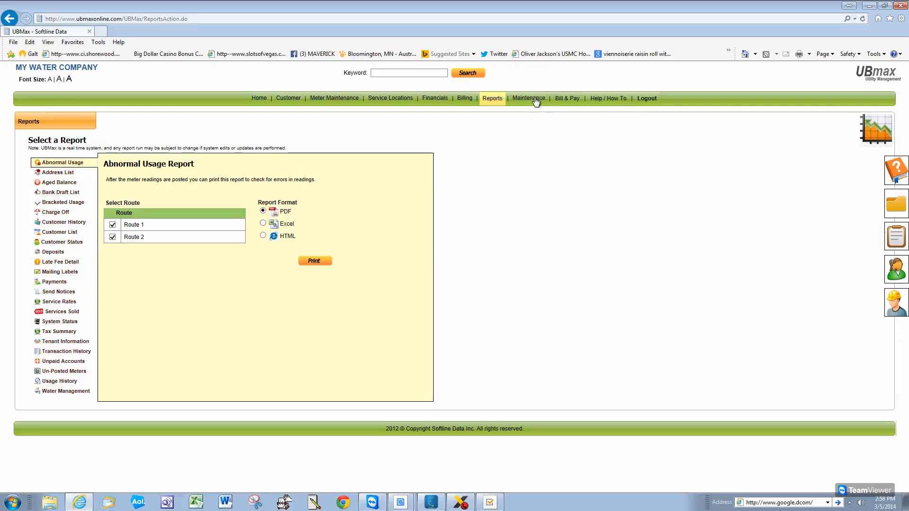
{"action": "left_click", "coordinate": [543, 116]}
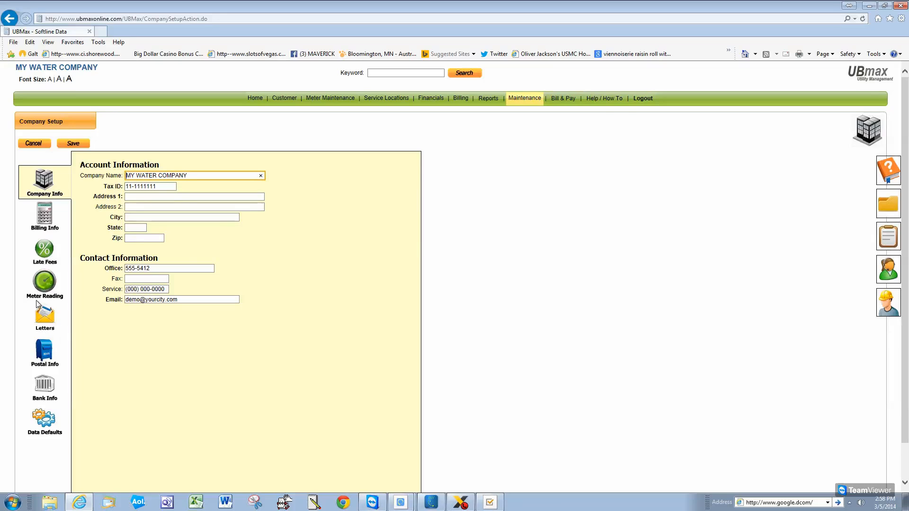
{"action": "left_click", "coordinate": [47, 316]}
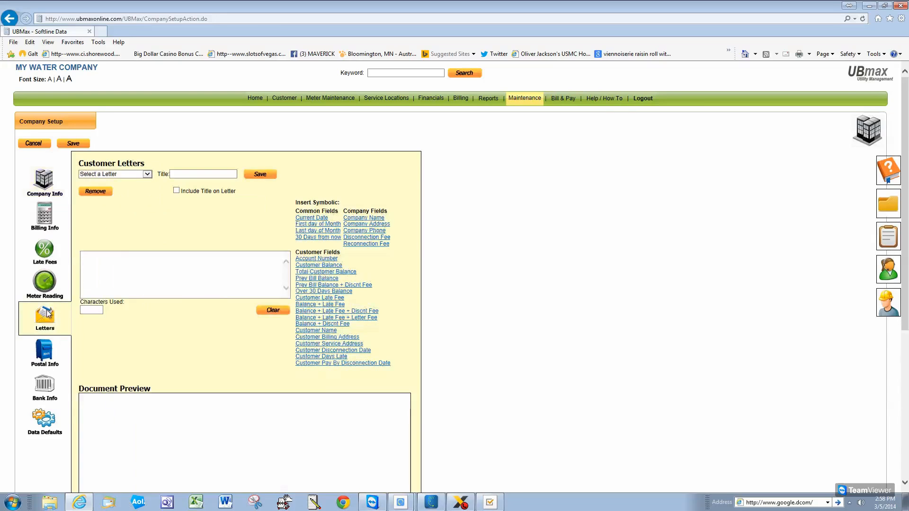
{"action": "left_click", "coordinate": [147, 173]}
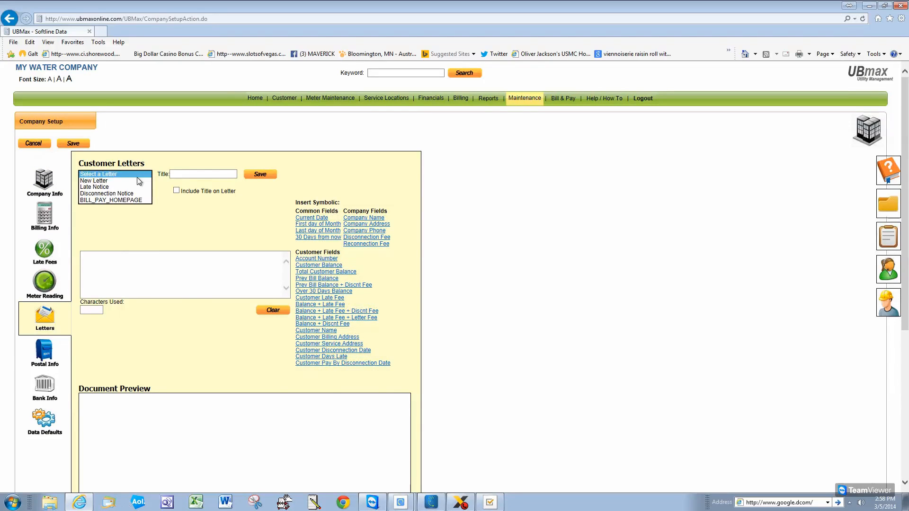
{"action": "left_click", "coordinate": [90, 187]}
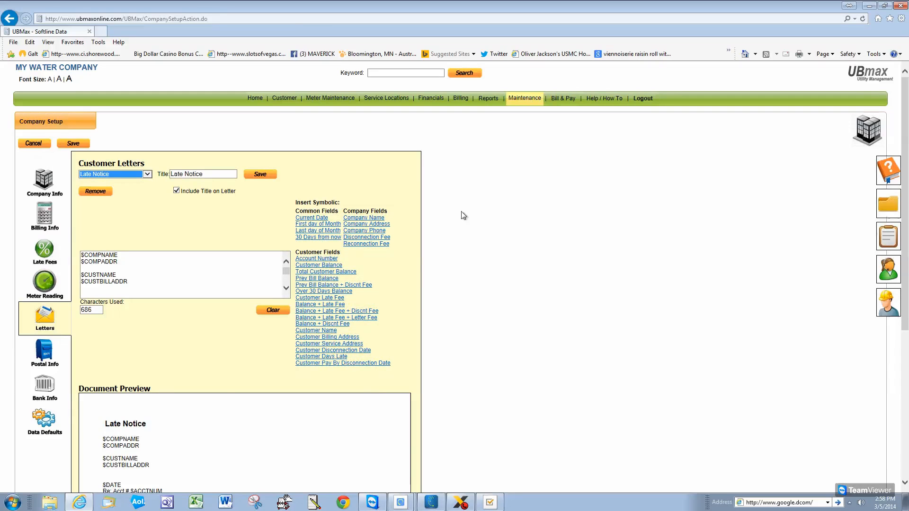
Insert "90 DAYS" before PAST DUE in the Late Notice letter text
{"action": "scroll", "coordinate": [155, 436], "scroll_direction": "down", "scroll_amount": 4}
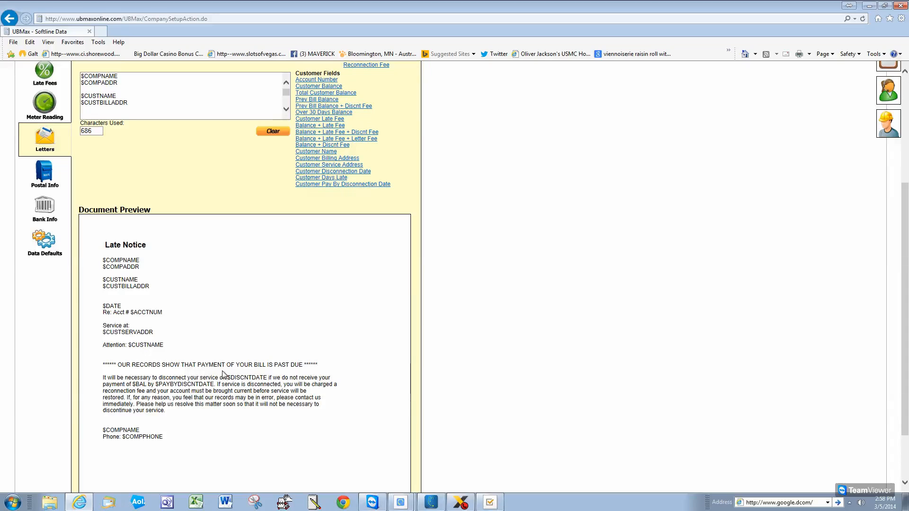
{"action": "left_click", "coordinate": [244, 104]}
{"action": "key", "text": "ctrl+a"}
{"action": "left_click", "coordinate": [287, 109]}
{"action": "left_click", "coordinate": [286, 109]}
{"action": "left_click", "coordinate": [287, 109]}
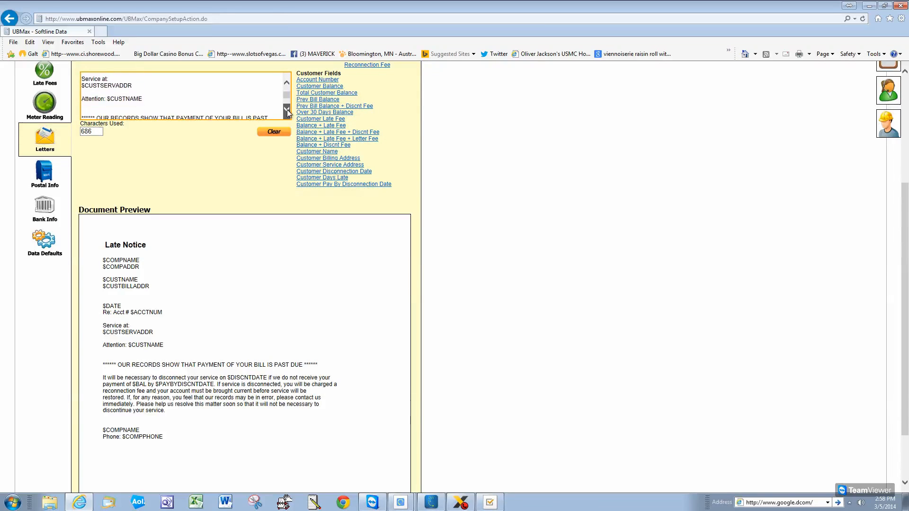
{"action": "left_click", "coordinate": [287, 109]}
{"action": "left_click", "coordinate": [238, 95]}
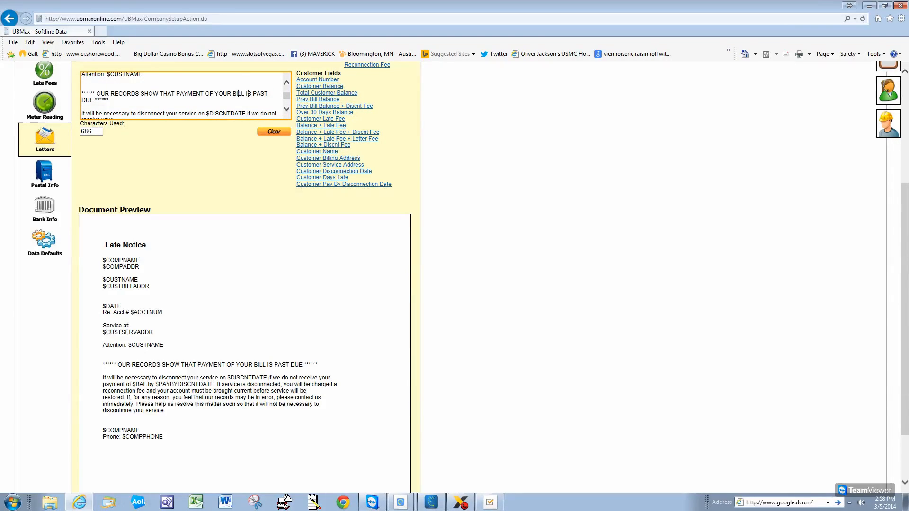
{"action": "left_click", "coordinate": [253, 94]}
{"action": "type", "text": "90 DAYA"}
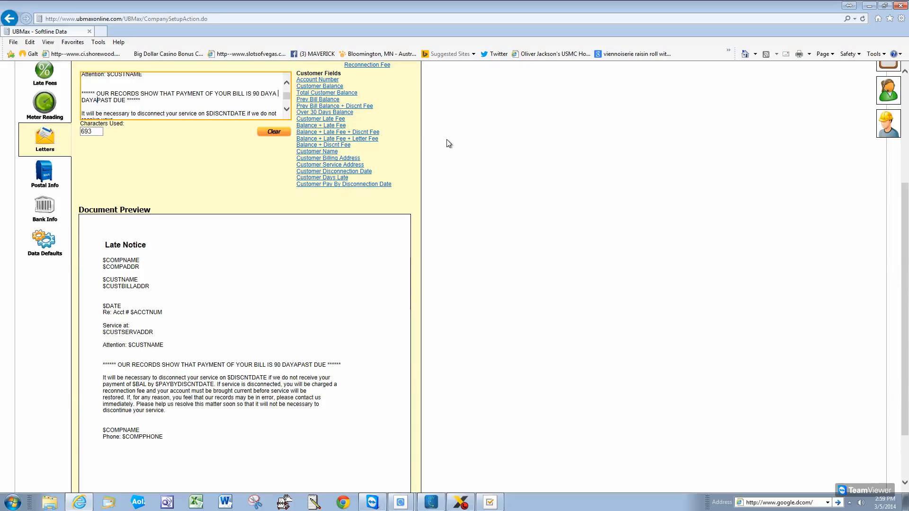
{"action": "key", "text": "BackSpace"}
{"action": "type", "text": "S"}
Save the edited Late Notice letter and return to the Company Info page
{"action": "scroll", "coordinate": [905, 214], "scroll_direction": "up", "scroll_amount": 1}
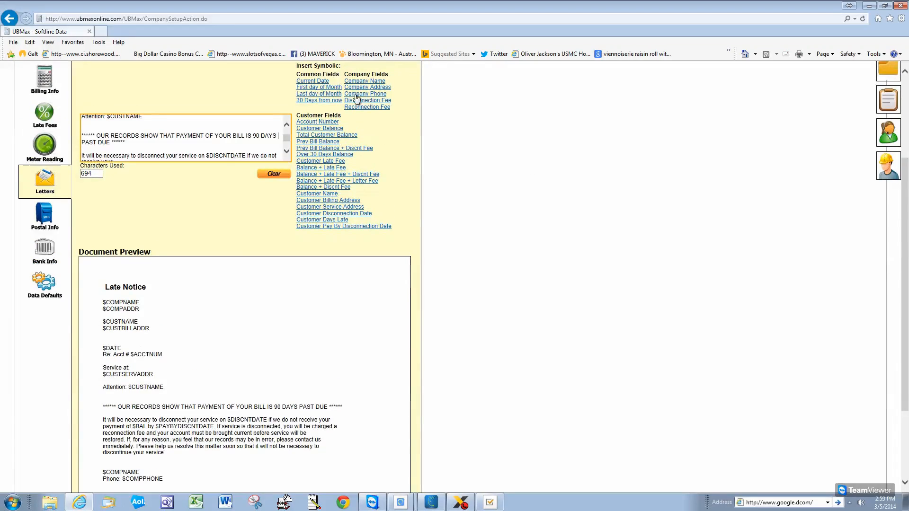
{"action": "scroll", "coordinate": [906, 248], "scroll_direction": "up", "scroll_amount": 1}
{"action": "left_click", "coordinate": [256, 85]}
{"action": "left_click", "coordinate": [537, 196]}
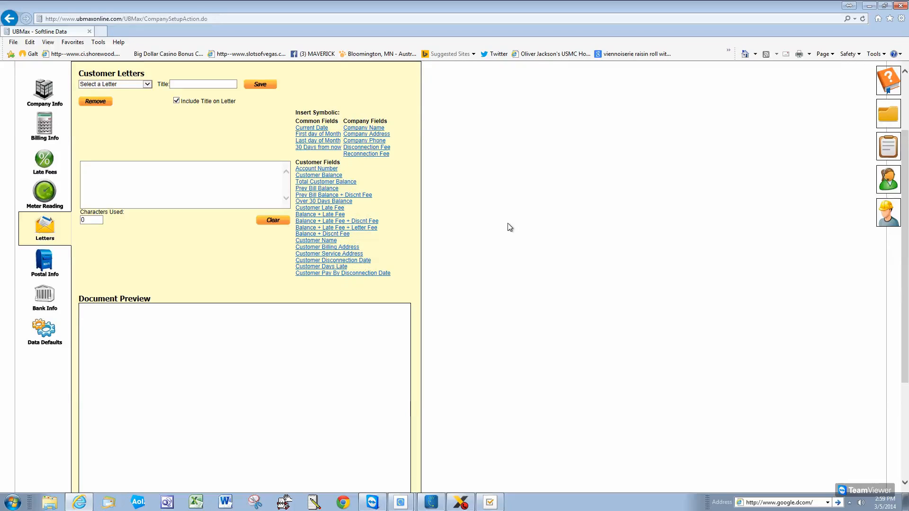
{"action": "left_click", "coordinate": [36, 97]}
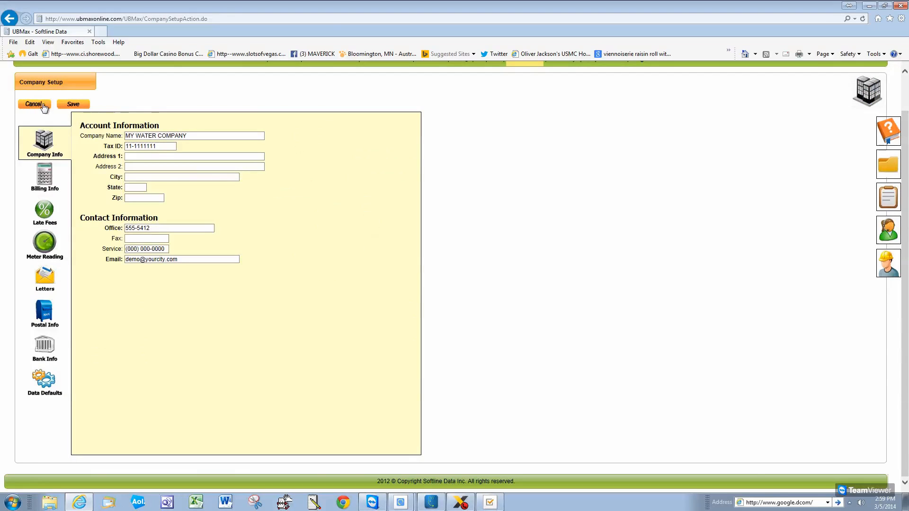
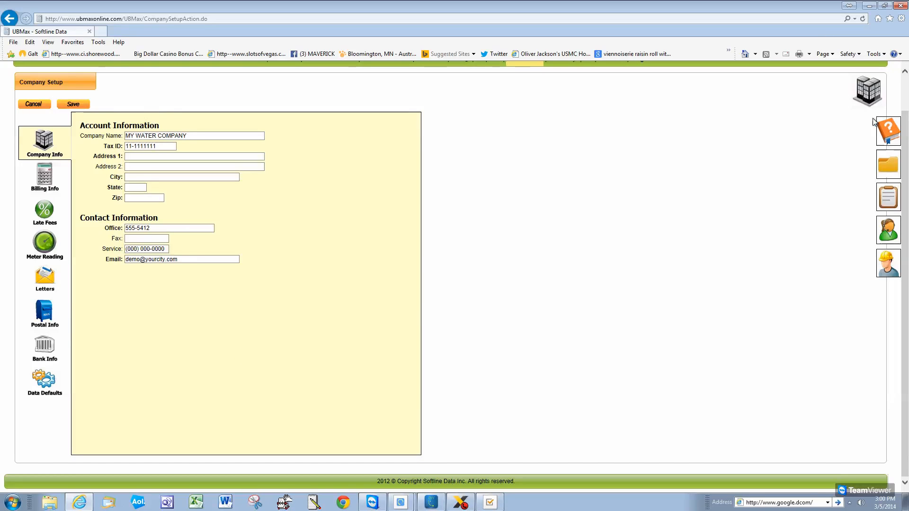
Open the Send Notices customer letters report from Reports without choosing a letter
{"action": "scroll", "coordinate": [901, 68], "scroll_direction": "up", "scroll_amount": 2}
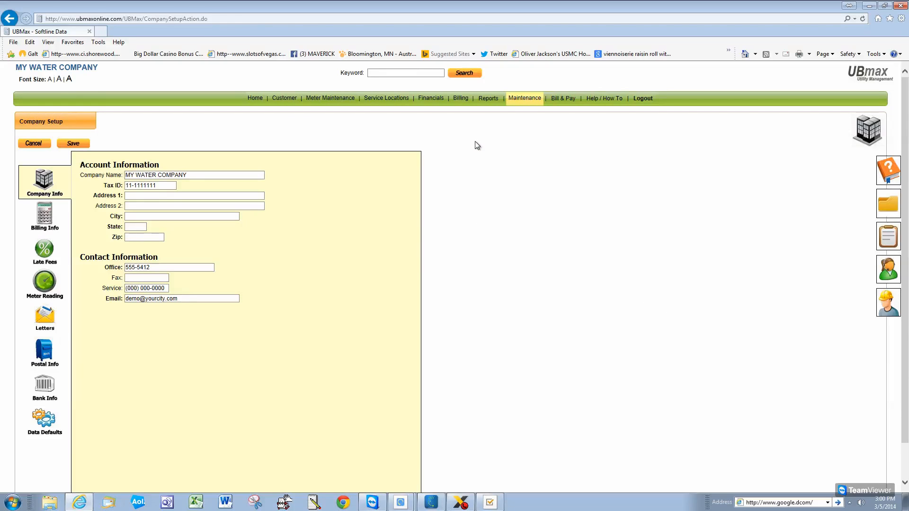
{"action": "left_click", "coordinate": [483, 101]}
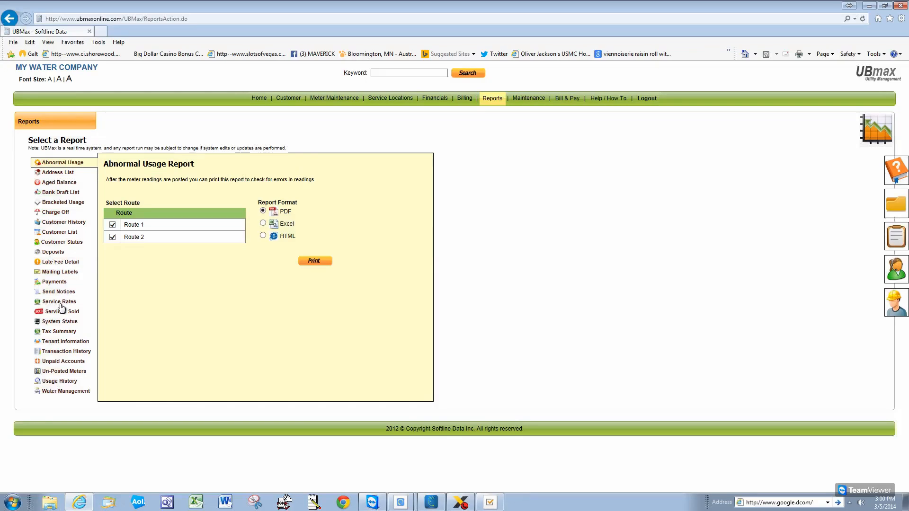
{"action": "left_click", "coordinate": [58, 292]}
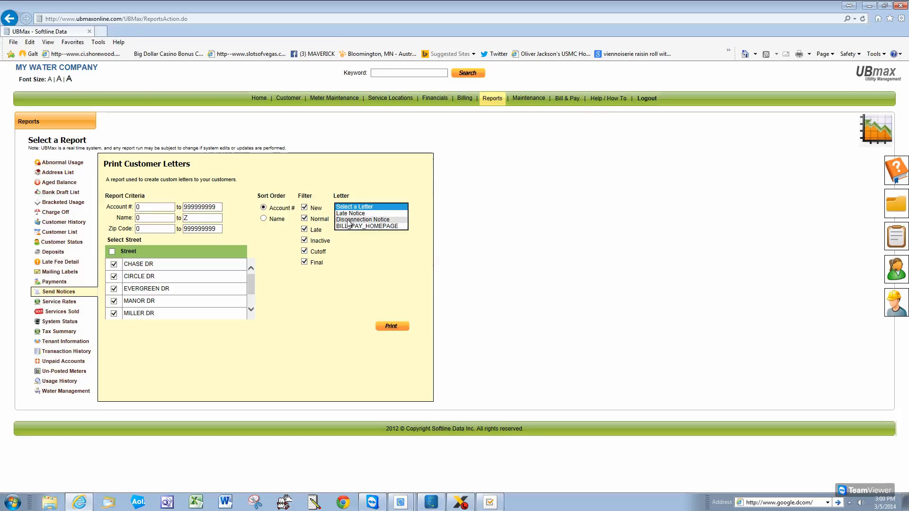
{"action": "left_click", "coordinate": [217, 386]}
Restore all streets in the report's street list, then minimize the browser
{"action": "left_click", "coordinate": [113, 251]}
{"action": "left_click", "coordinate": [114, 276]}
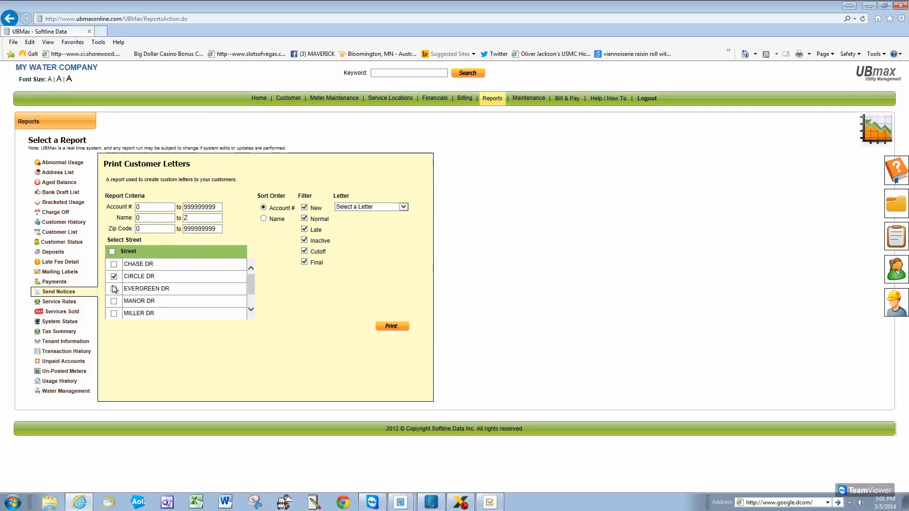
{"action": "left_click", "coordinate": [112, 251]}
{"action": "left_click", "coordinate": [873, 7]}
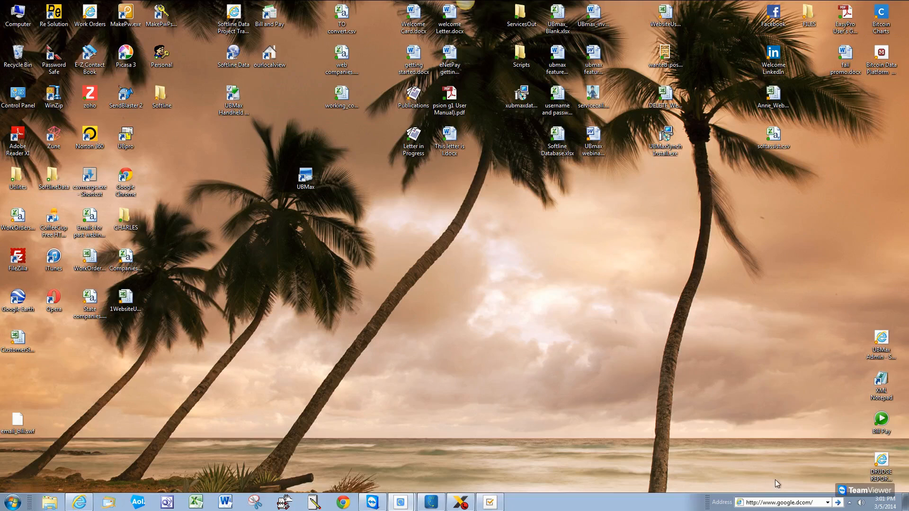
{"action": "left_click", "coordinate": [763, 501]}
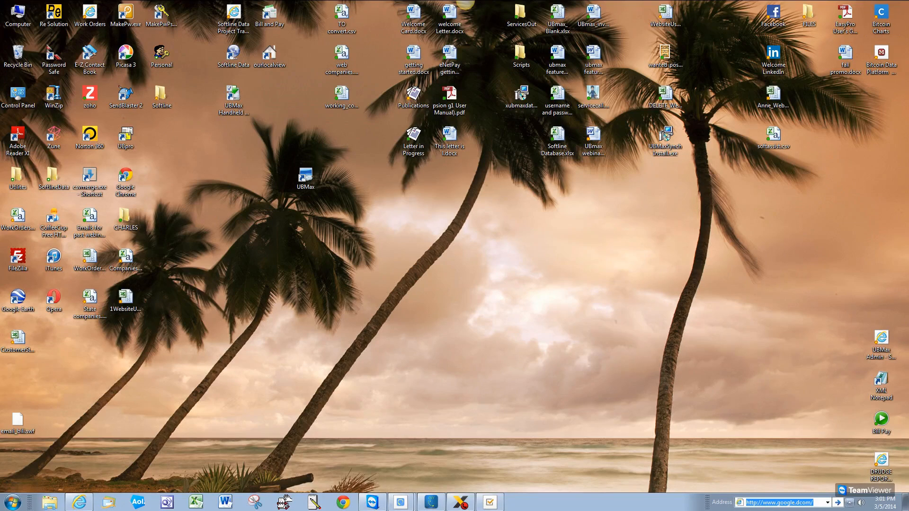
{"action": "type", "text": "ww"}
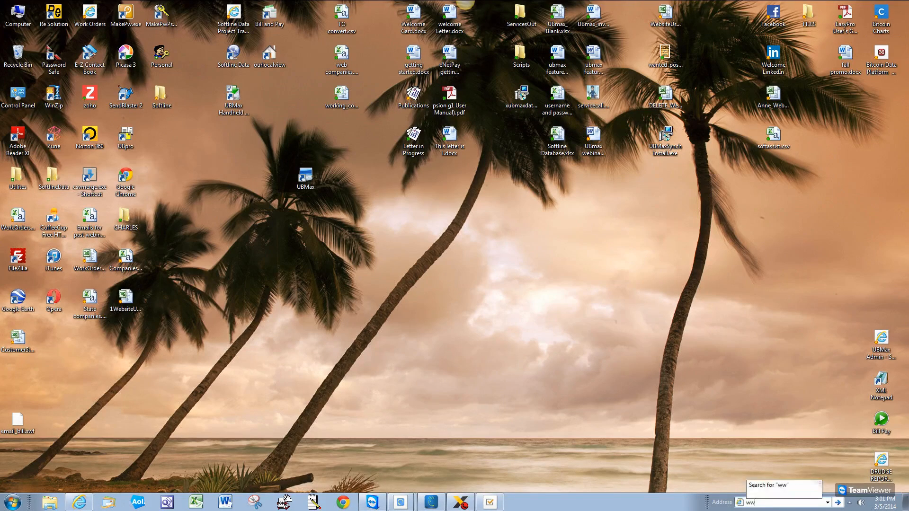
{"action": "type", "text": "w.ub"}
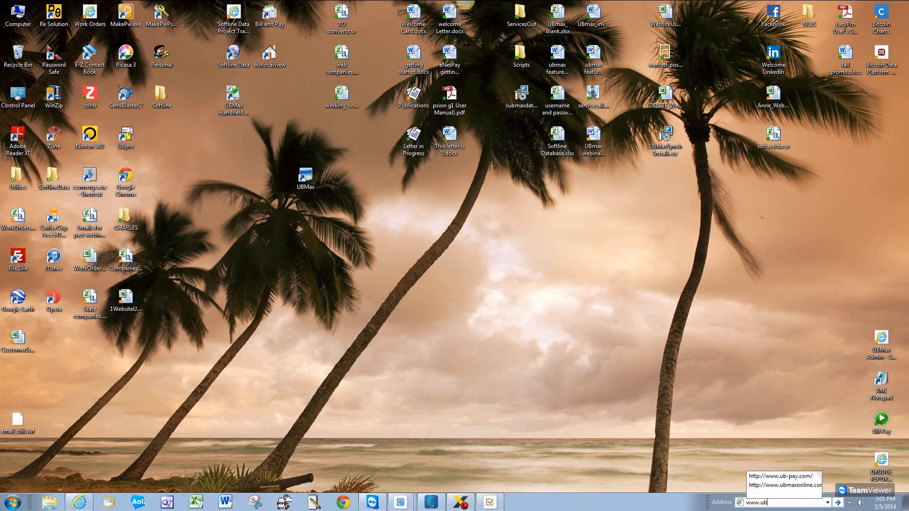
{"action": "type", "text": "-"}
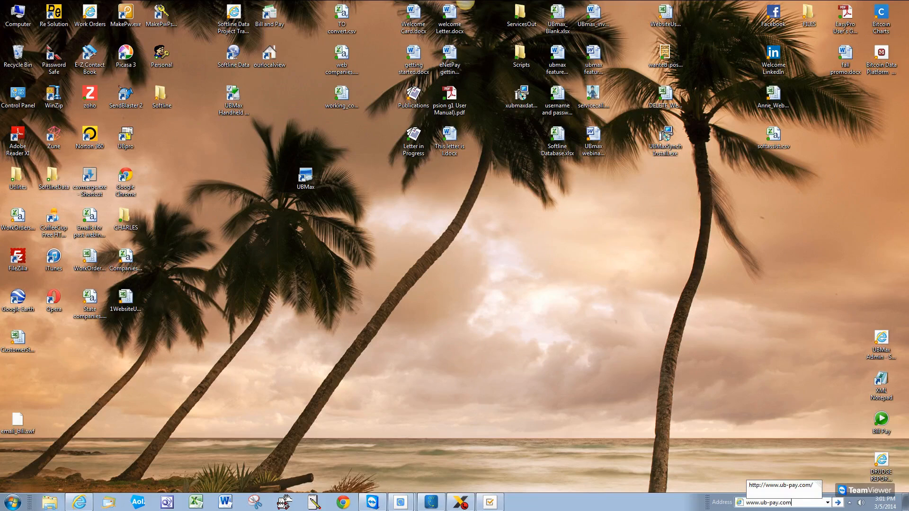
{"action": "type", "text": "pay.com"}
{"action": "key", "text": "Return"}
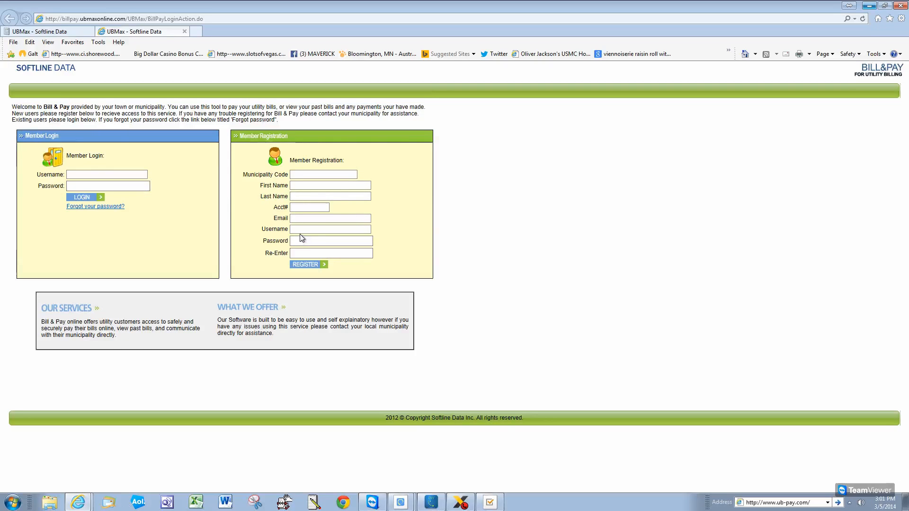
Log in through Member Login with the demo account's username and password
{"action": "left_click", "coordinate": [291, 255]}
{"action": "left_click", "coordinate": [88, 175]}
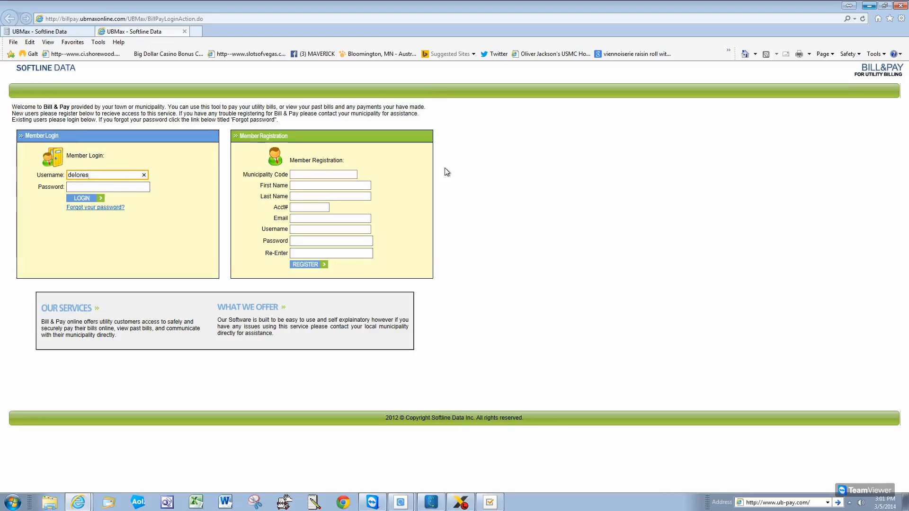
{"action": "left_click", "coordinate": [71, 187]}
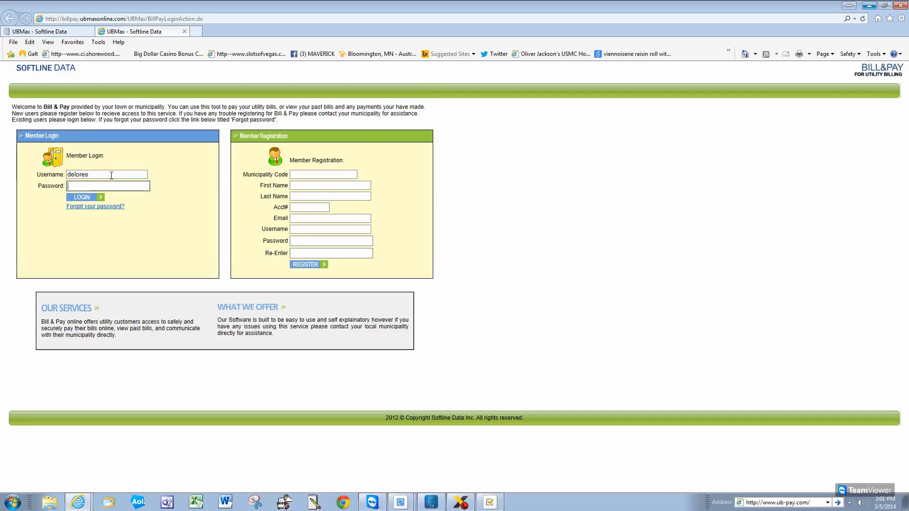
{"action": "type", "text": "••••••••"}
{"action": "left_click", "coordinate": [99, 197]}
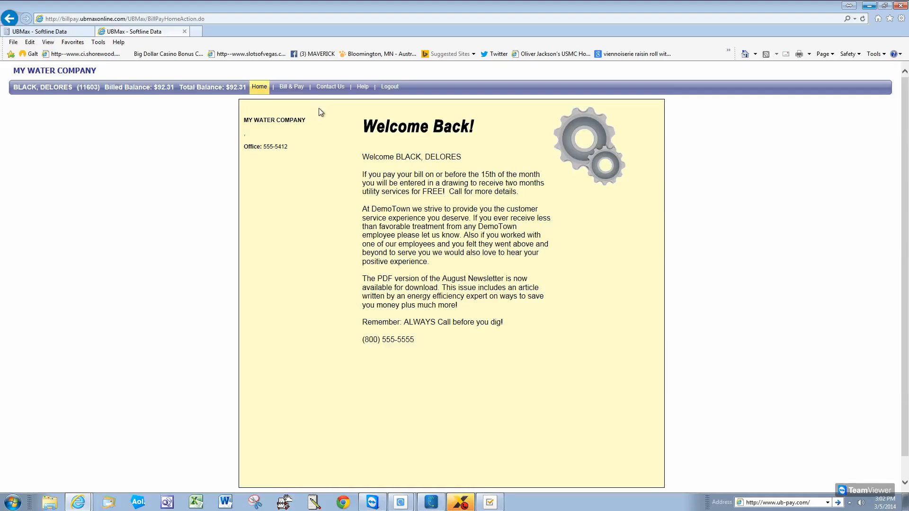
Open the Bill & Pay page showing the $92.31 balance and billing history
{"action": "left_click", "coordinate": [289, 87]}
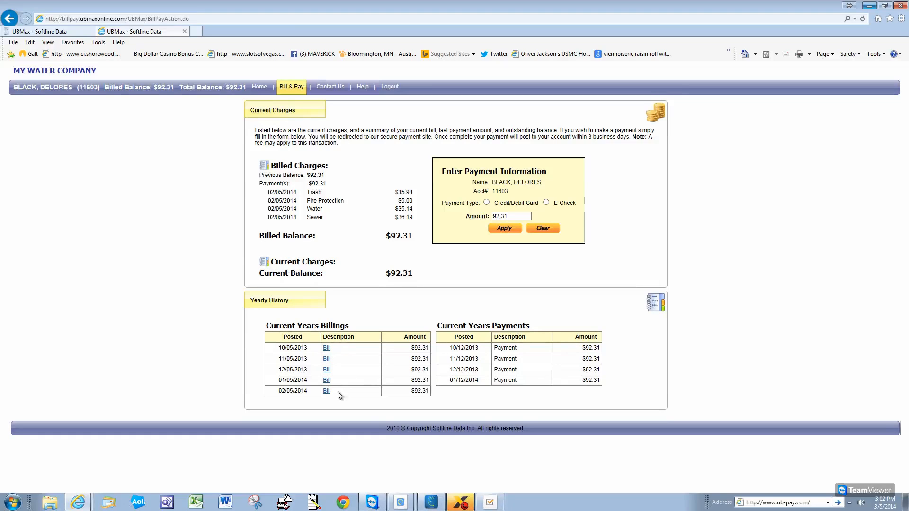
View the 10/05/2013 bill PDF, start a credit/debit card payment, then close both Bill & Pay tabs
{"action": "left_click", "coordinate": [327, 349]}
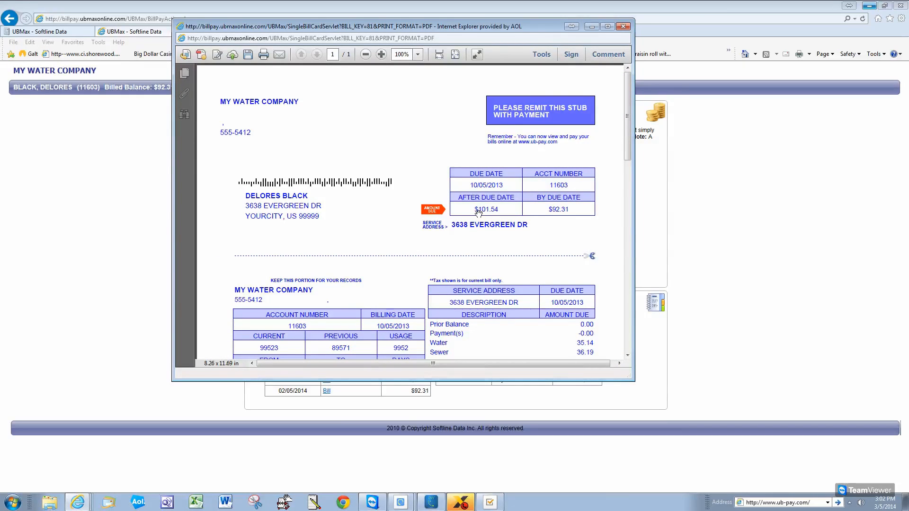
{"action": "left_click", "coordinate": [622, 27]}
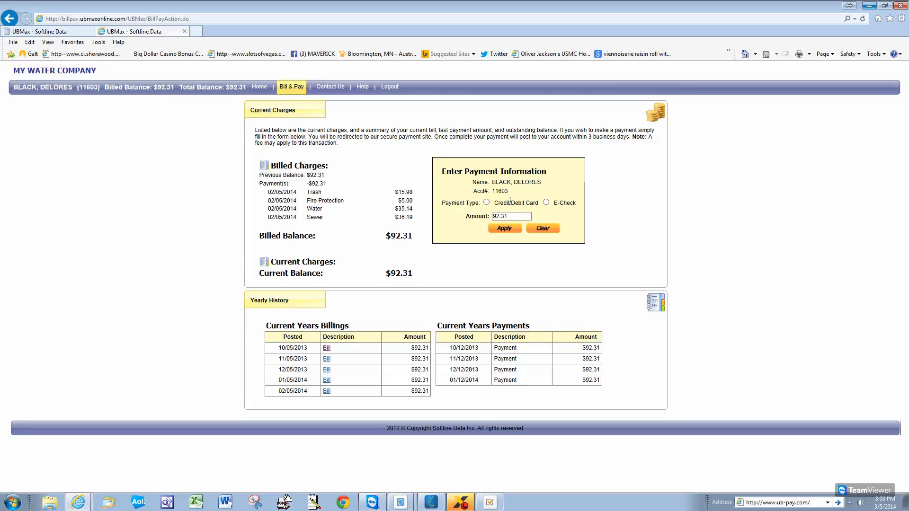
{"action": "left_click", "coordinate": [487, 202]}
{"action": "left_click", "coordinate": [505, 229]}
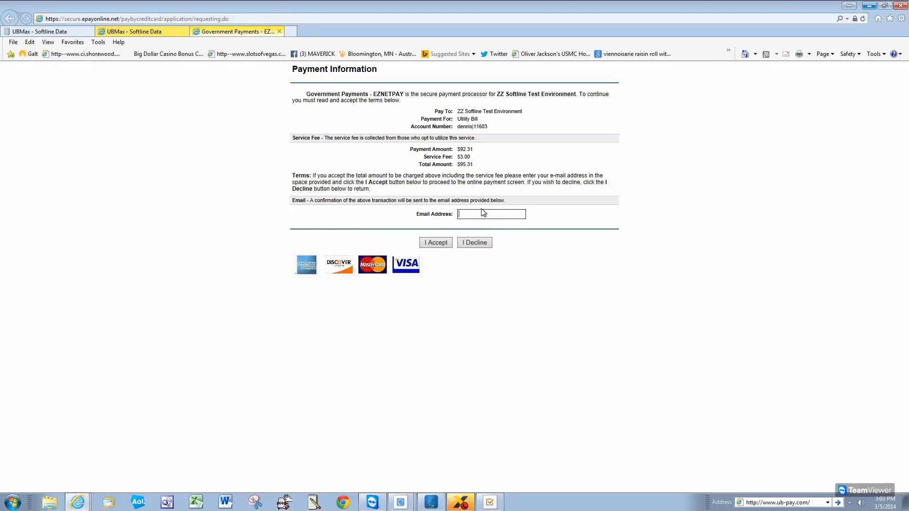
{"action": "left_click", "coordinate": [280, 32]}
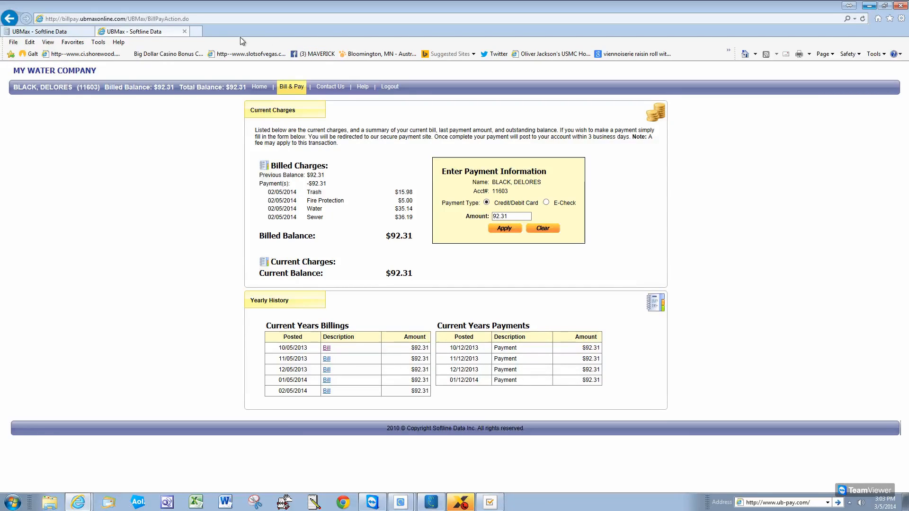
{"action": "left_click", "coordinate": [185, 32]}
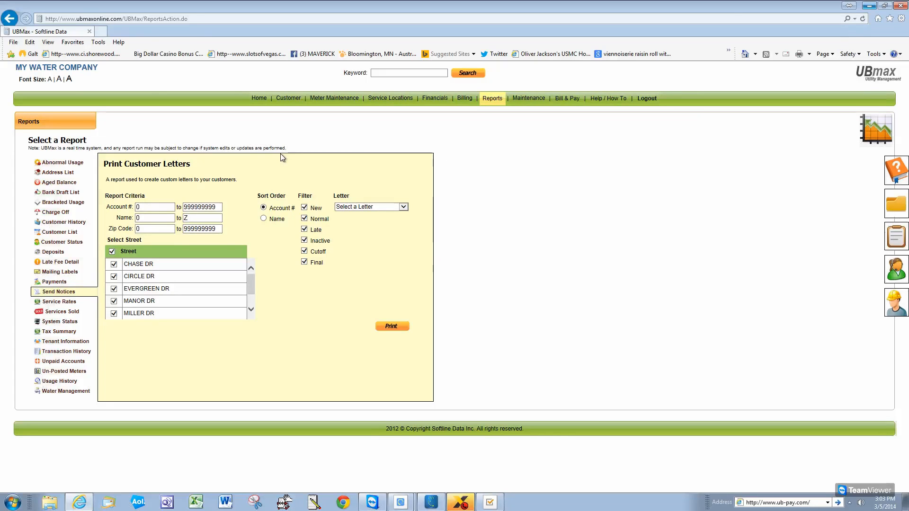
Open the Softline Data UBmax quote form at Enterprise 1,000+ Customers level with Bill-n-Pay added
{"action": "left_click", "coordinate": [861, 5]}
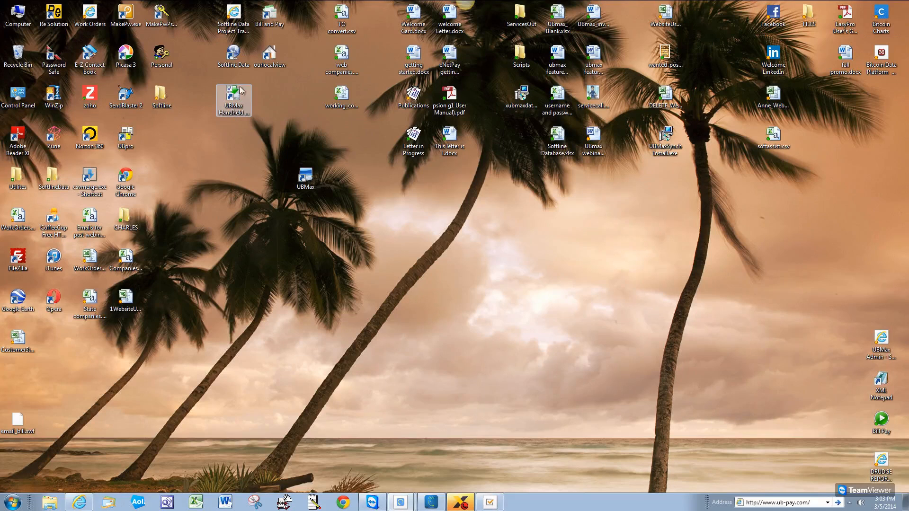
{"action": "double_click", "coordinate": [237, 58]}
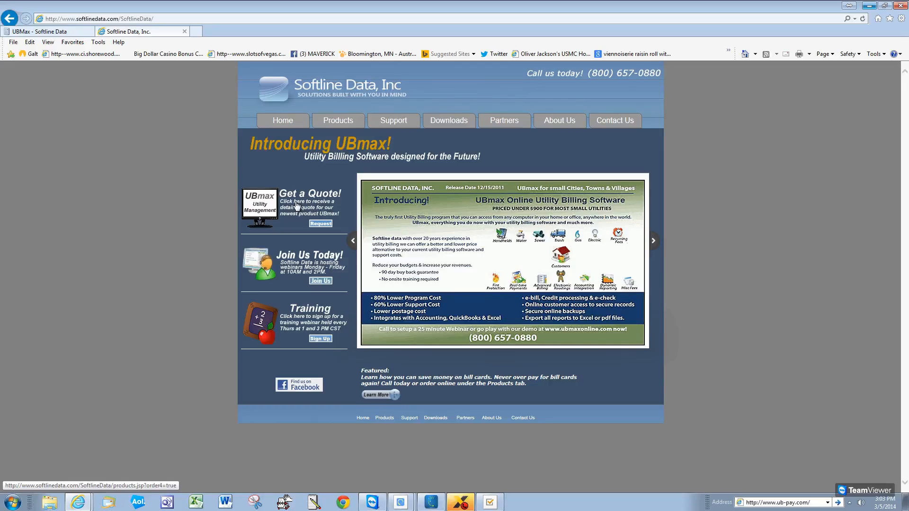
{"action": "left_click", "coordinate": [311, 206]}
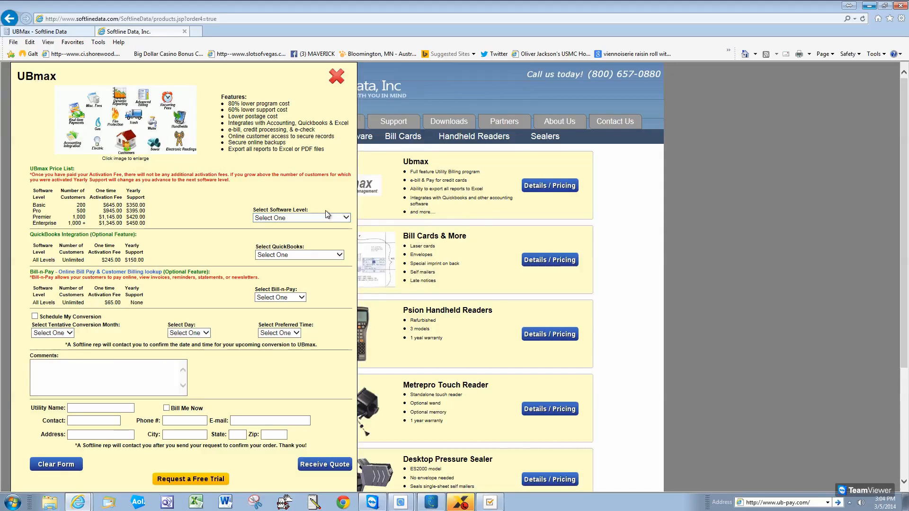
{"action": "left_click", "coordinate": [346, 218]}
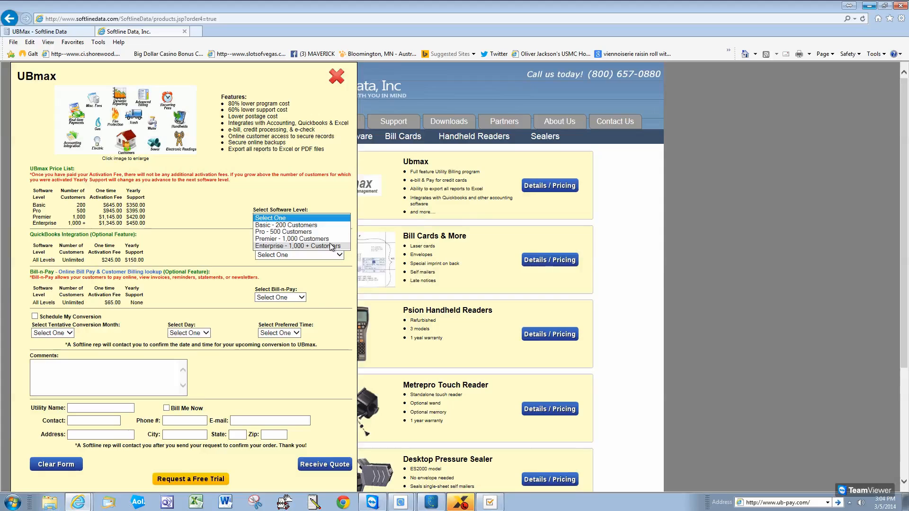
{"action": "left_click", "coordinate": [291, 246]}
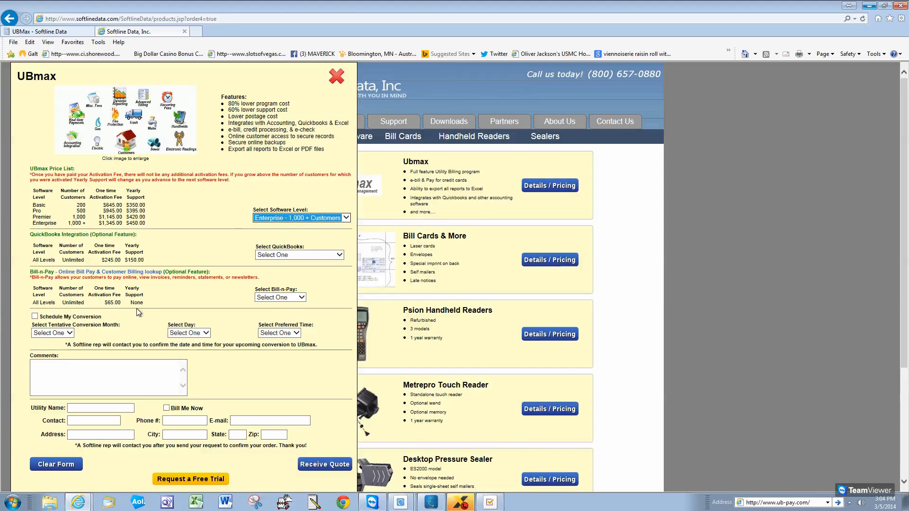
{"action": "left_click", "coordinate": [298, 299]}
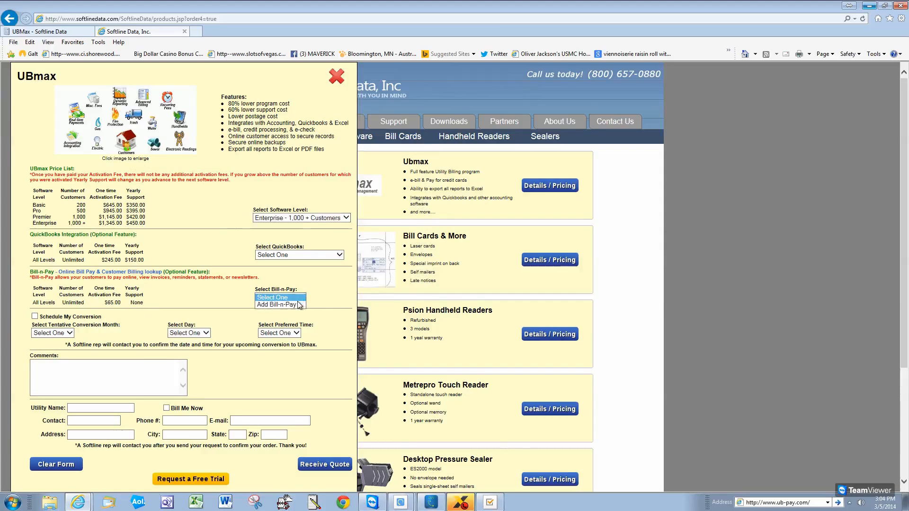
{"action": "left_click", "coordinate": [287, 305]}
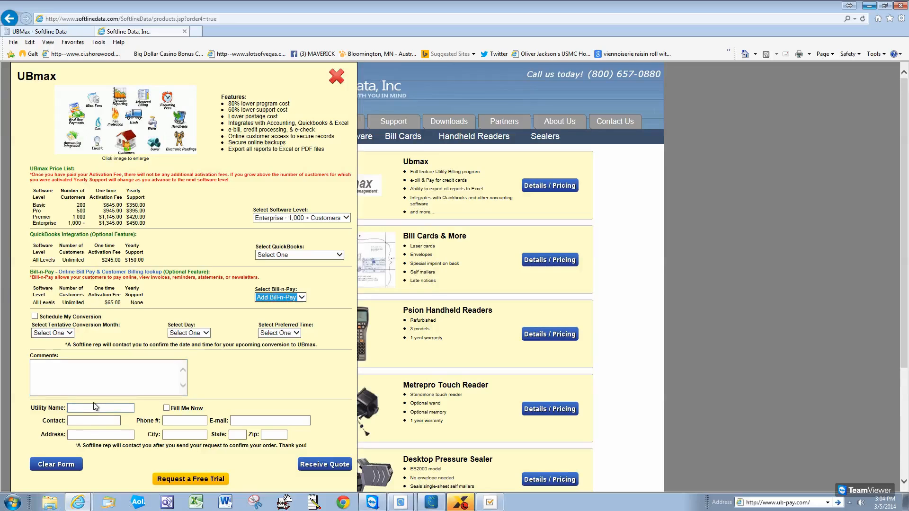
Enter utility name Bowling Green and the contact's first name
{"action": "left_click", "coordinate": [132, 407]}
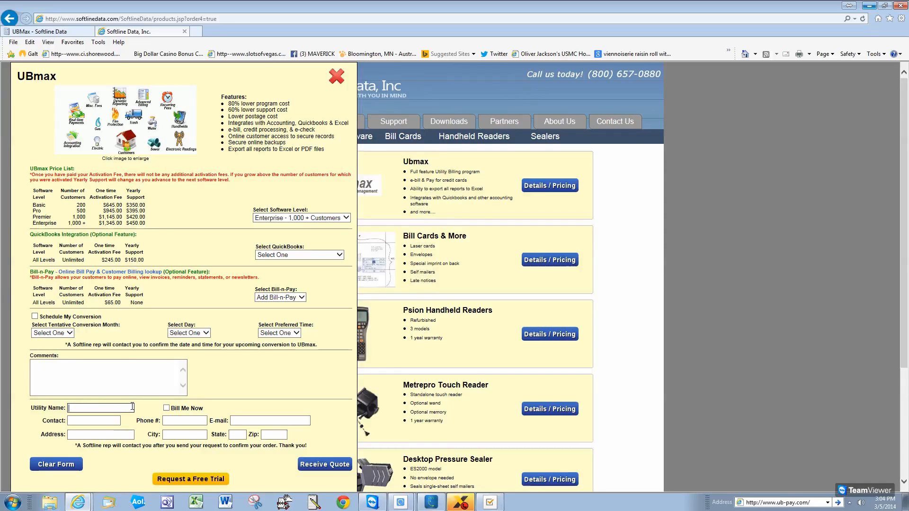
{"action": "type", "text": "Bowl"}
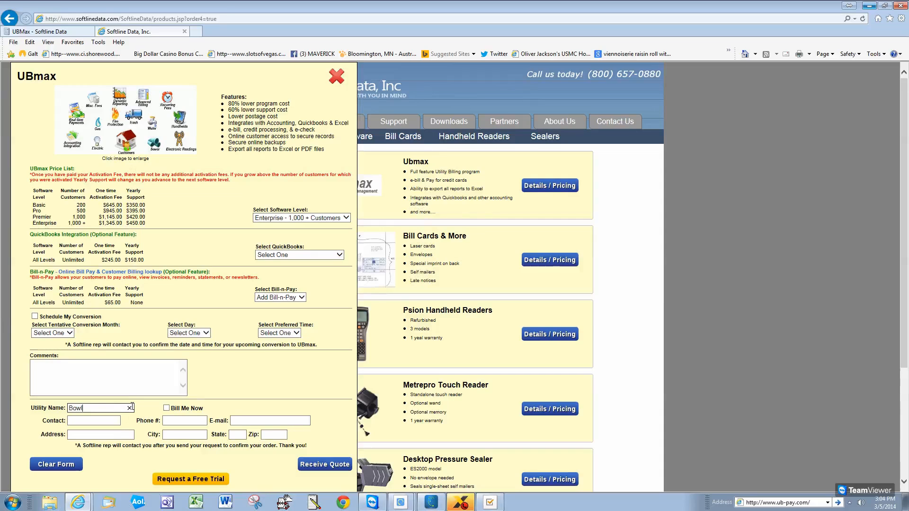
{"action": "type", "text": "ing Green"}
{"action": "key", "text": "Tab"}
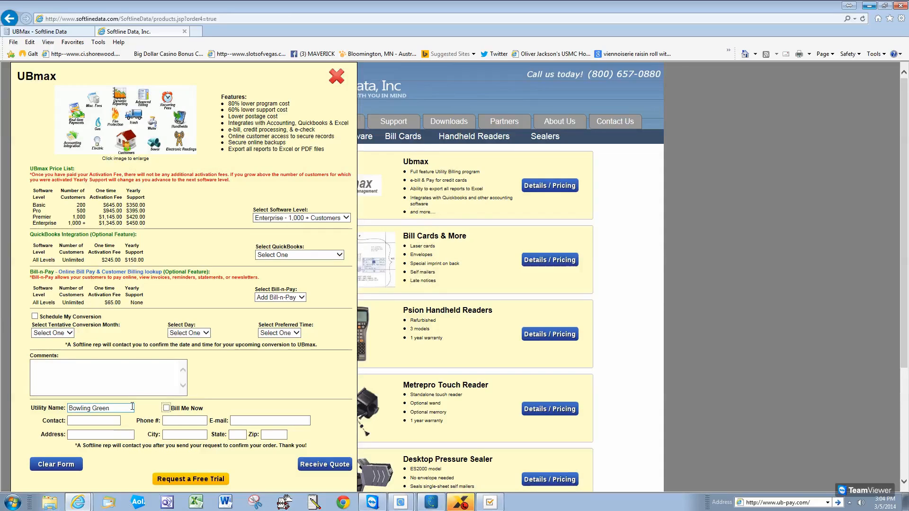
{"action": "key", "text": "Tab"}
{"action": "type", "text": "A"}
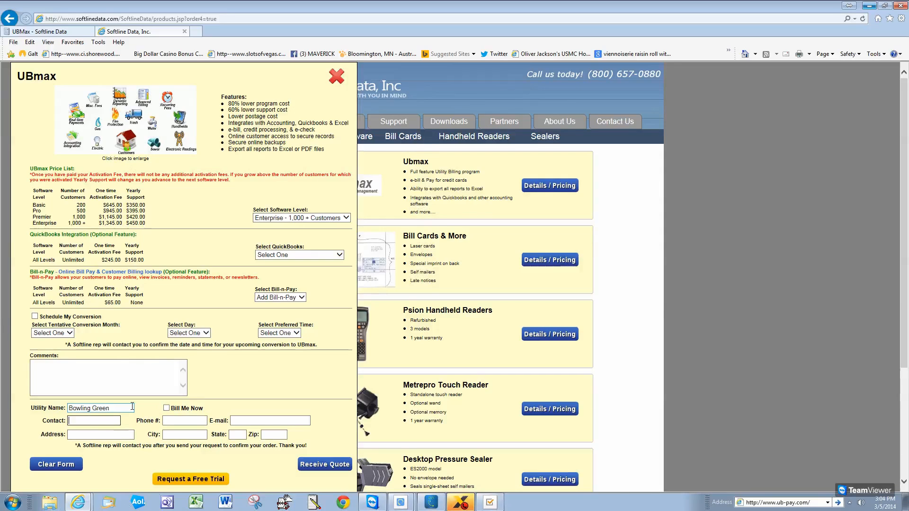
{"action": "type", "text": "N"}
{"action": "key", "text": "BackSpace"}
{"action": "type", "text": "ngie"}
Enter the utility's street address and city Bowling Green
{"action": "left_click", "coordinate": [94, 437]}
{"action": "type", "text": "P.O. "}
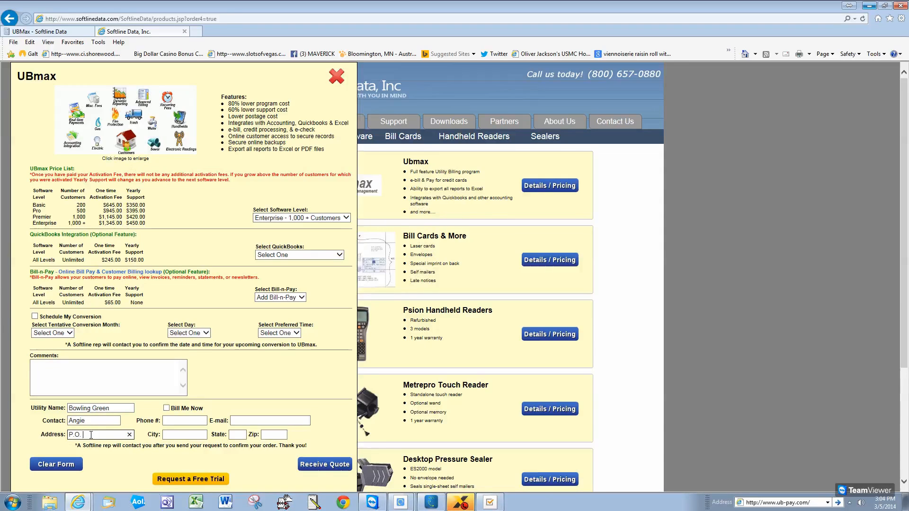
{"action": "type", "text": "Box"}
{"action": "key", "text": "BackSpace"}
{"action": "key", "text": "BackSpace"}
{"action": "key", "text": "BackSpace"}
{"action": "key", "text": "BackSpace"}
{"action": "key", "text": "BackSpace"}
{"action": "key", "text": "BackSpace"}
{"action": "key", "text": "BackSpace"}
{"action": "key", "text": "BackSpace"}
{"action": "key", "text": "BackSpace"}
{"action": "type", "text": "16 W. Church st."}
{"action": "key", "text": "Tab"}
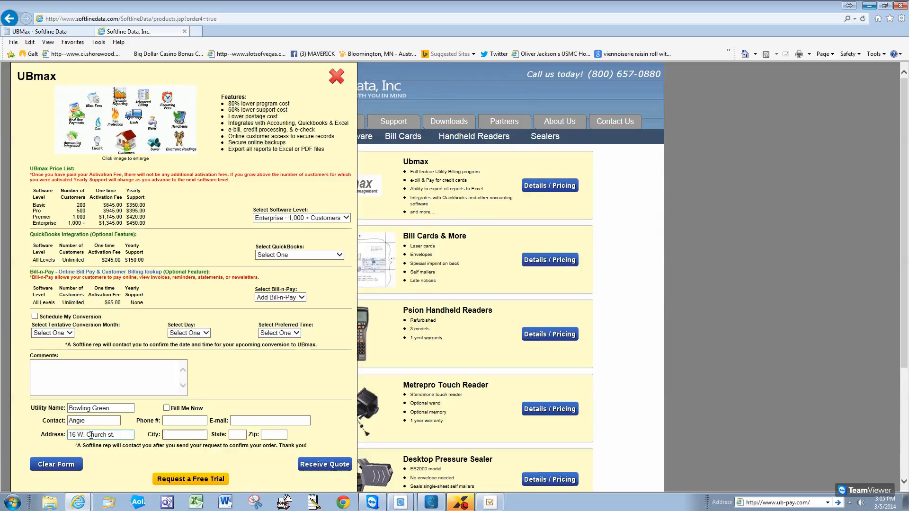
{"action": "type", "text": "ZBo"}
{"action": "key", "text": "BackSpace"}
{"action": "key", "text": "BackSpace"}
{"action": "type", "text": "Bowling Green"}
{"action": "key", "text": "Tab"}
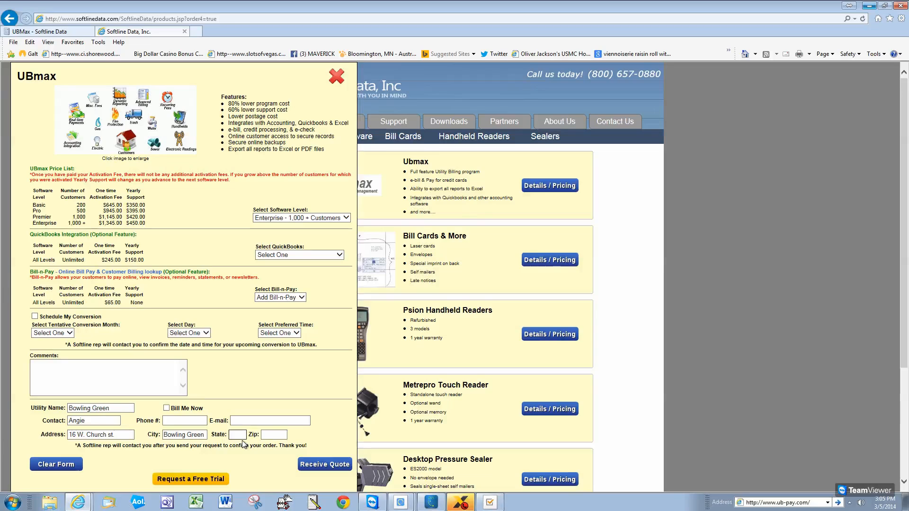
Enter state MO, zip 63334 and the utility's phone number
{"action": "type", "text": "MO"}
{"action": "left_click", "coordinate": [274, 434]}
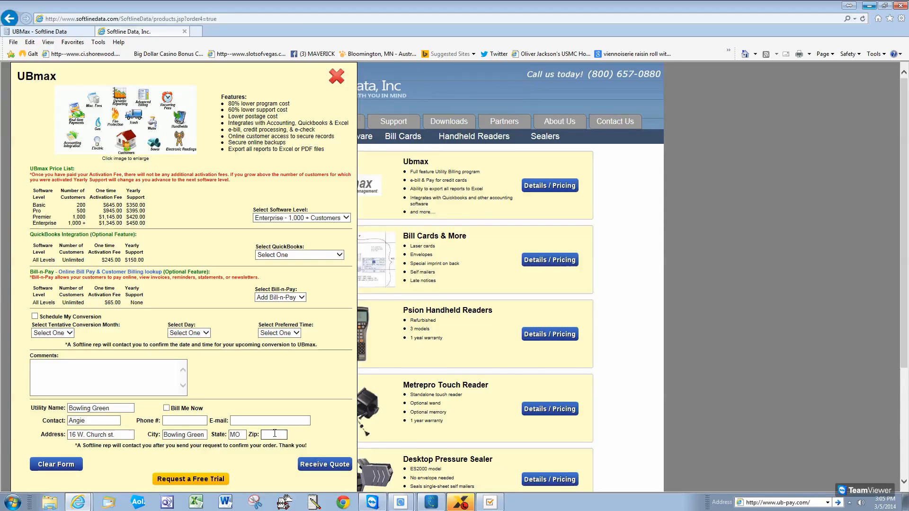
{"action": "type", "text": "63334"}
{"action": "left_click", "coordinate": [179, 422]}
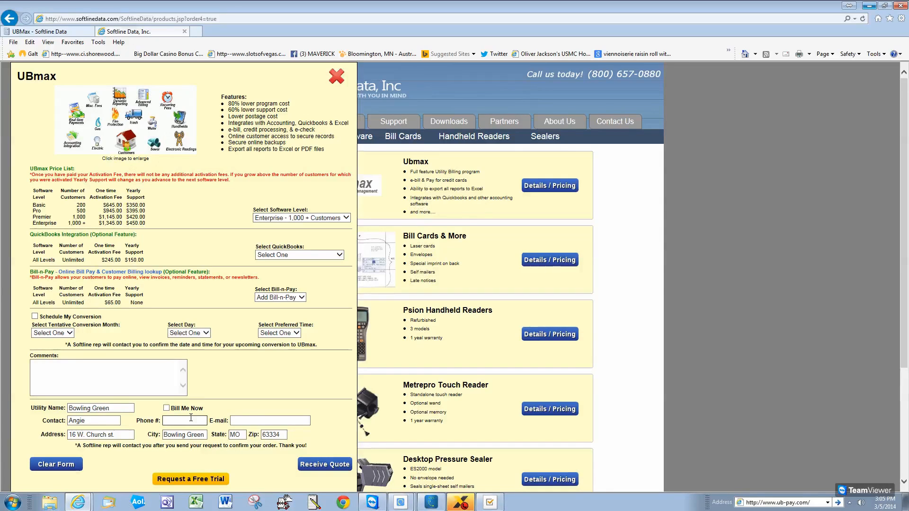
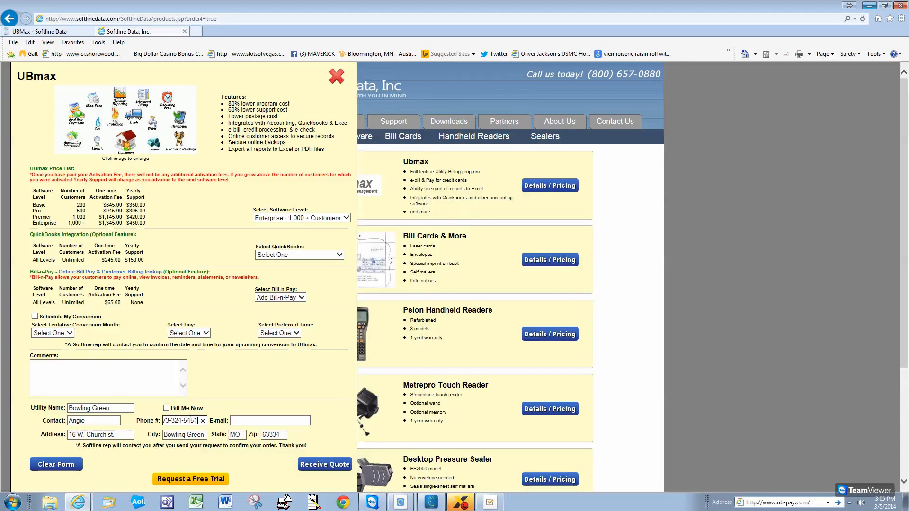
Enter the contact's e-mail address and submit the quote request
{"action": "left_click", "coordinate": [290, 421]}
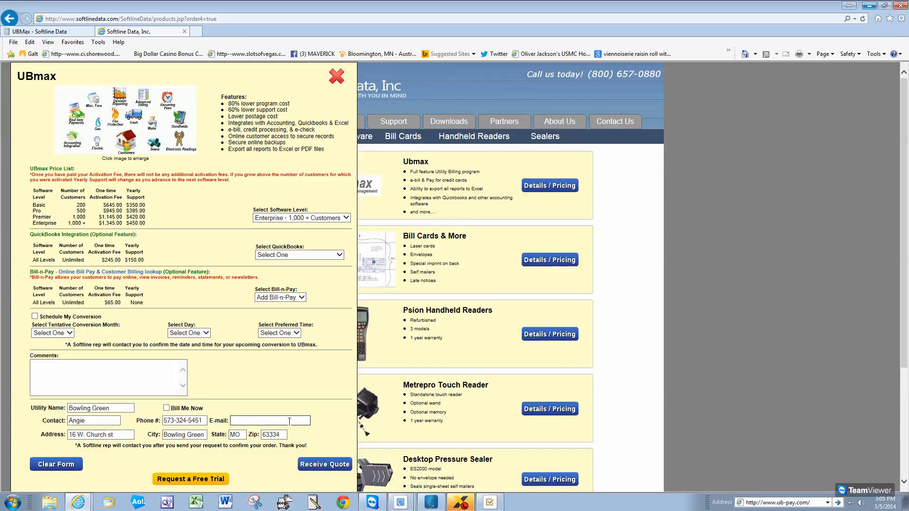
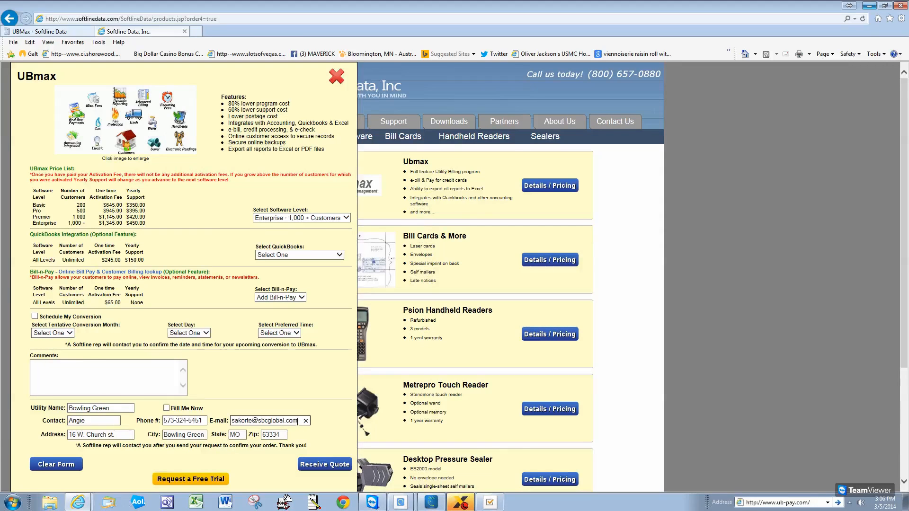
{"action": "left_click", "coordinate": [332, 466]}
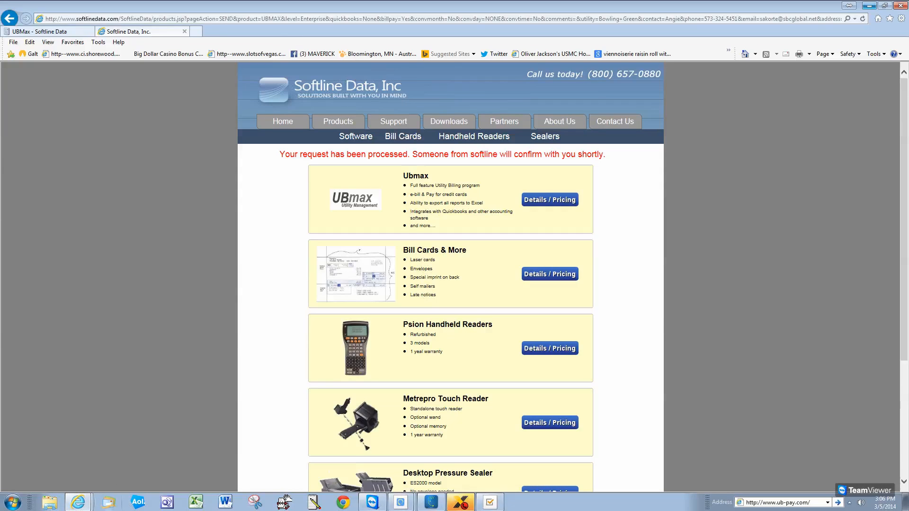
Open the softlinesales mailbox in Windows Live Mail and show the newest Online order! quote message
{"action": "left_click", "coordinate": [114, 507]}
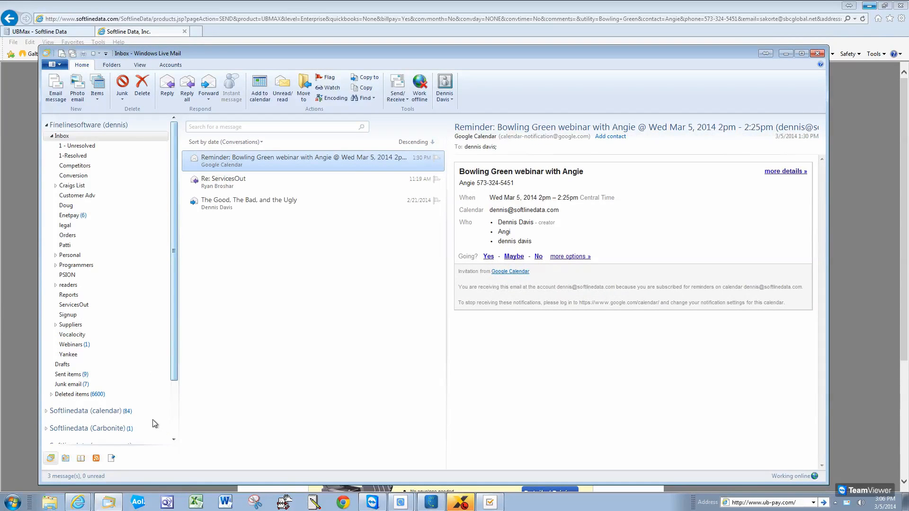
{"action": "left_click_drag", "start_coordinate": [173, 365], "coordinate": [173, 414]}
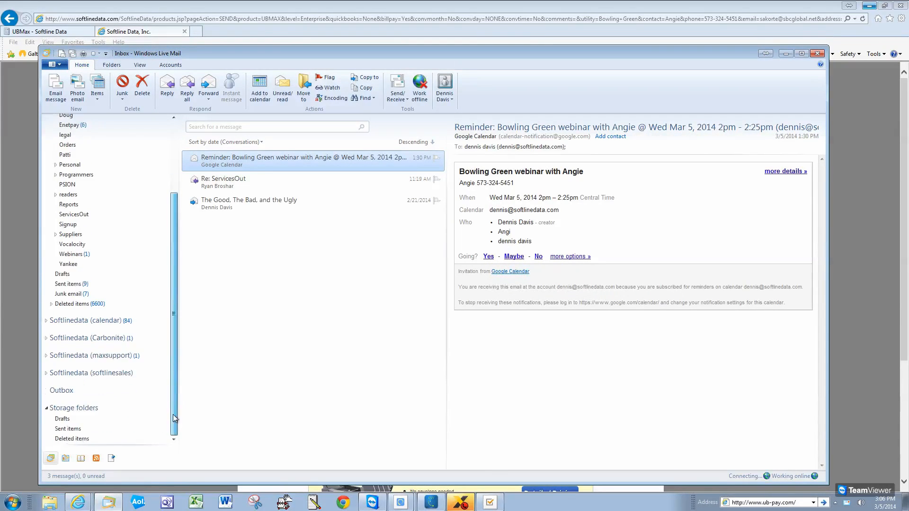
{"action": "left_click", "coordinate": [114, 374]}
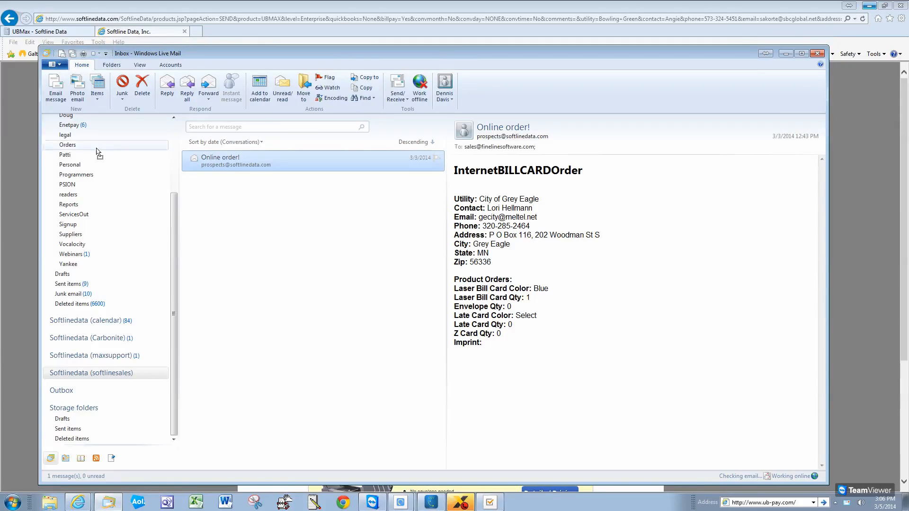
{"action": "scroll", "coordinate": [84, 151], "scroll_direction": "up", "scroll_amount": 1}
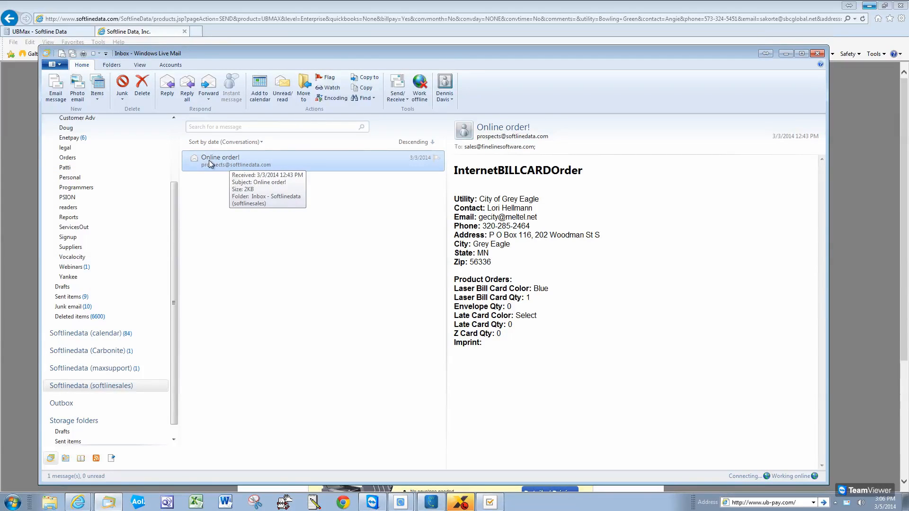
{"action": "left_click_drag", "start_coordinate": [96, 221], "coordinate": [207, 157]}
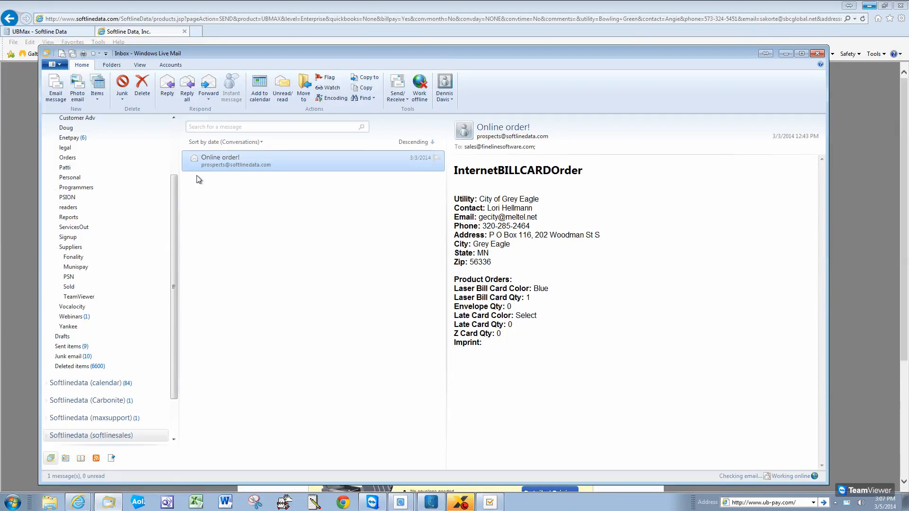
{"action": "left_click", "coordinate": [206, 159]}
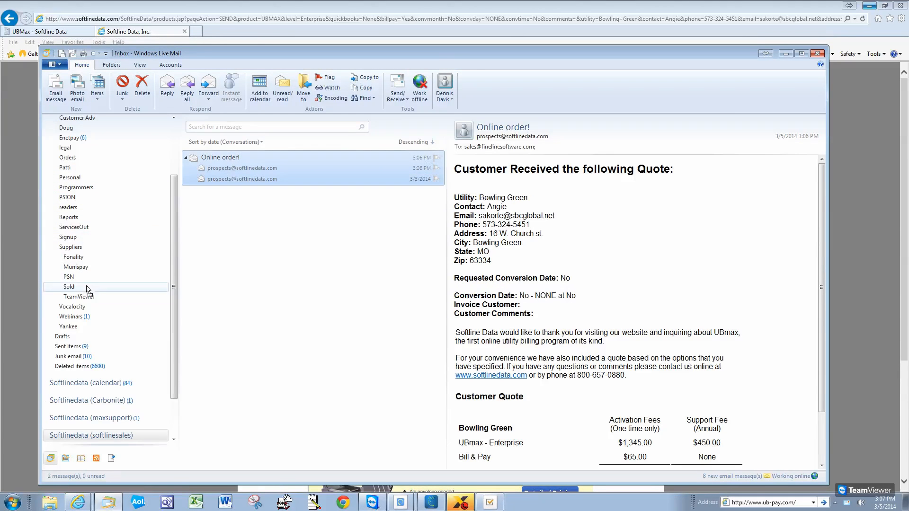
In the Orders folder, copy the customer's e-mail address from the Online order! quote
{"action": "left_click", "coordinate": [75, 159]}
{"action": "left_click", "coordinate": [75, 159]}
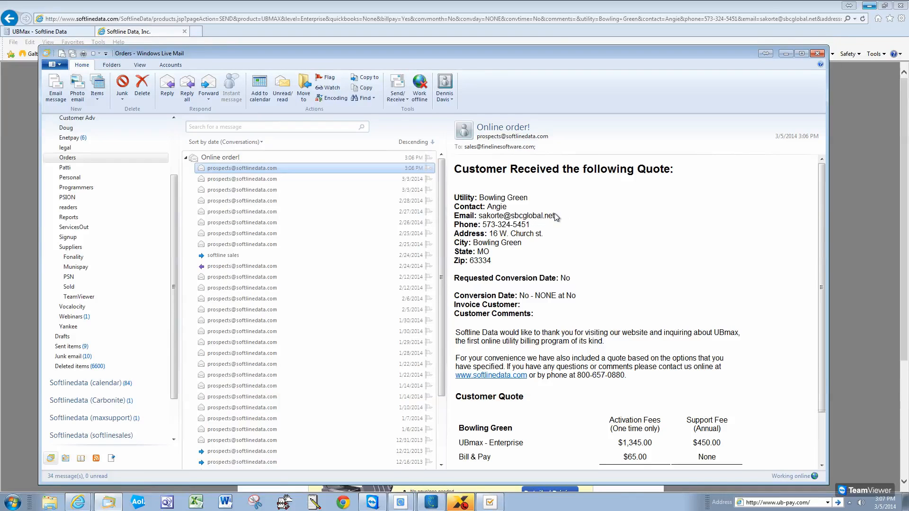
{"action": "left_click_drag", "start_coordinate": [562, 216], "coordinate": [478, 216]}
{"action": "right_click", "coordinate": [529, 220]}
{"action": "left_click", "coordinate": [544, 225]}
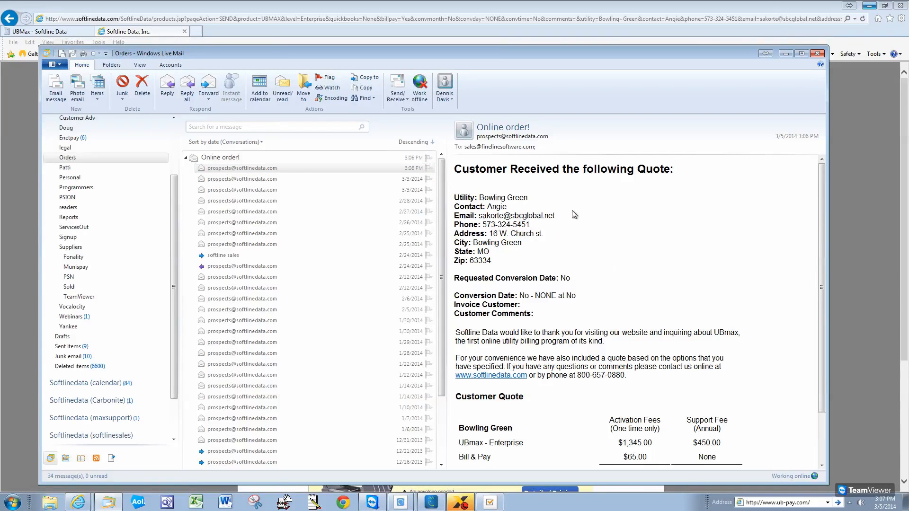
{"action": "right_click", "coordinate": [517, 217]}
{"action": "left_click", "coordinate": [542, 223]}
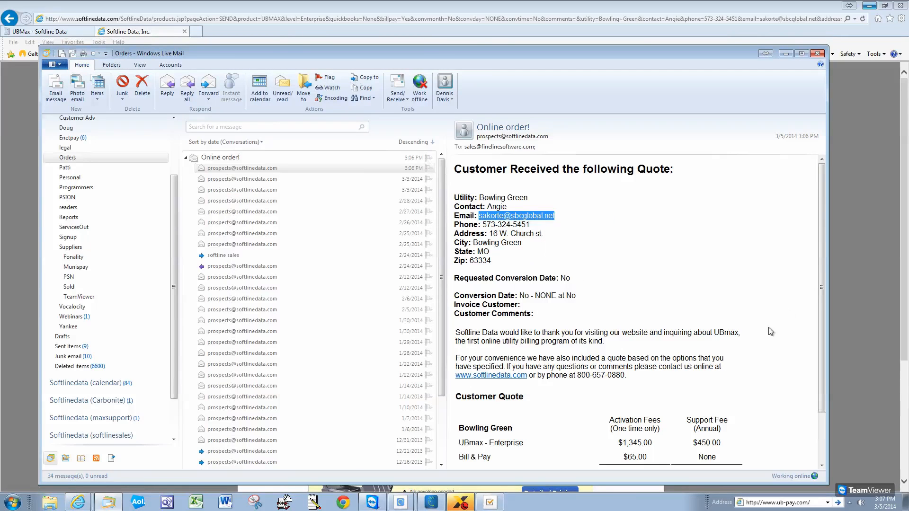
{"action": "left_click_drag", "start_coordinate": [819, 261], "coordinate": [827, 329]}
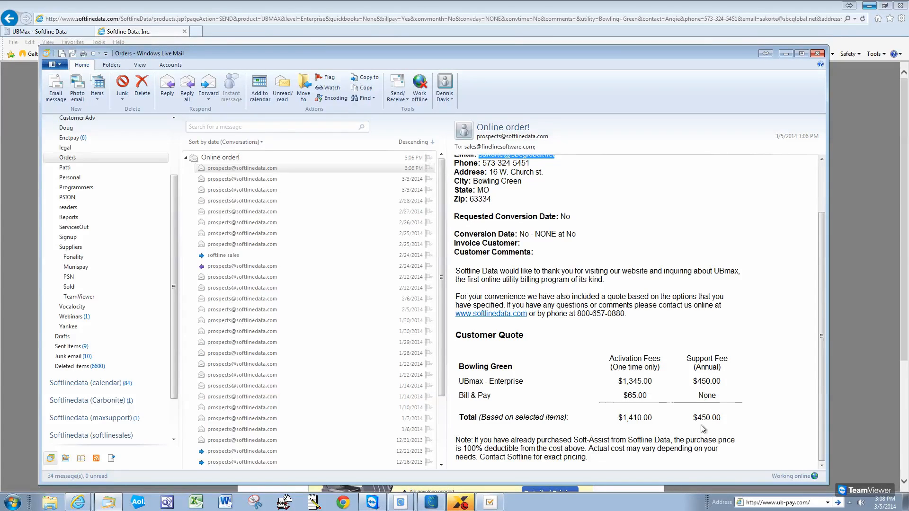
Forward the Online order! quote to the pasted customer address and send it
{"action": "left_click", "coordinate": [208, 84]}
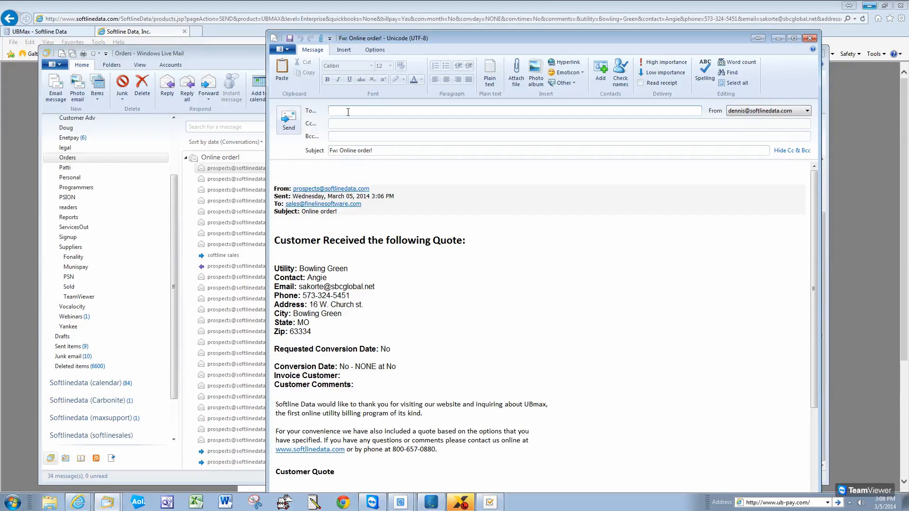
{"action": "key", "text": "ctrl+v"}
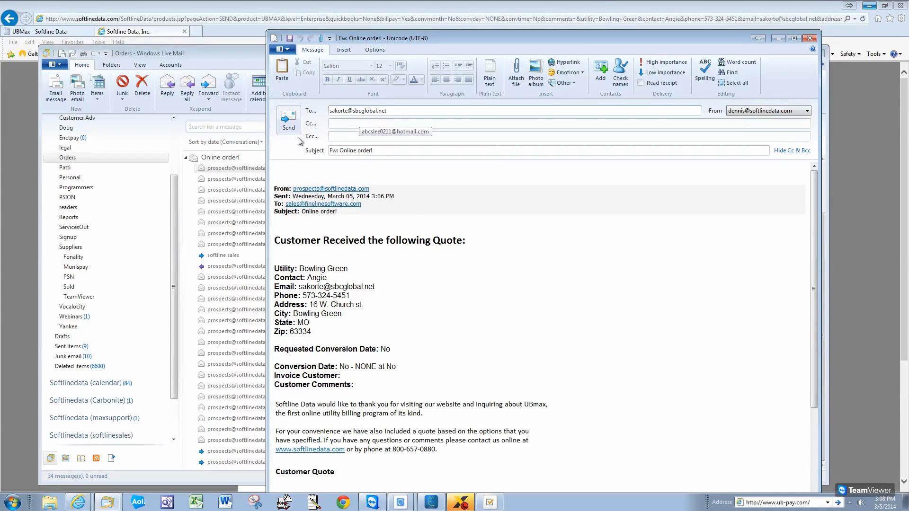
{"action": "left_click", "coordinate": [289, 124]}
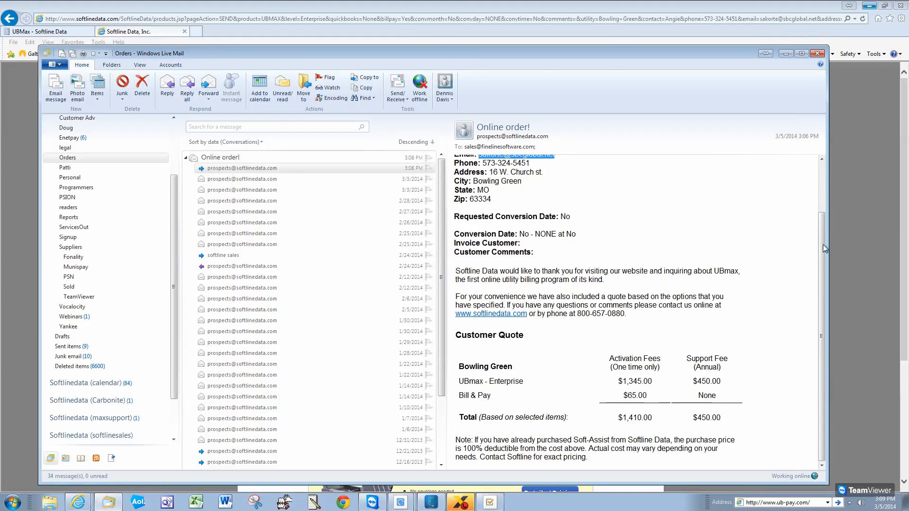
Print the Bowling Green Online order! quote for UBmax Enterprise on the HP LaserJet 4250
{"action": "left_click_drag", "start_coordinate": [823, 244], "coordinate": [823, 190]}
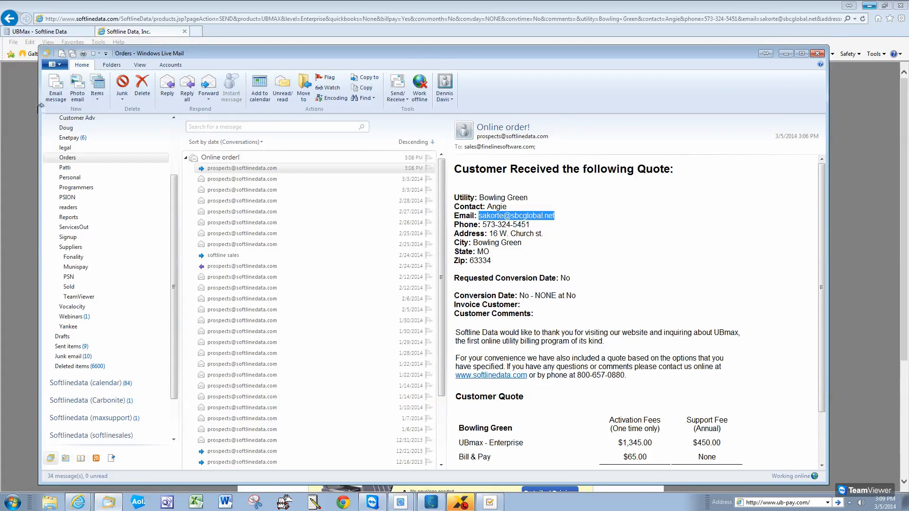
{"action": "left_click", "coordinate": [55, 64]}
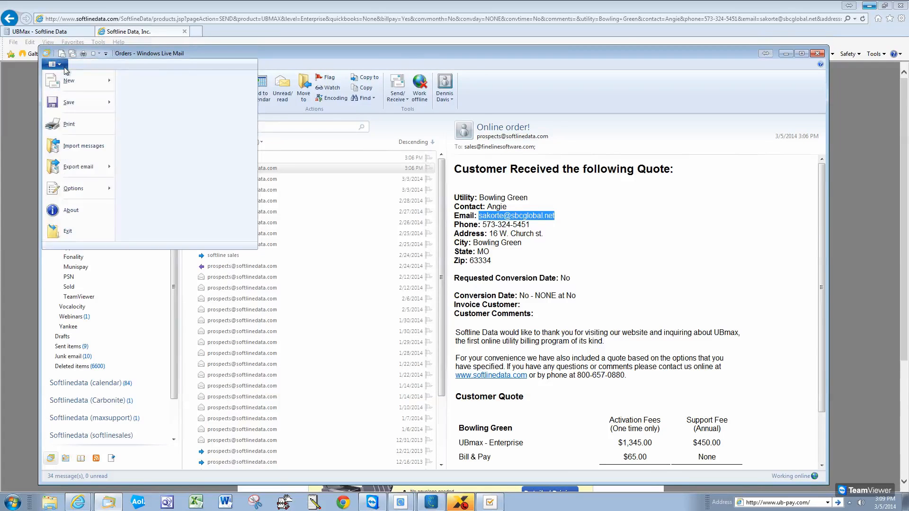
{"action": "left_click", "coordinate": [79, 123]}
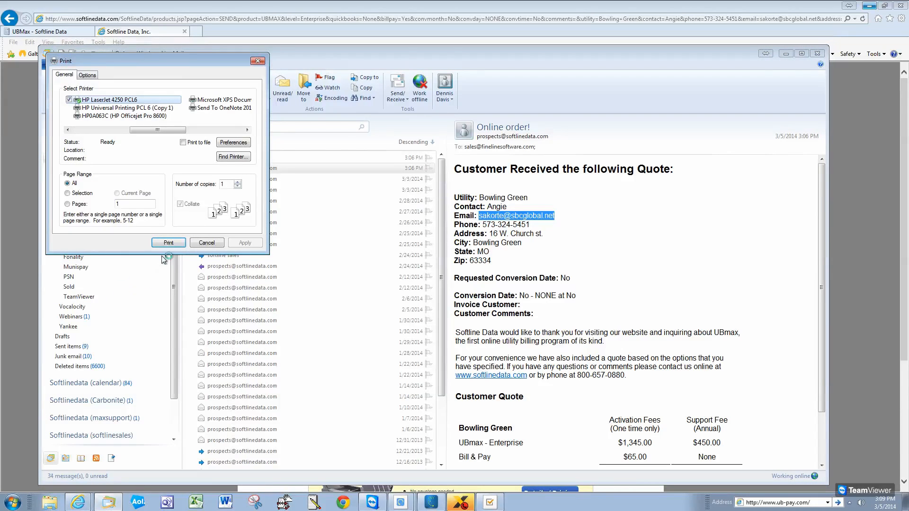
{"action": "left_click", "coordinate": [168, 243]}
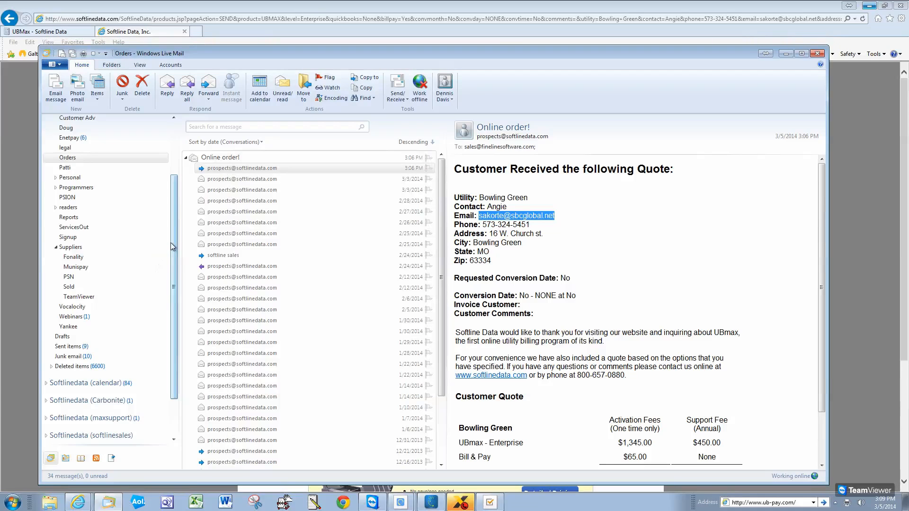
Close Windows Live Mail to return to the Softline Data request-processed confirmation page
{"action": "left_click", "coordinate": [819, 54]}
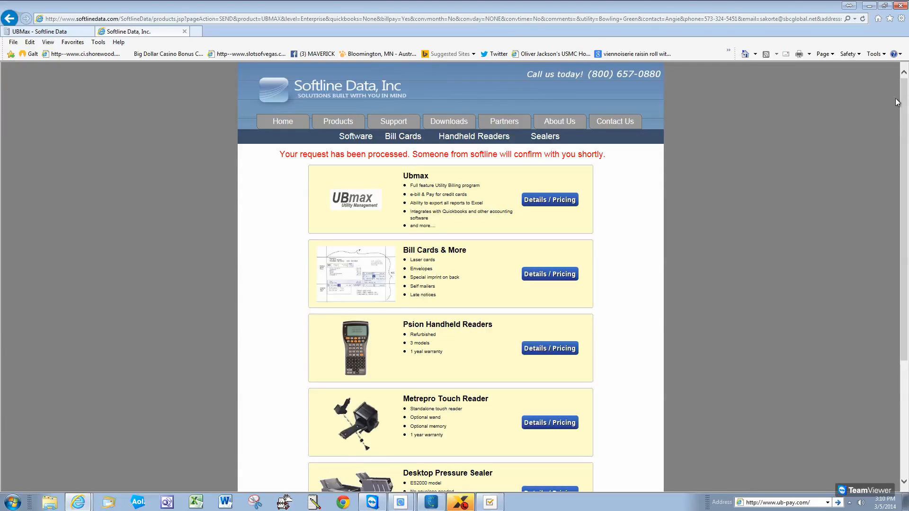
{"action": "left_click_drag", "start_coordinate": [904, 142], "coordinate": [904, 143]}
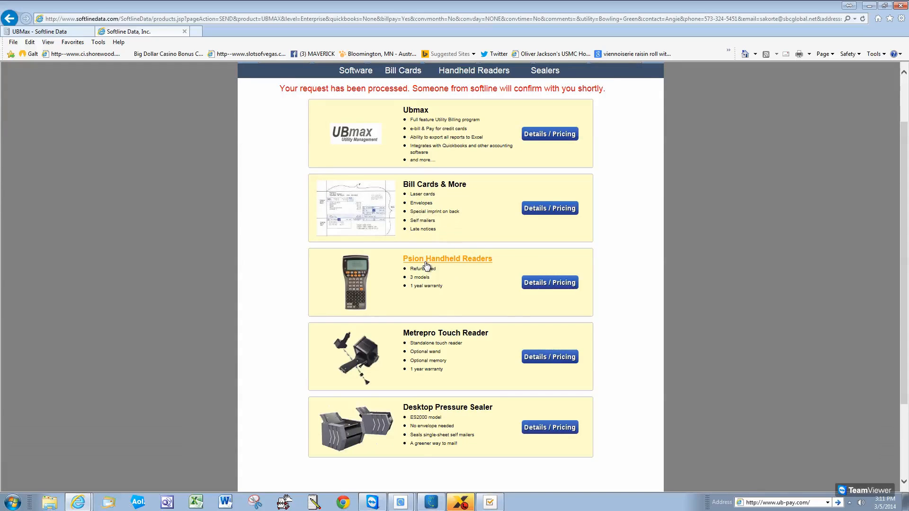
{"action": "left_click", "coordinate": [476, 265]}
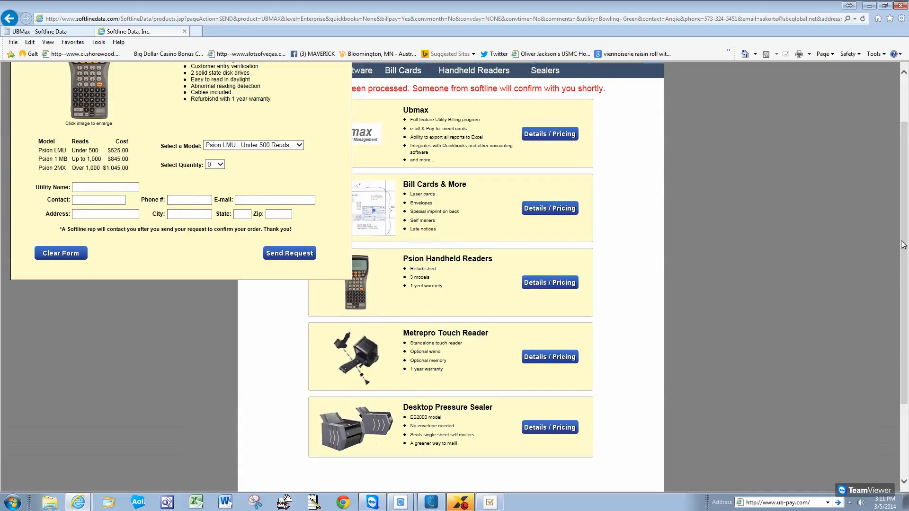
{"action": "scroll", "coordinate": [899, 241], "scroll_direction": "up", "scroll_amount": 2}
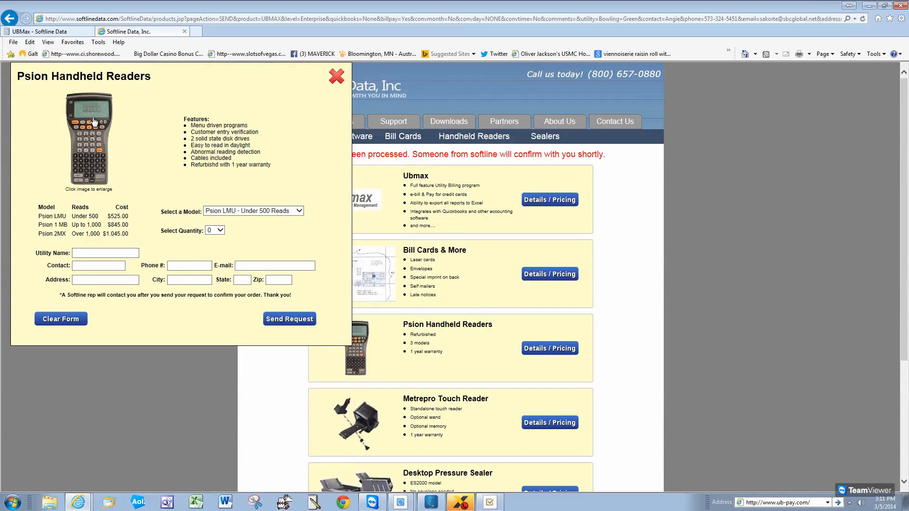
{"action": "left_click", "coordinate": [88, 102]}
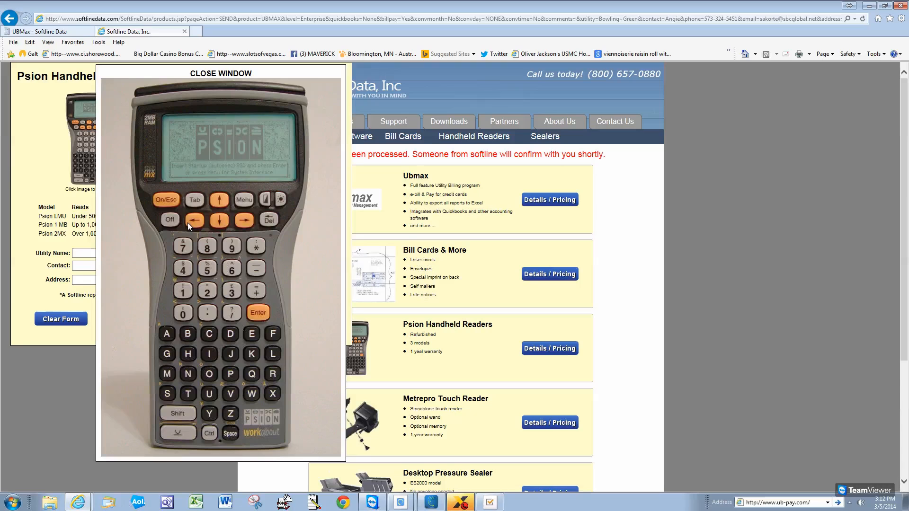
{"action": "left_click", "coordinate": [222, 74]}
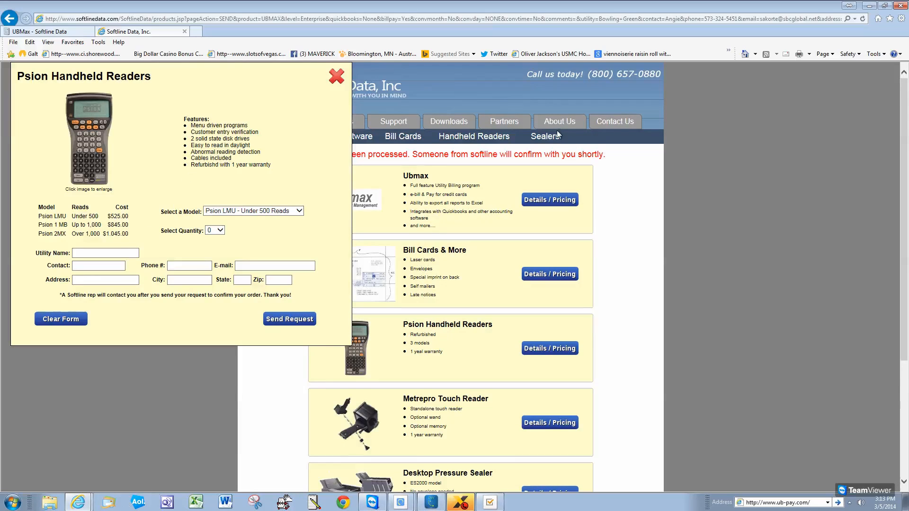
{"action": "left_click", "coordinate": [334, 78]}
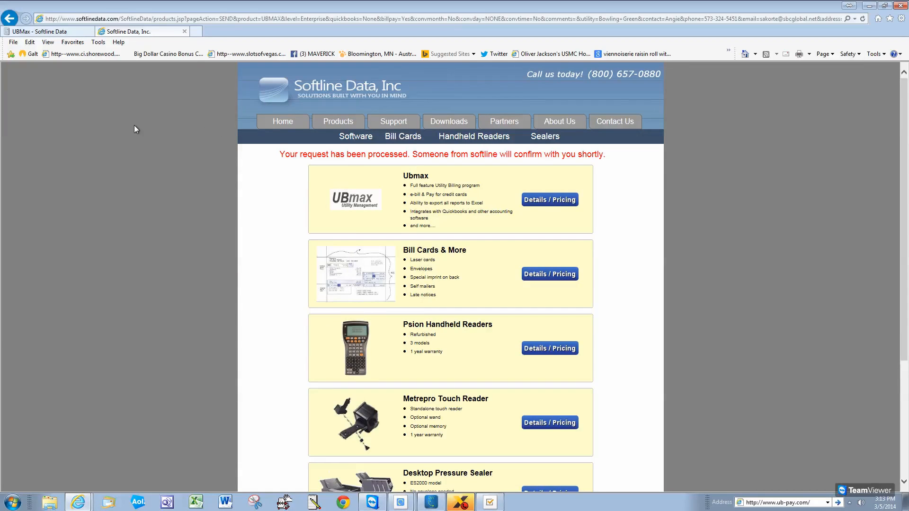
{"action": "left_click", "coordinate": [274, 18]}
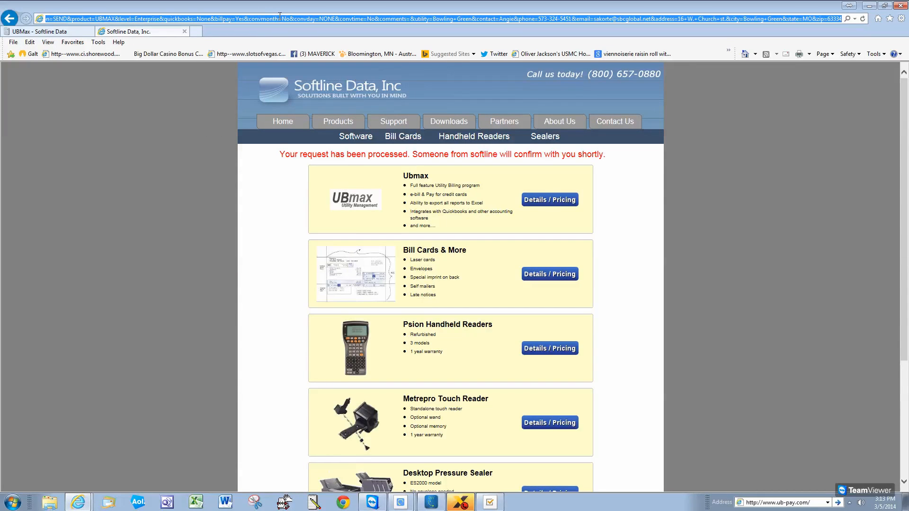
{"action": "type", "text": "www"}
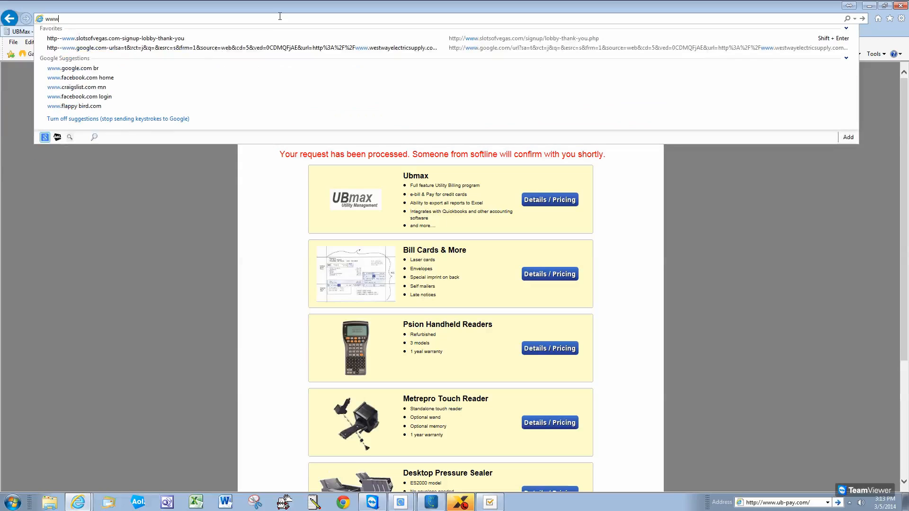
{"action": "type", "text": ".softl"}
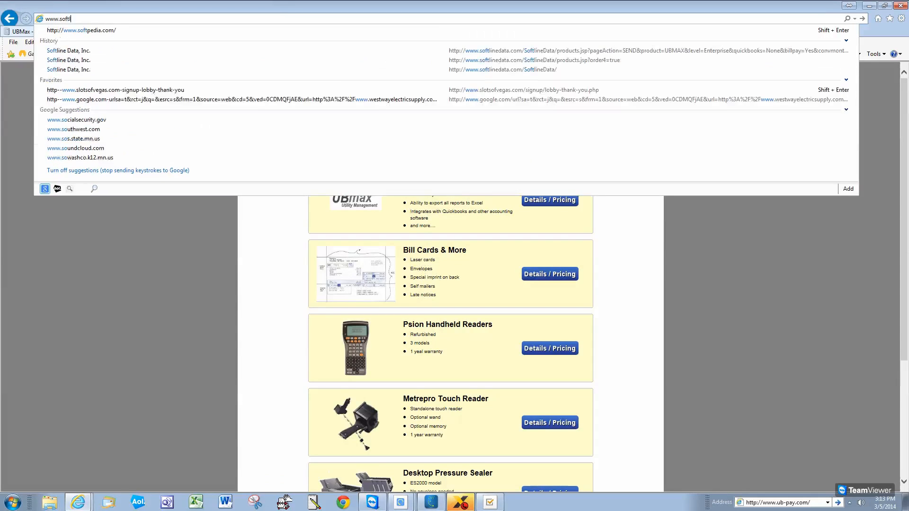
{"action": "type", "text": "inedata.com"}
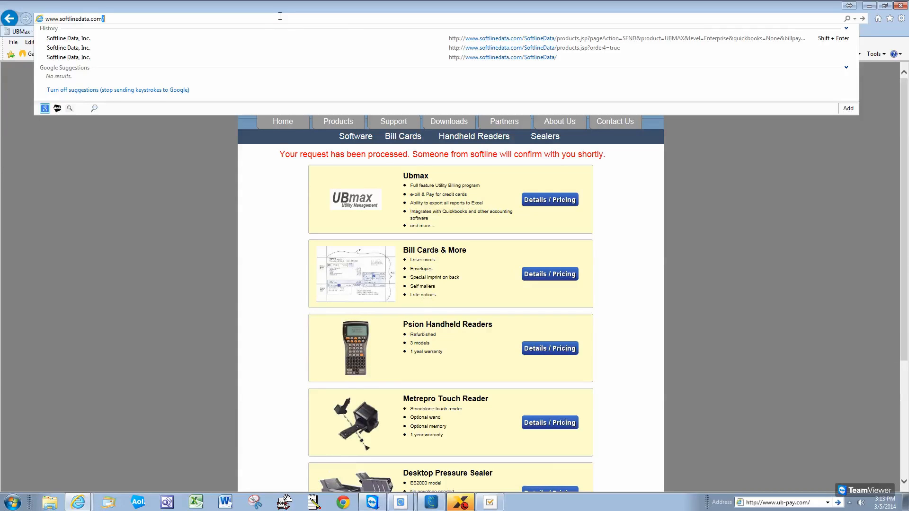
{"action": "key", "text": "alt+Return"}
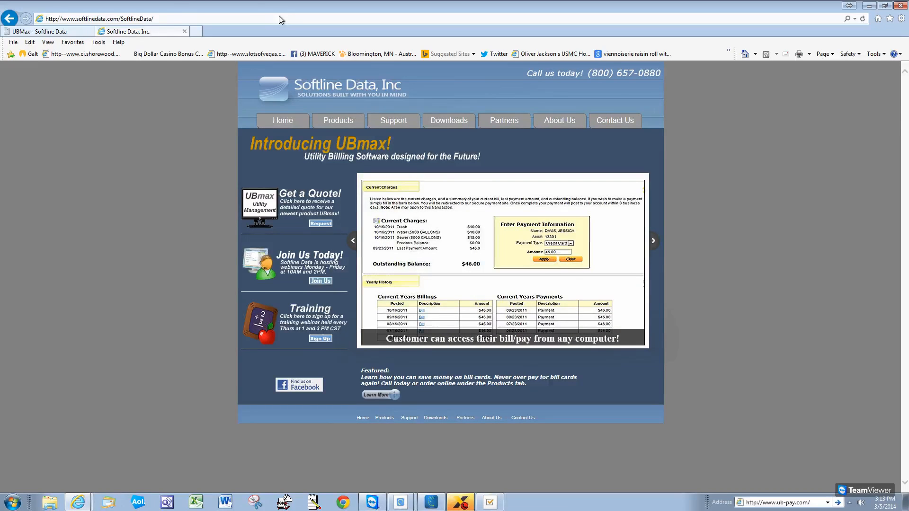
Close the current Internet Explorer tab and the browser, returning to the desktop
{"action": "left_click", "coordinate": [903, 6]}
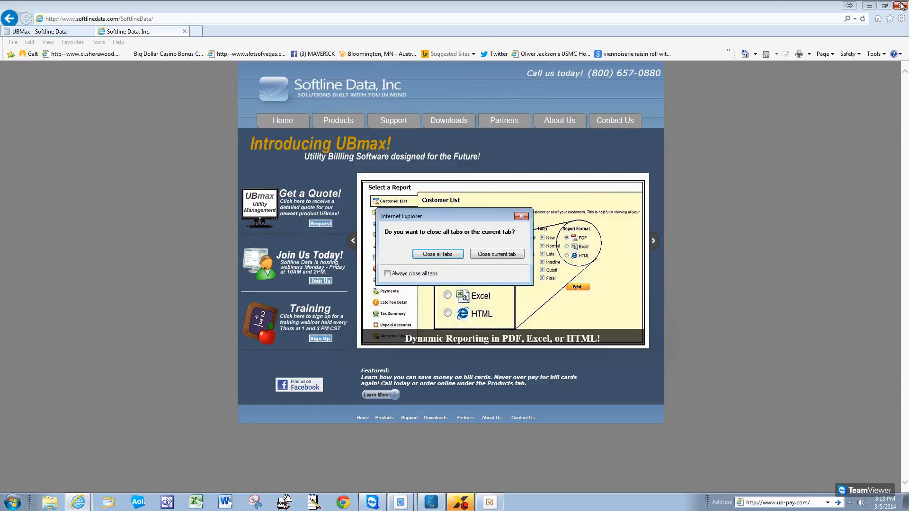
{"action": "left_click", "coordinate": [515, 254]}
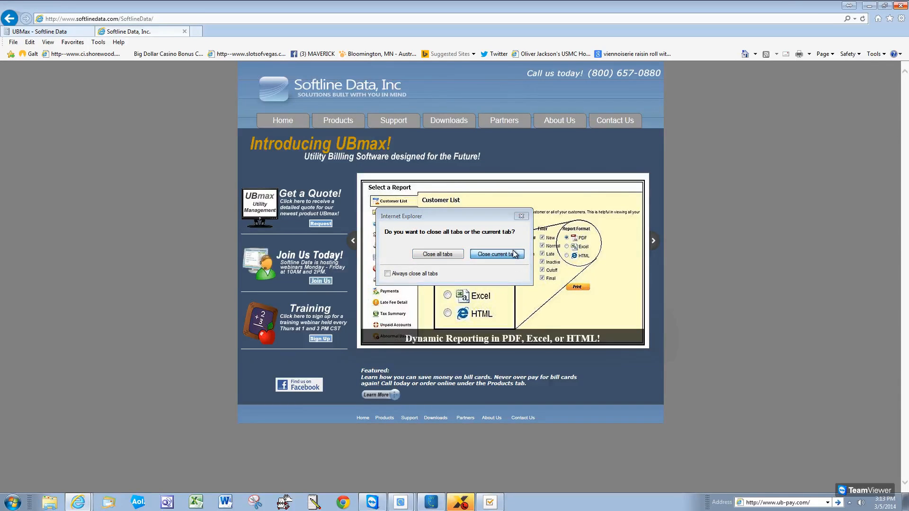
{"action": "left_click", "coordinate": [902, 6]}
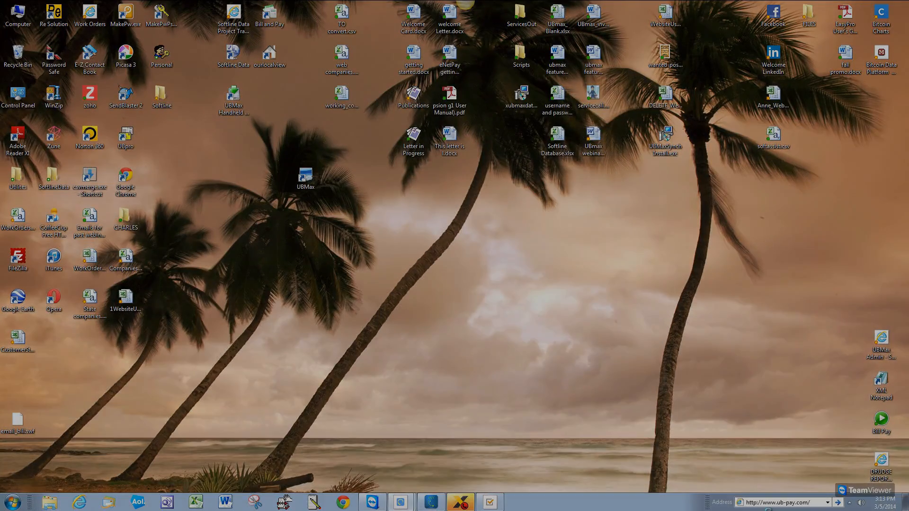